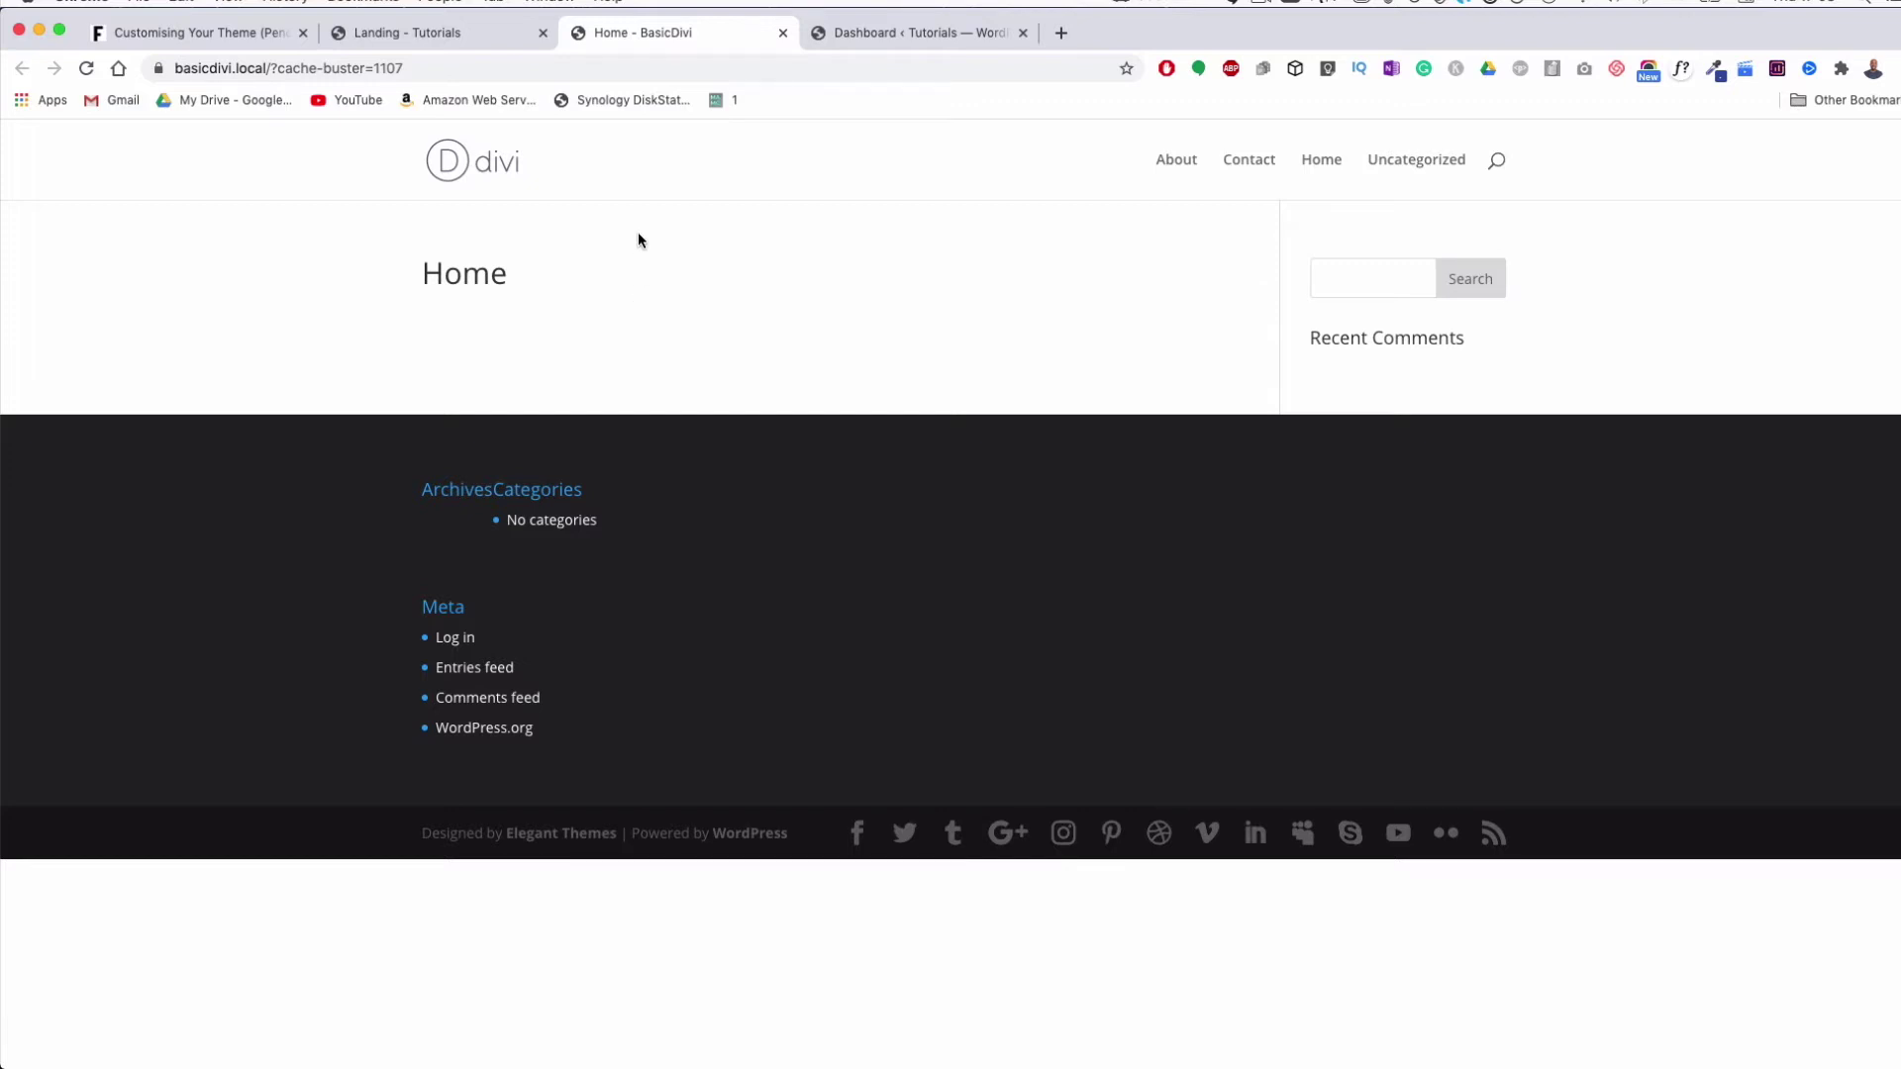
# Open the theme customizer from the Tutorials site's WordPress dashboard
pyautogui.click(913, 34)
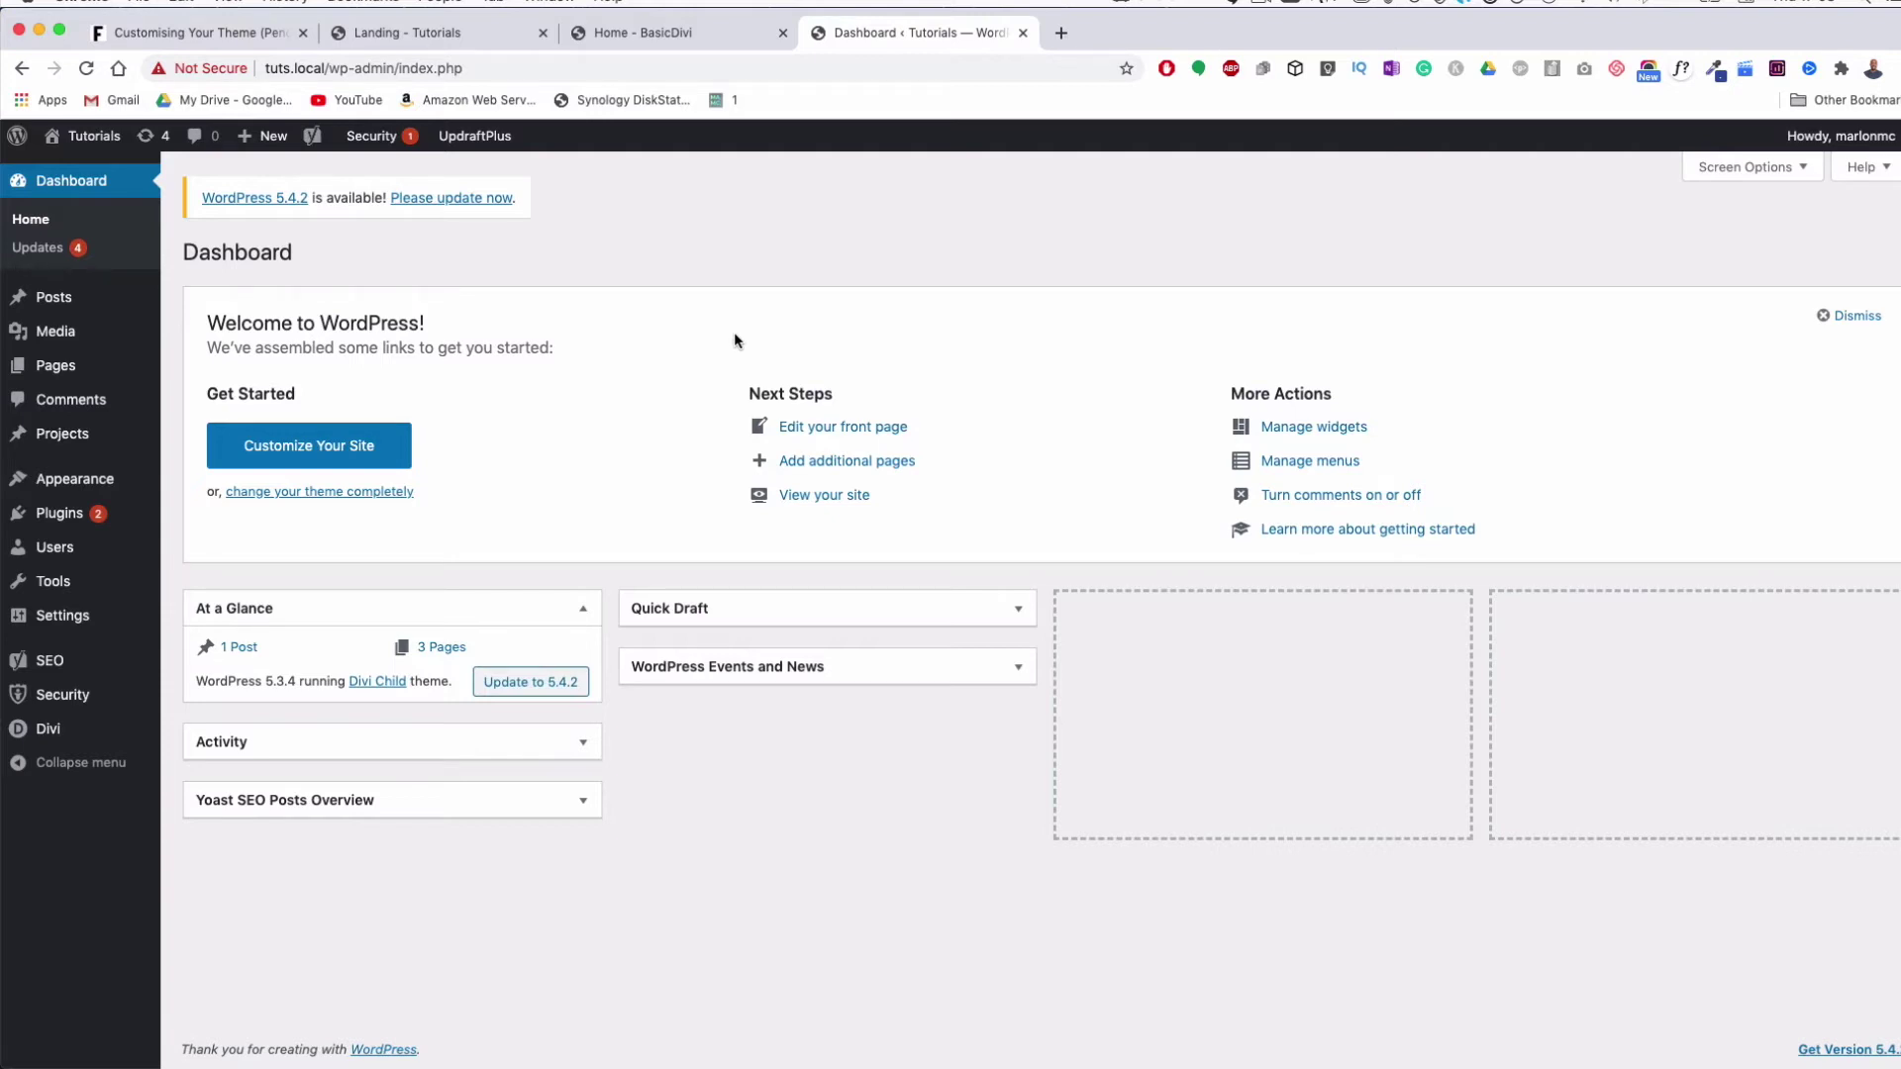
pyautogui.moveTo(91, 485)
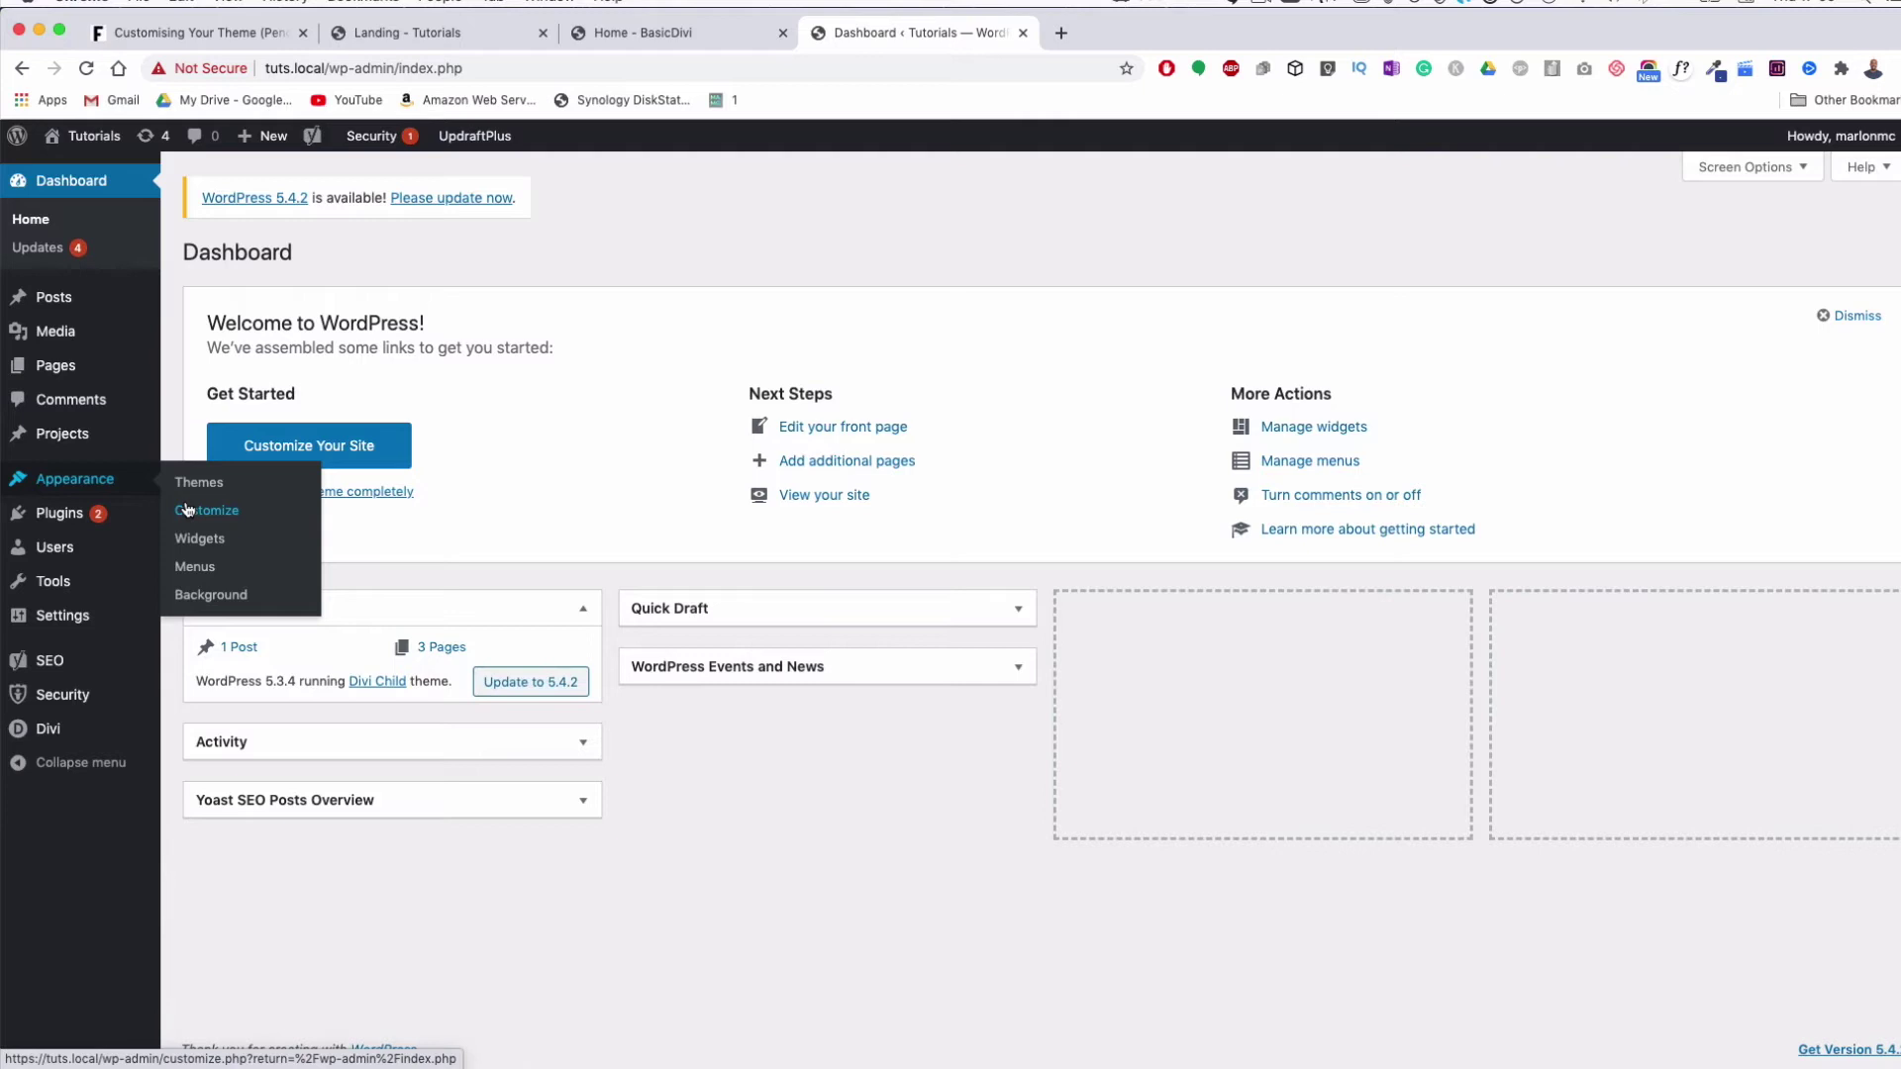
pyautogui.moveTo(51, 733)
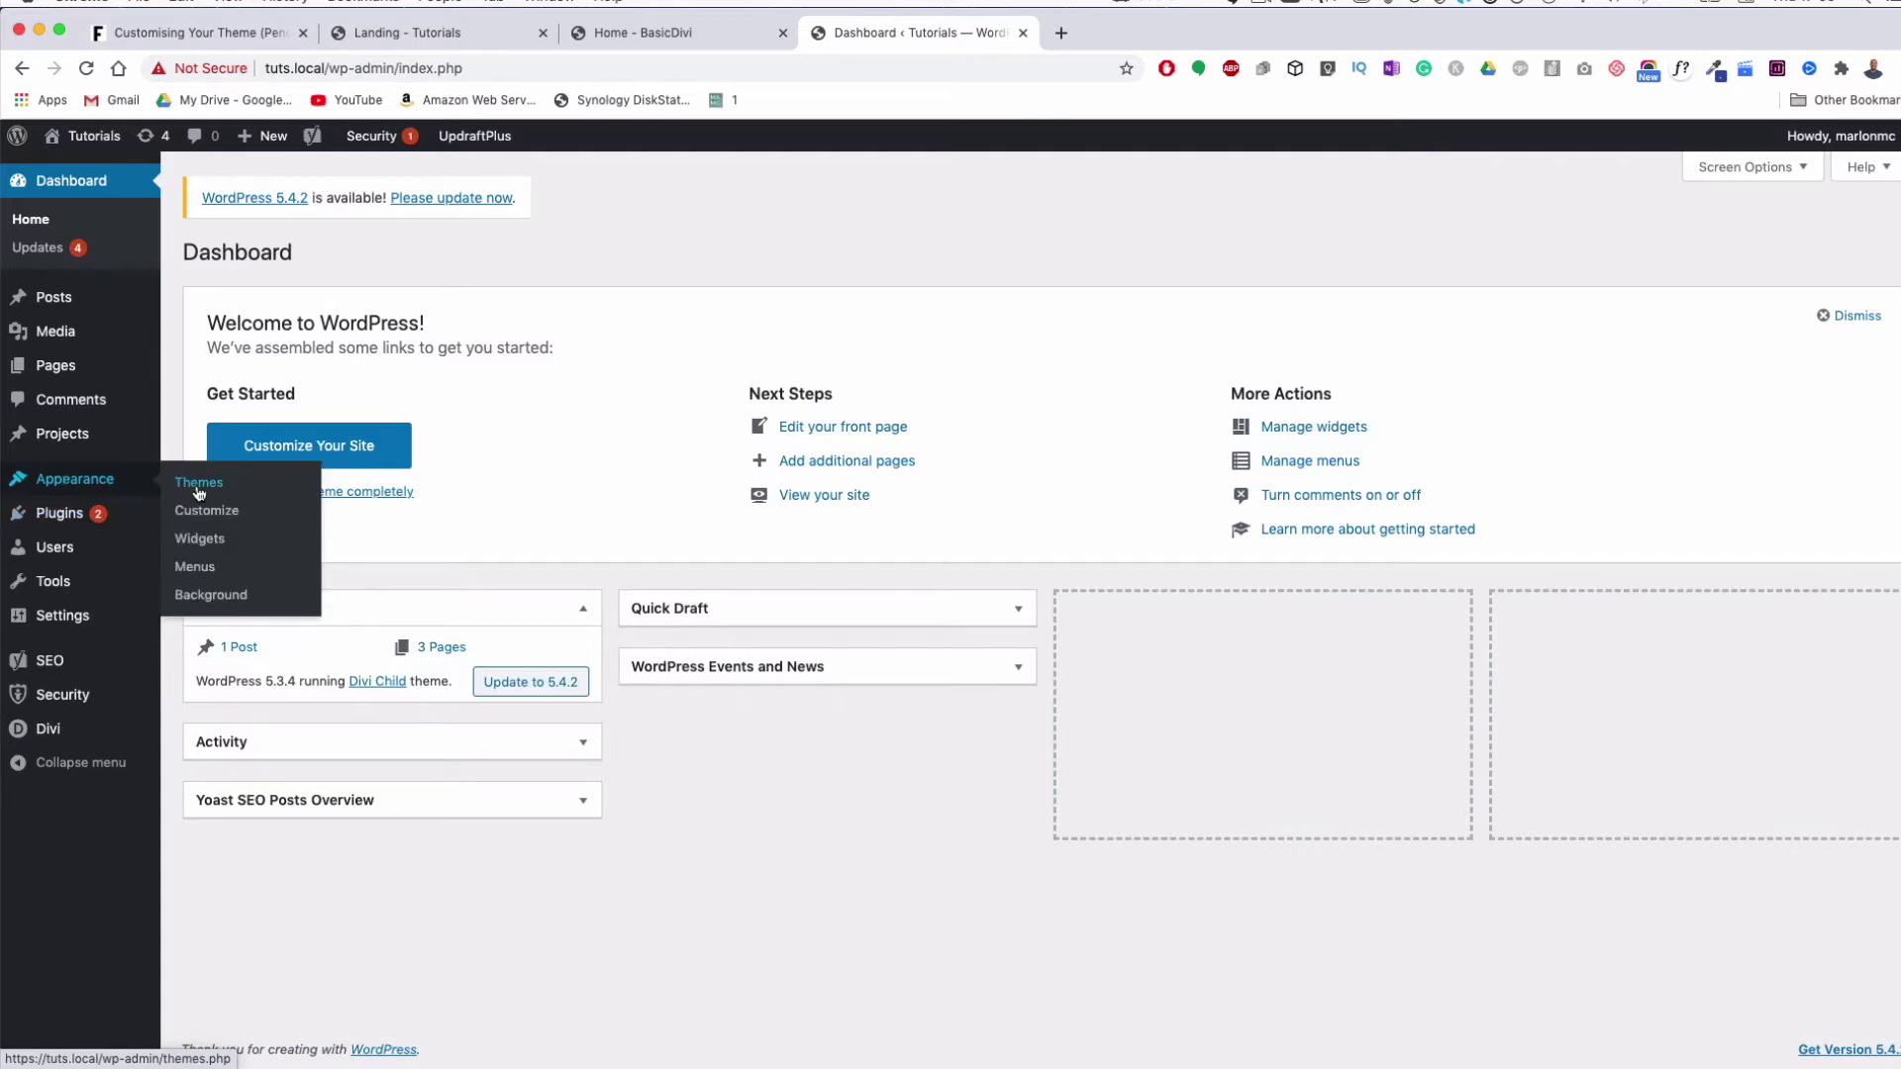
pyautogui.click(204, 519)
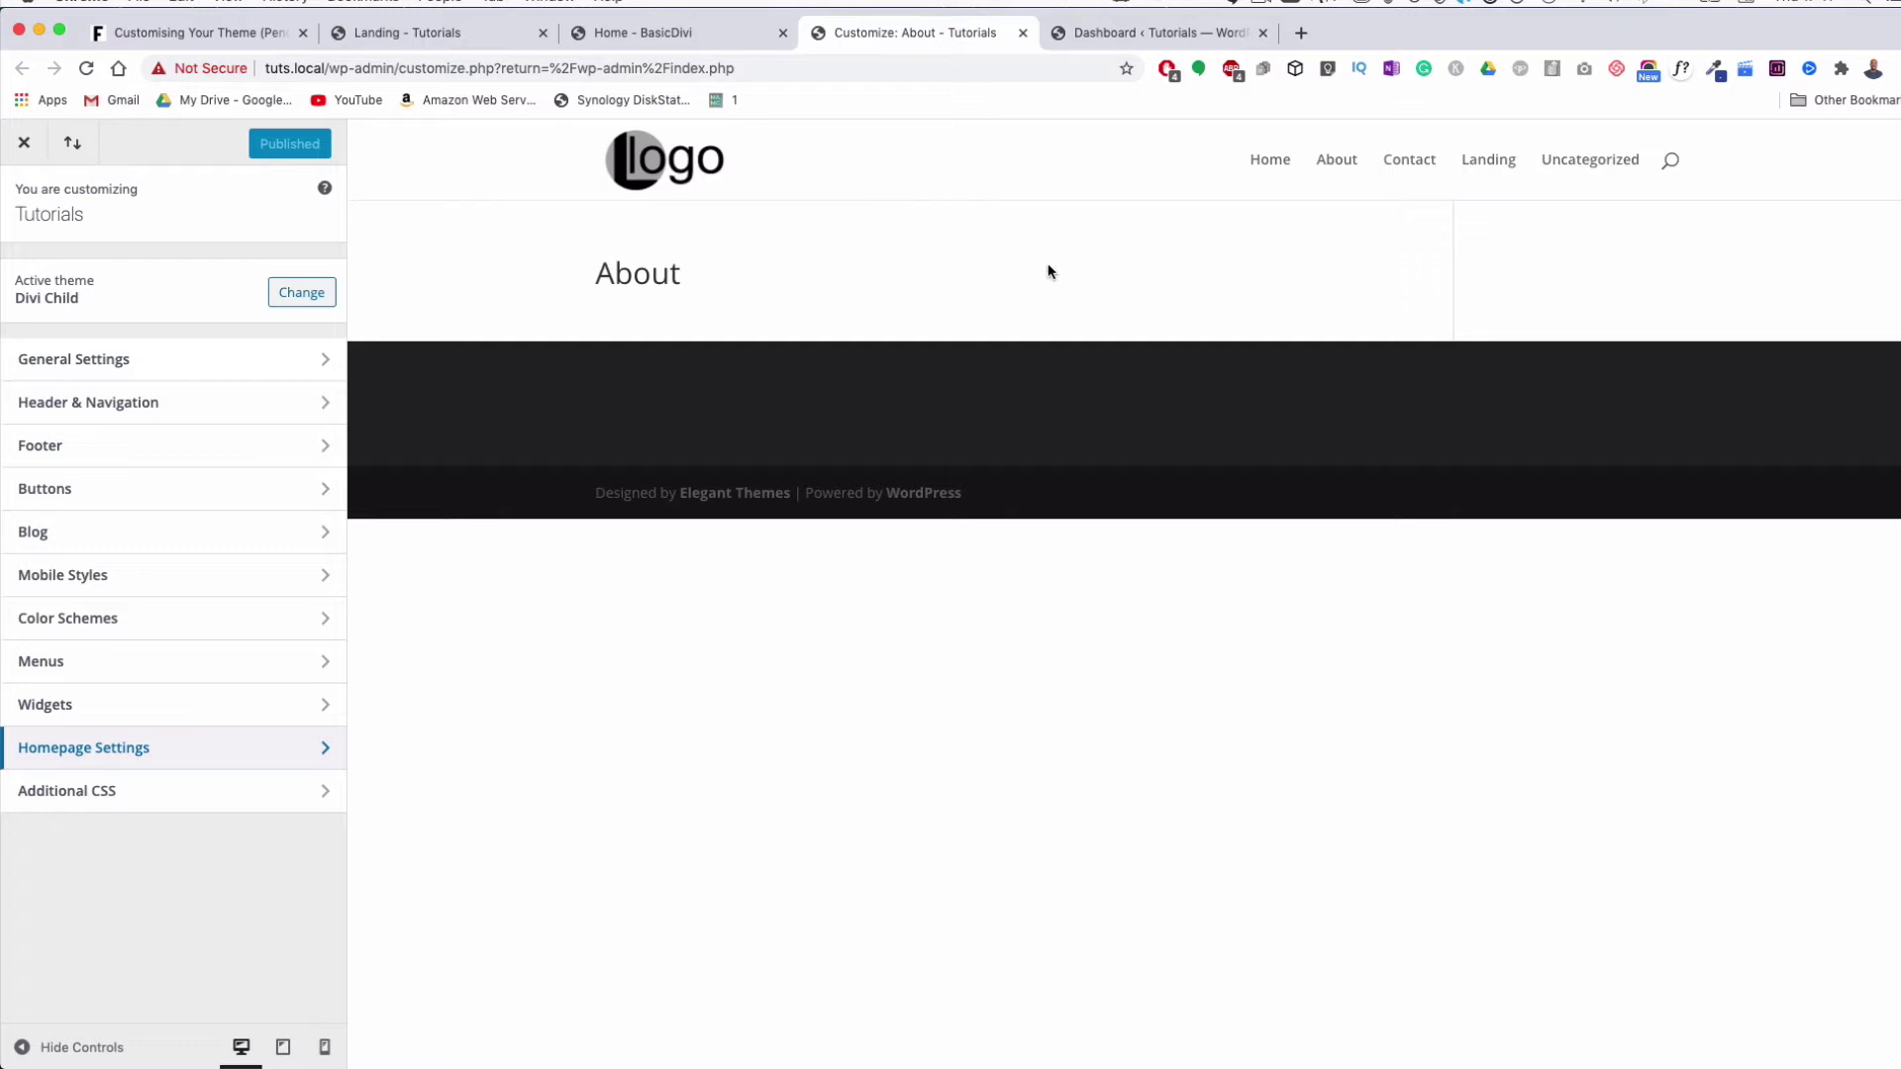
# Examine the site title and tagline in the Site Identity section of General Settings
pyautogui.click(154, 366)
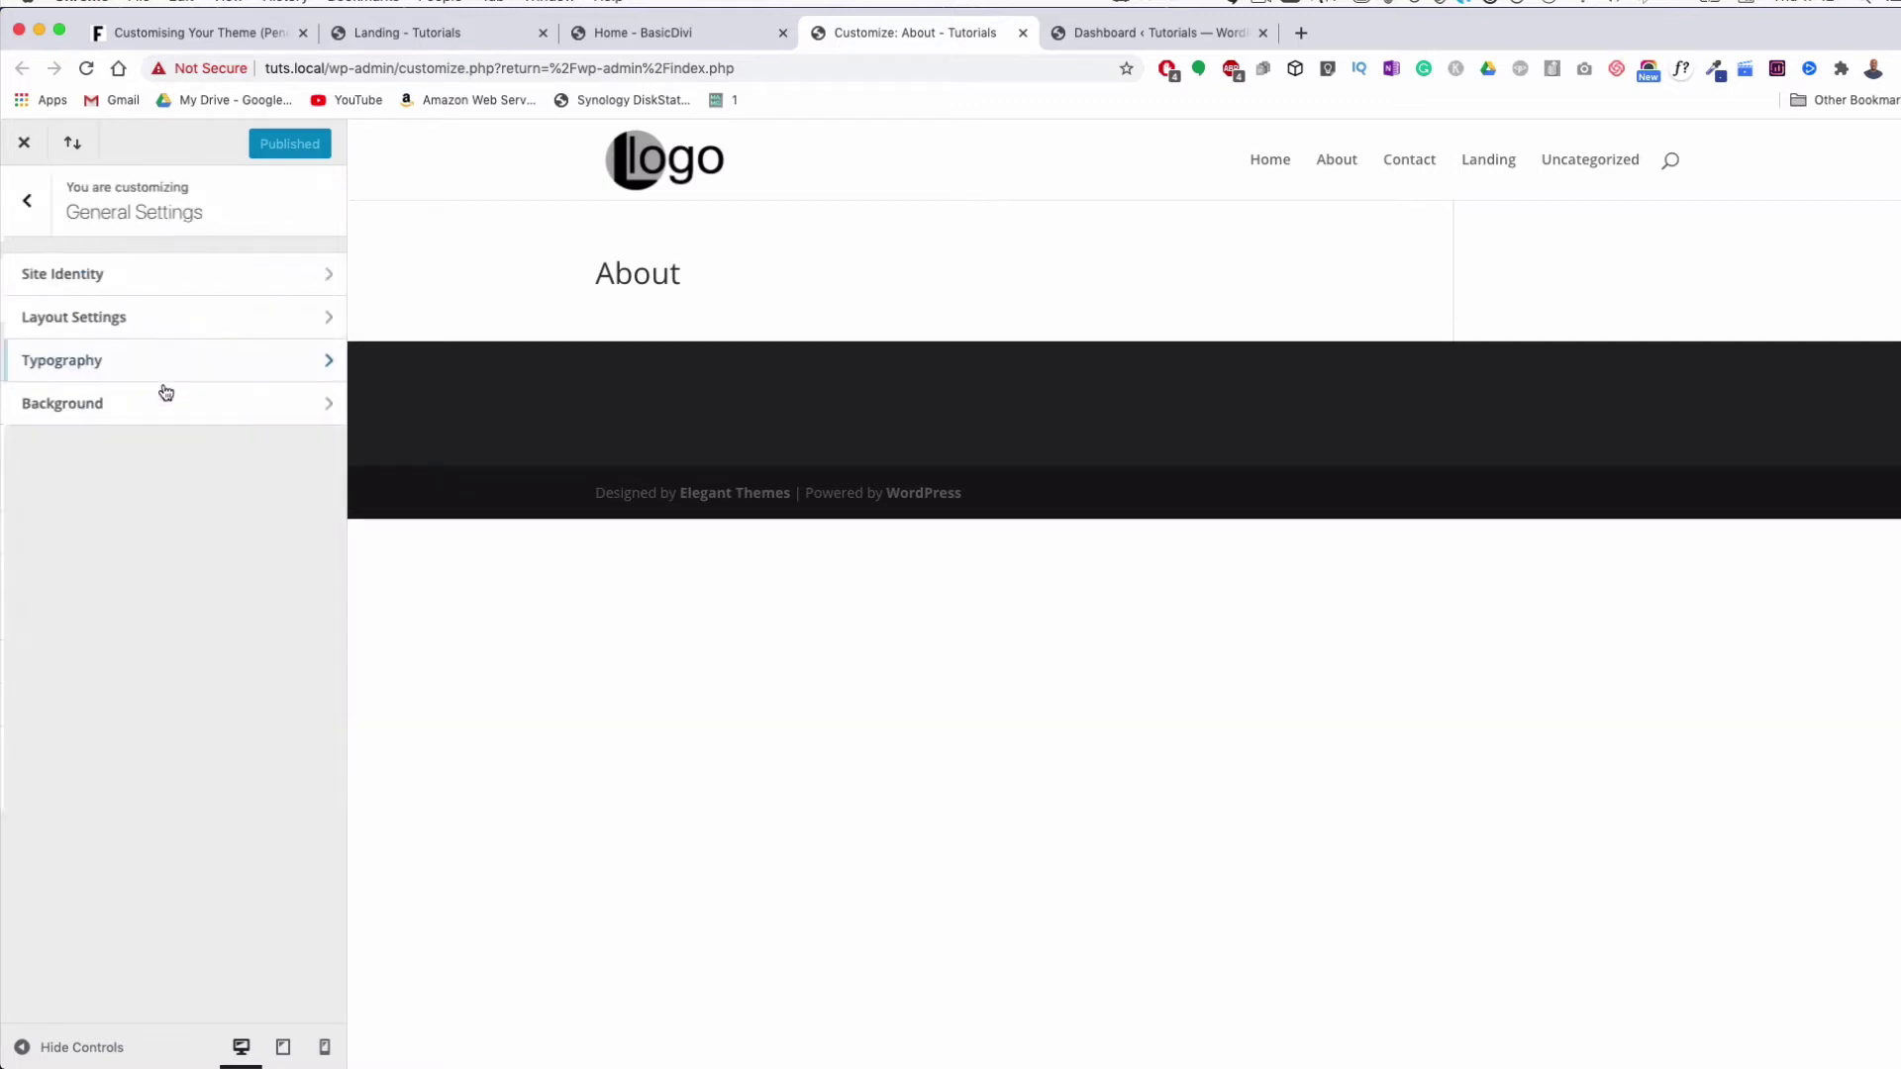
pyautogui.click(127, 284)
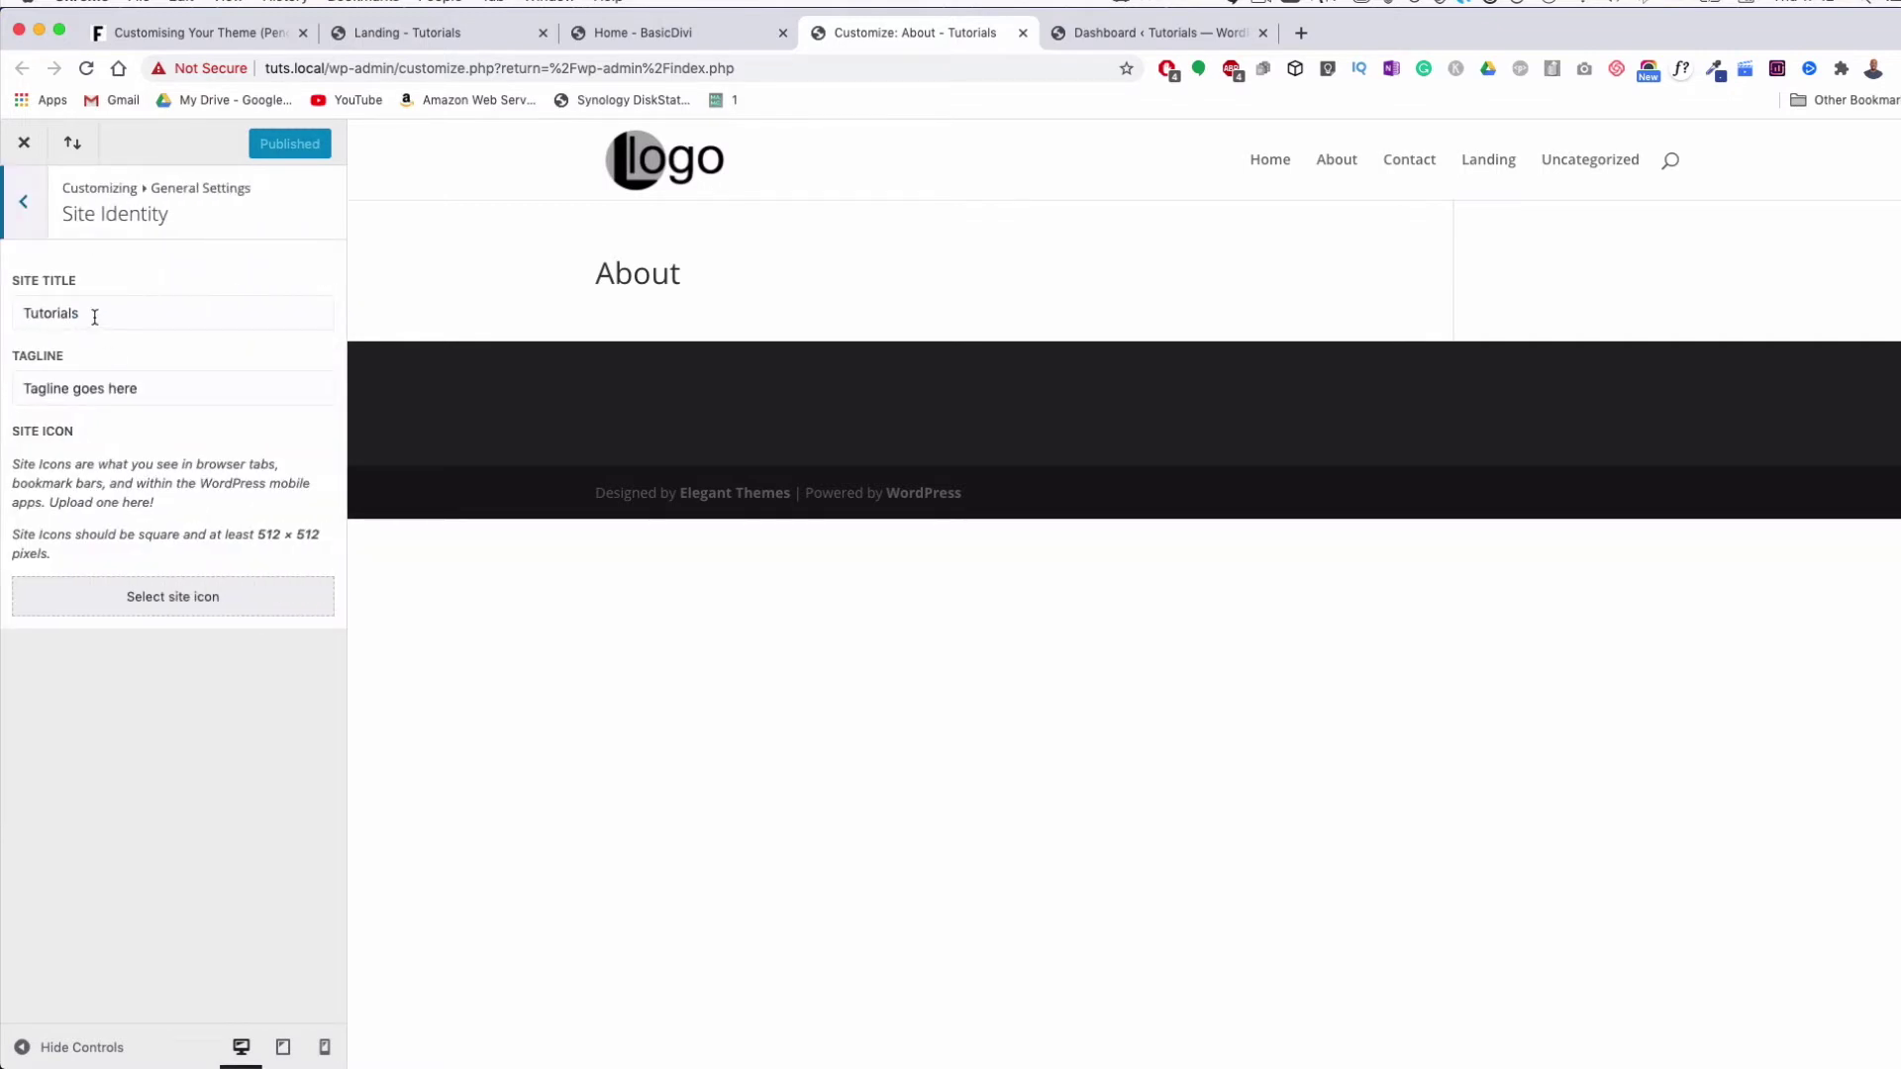
pyautogui.doubleClick(109, 313)
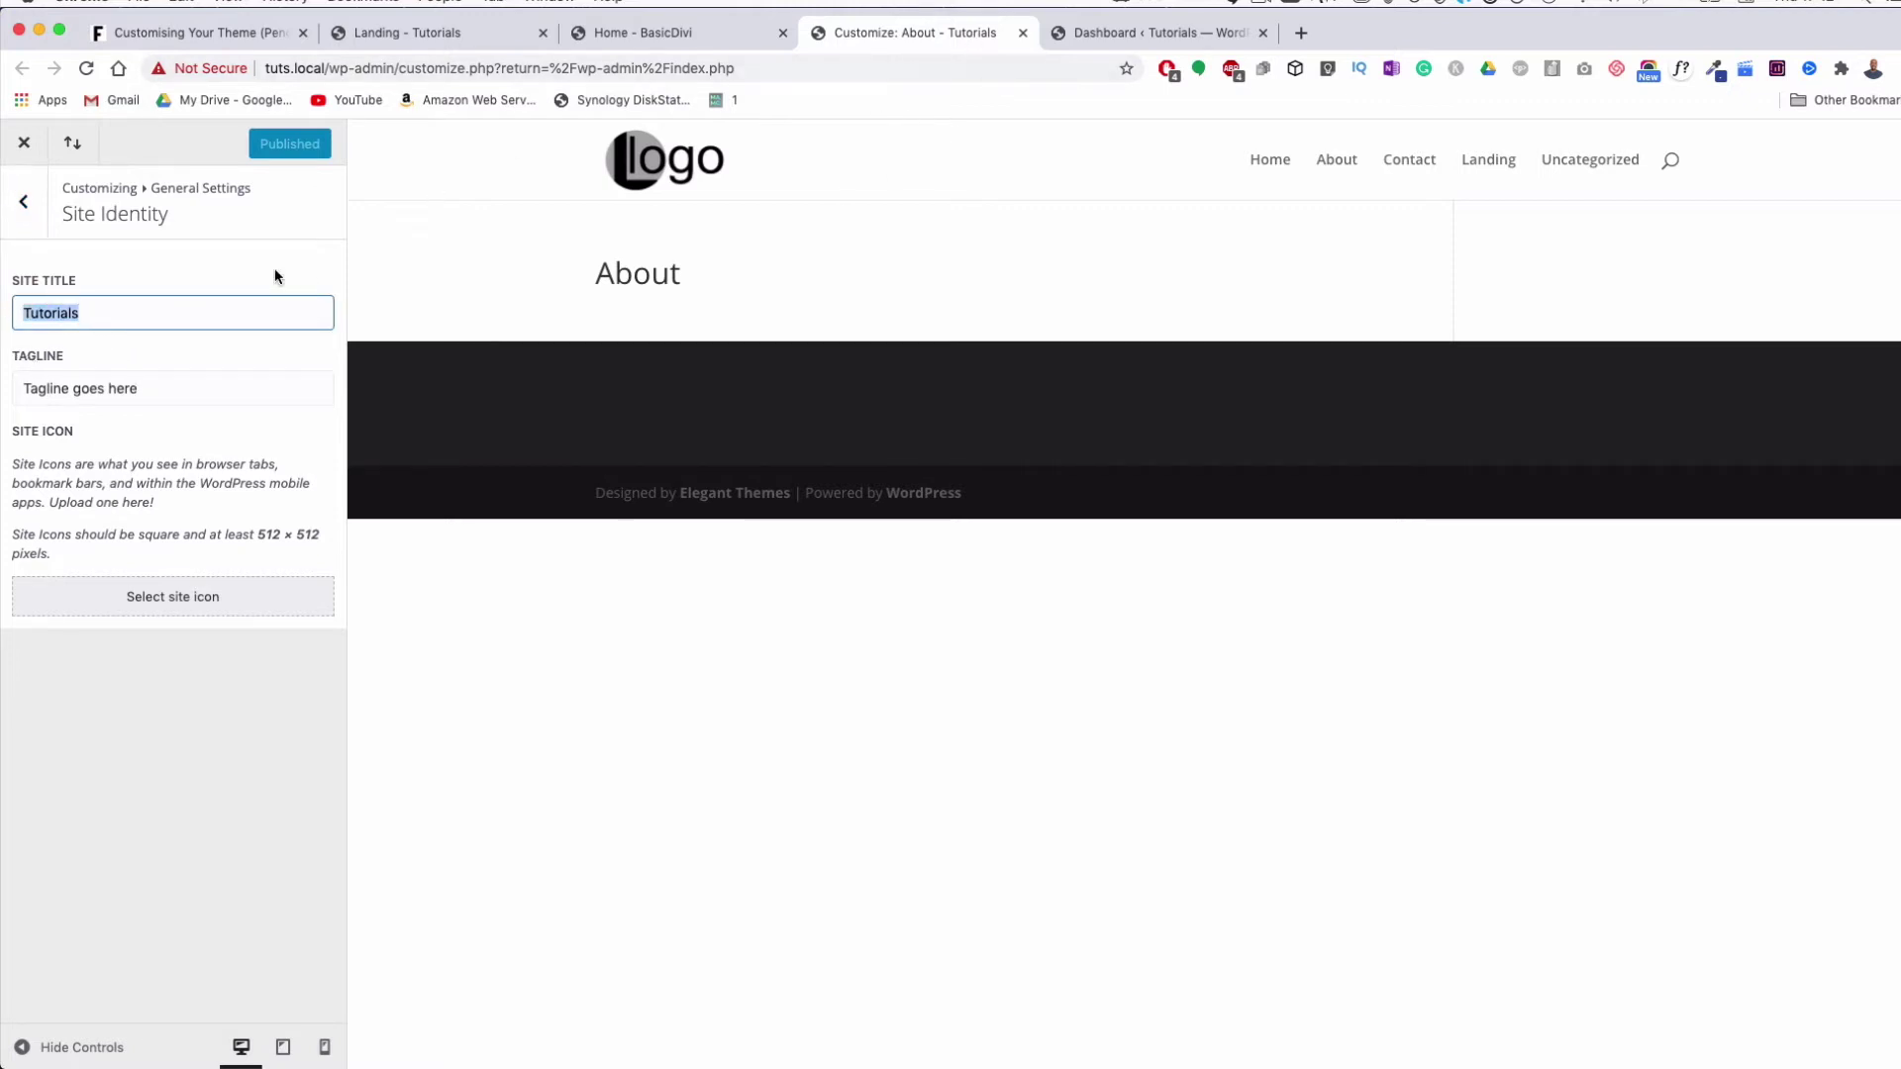
pyautogui.moveTo(193, 389); pyautogui.dragTo(15, 387)
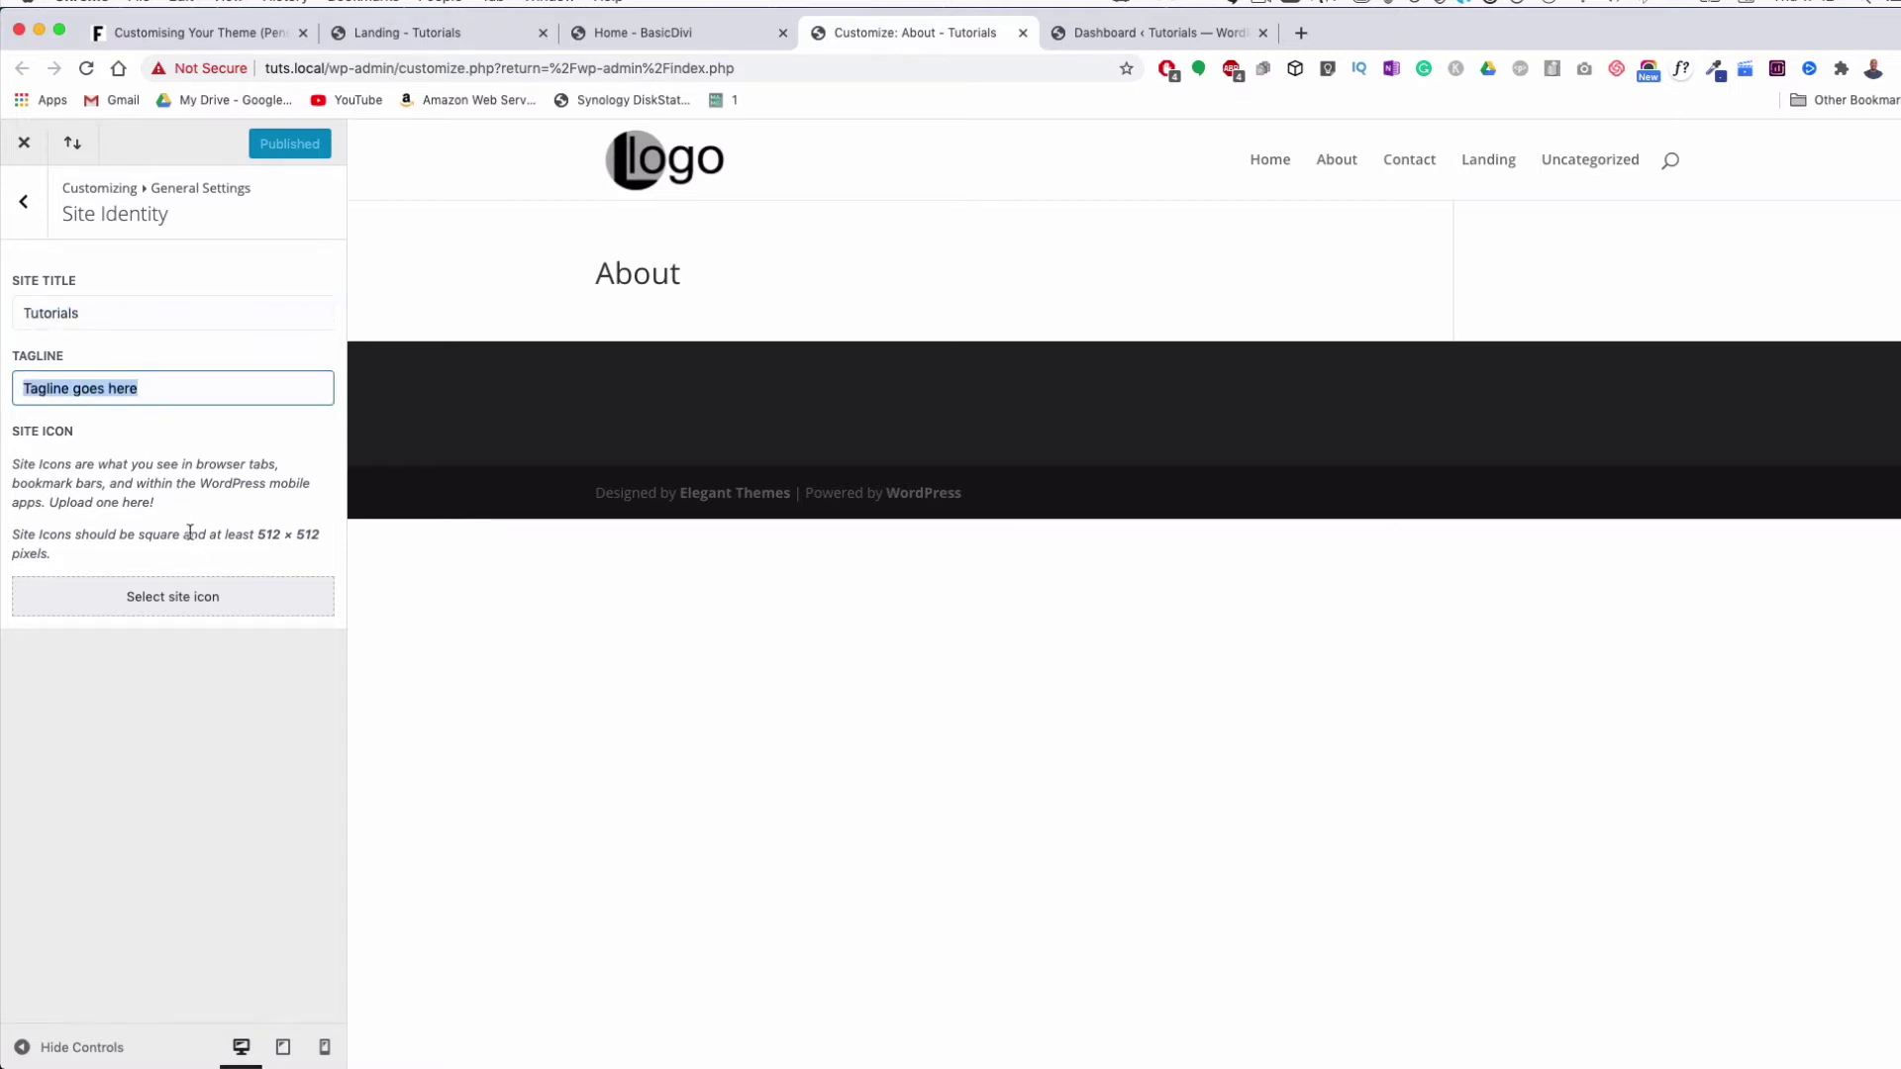
pyautogui.click(153, 685)
# Set the site icon to demo-logo.png from the media library, cropped to a square around the logo's circular emblem
pyautogui.click(188, 601)
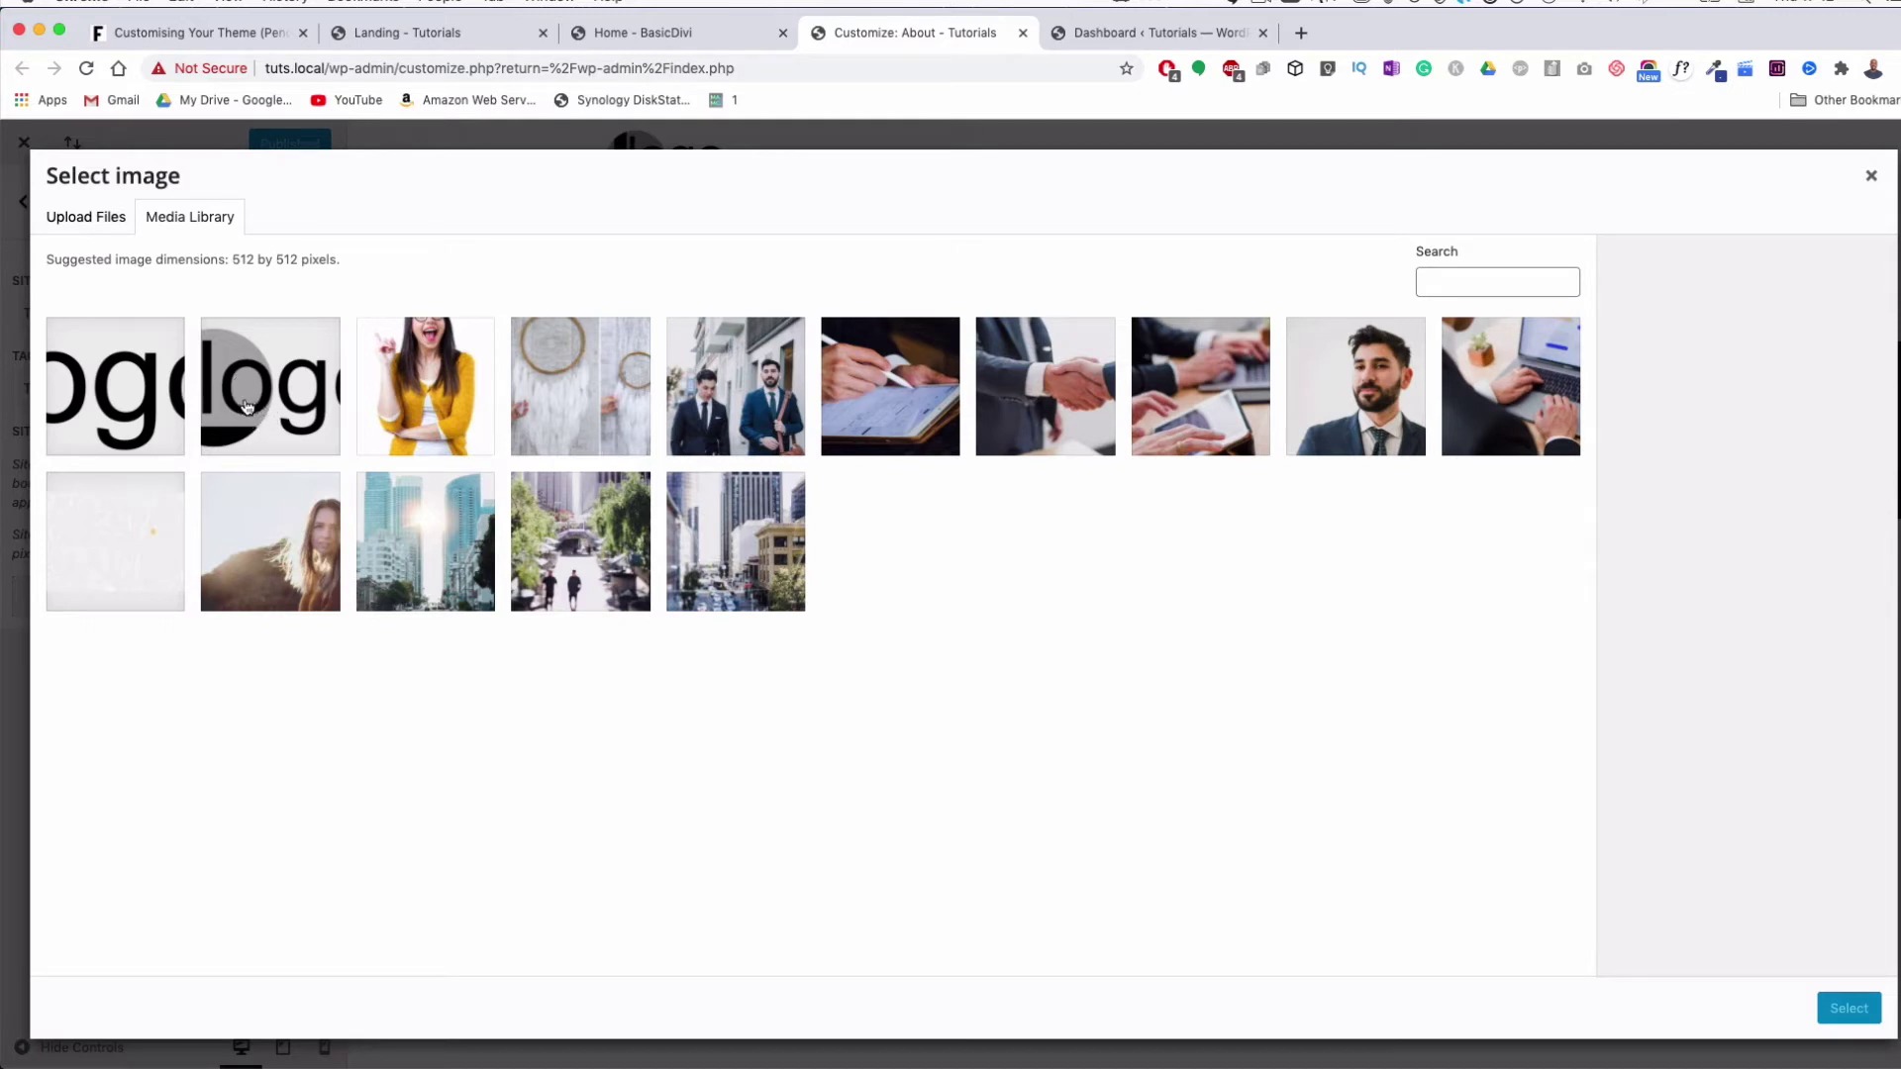
pyautogui.click(255, 406)
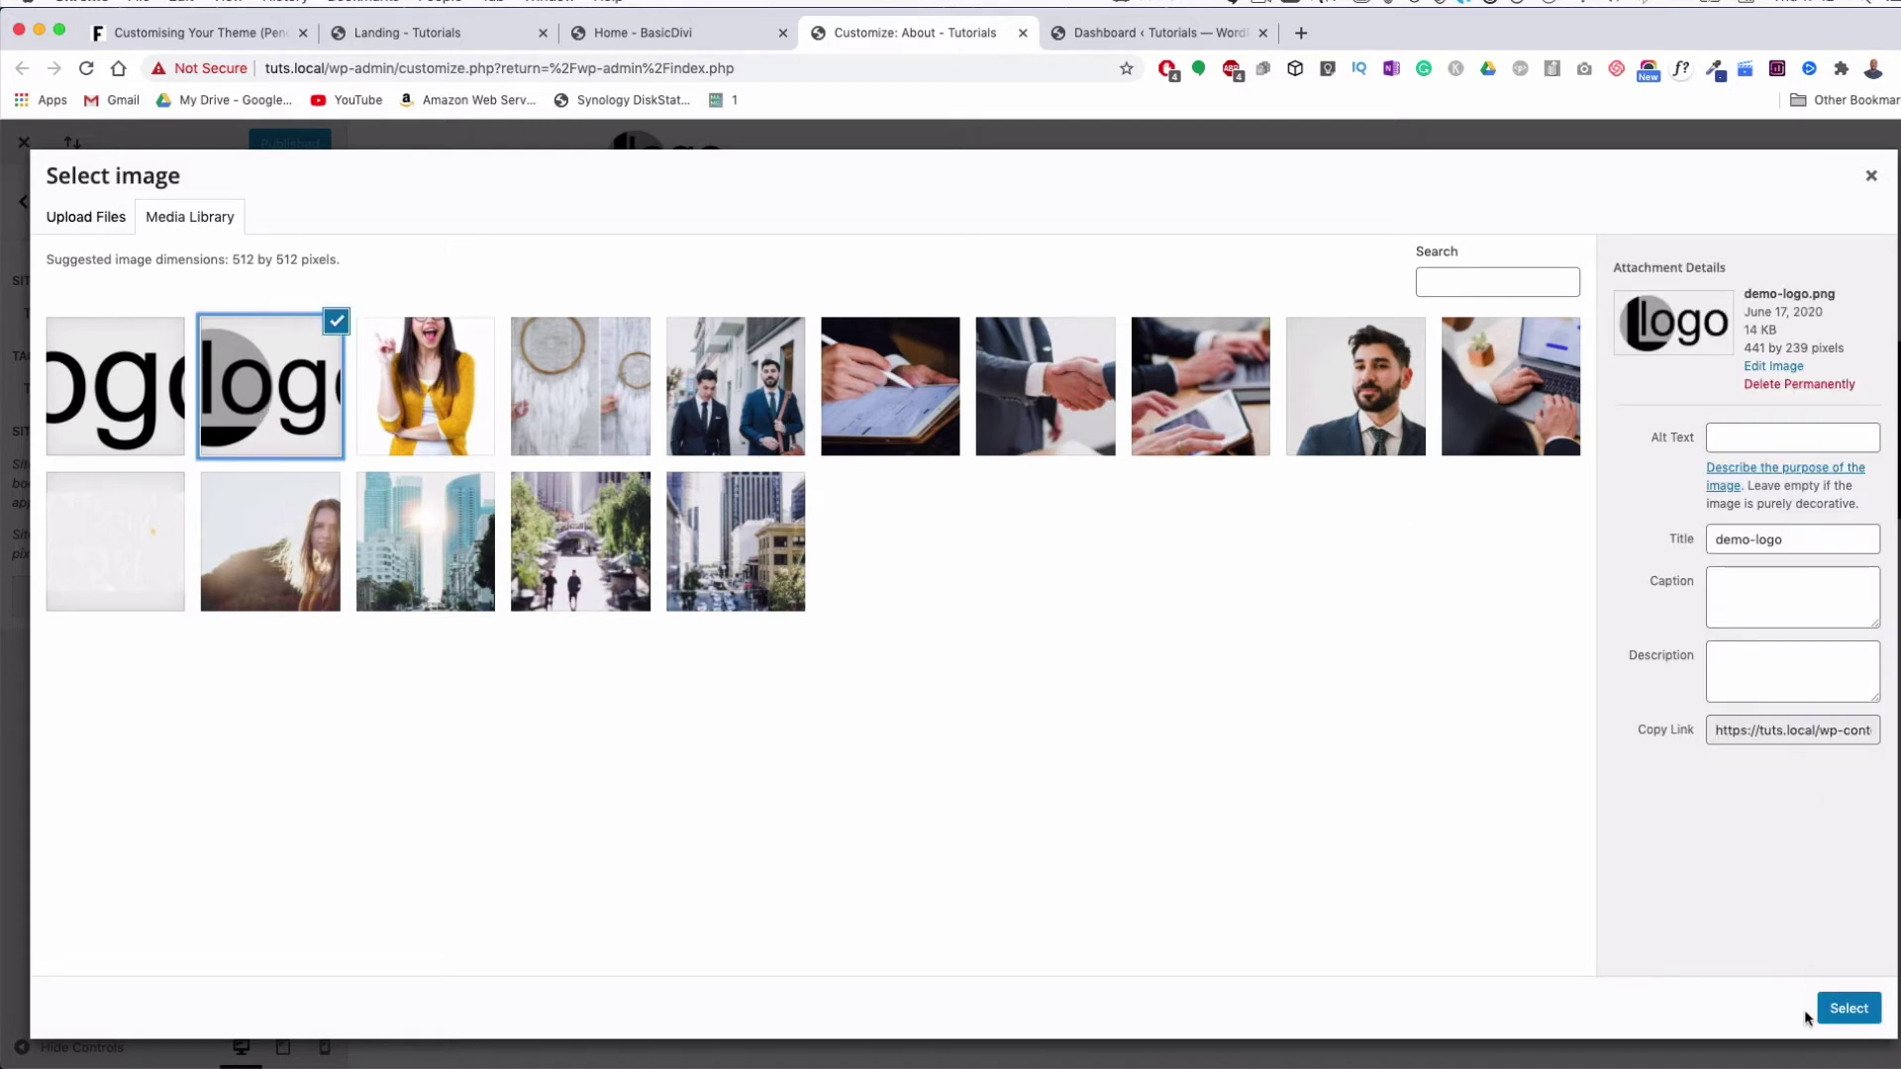
pyautogui.click(1842, 1008)
pyautogui.moveTo(830, 389); pyautogui.dragTo(729, 389)
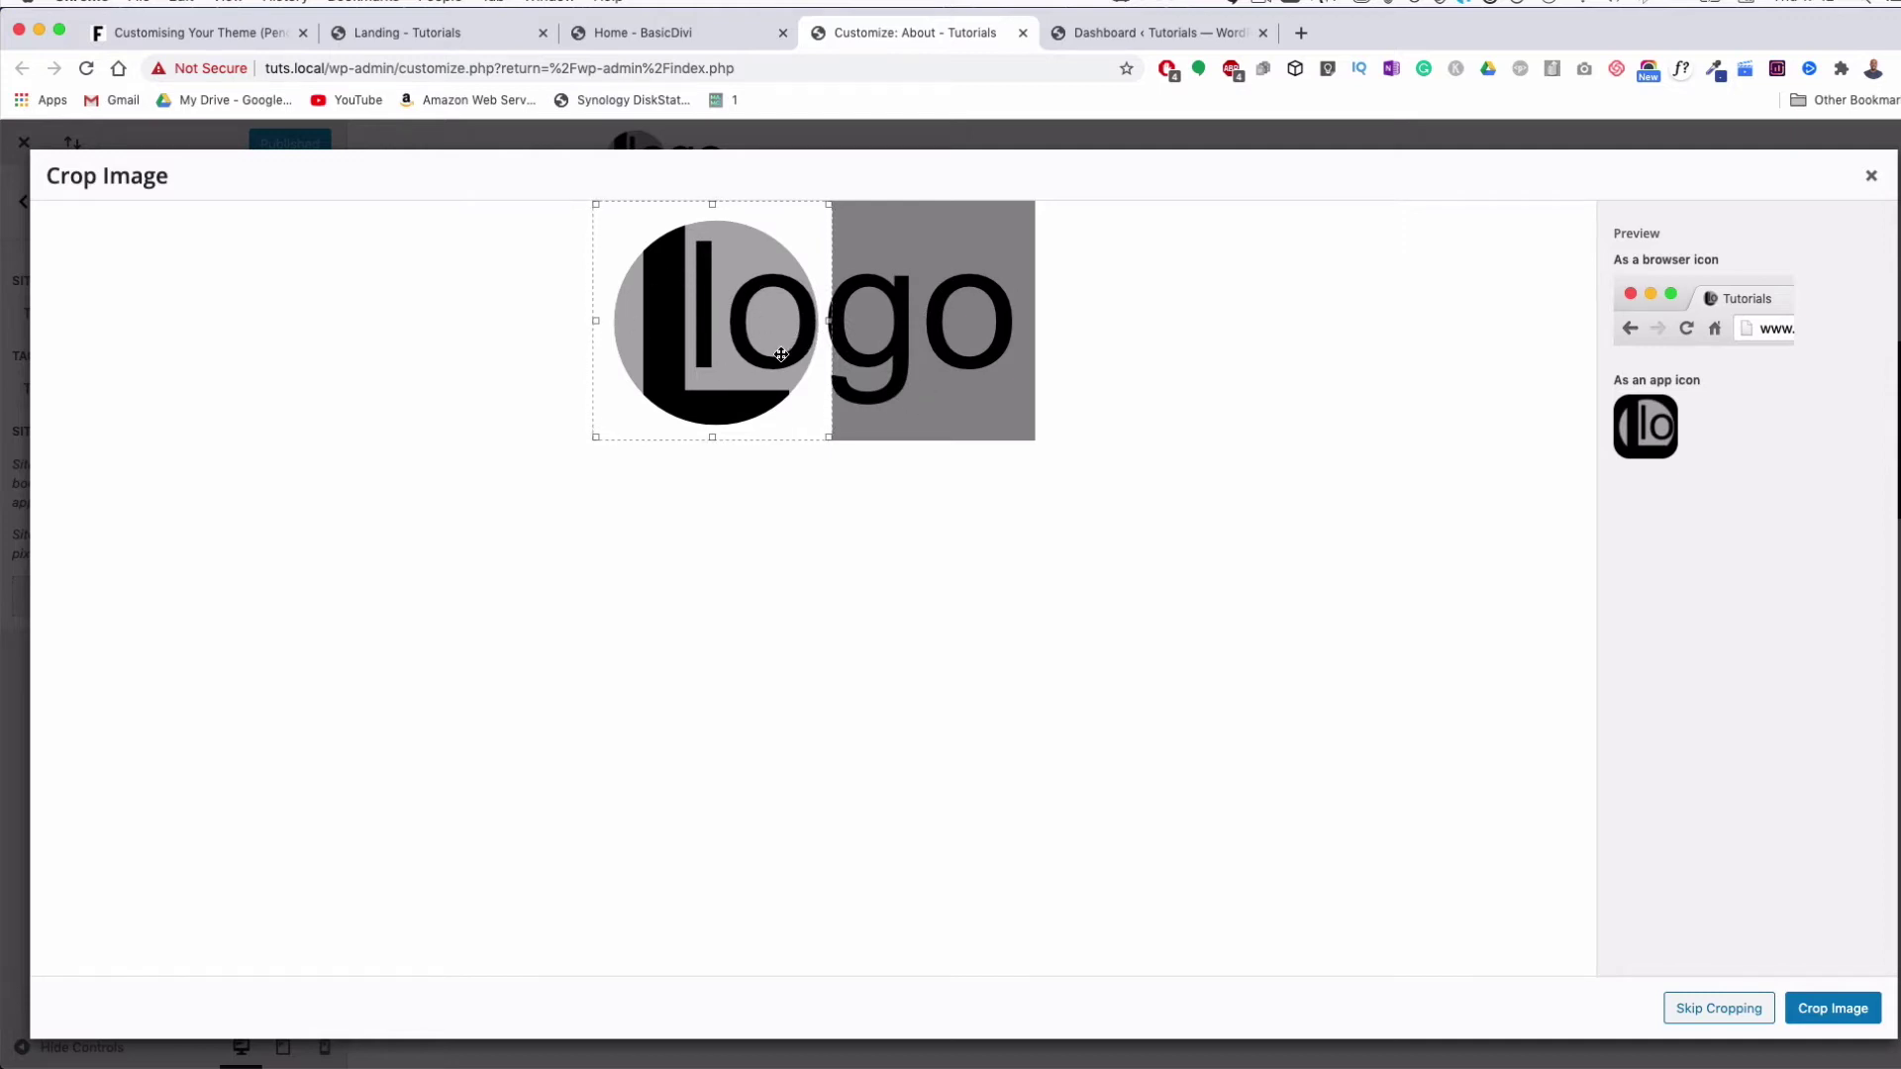
pyautogui.click(1815, 1021)
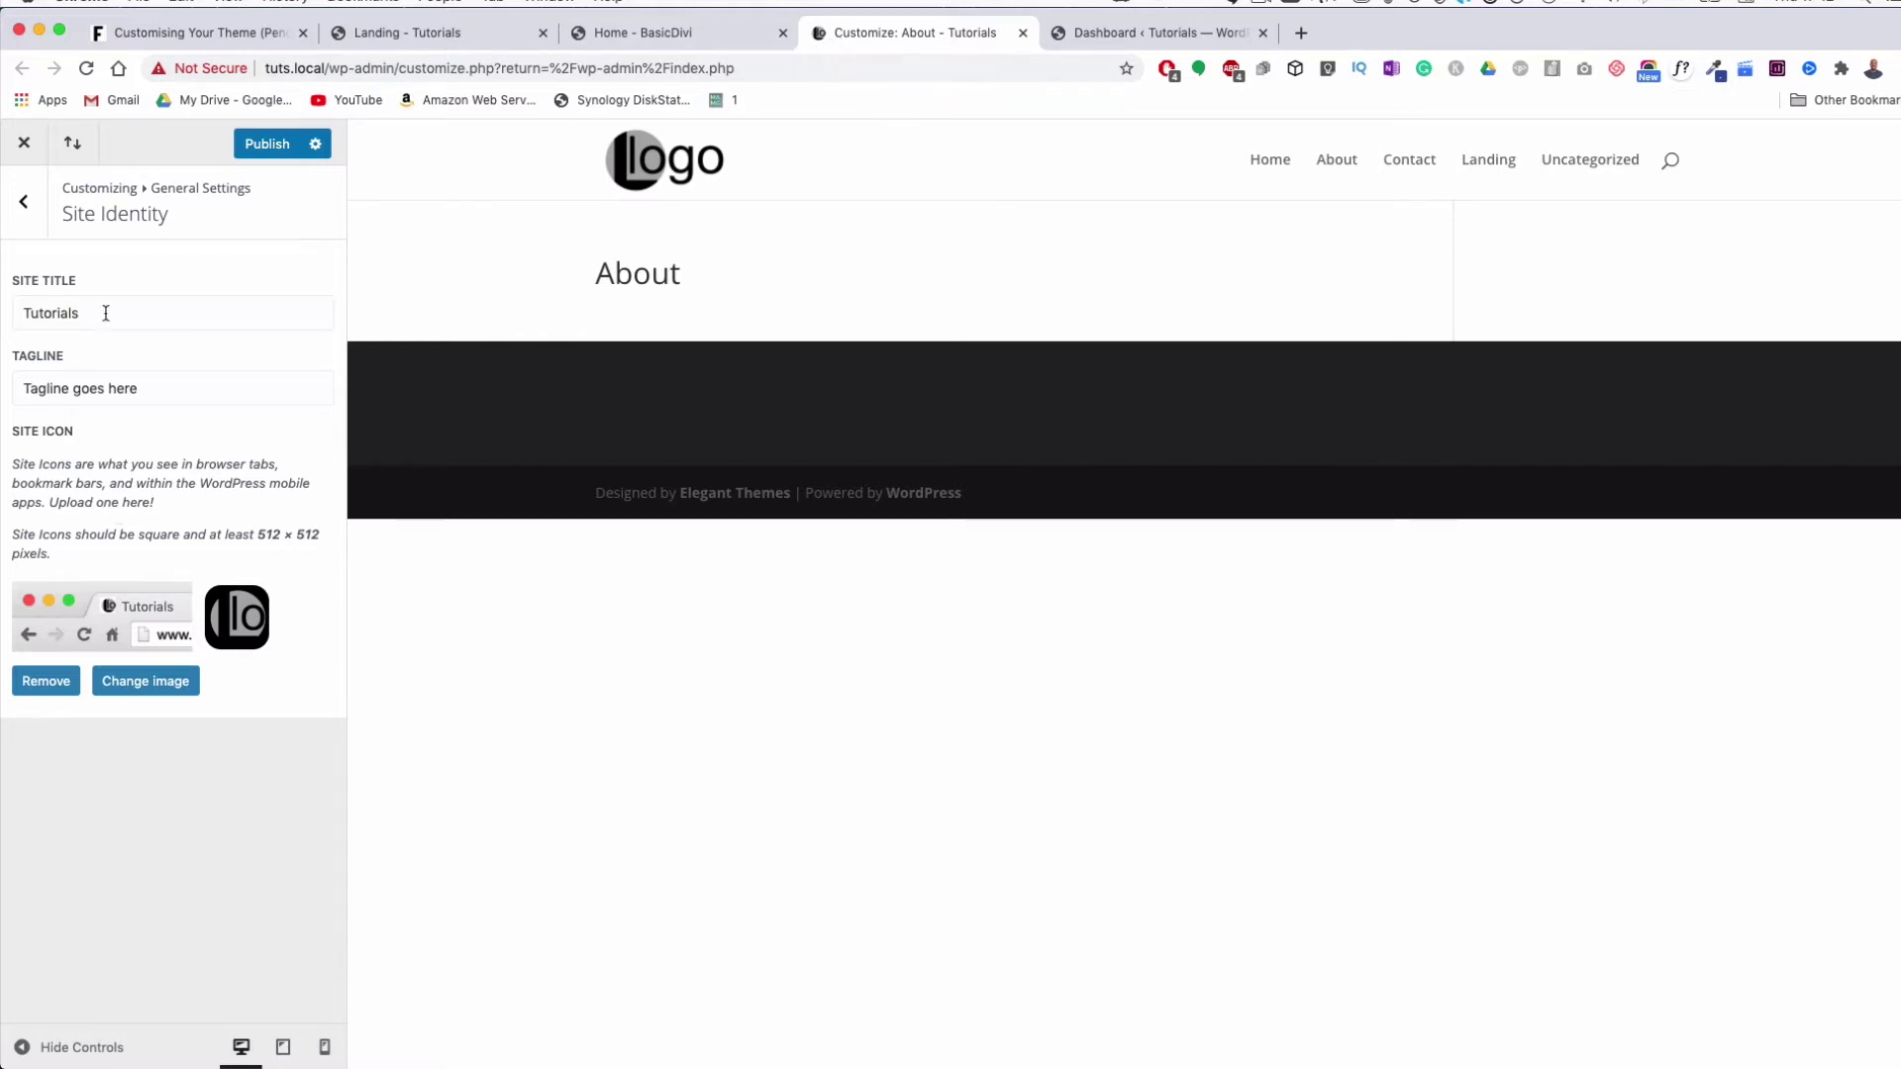
# Review the Layout Settings within the General Settings section
pyautogui.click(27, 206)
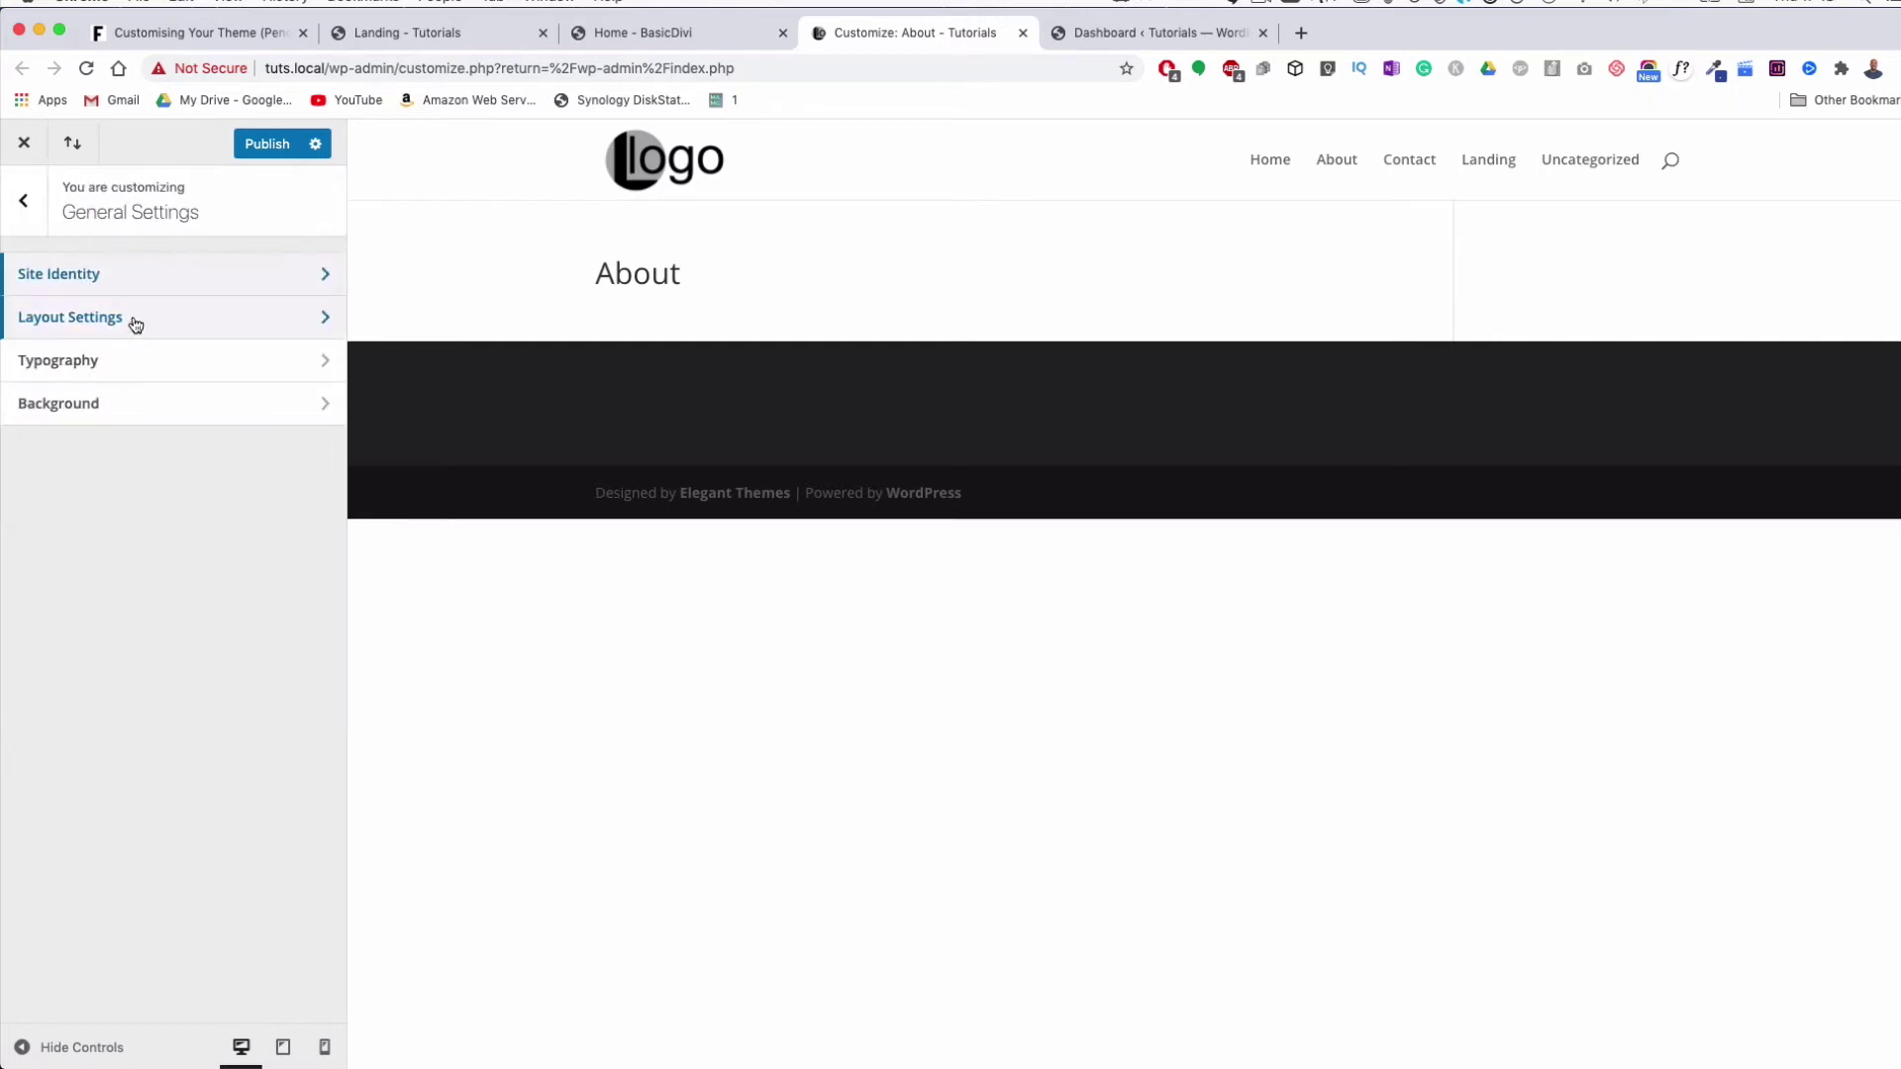
pyautogui.click(144, 330)
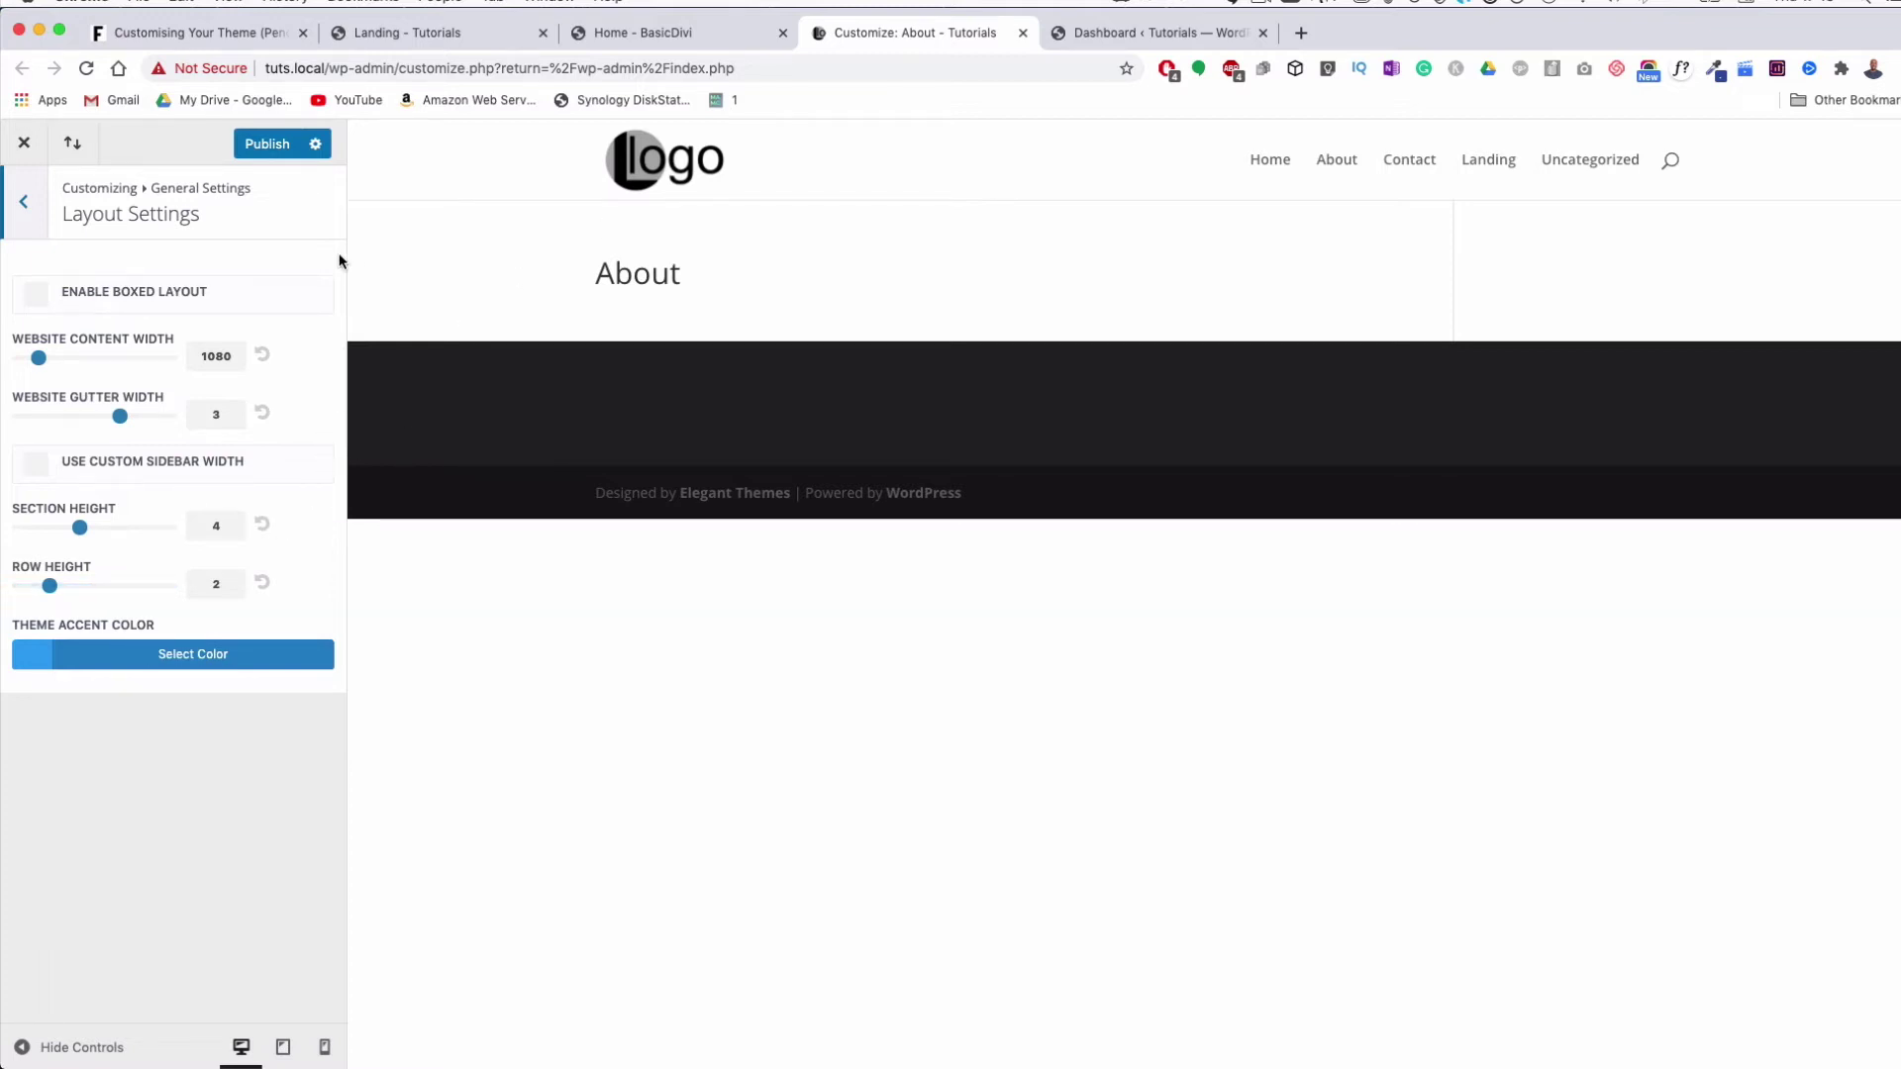
pyautogui.click(26, 213)
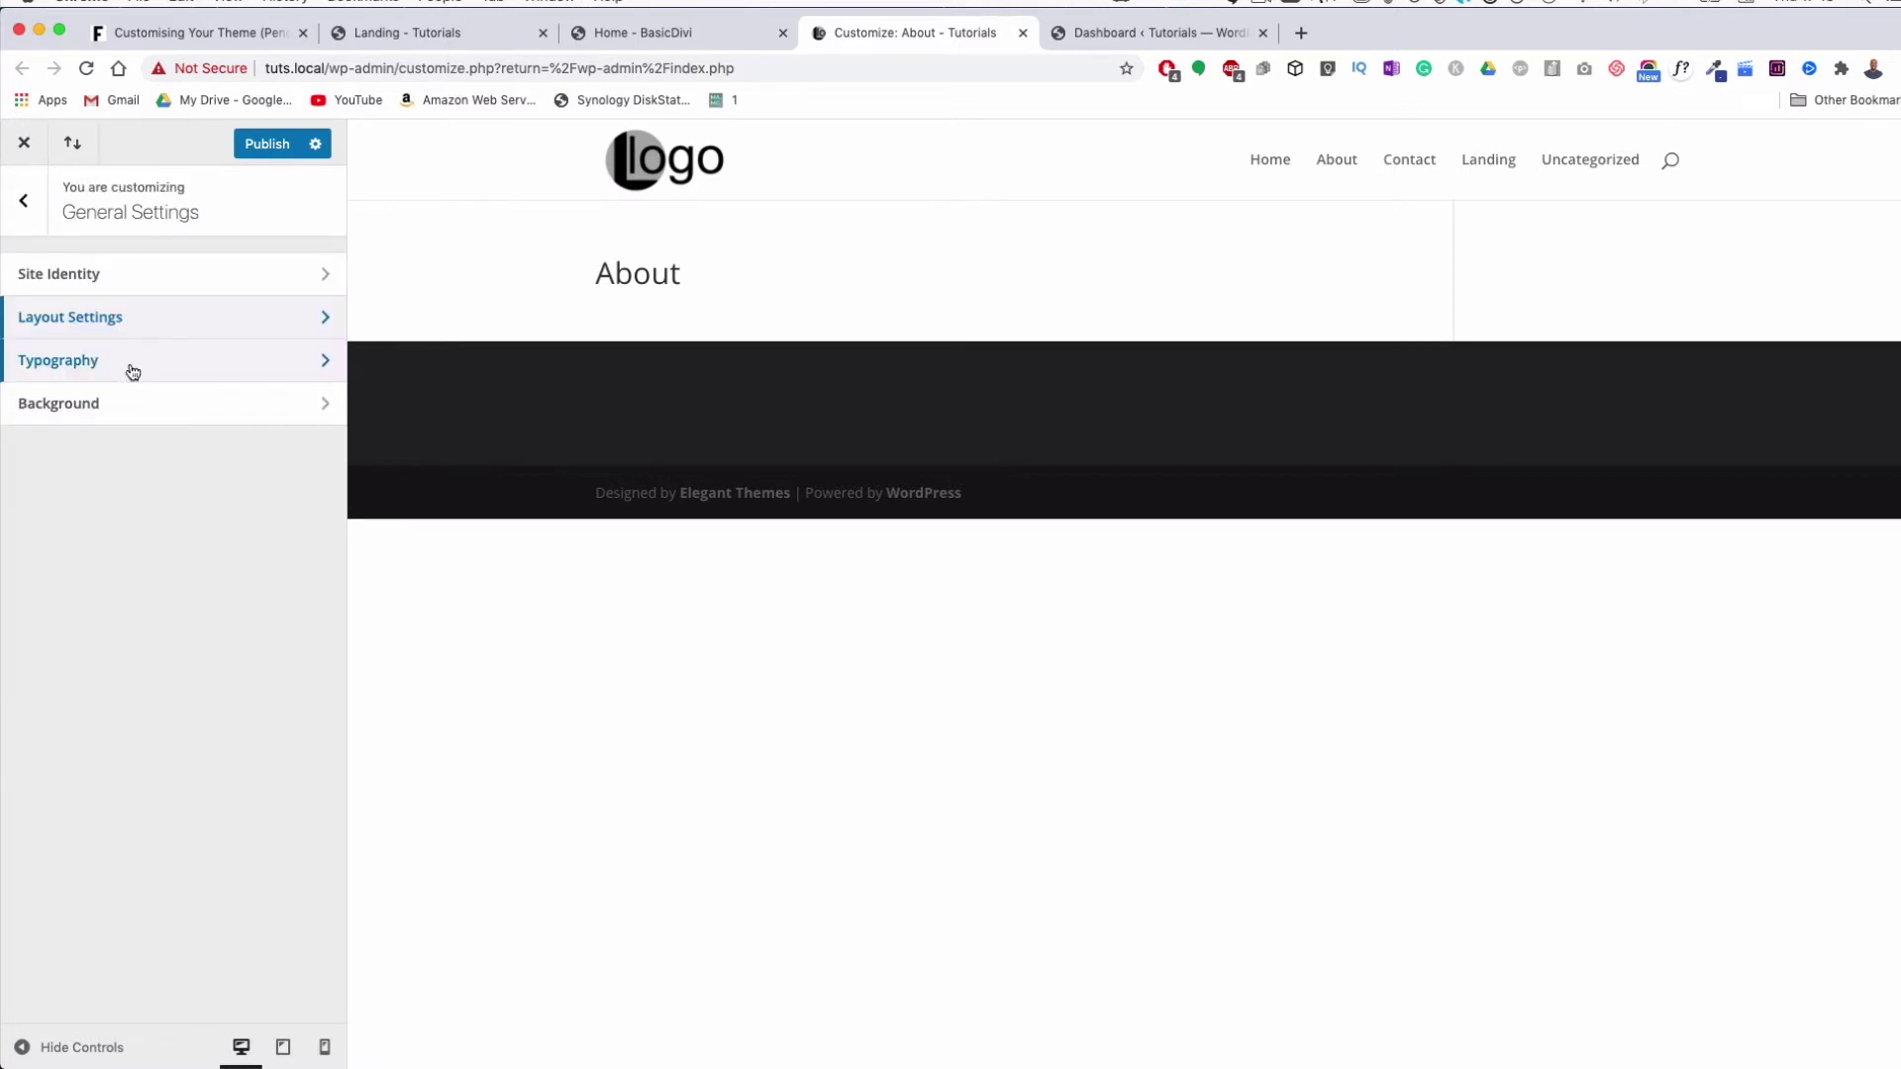
# Set the header text size to 48 in the Typography settings and publish the changes
pyautogui.click(140, 364)
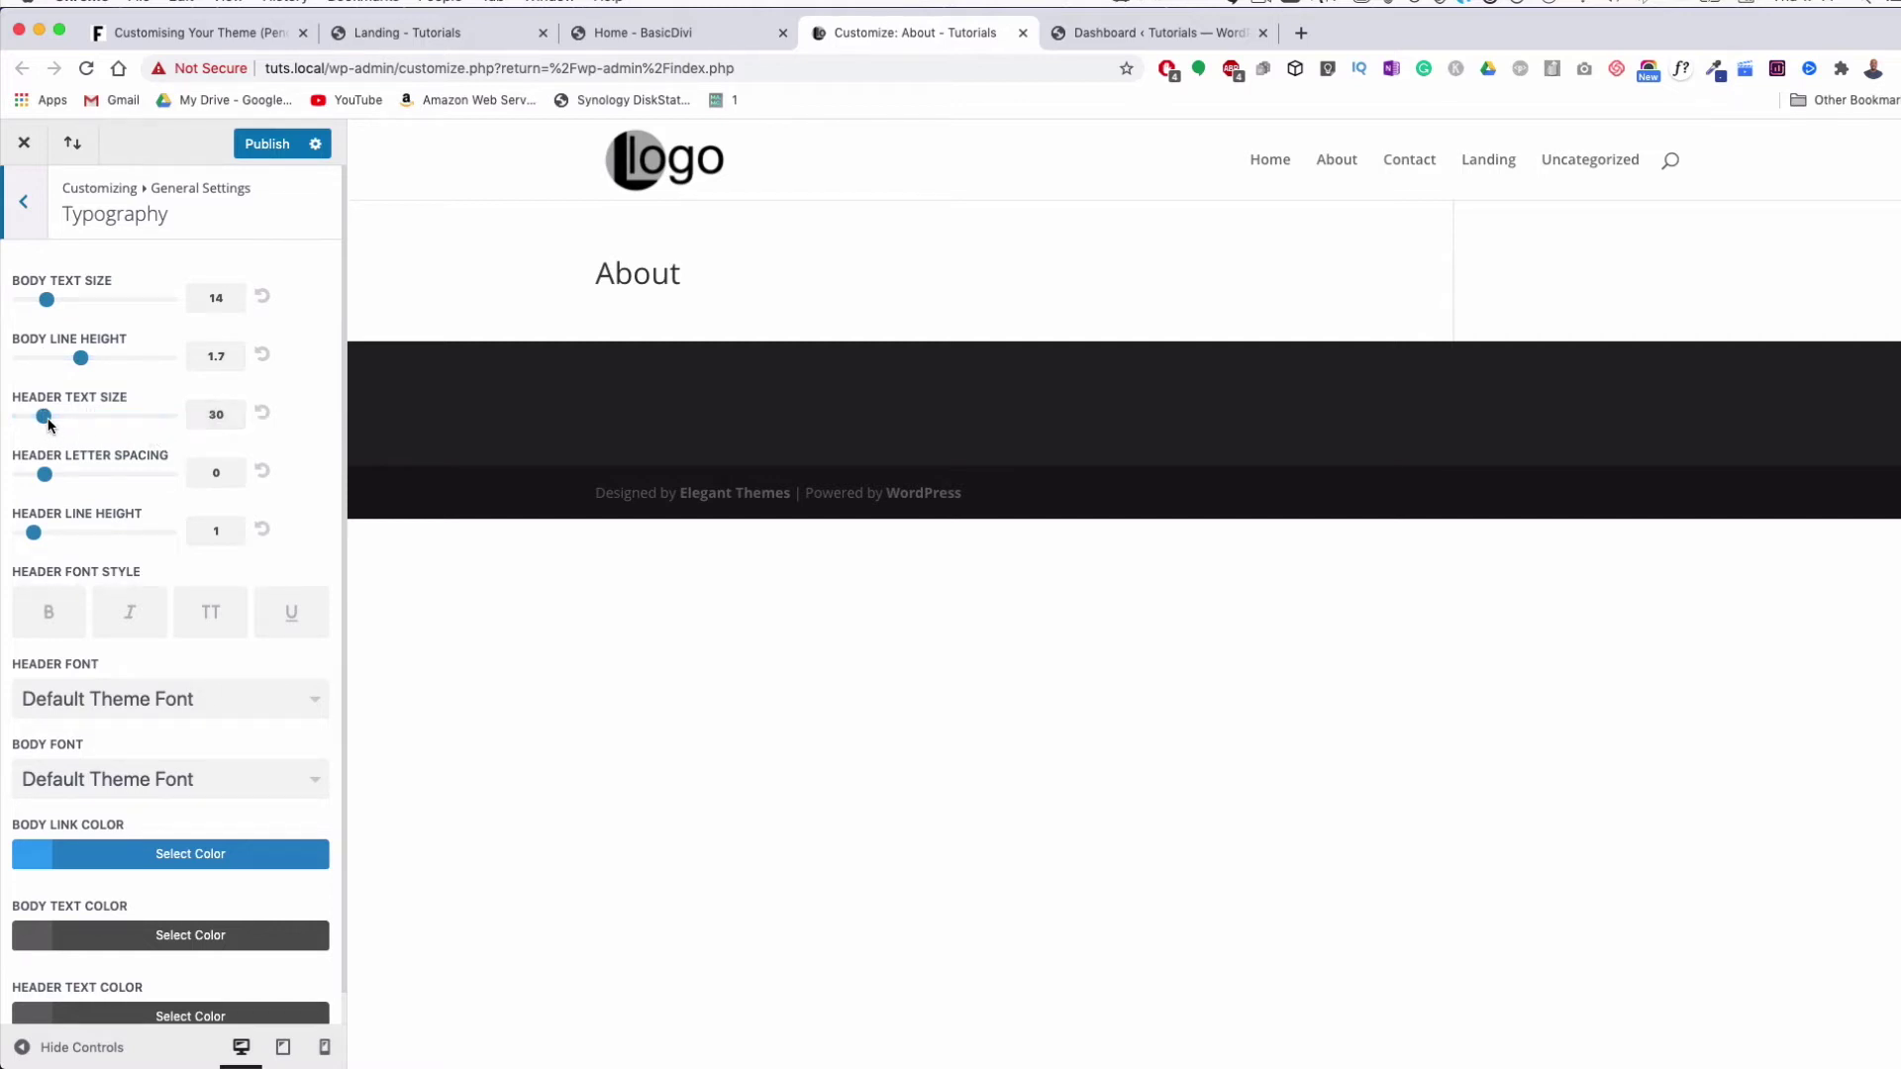
pyautogui.moveTo(46, 422); pyautogui.dragTo(99, 415)
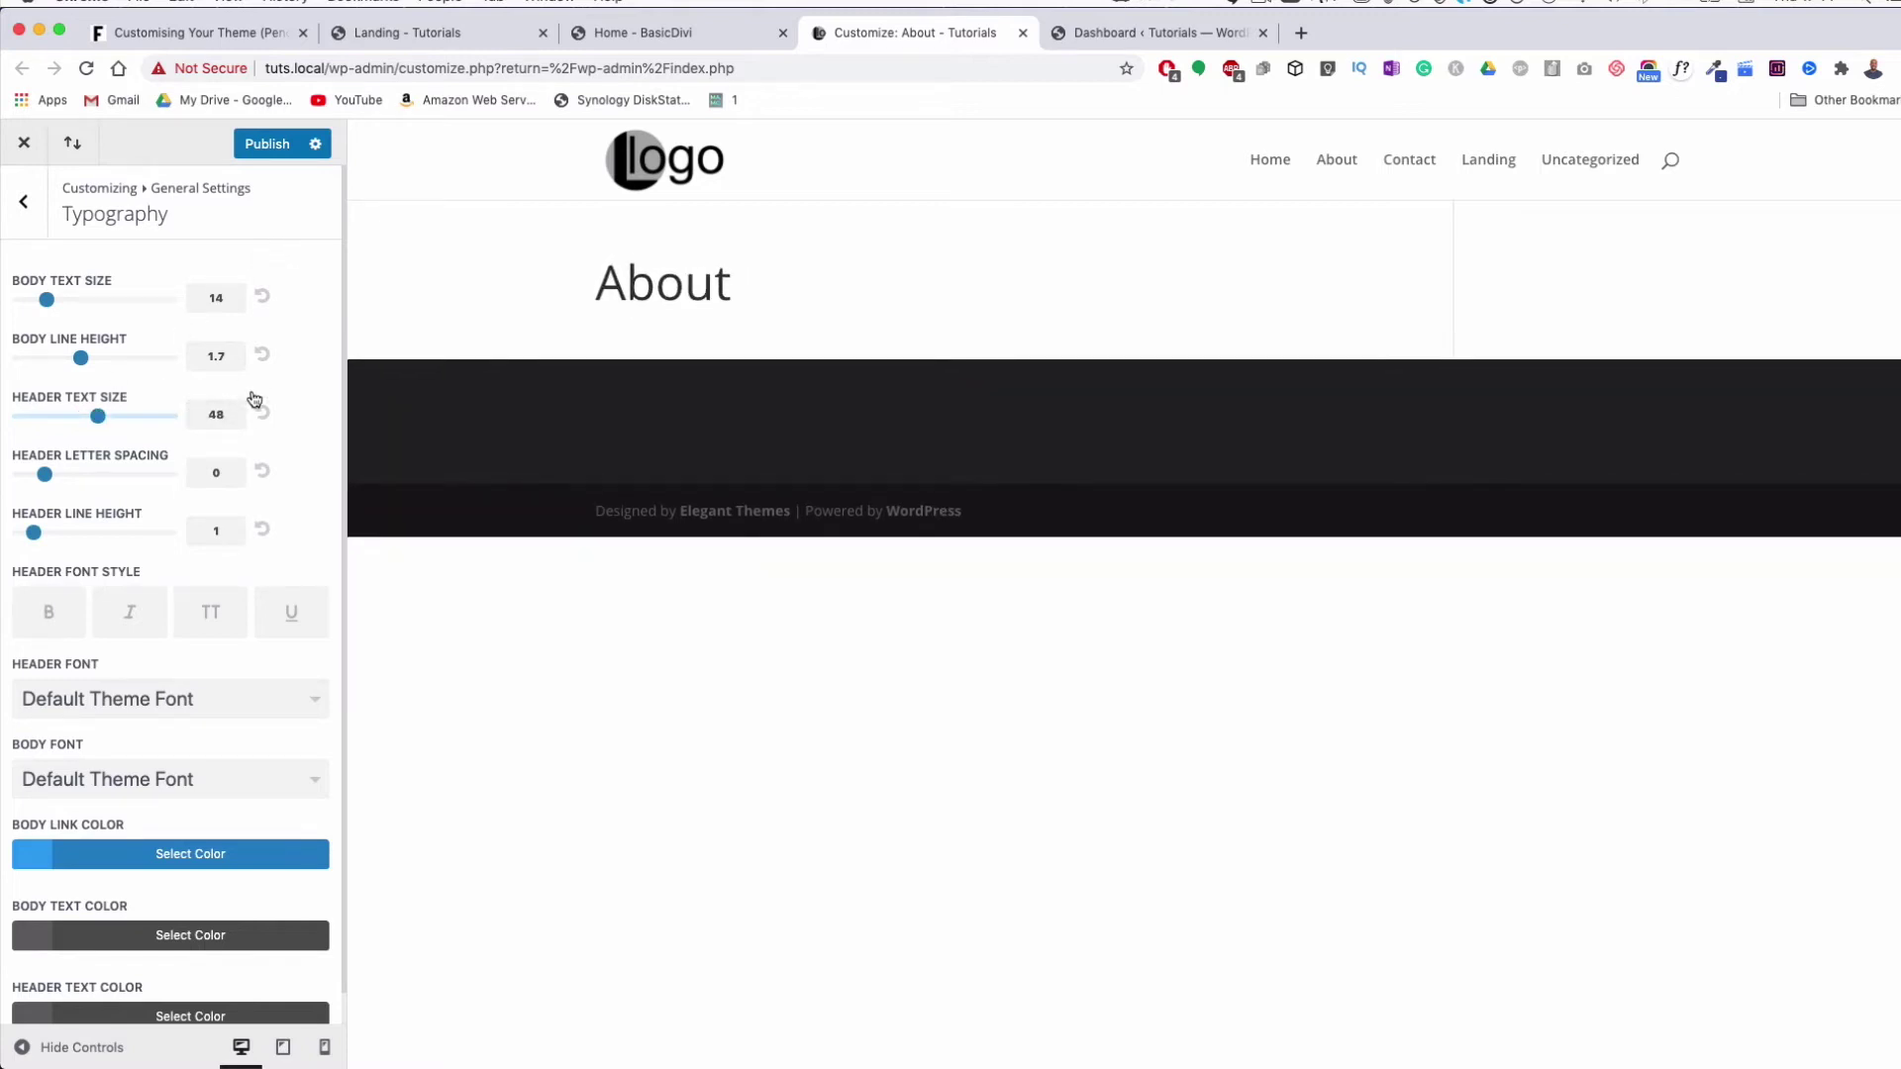
pyautogui.click(265, 145)
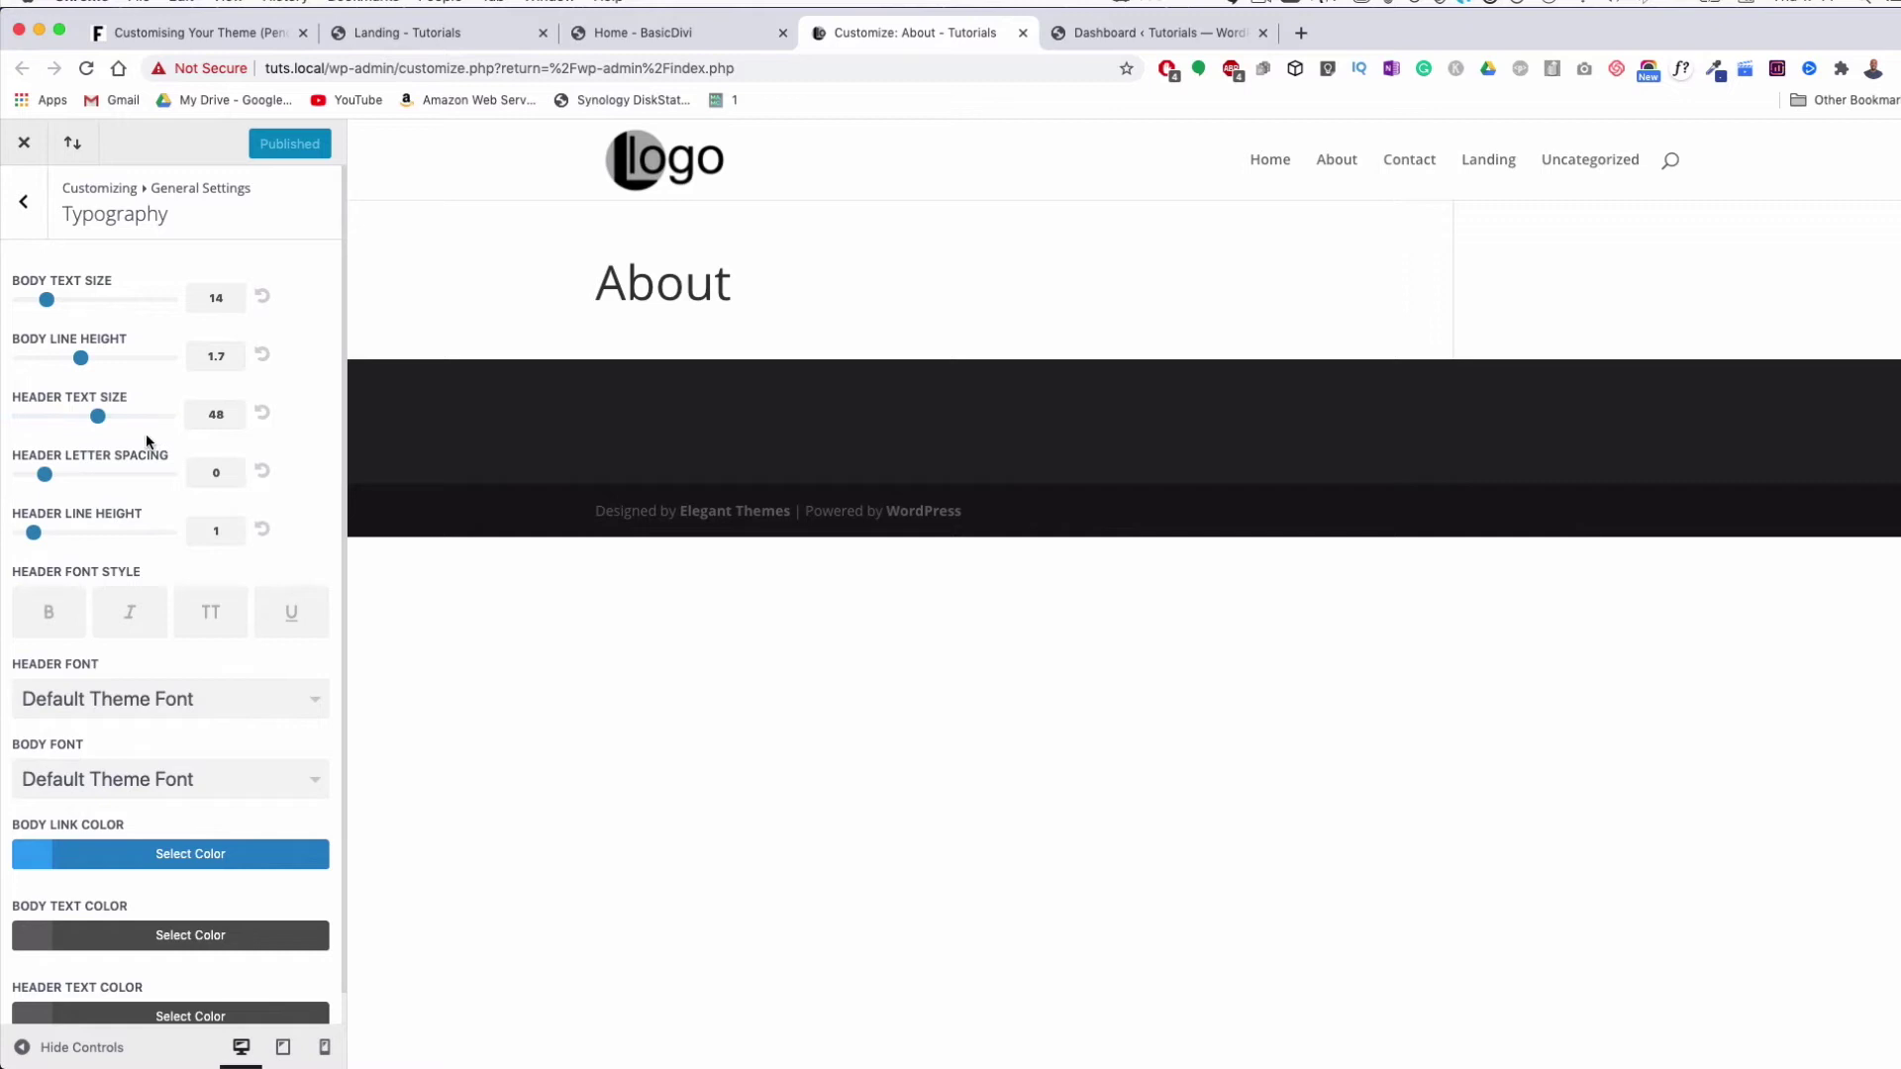
# Reset the header text size to its default and set the header font to Aclonica
pyautogui.click(263, 417)
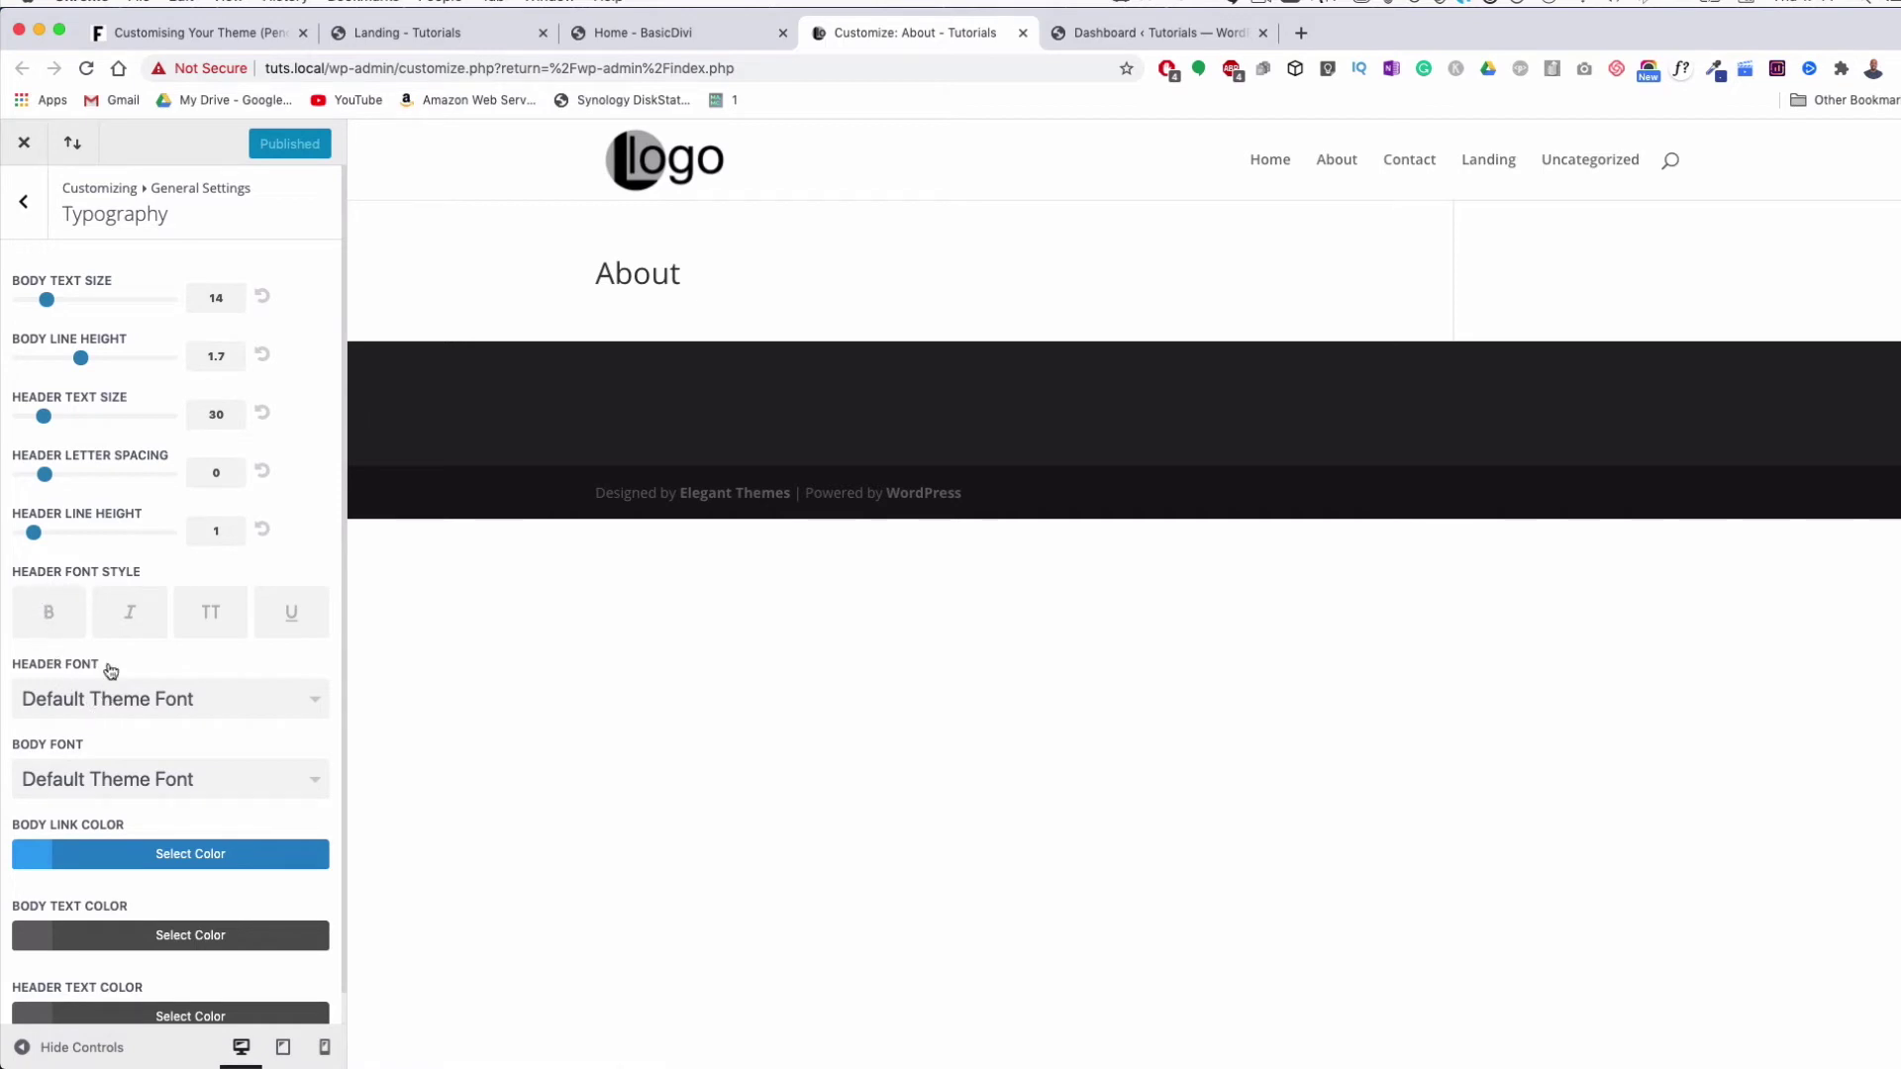
pyautogui.scroll(-1, 140, 657)
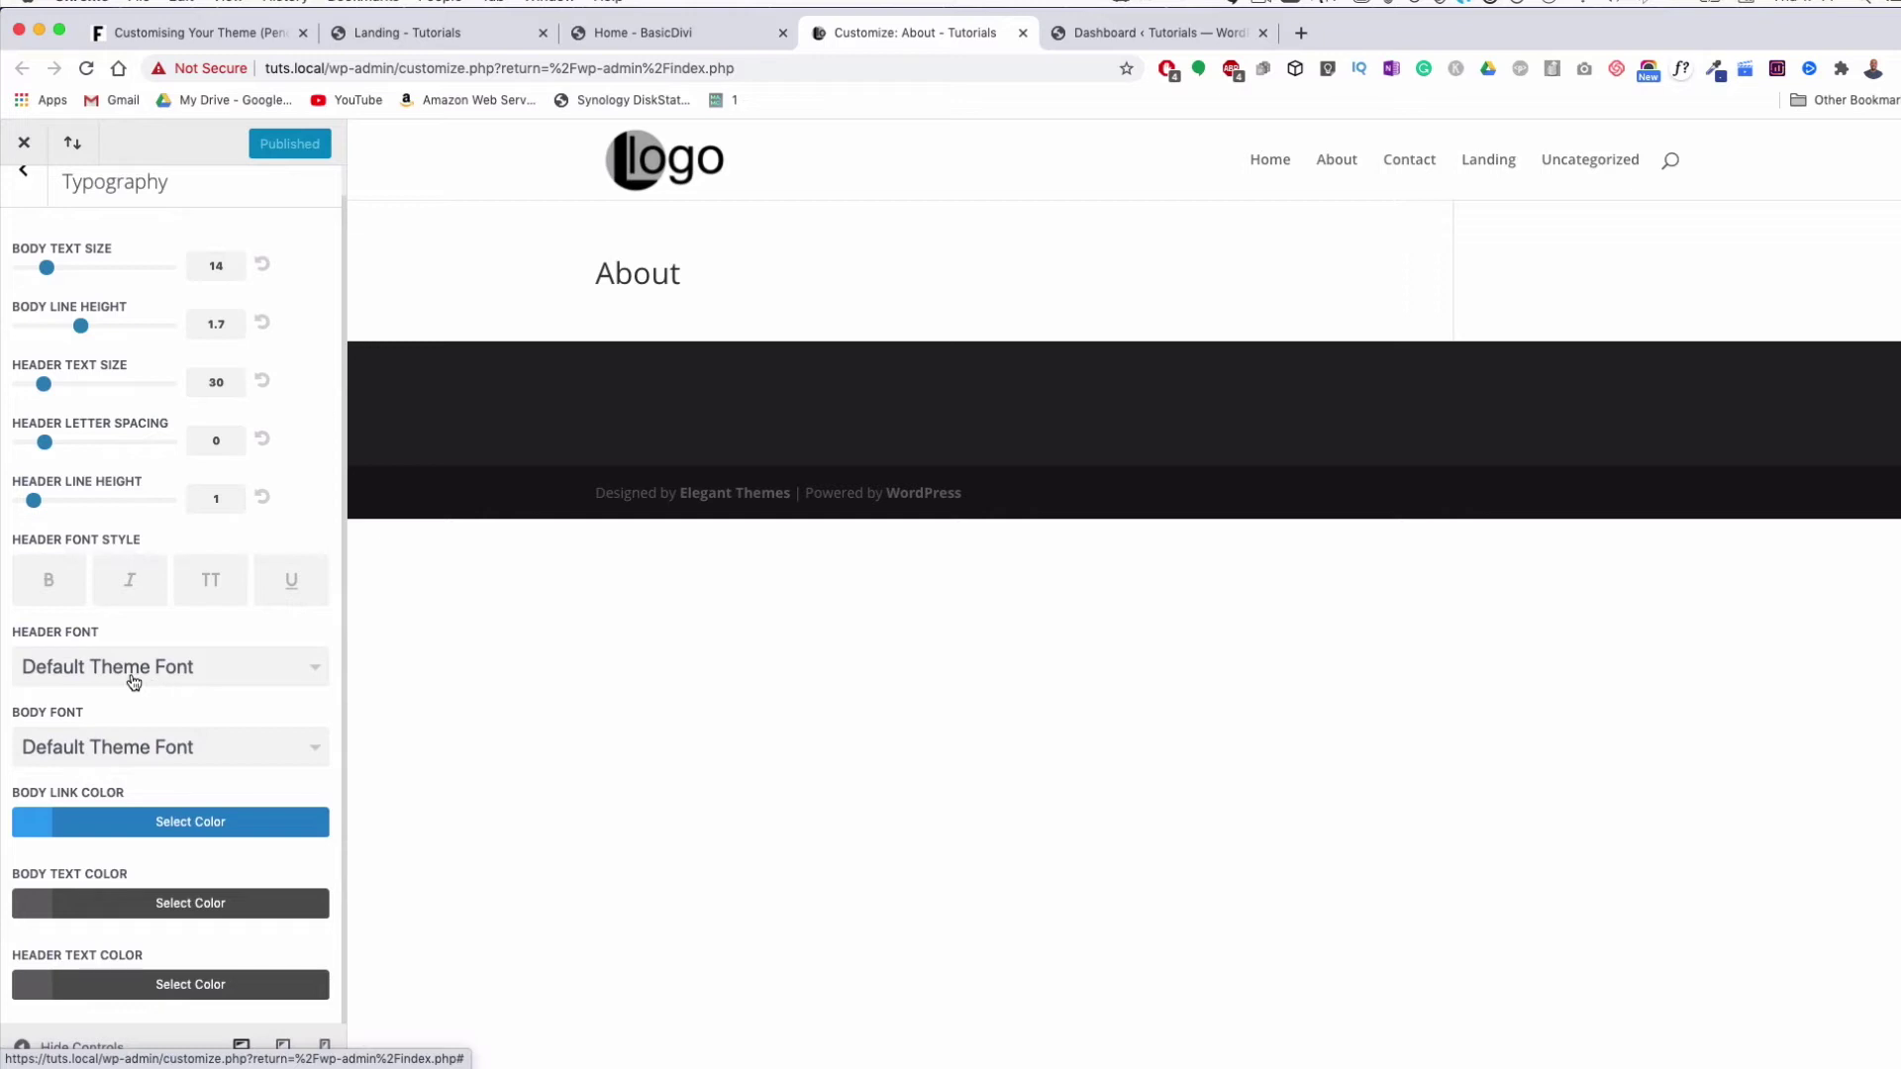
pyautogui.click(316, 674)
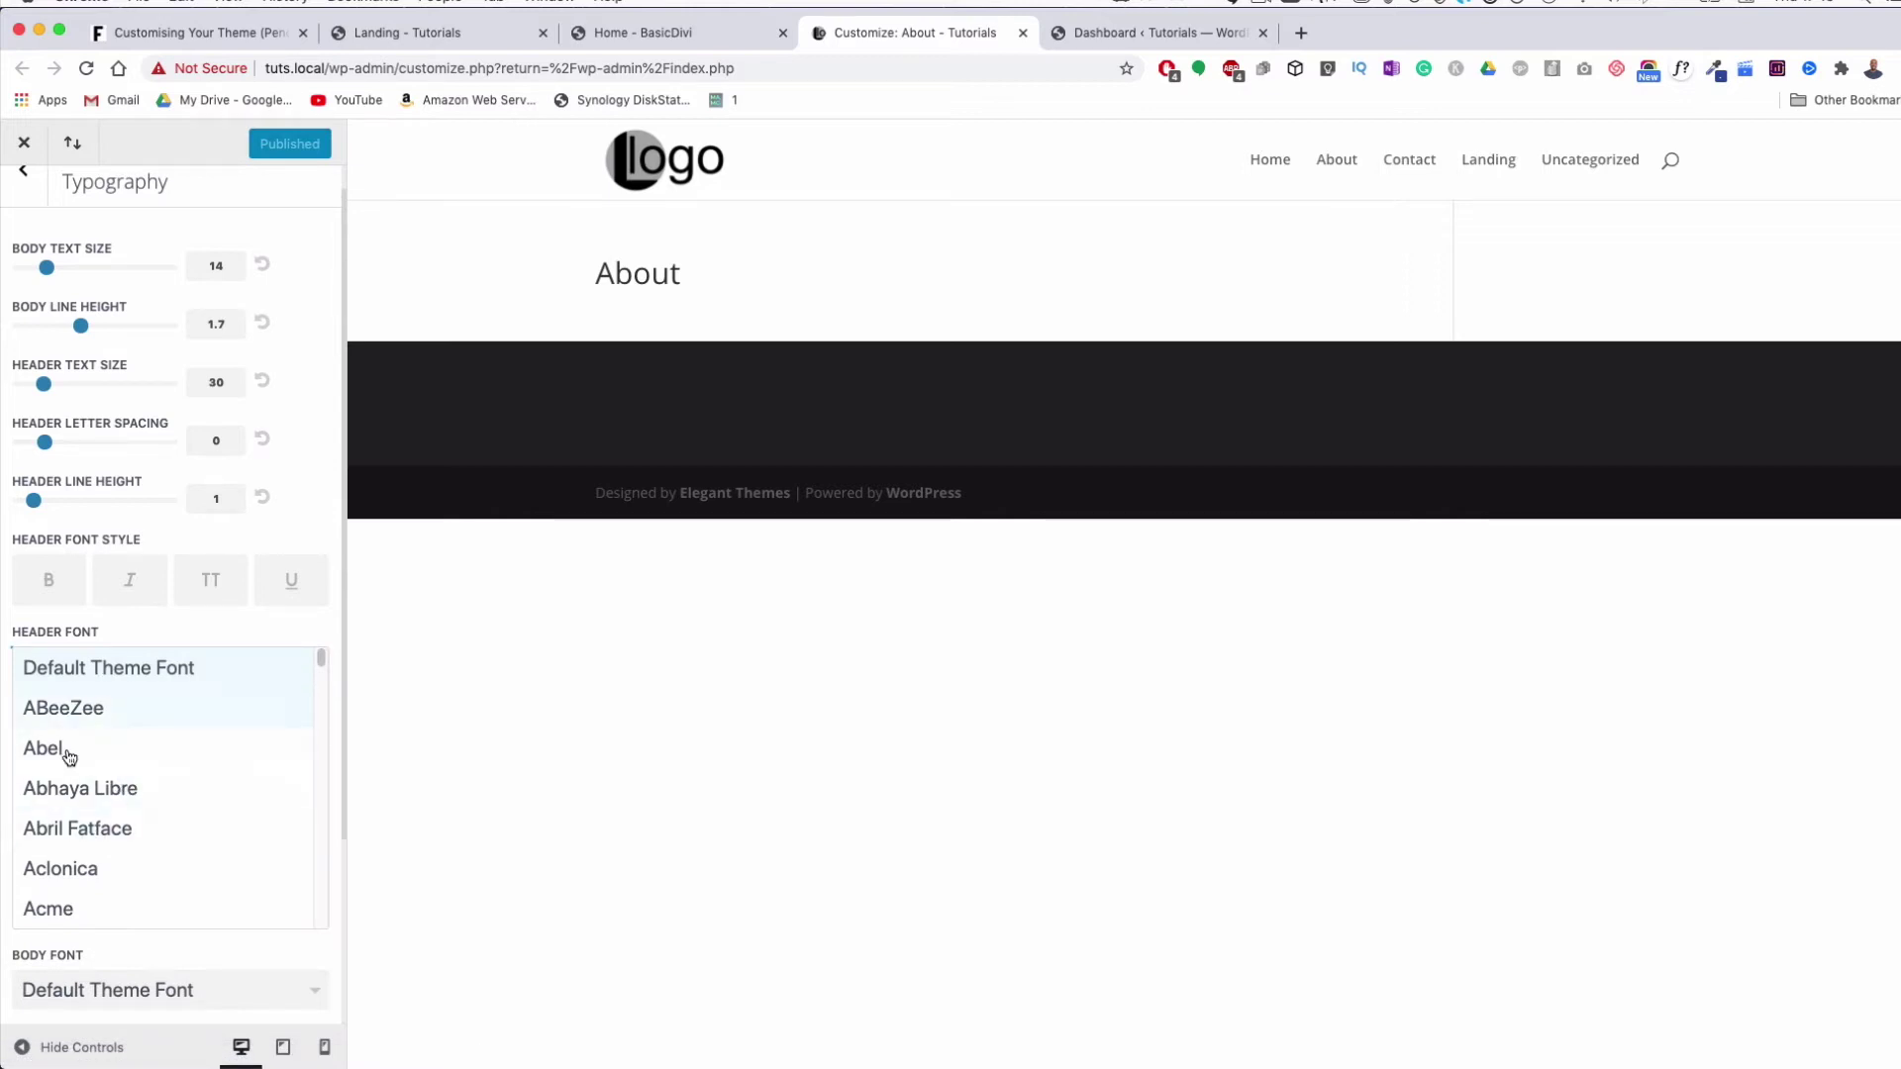
pyautogui.scroll(-5, 133, 872)
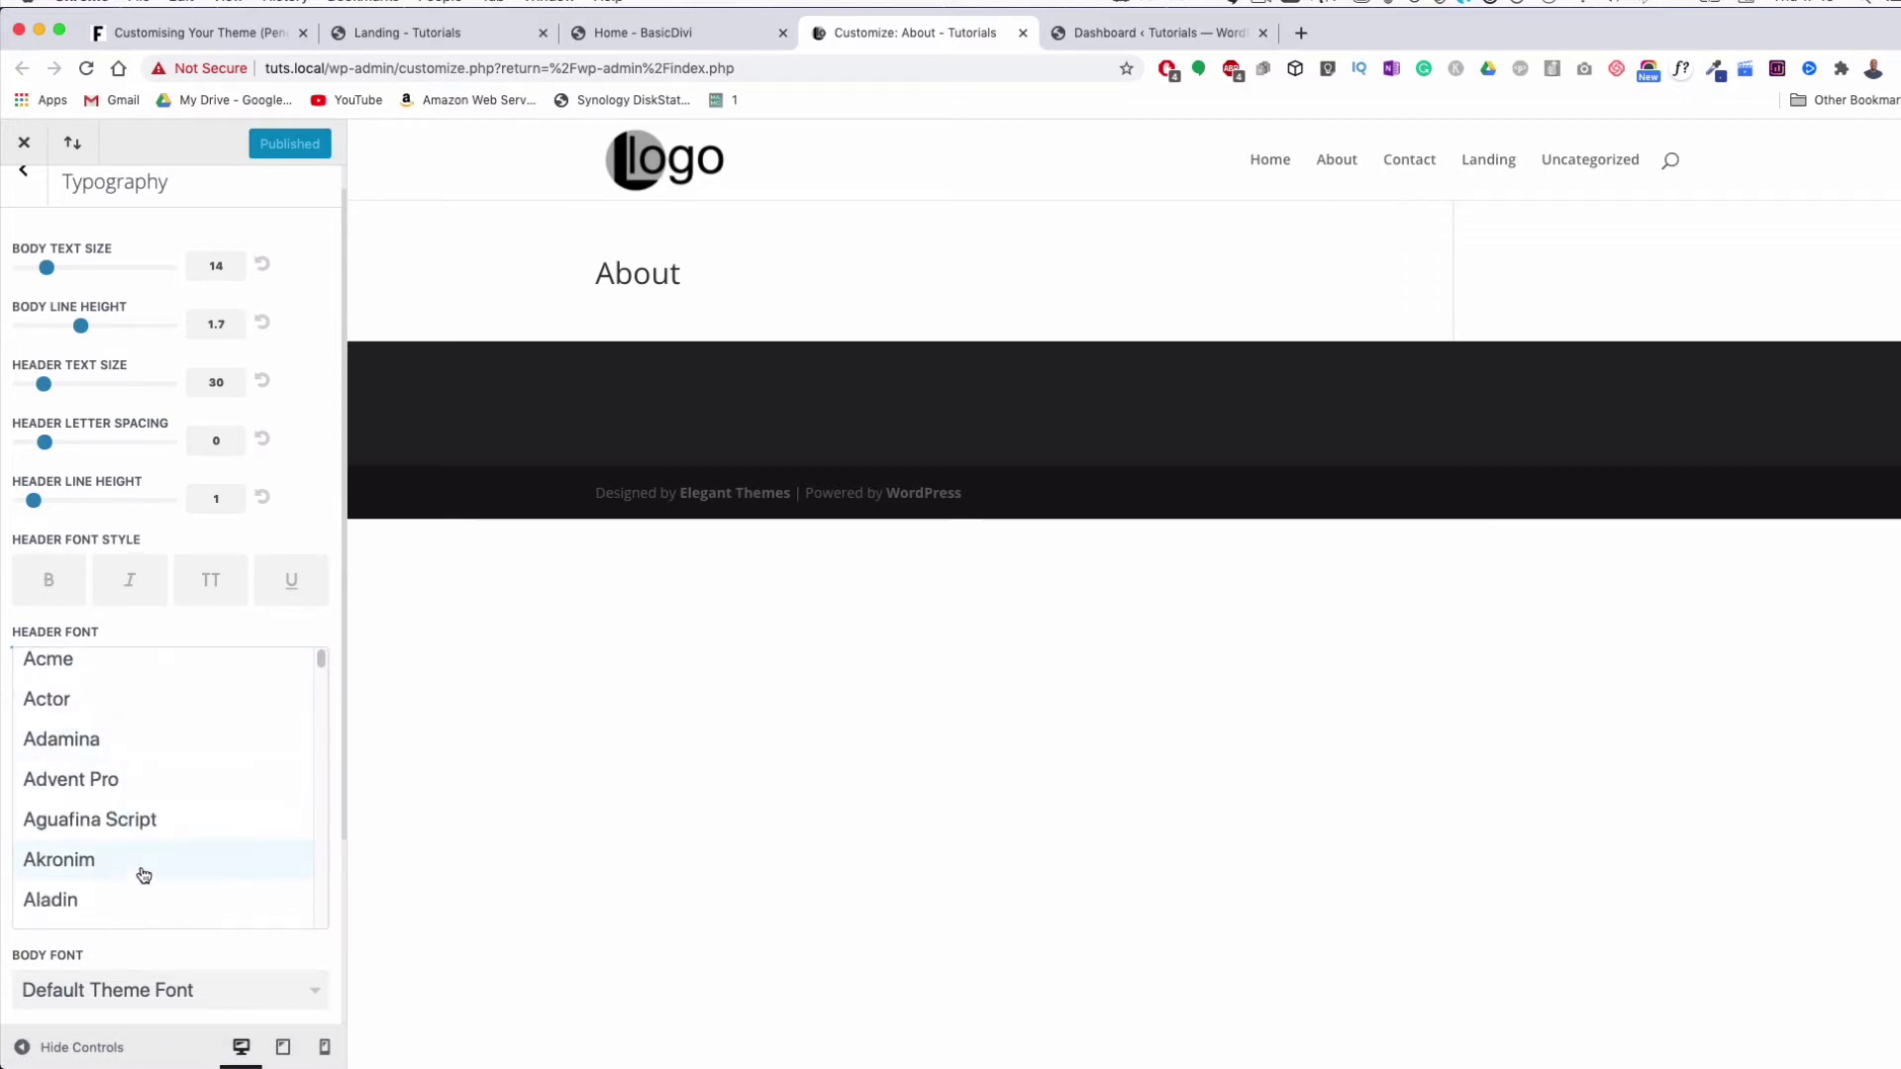
pyautogui.scroll(-5, 144, 875)
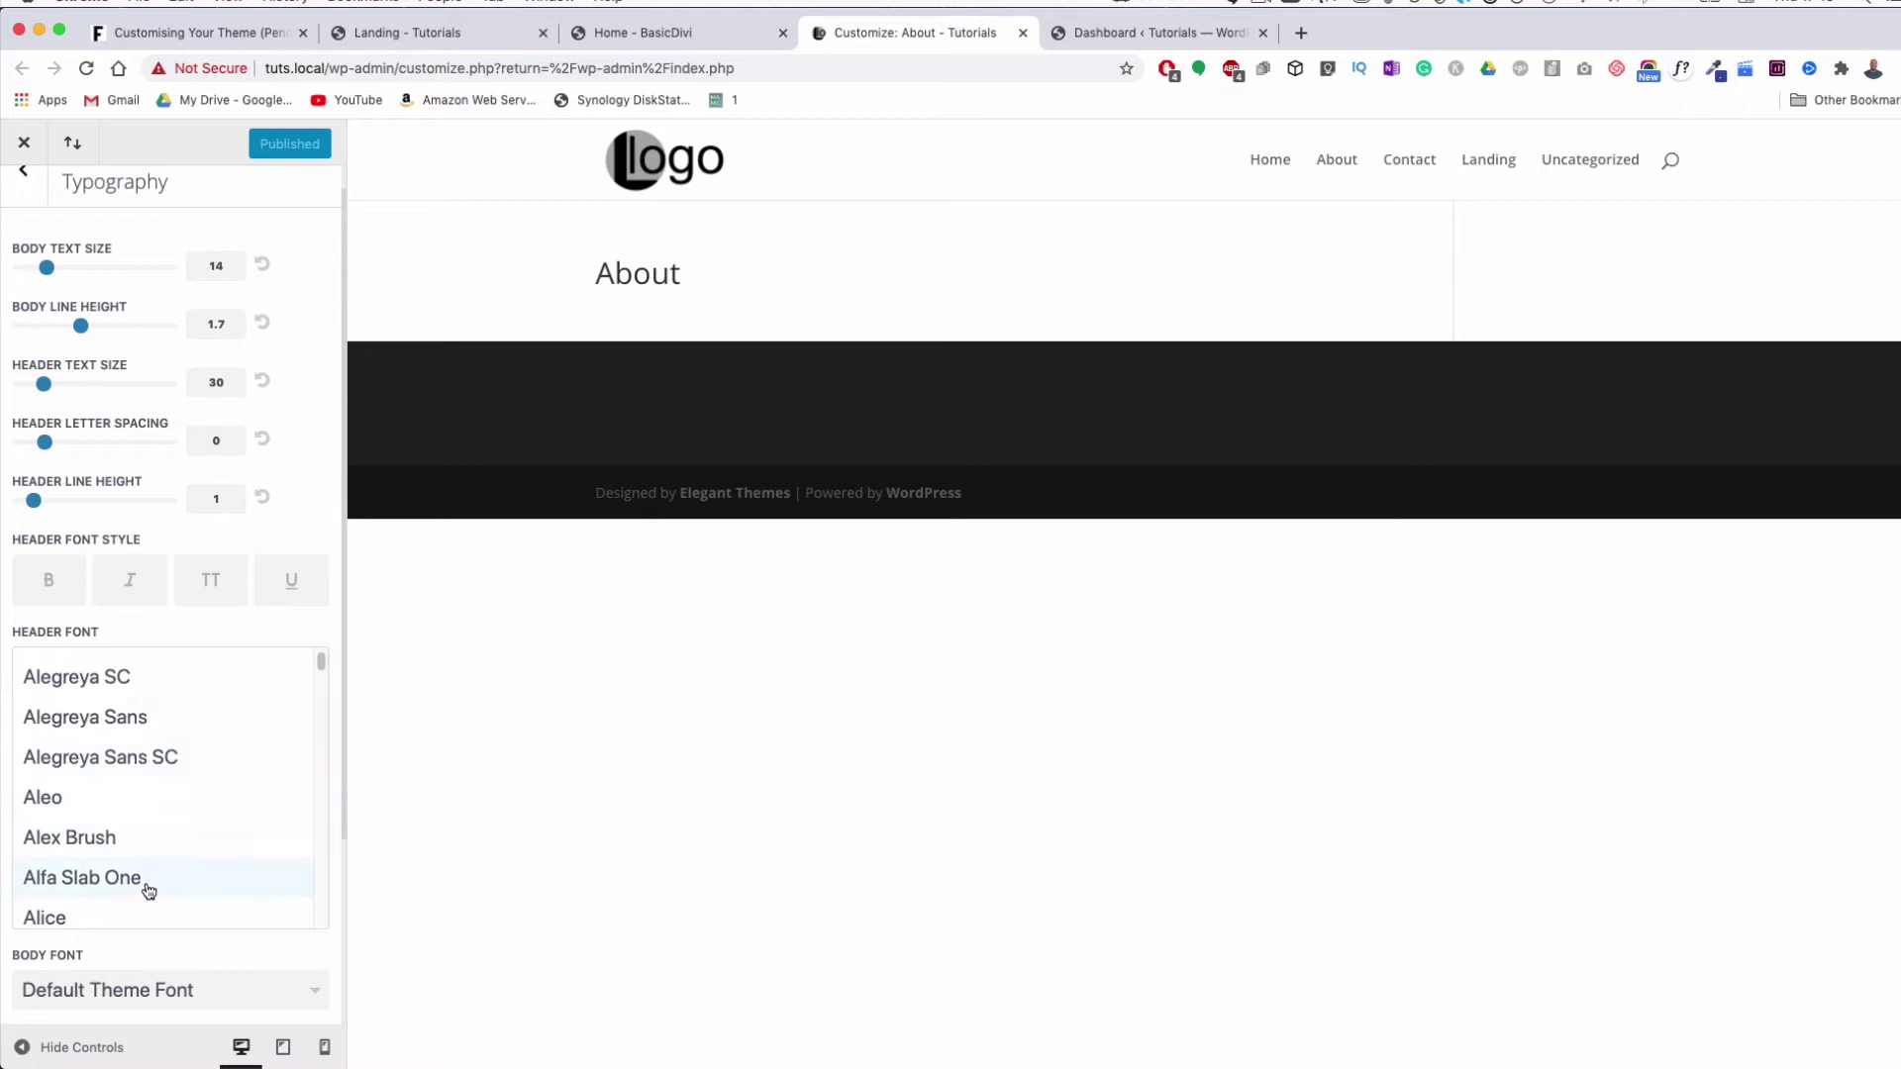
pyautogui.scroll(-4, 144, 842)
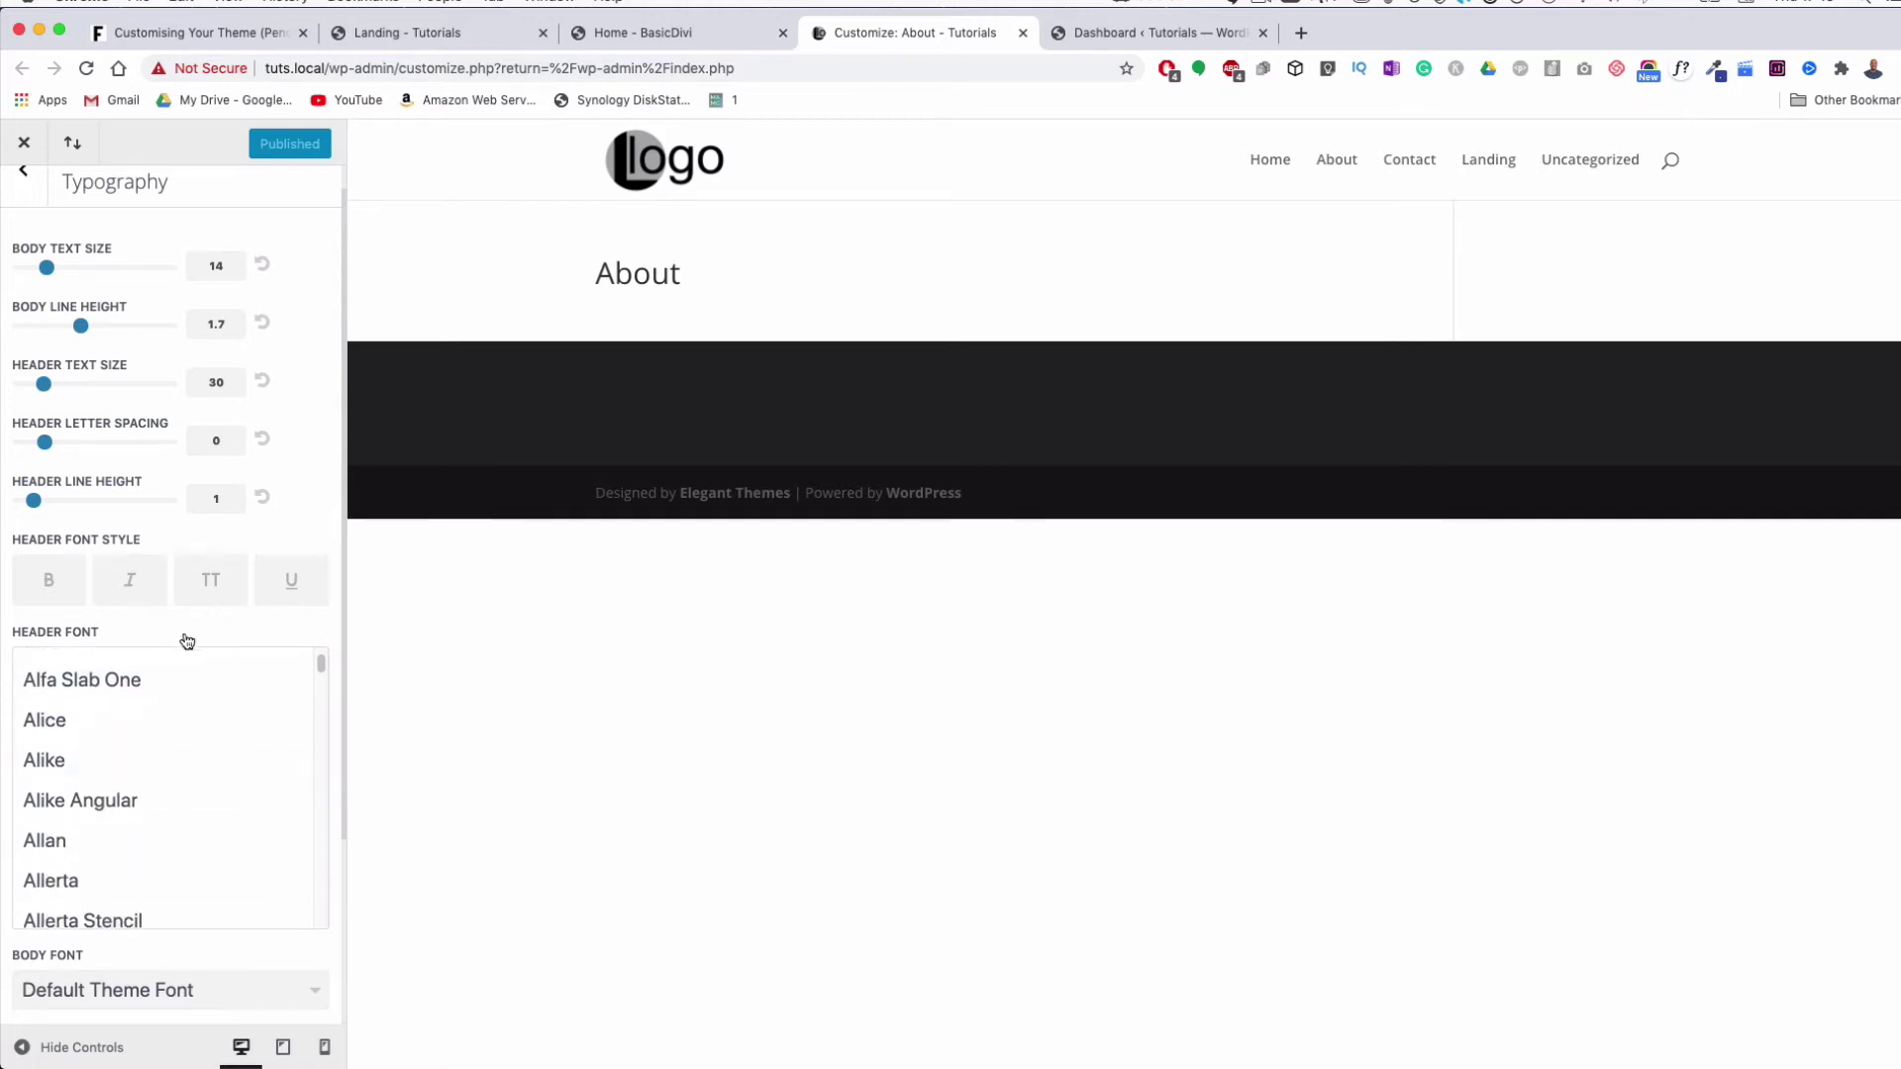
pyautogui.moveTo(321, 663)
pyautogui.mouseDown()
pyautogui.moveTo(322, 810)
pyautogui.moveTo(323, 652)
pyautogui.mouseUp()
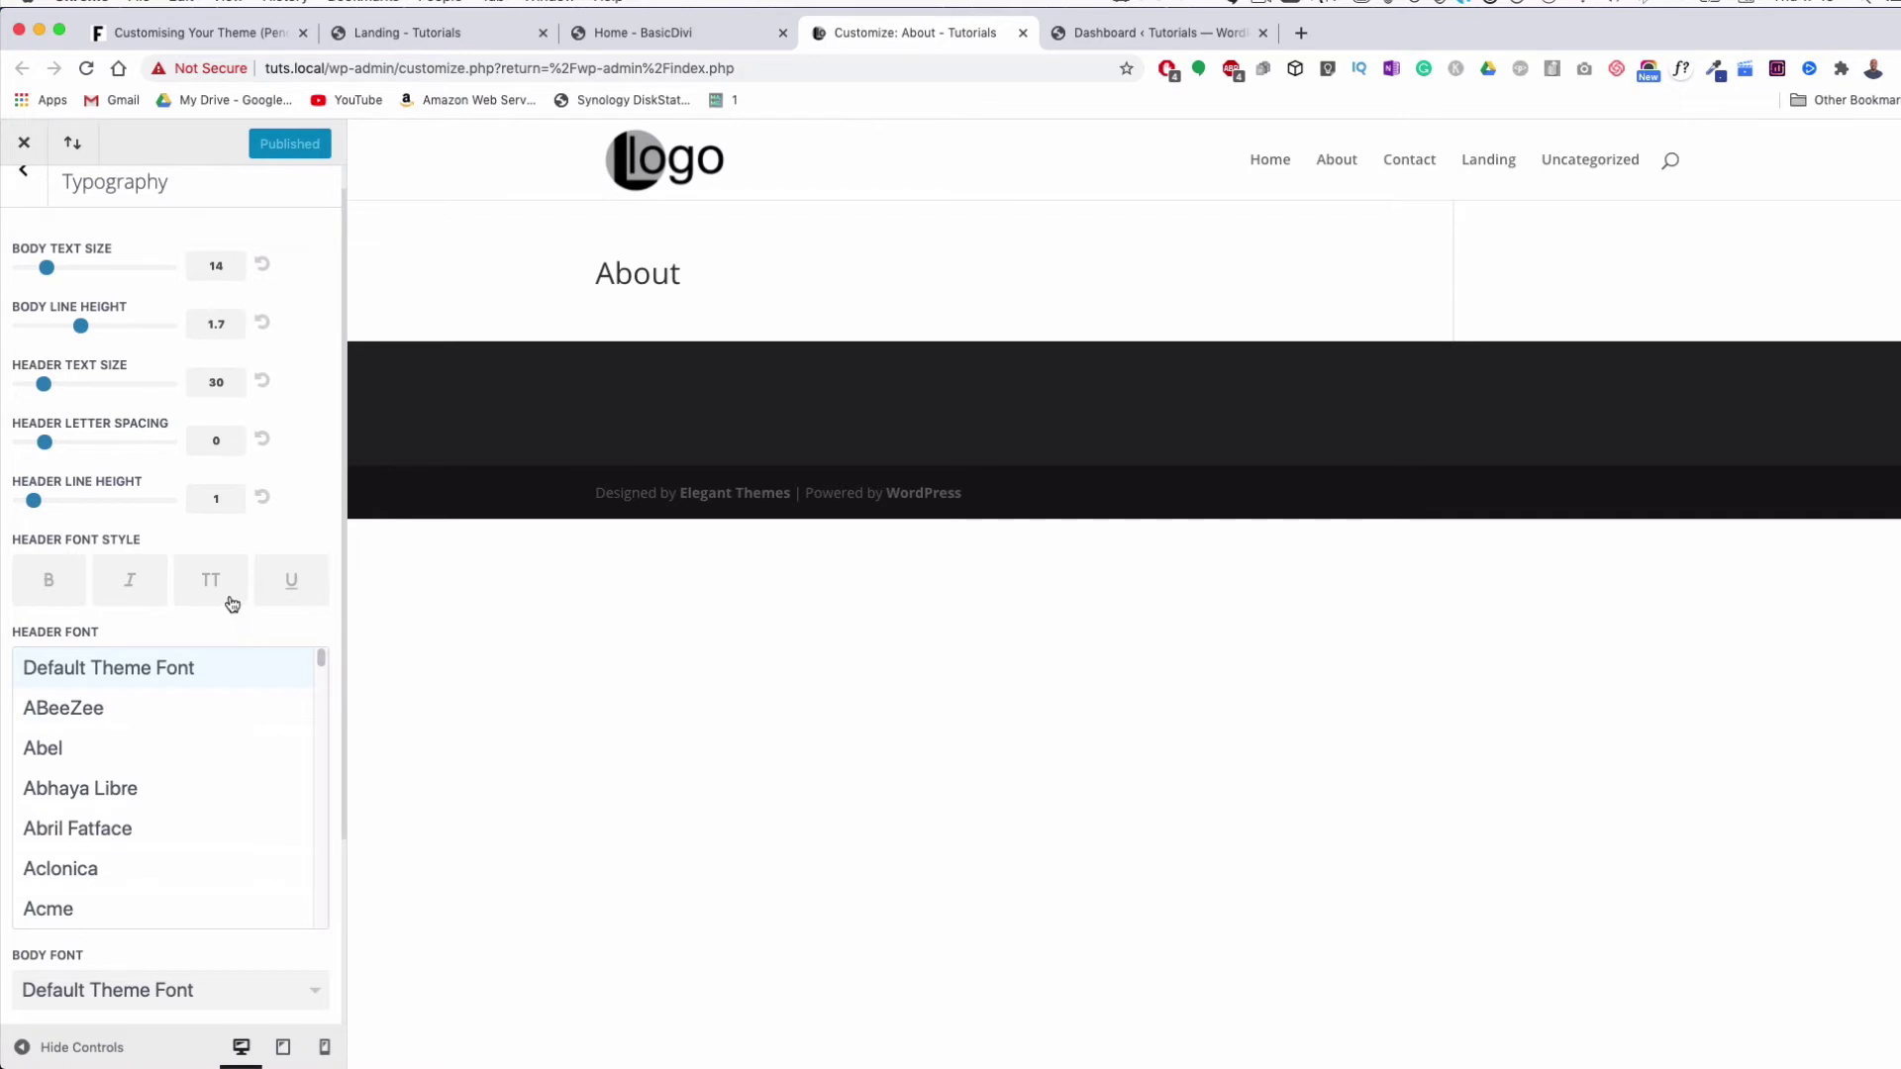
pyautogui.scroll(-3, 303, 639)
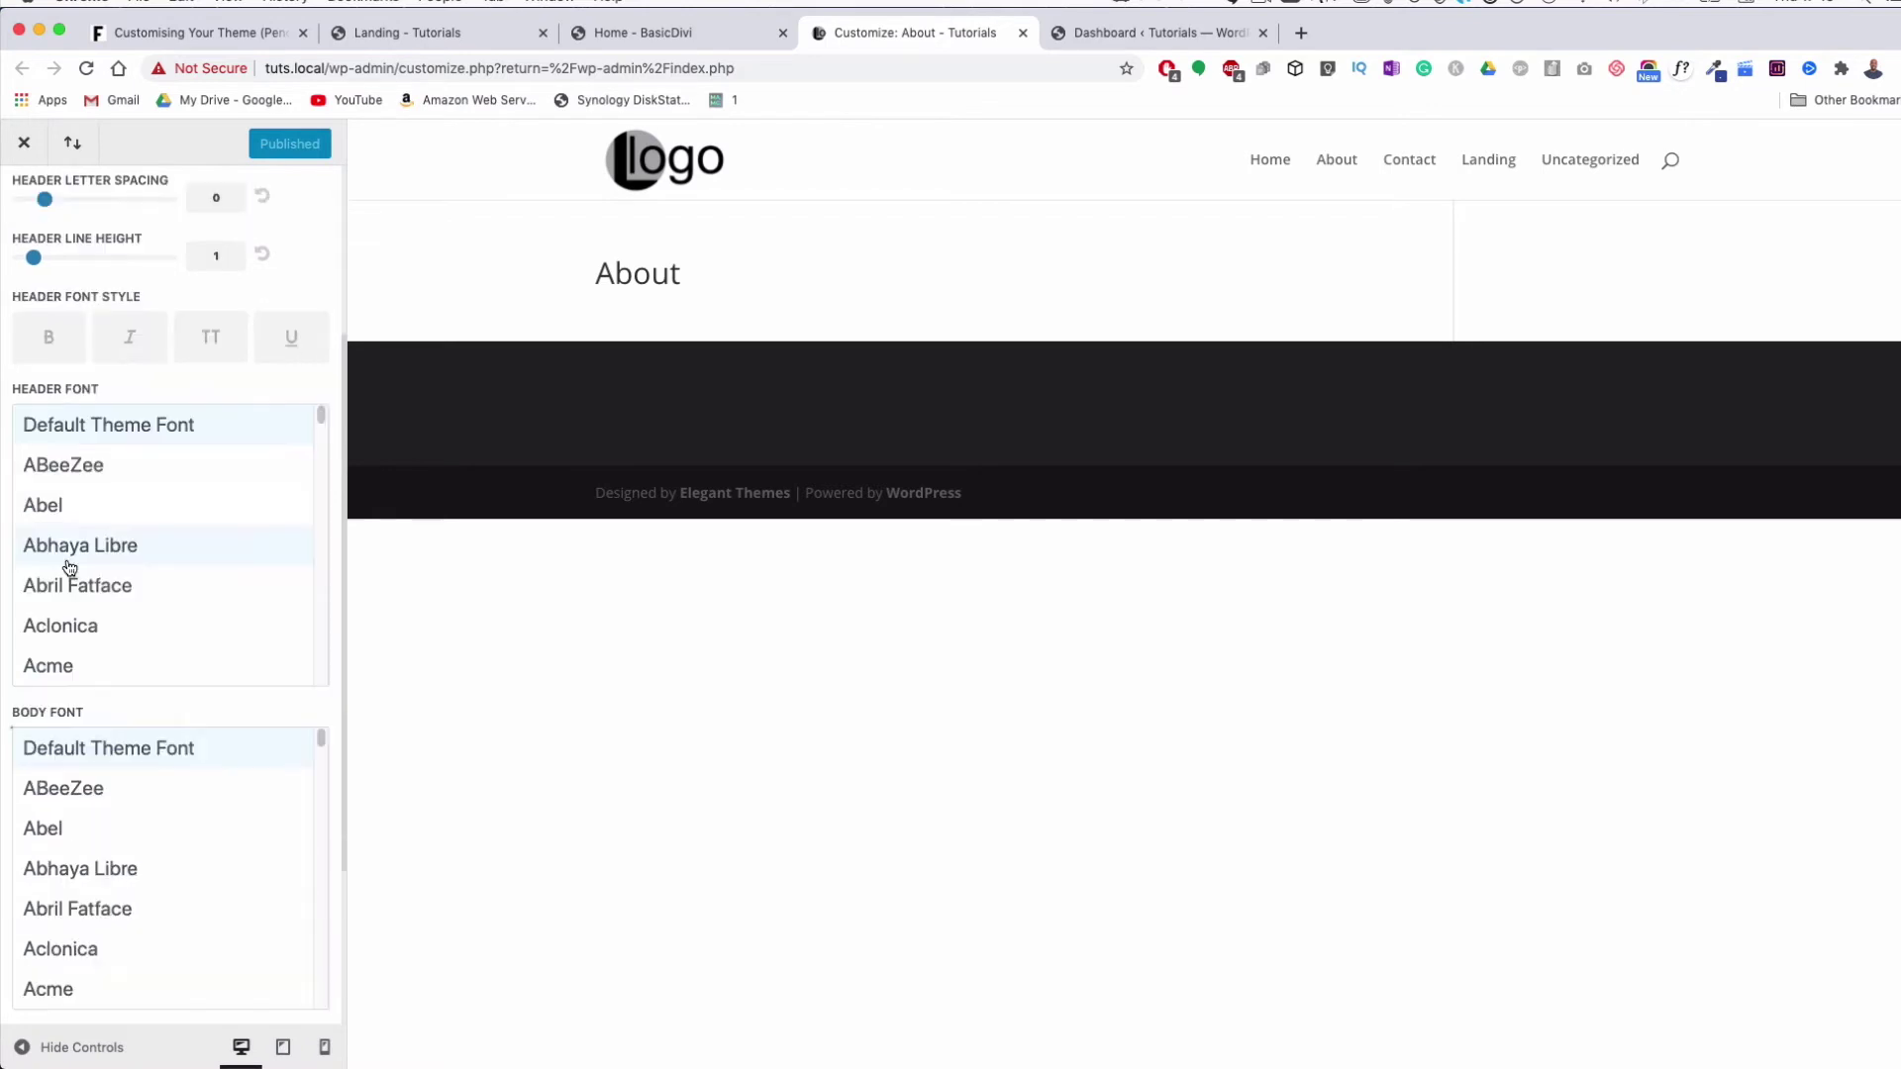
pyautogui.click(87, 624)
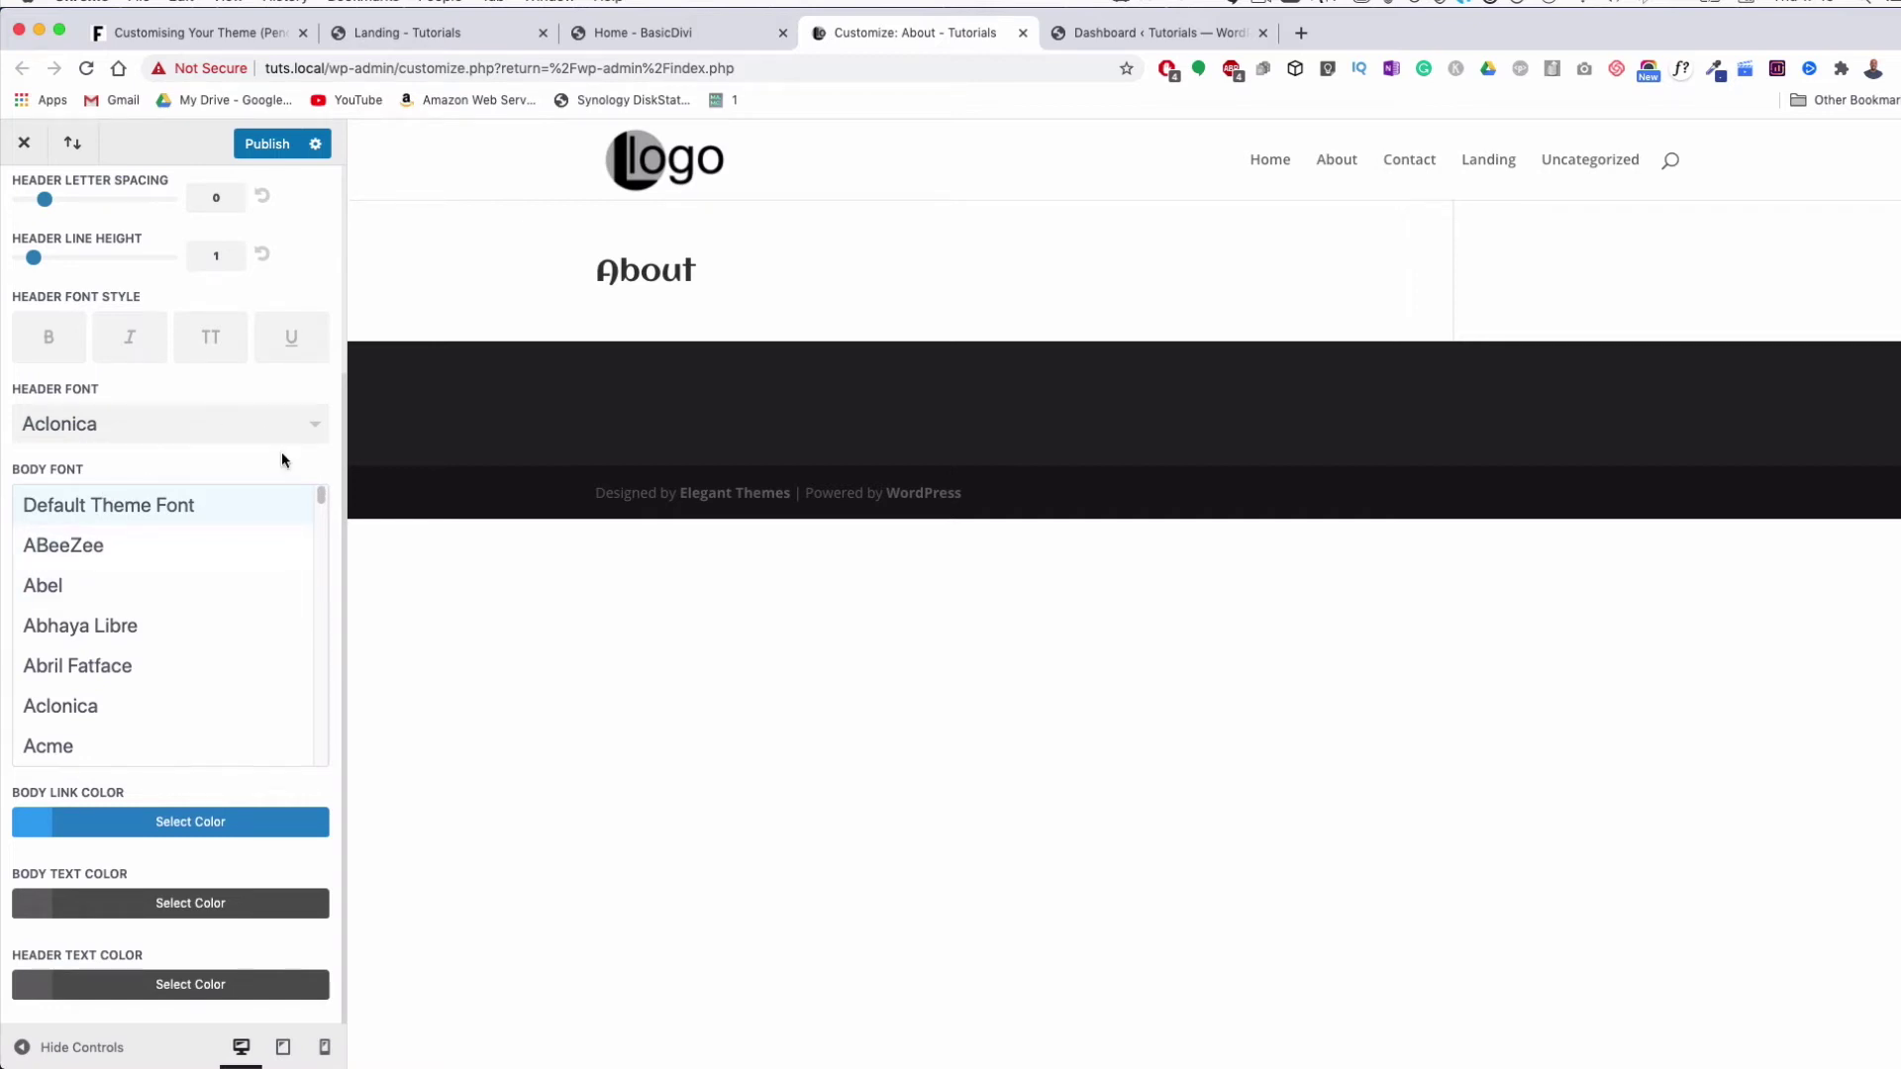
# Browse the available header and body fonts in the Typography settings
pyautogui.click(313, 427)
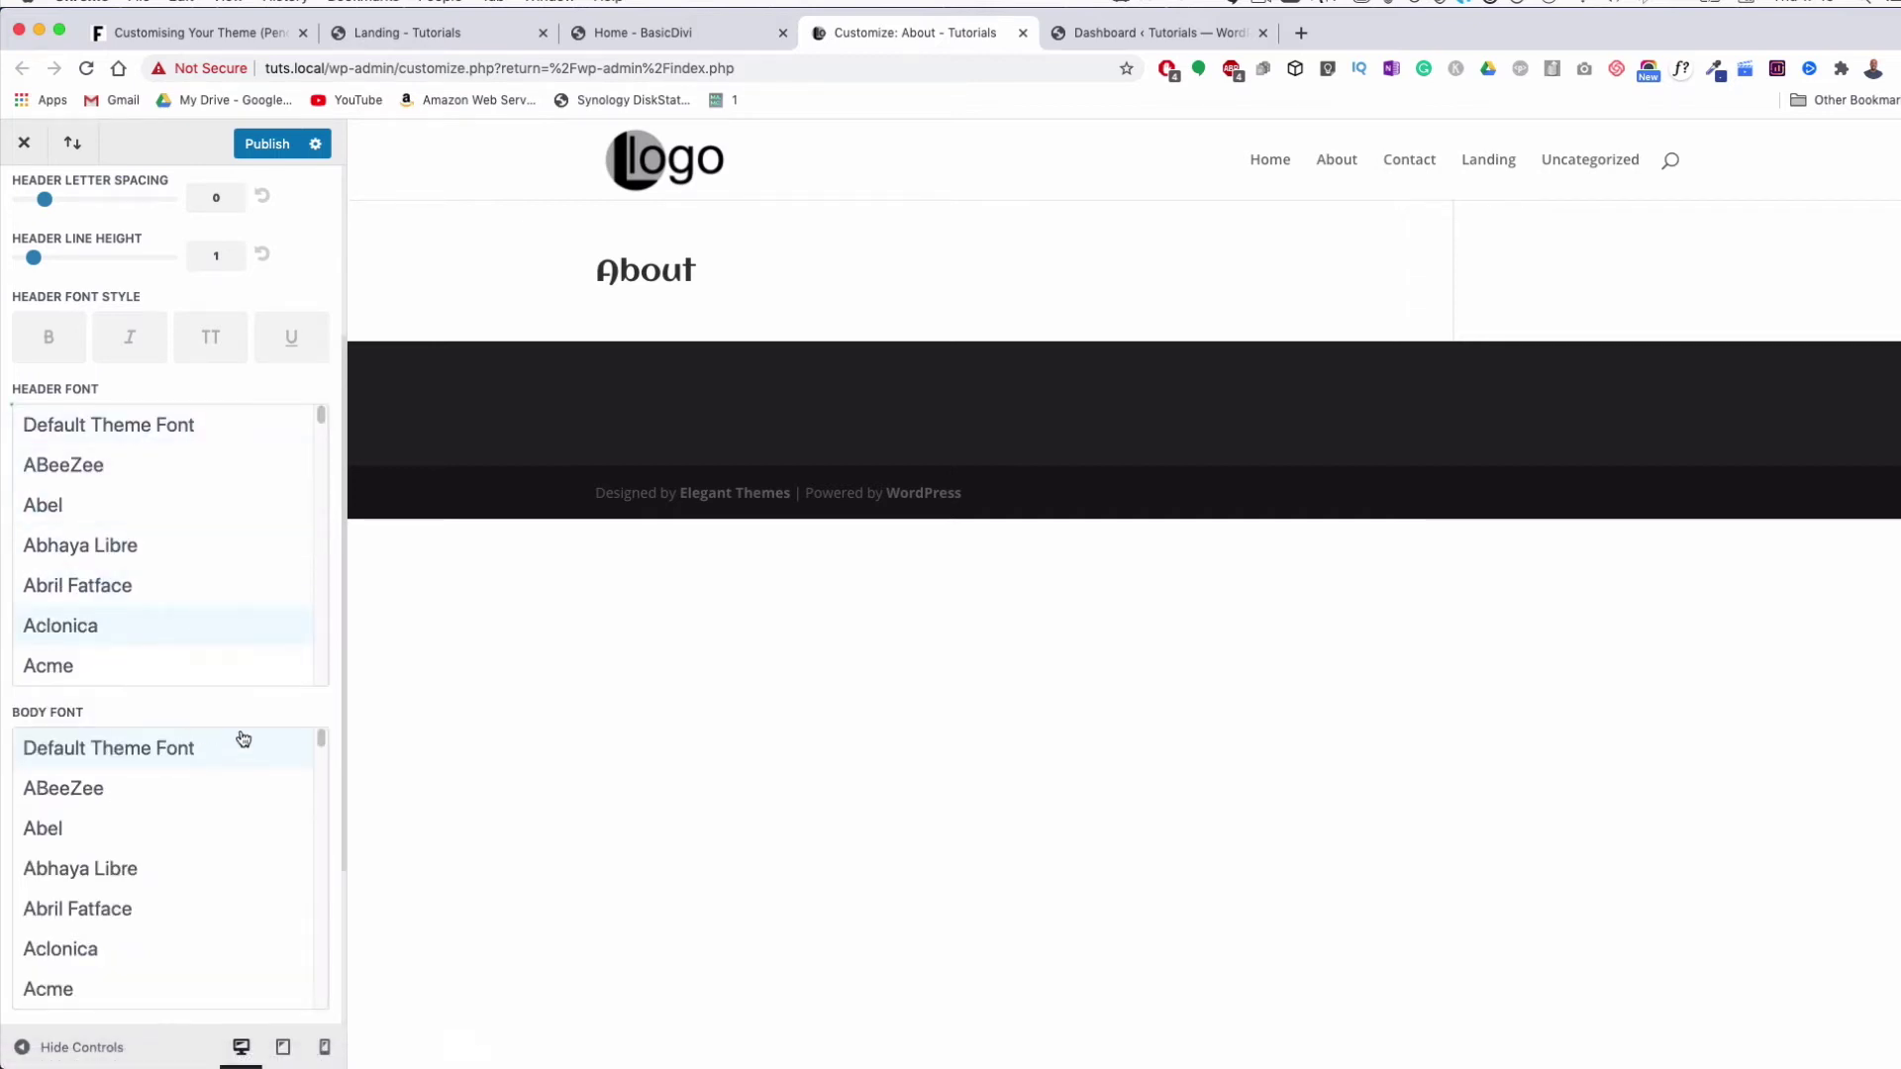
pyautogui.scroll(-3, 226, 740)
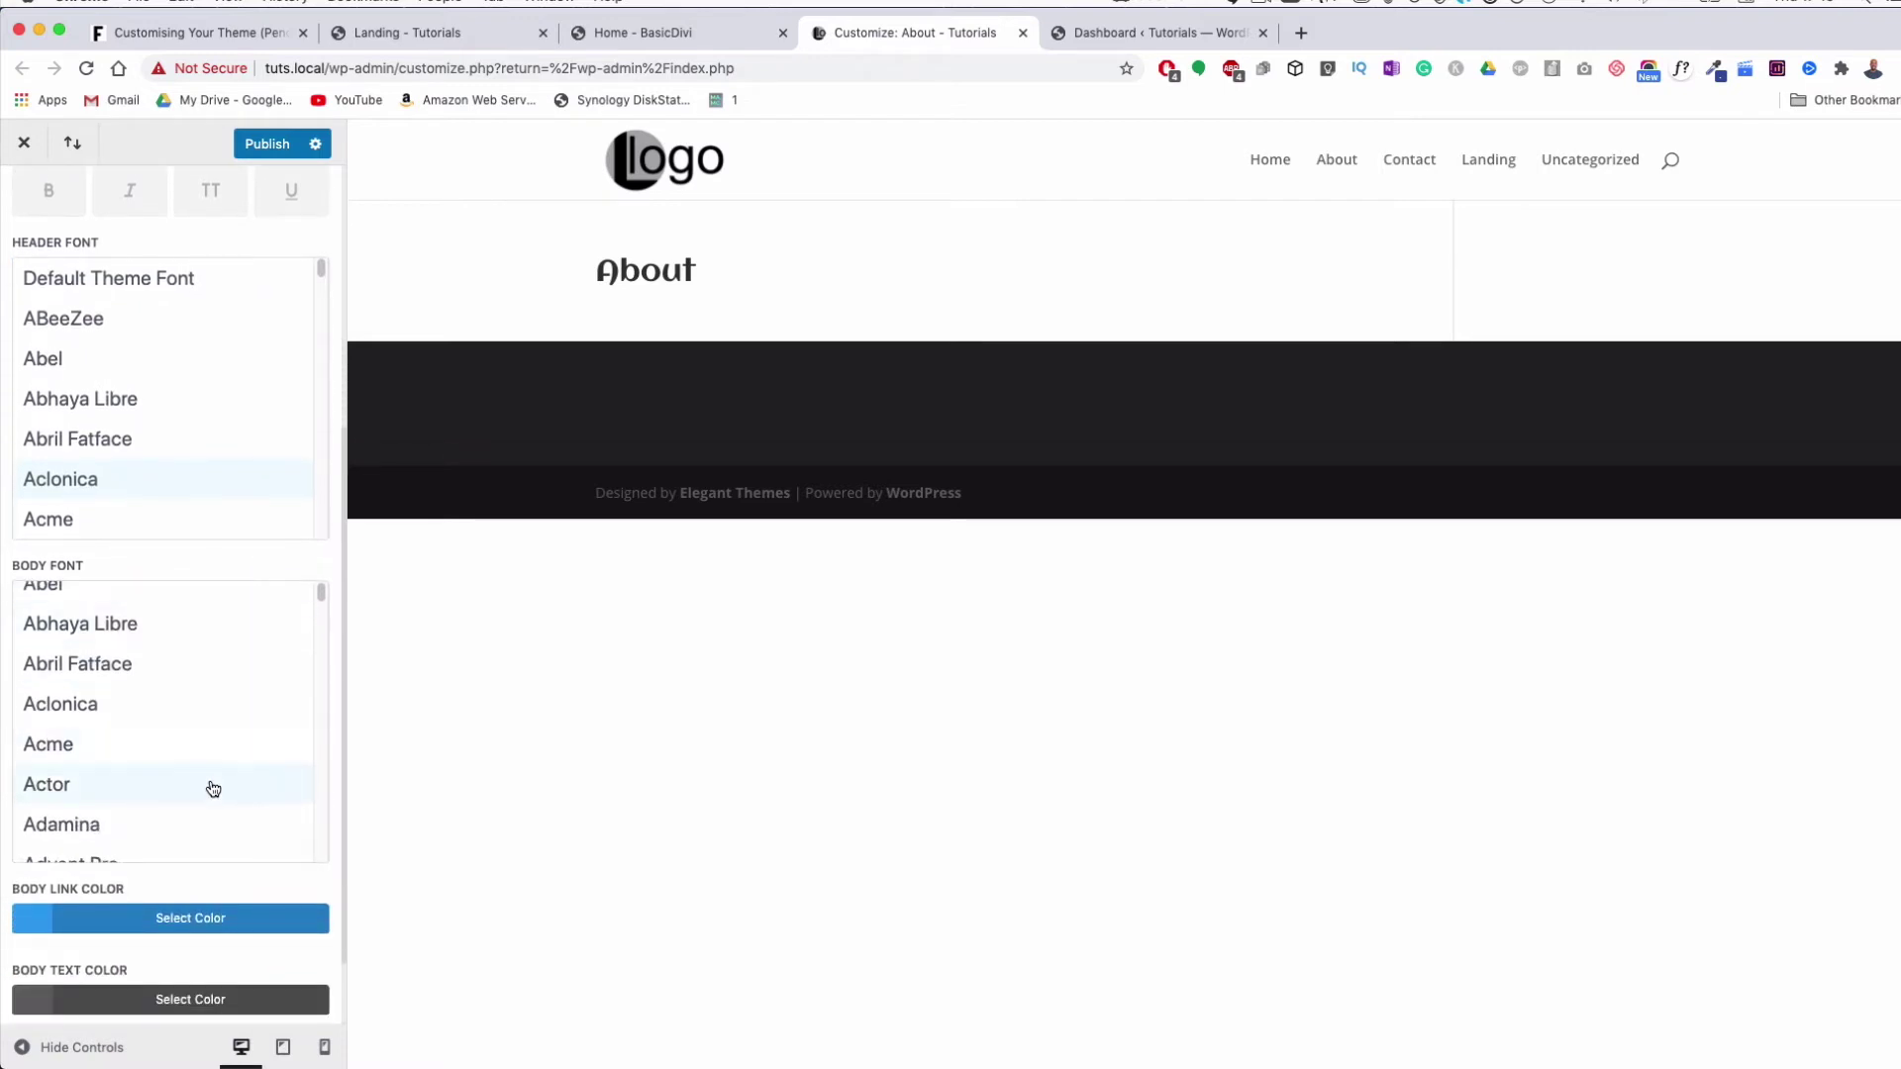
pyautogui.scroll(-3, 224, 785)
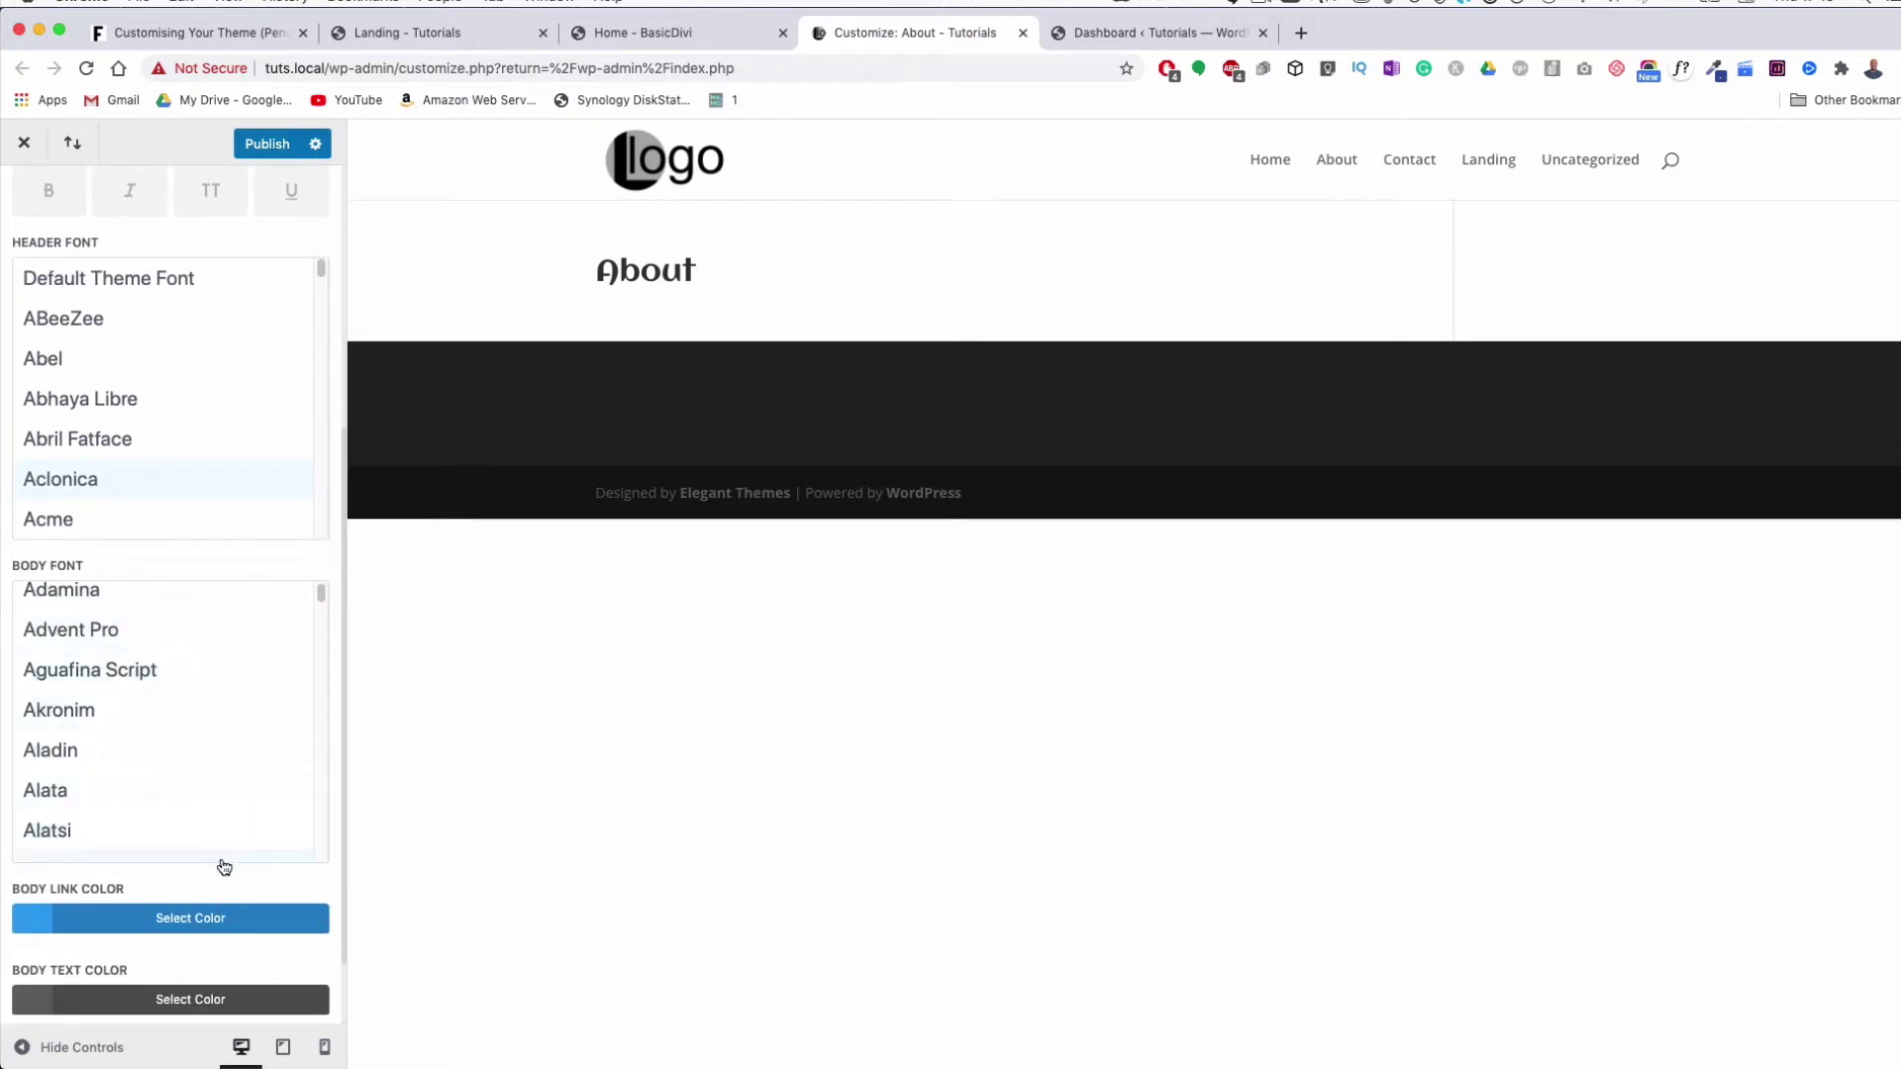
pyautogui.scroll(-1, 226, 832)
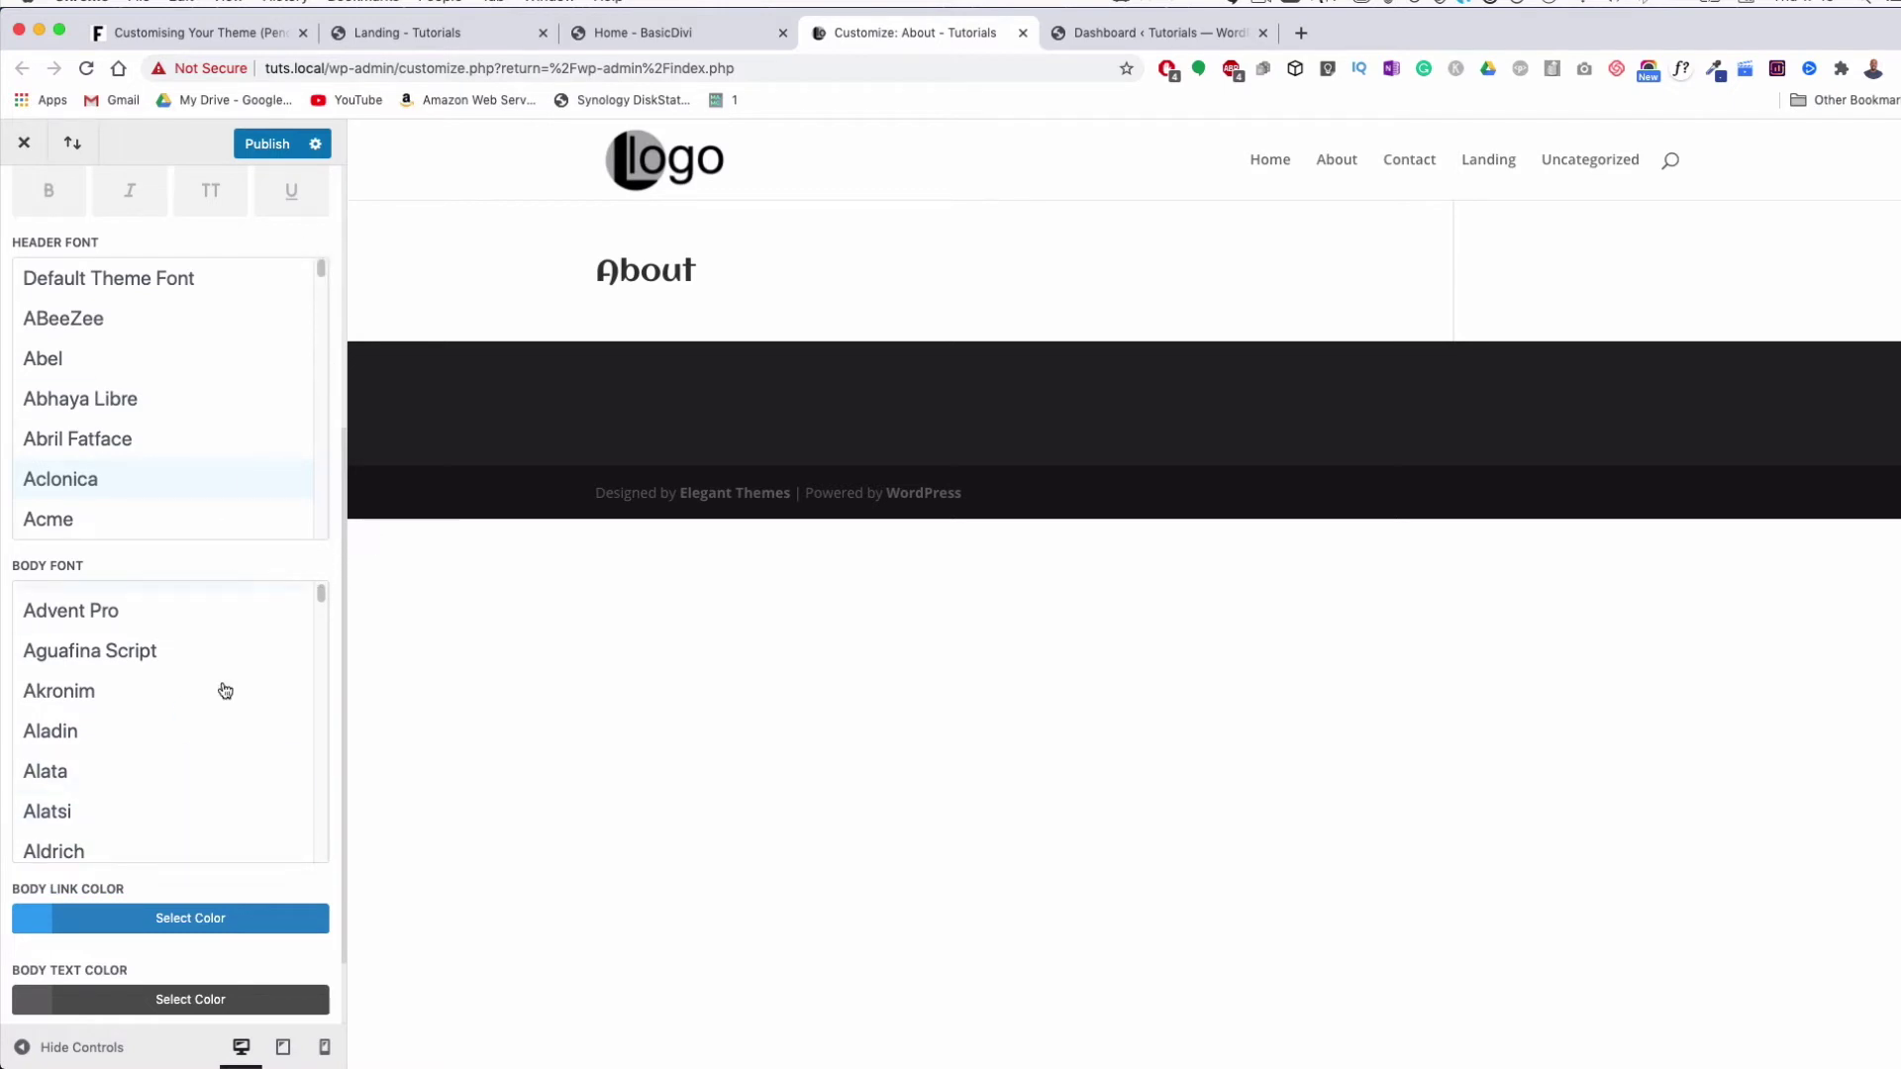
pyautogui.scroll(-2, 125, 891)
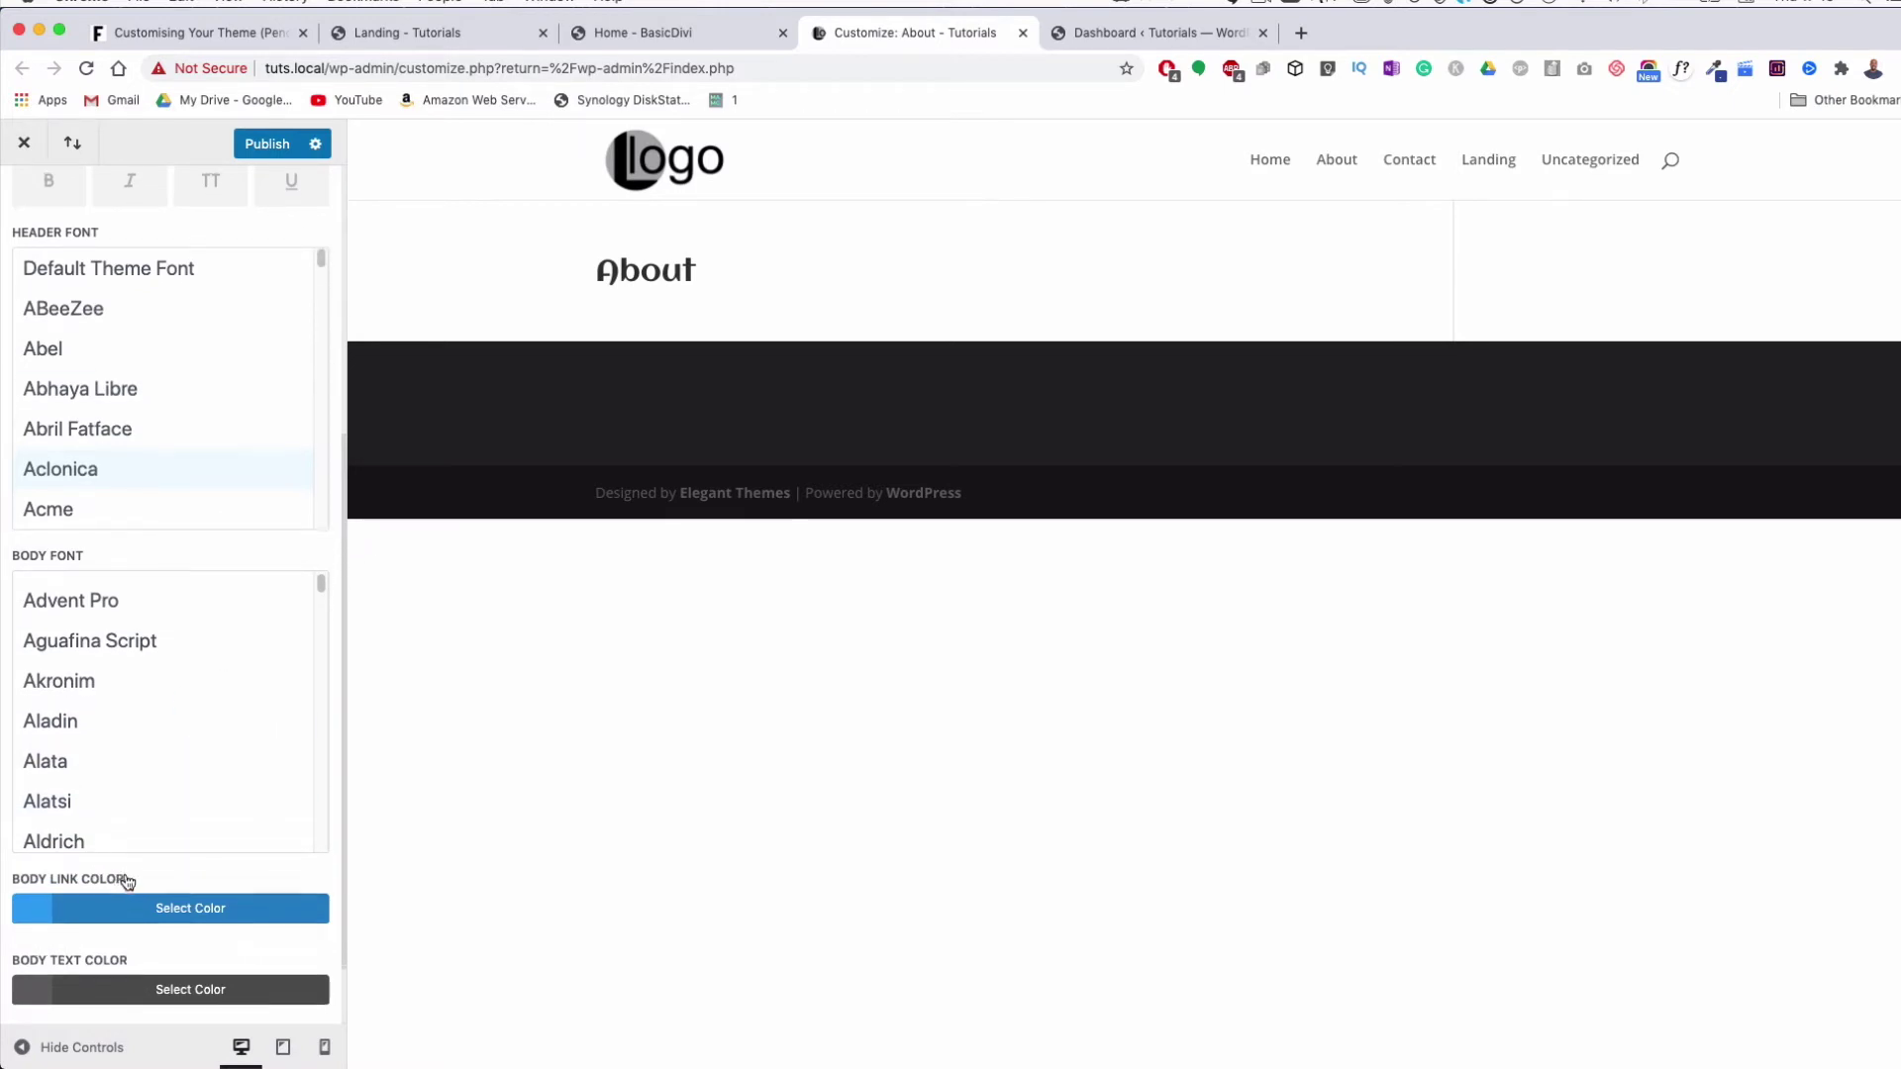
# Set the body text color to the blue preset in the Typography settings
pyautogui.scroll(-1, 161, 739)
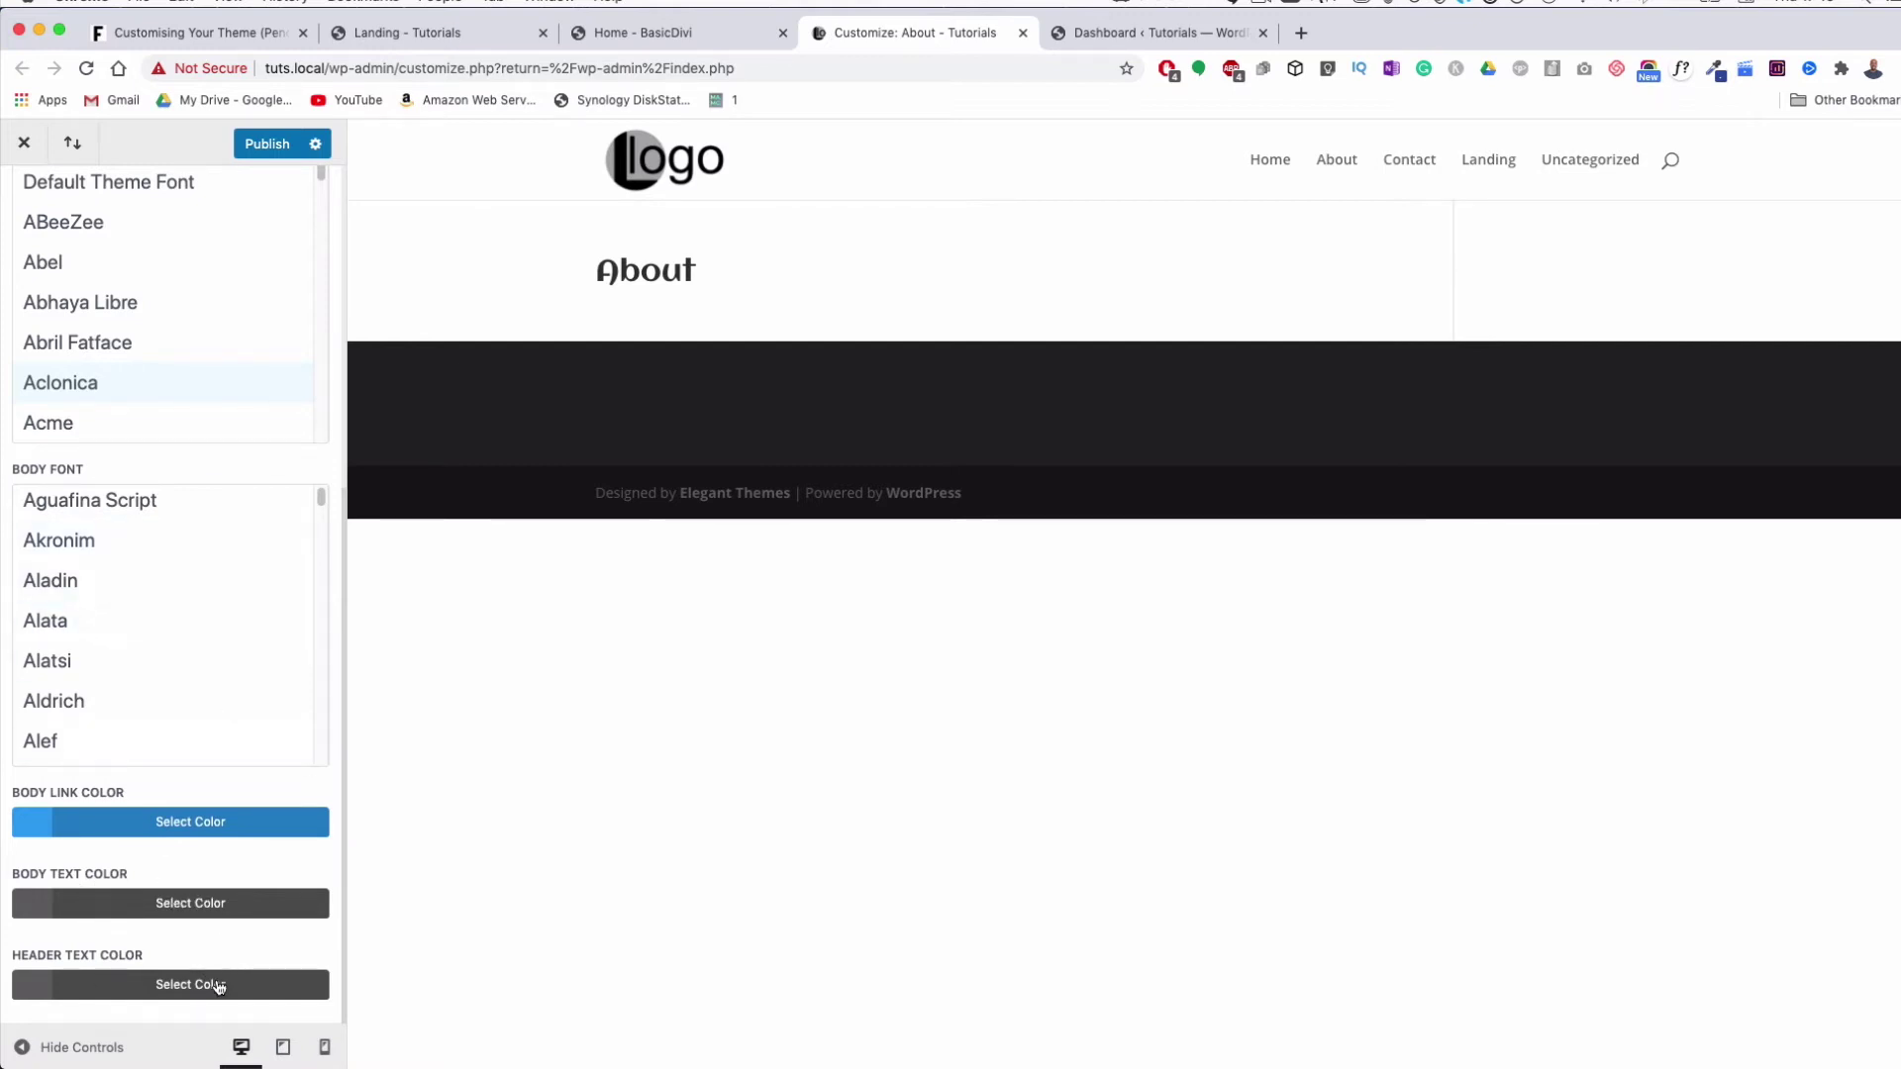
pyautogui.click(141, 903)
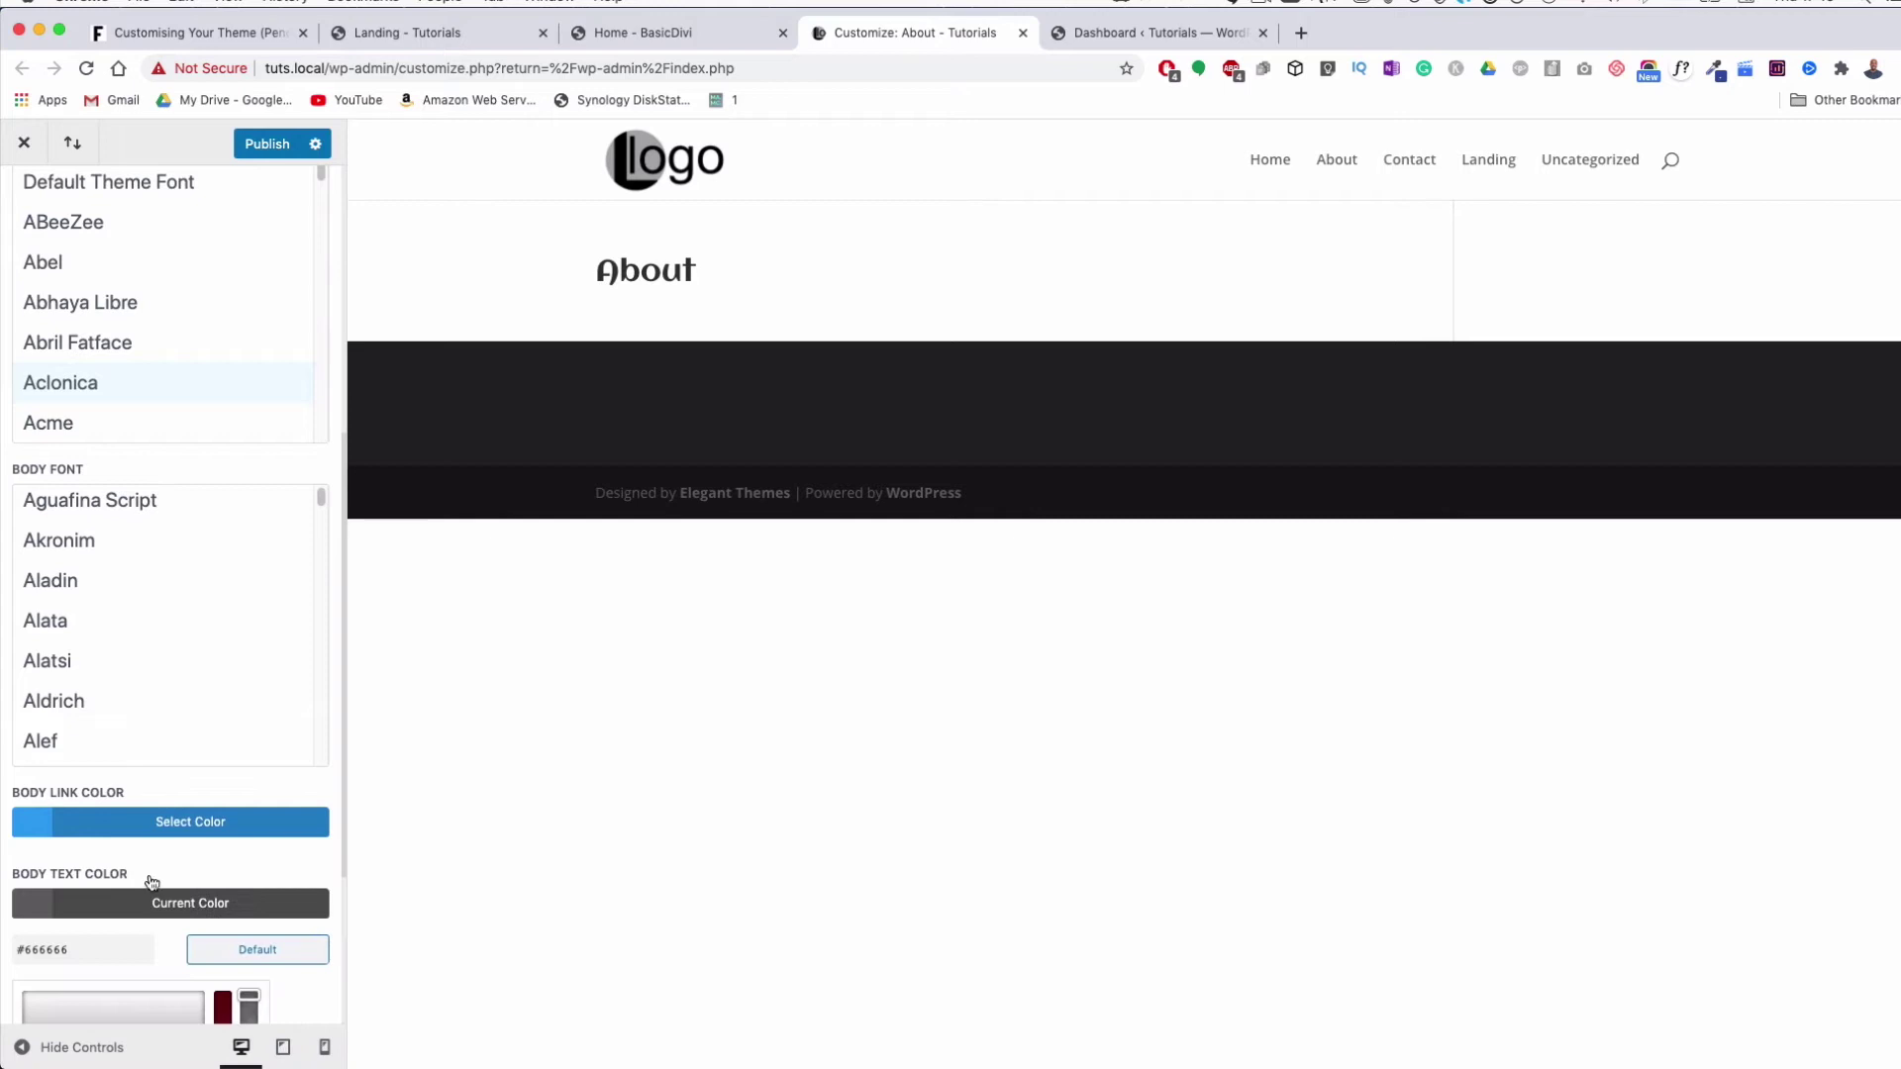
pyautogui.scroll(1, 331, 794)
pyautogui.scroll(-5, 331, 794)
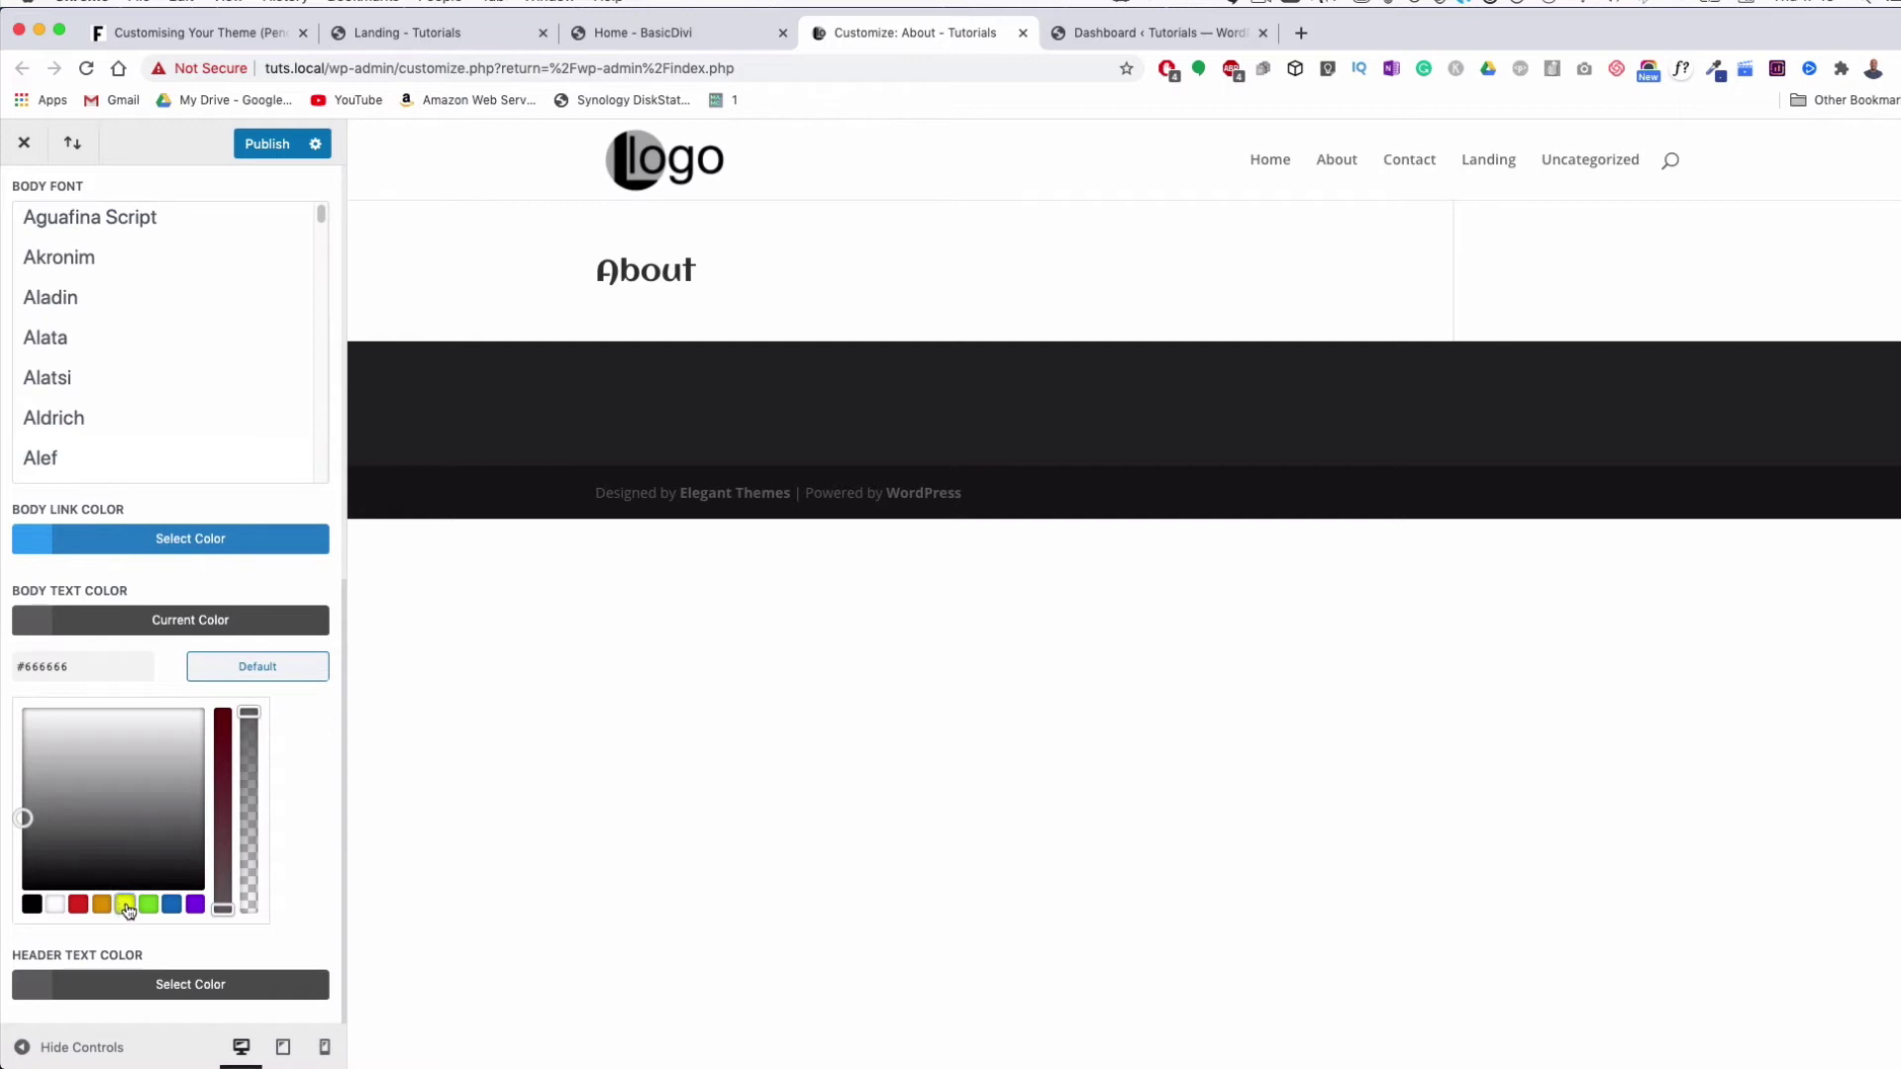
pyautogui.click(125, 905)
pyautogui.click(101, 905)
pyautogui.click(150, 907)
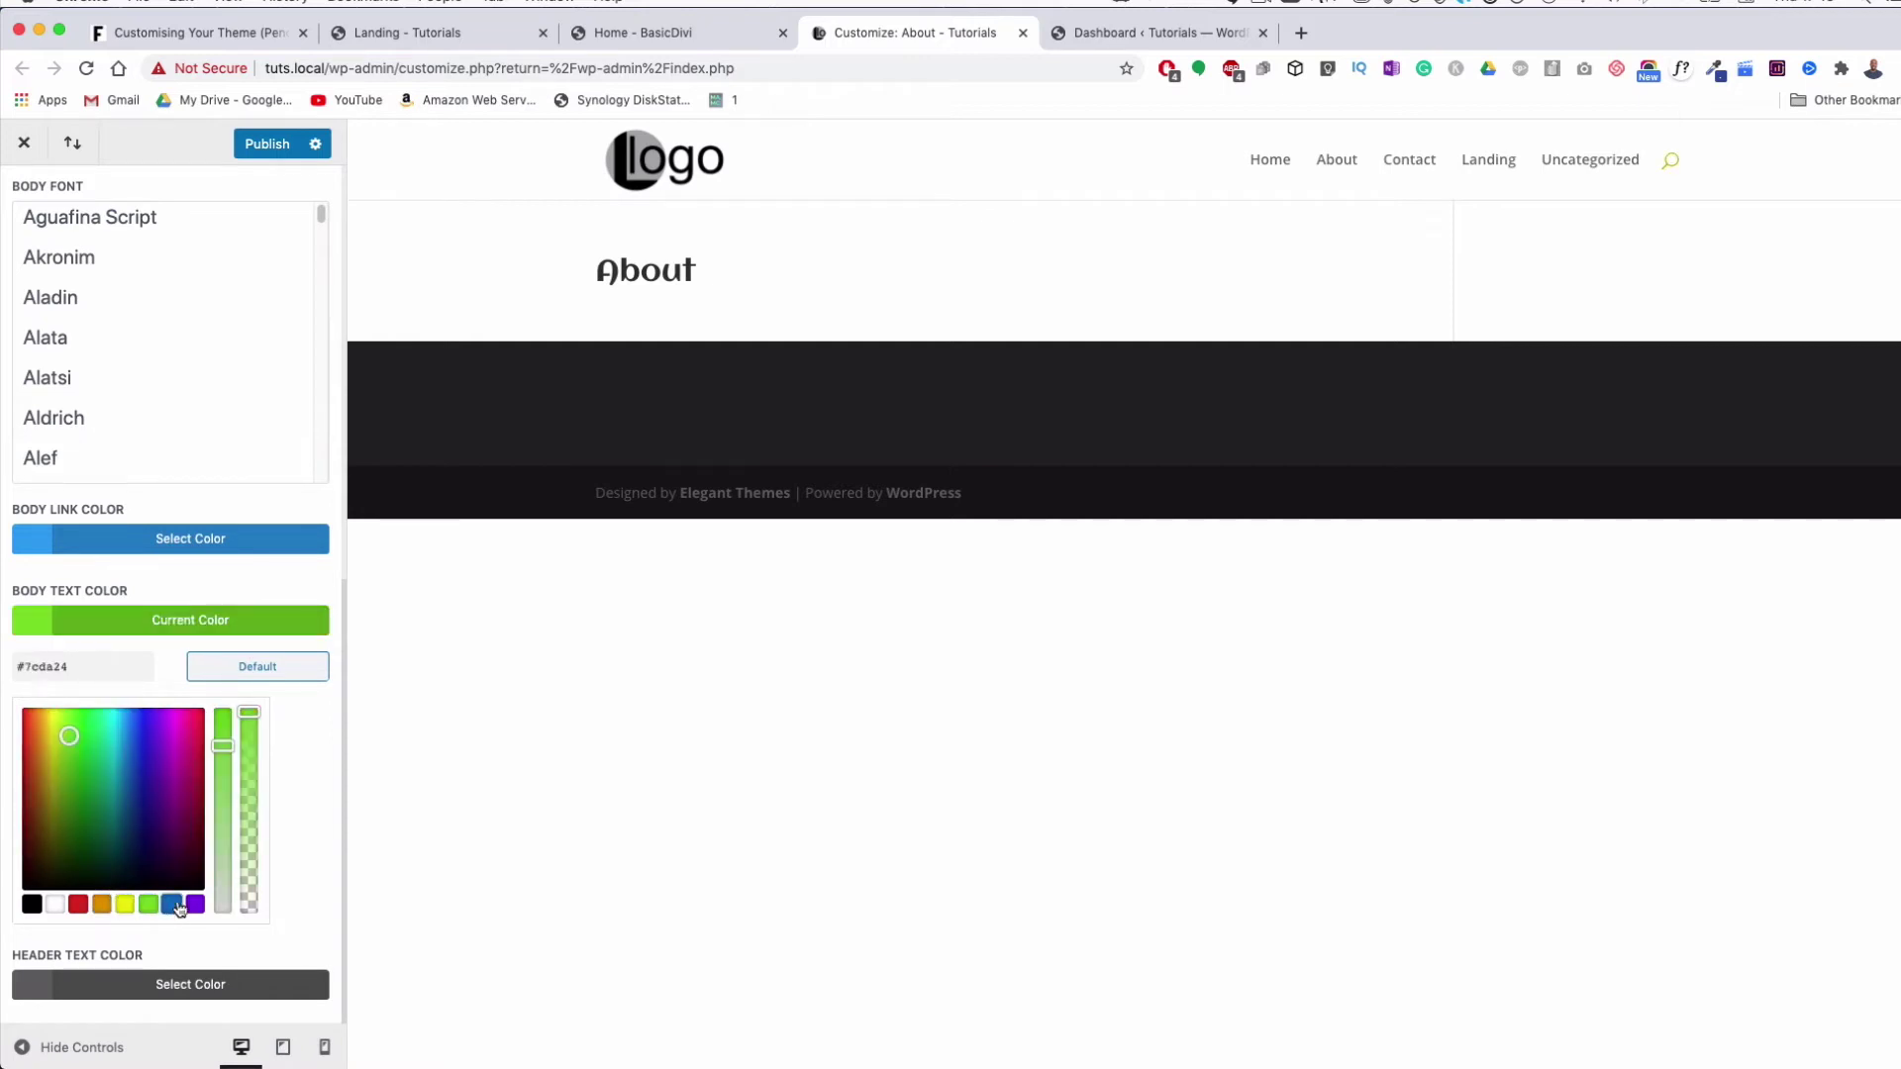
pyautogui.click(172, 905)
# Try several preset header text colors and settle on blue #0c71c3
pyautogui.click(140, 983)
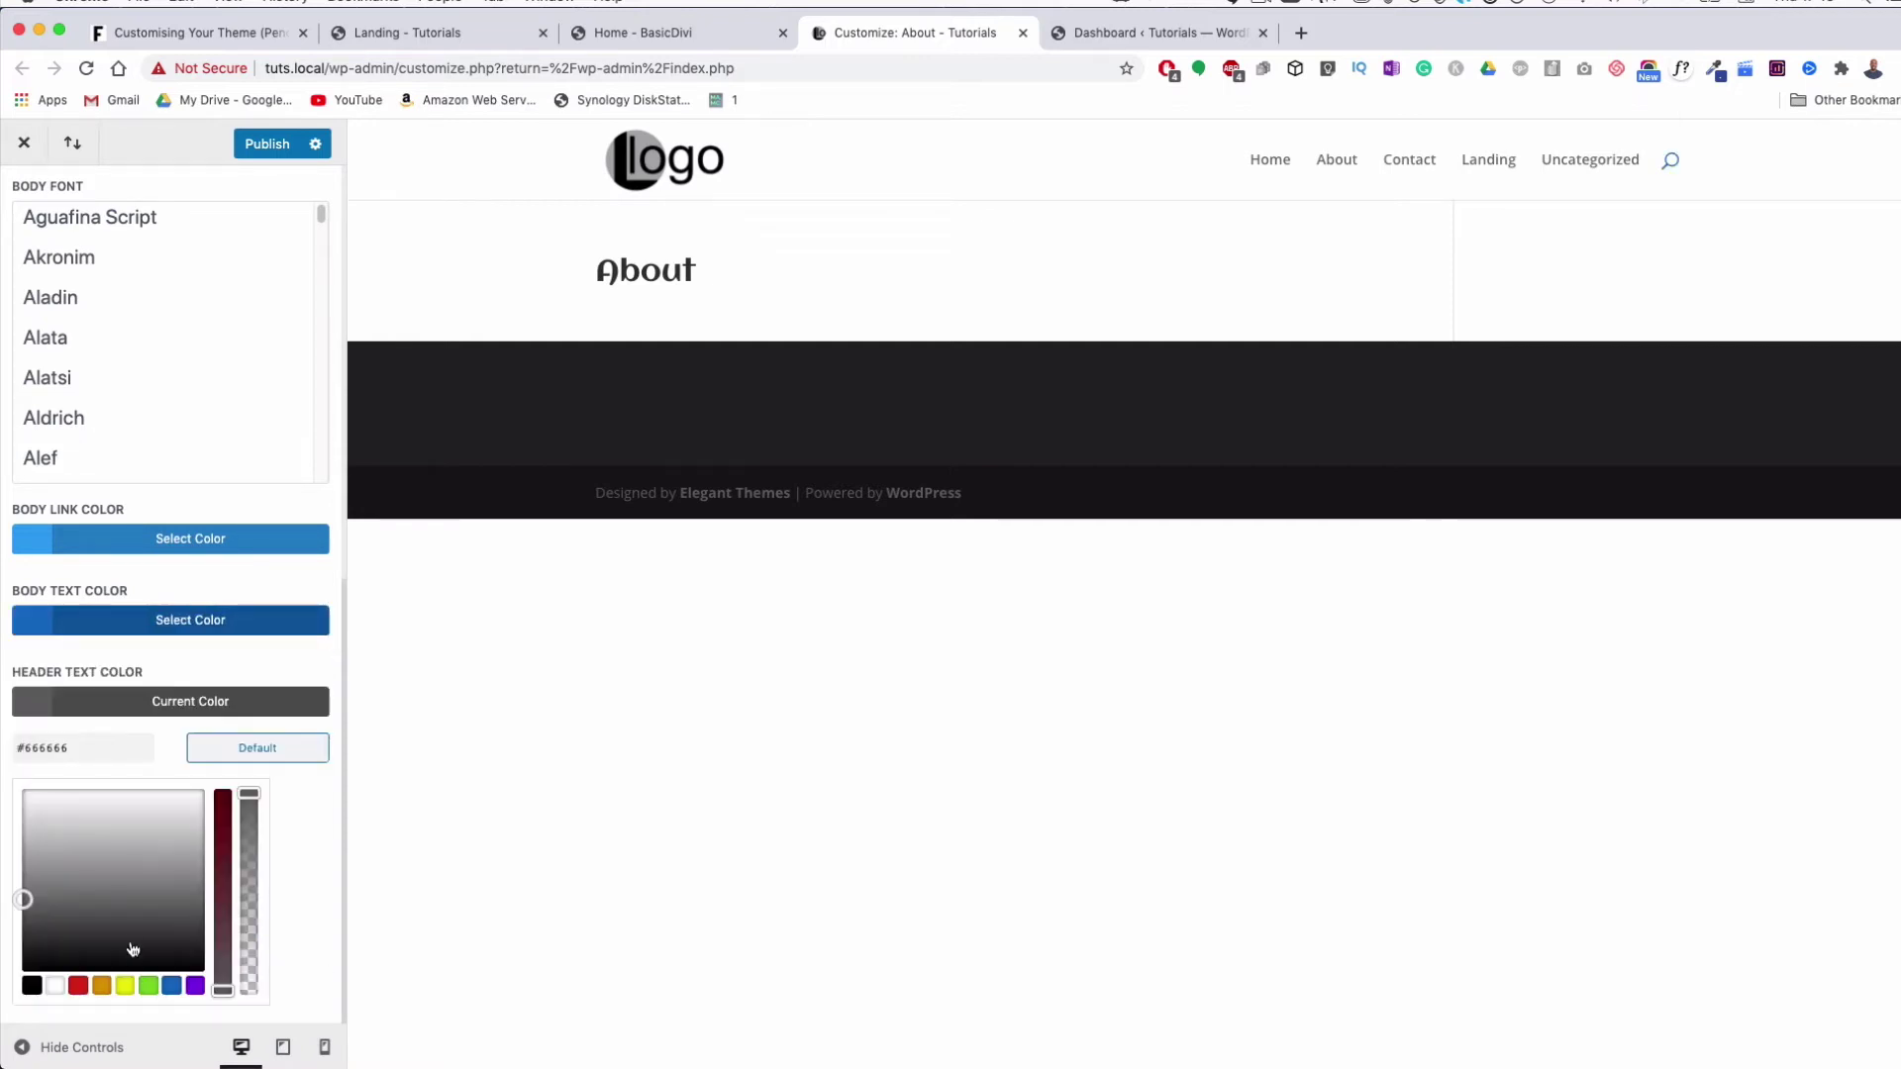
pyautogui.click(171, 987)
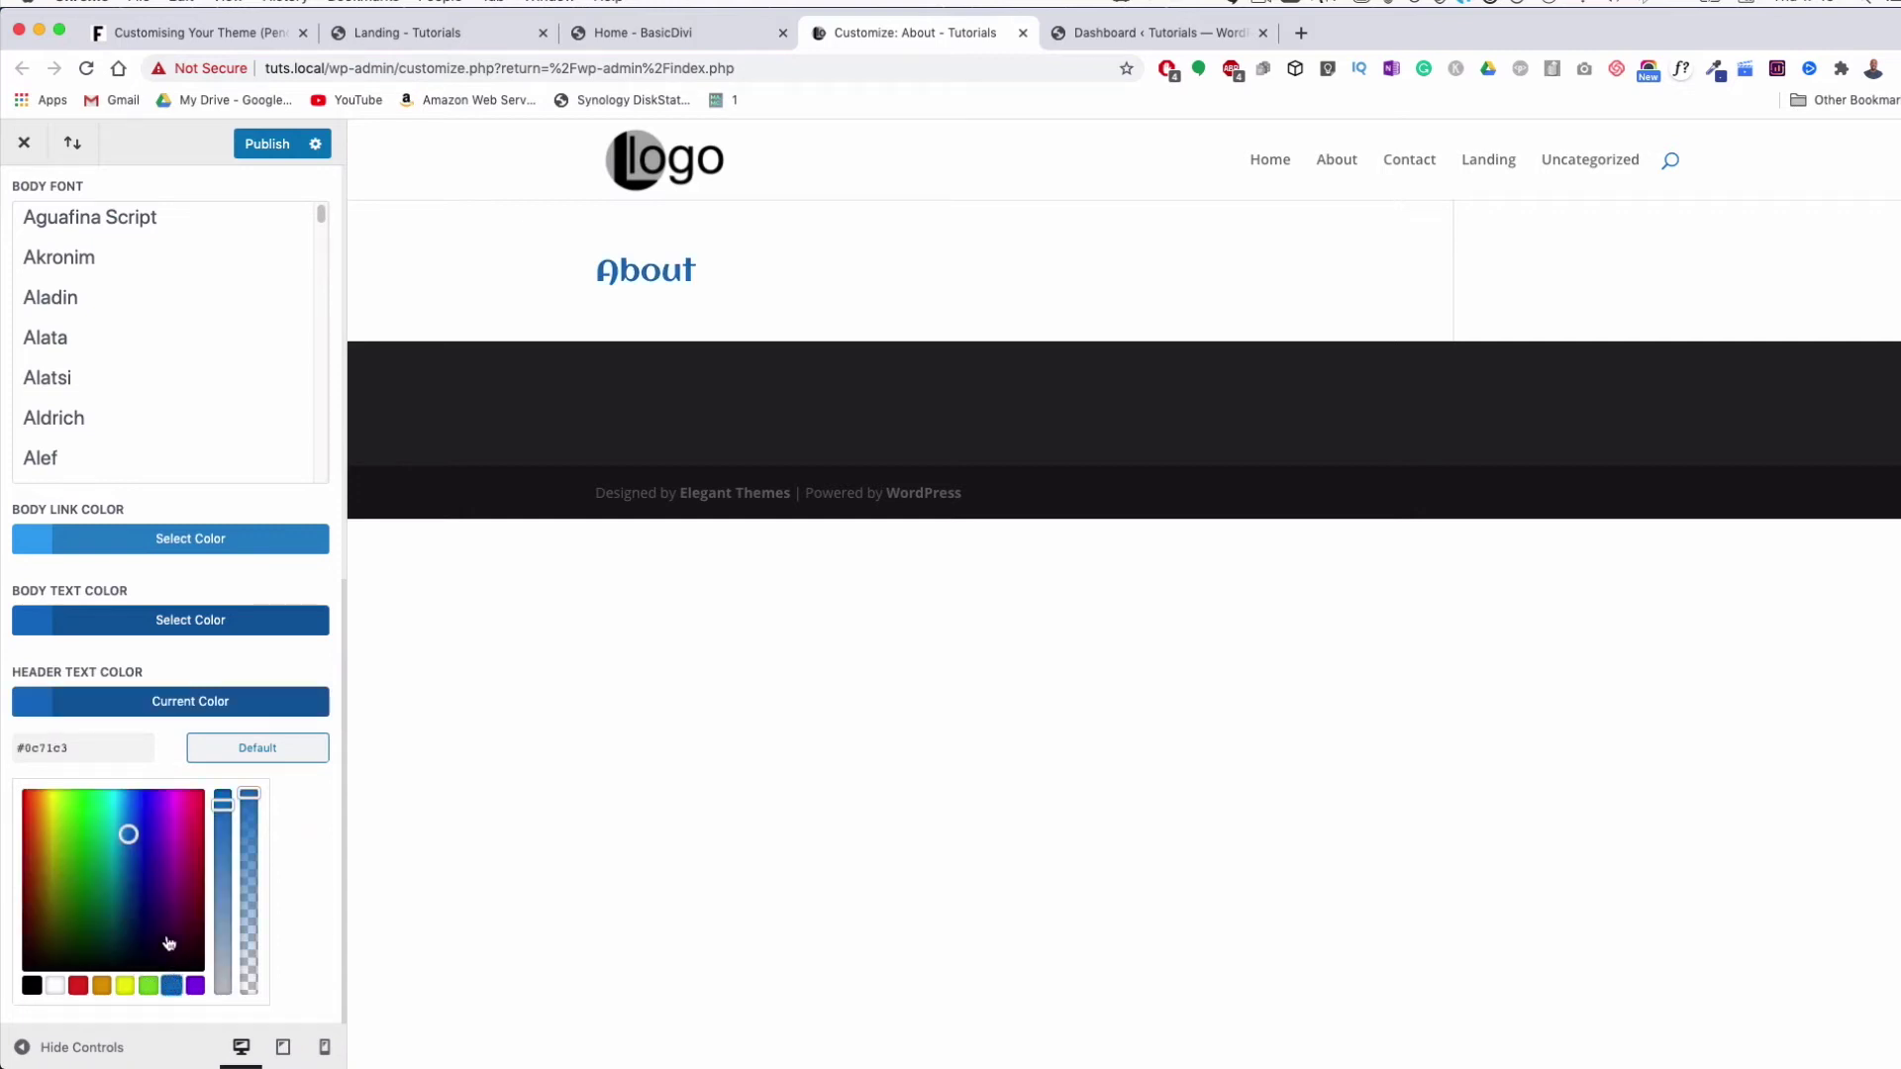
pyautogui.click(195, 985)
pyautogui.click(124, 985)
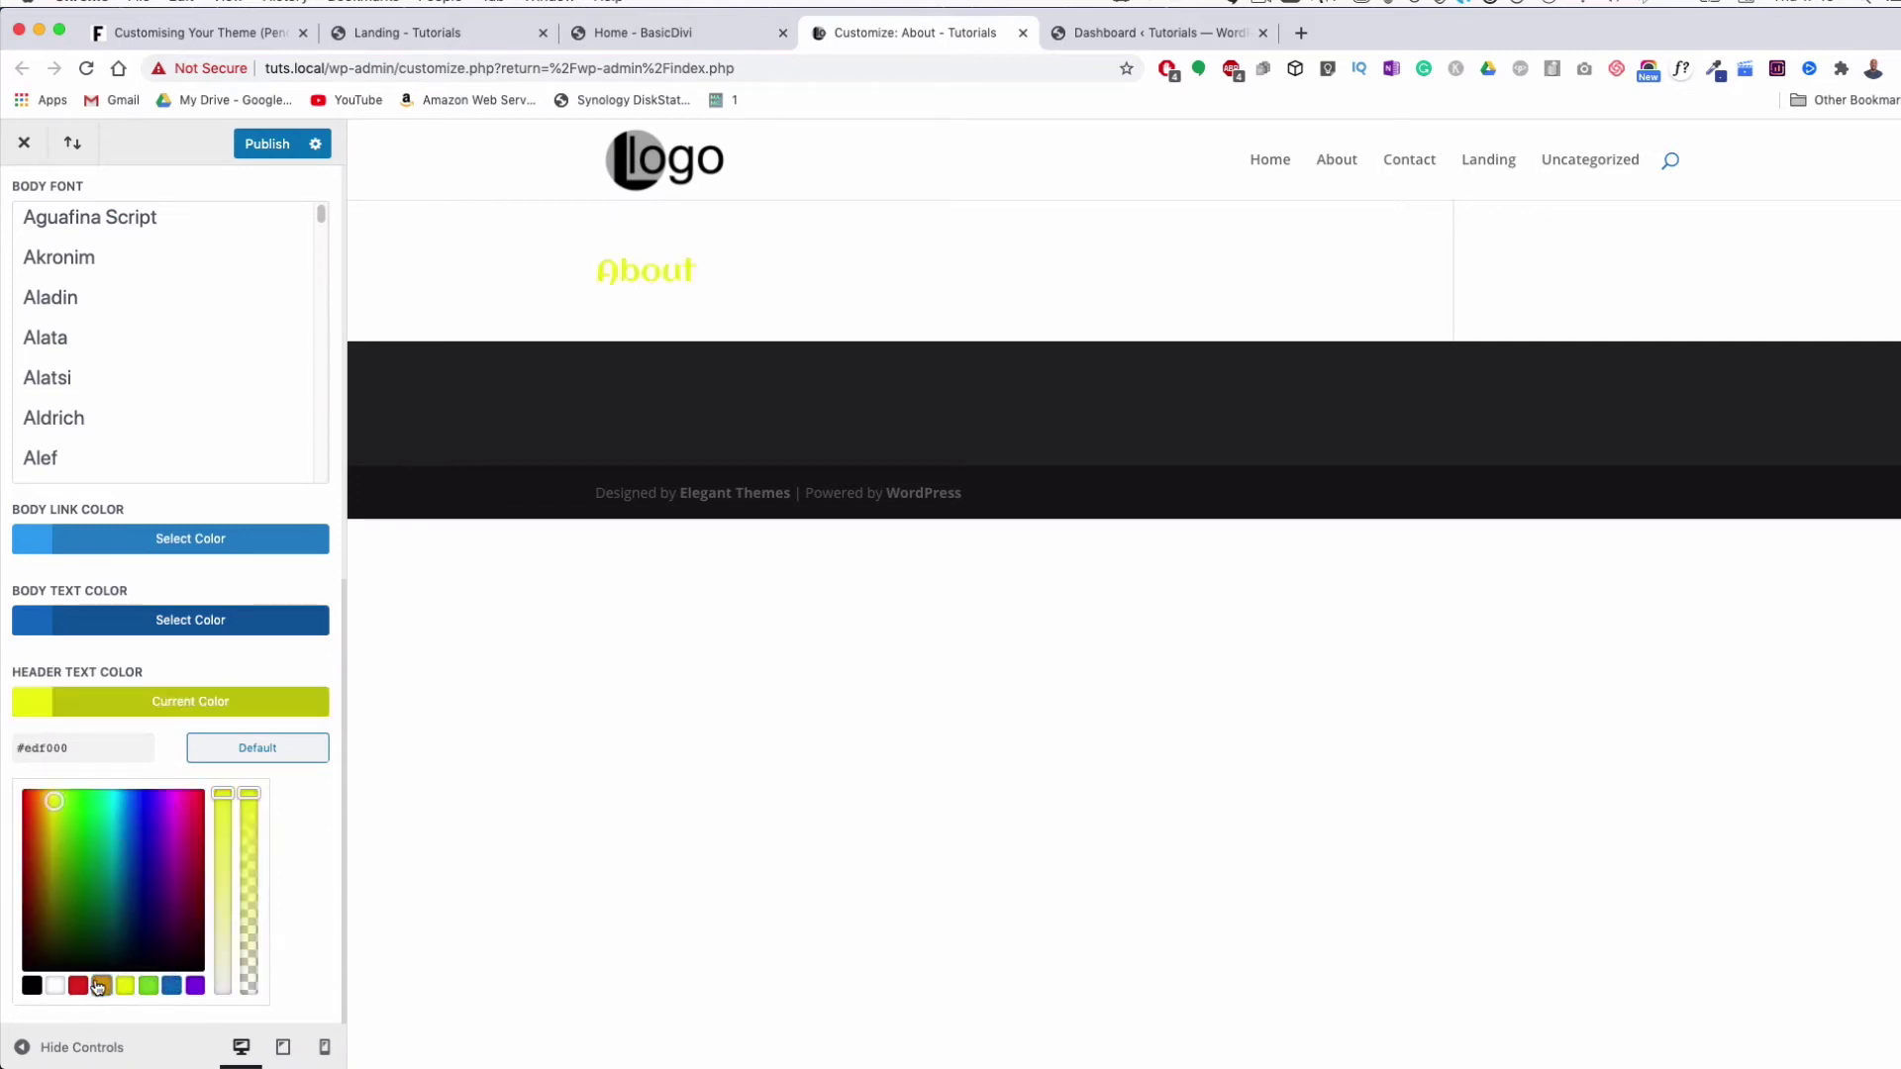
pyautogui.click(102, 985)
pyautogui.click(173, 987)
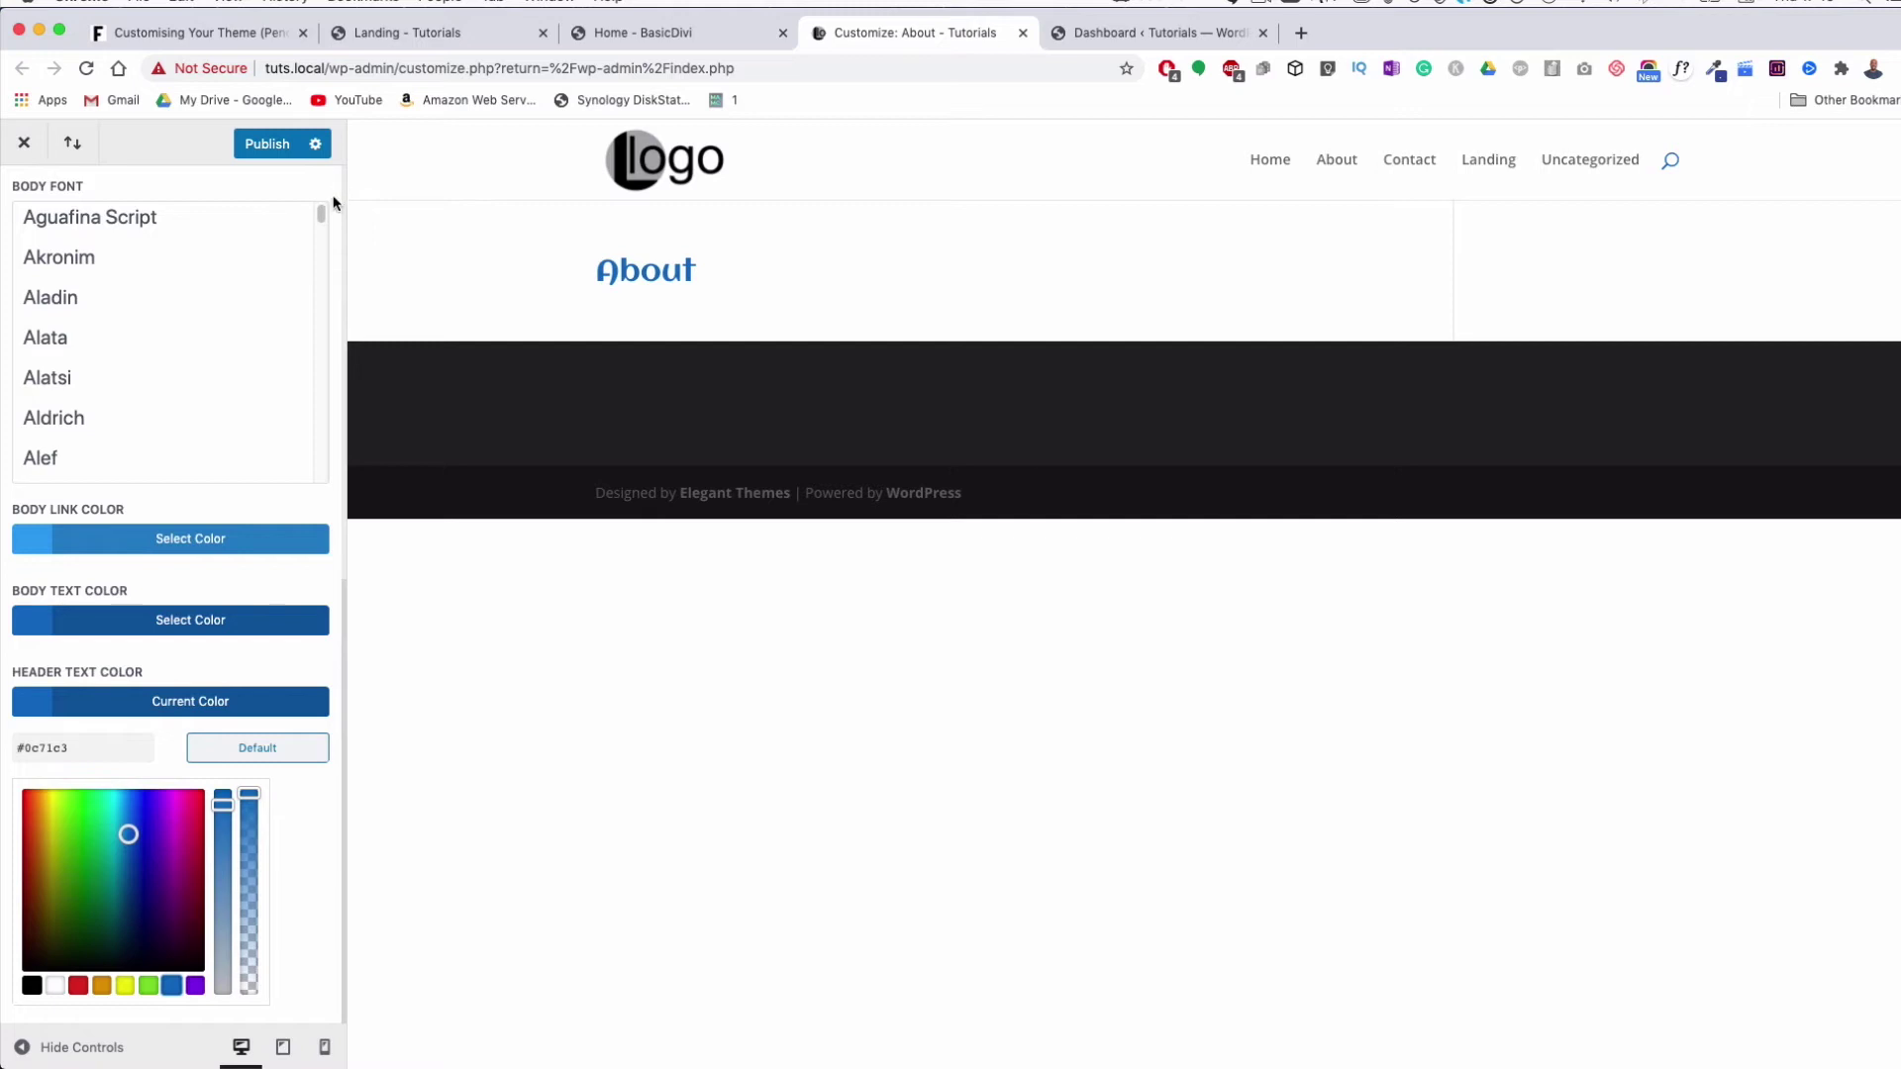
# Review the Background settings within General Settings and return to the main customizer list
pyautogui.scroll(3, 324, 248)
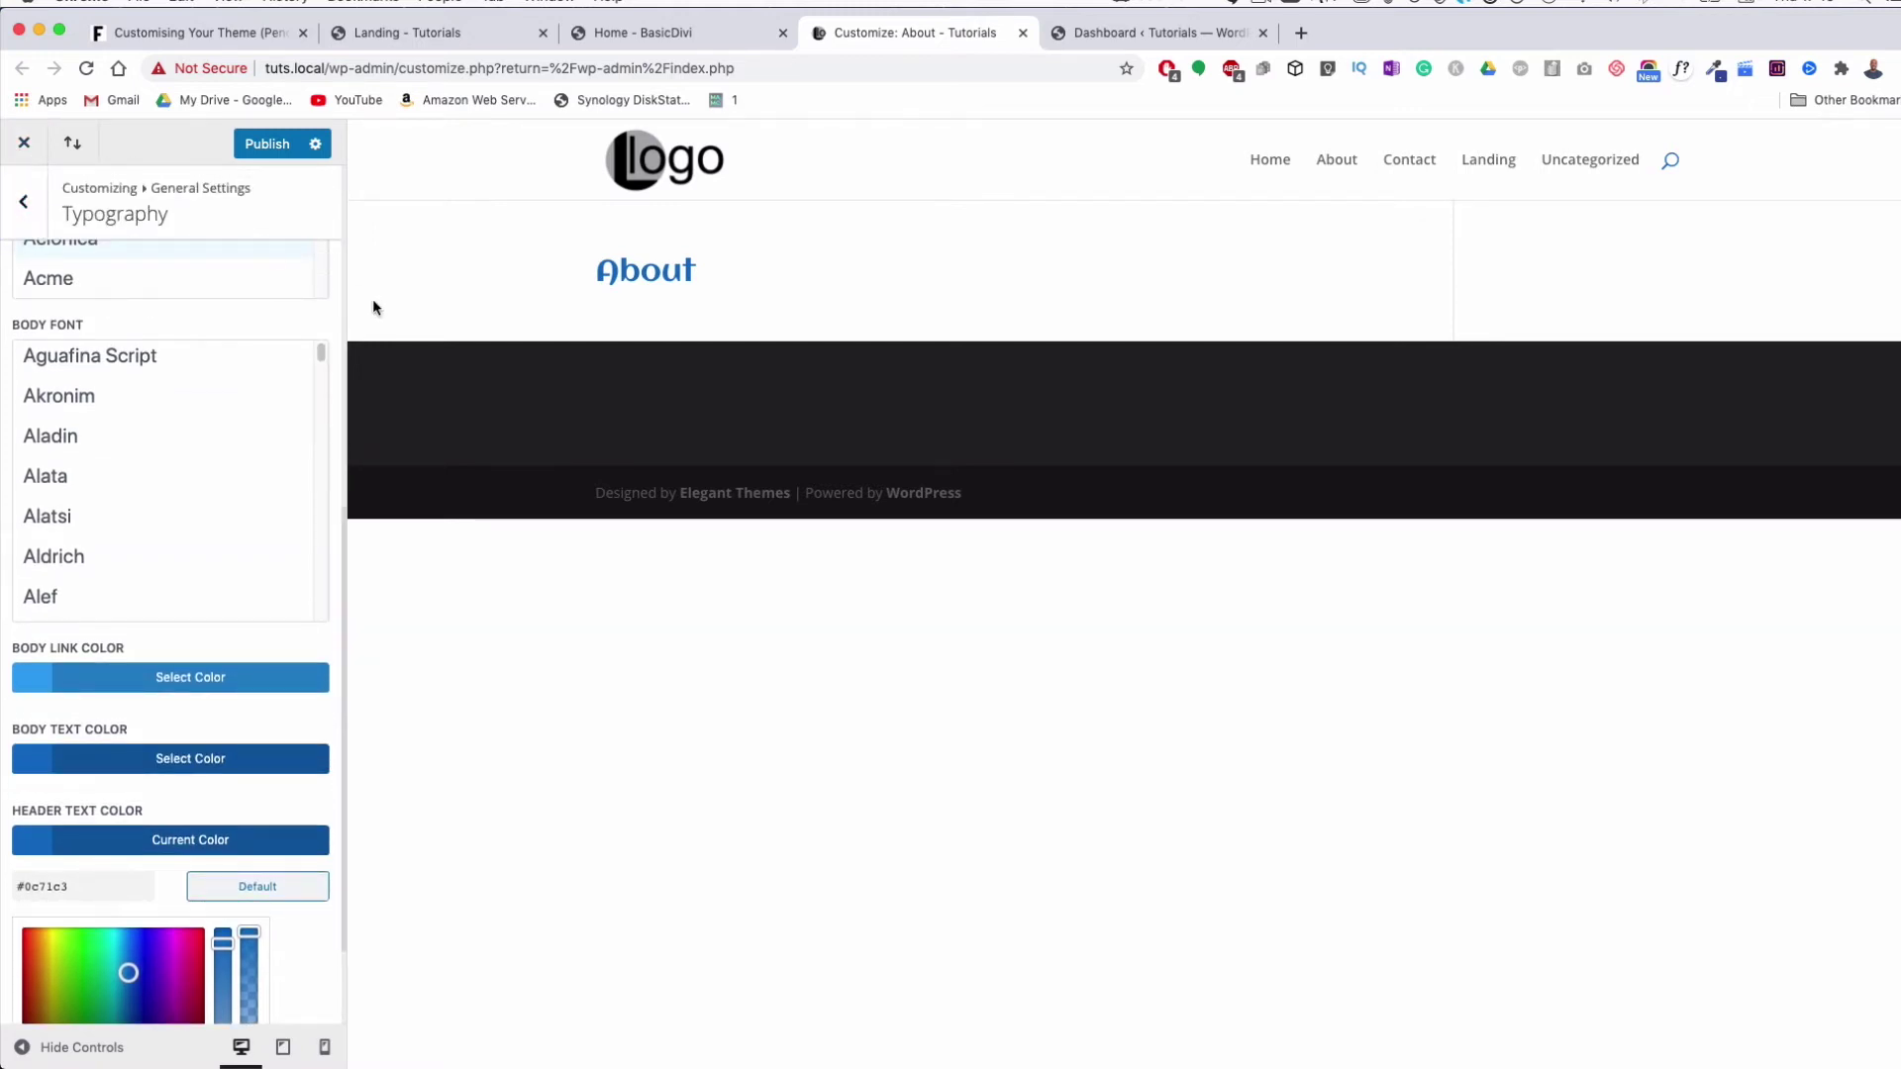
pyautogui.click(56, 208)
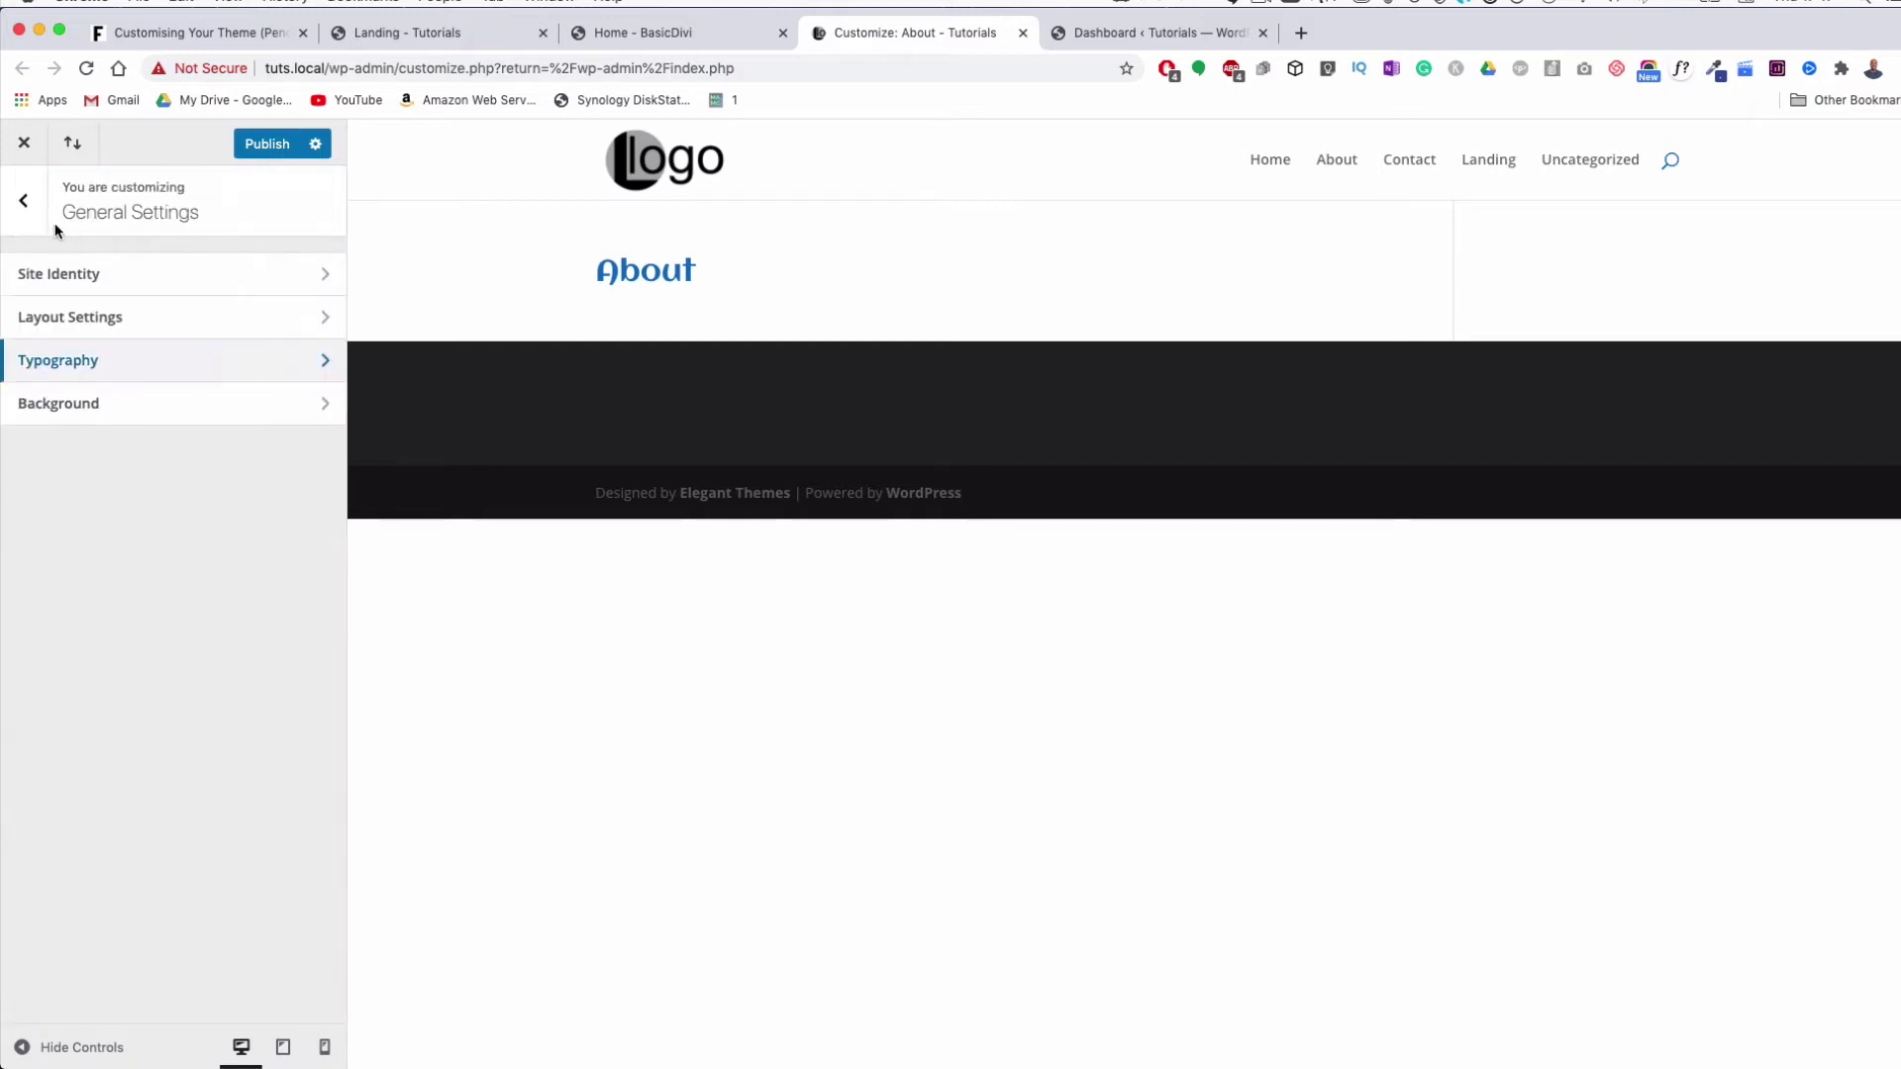
pyautogui.click(88, 412)
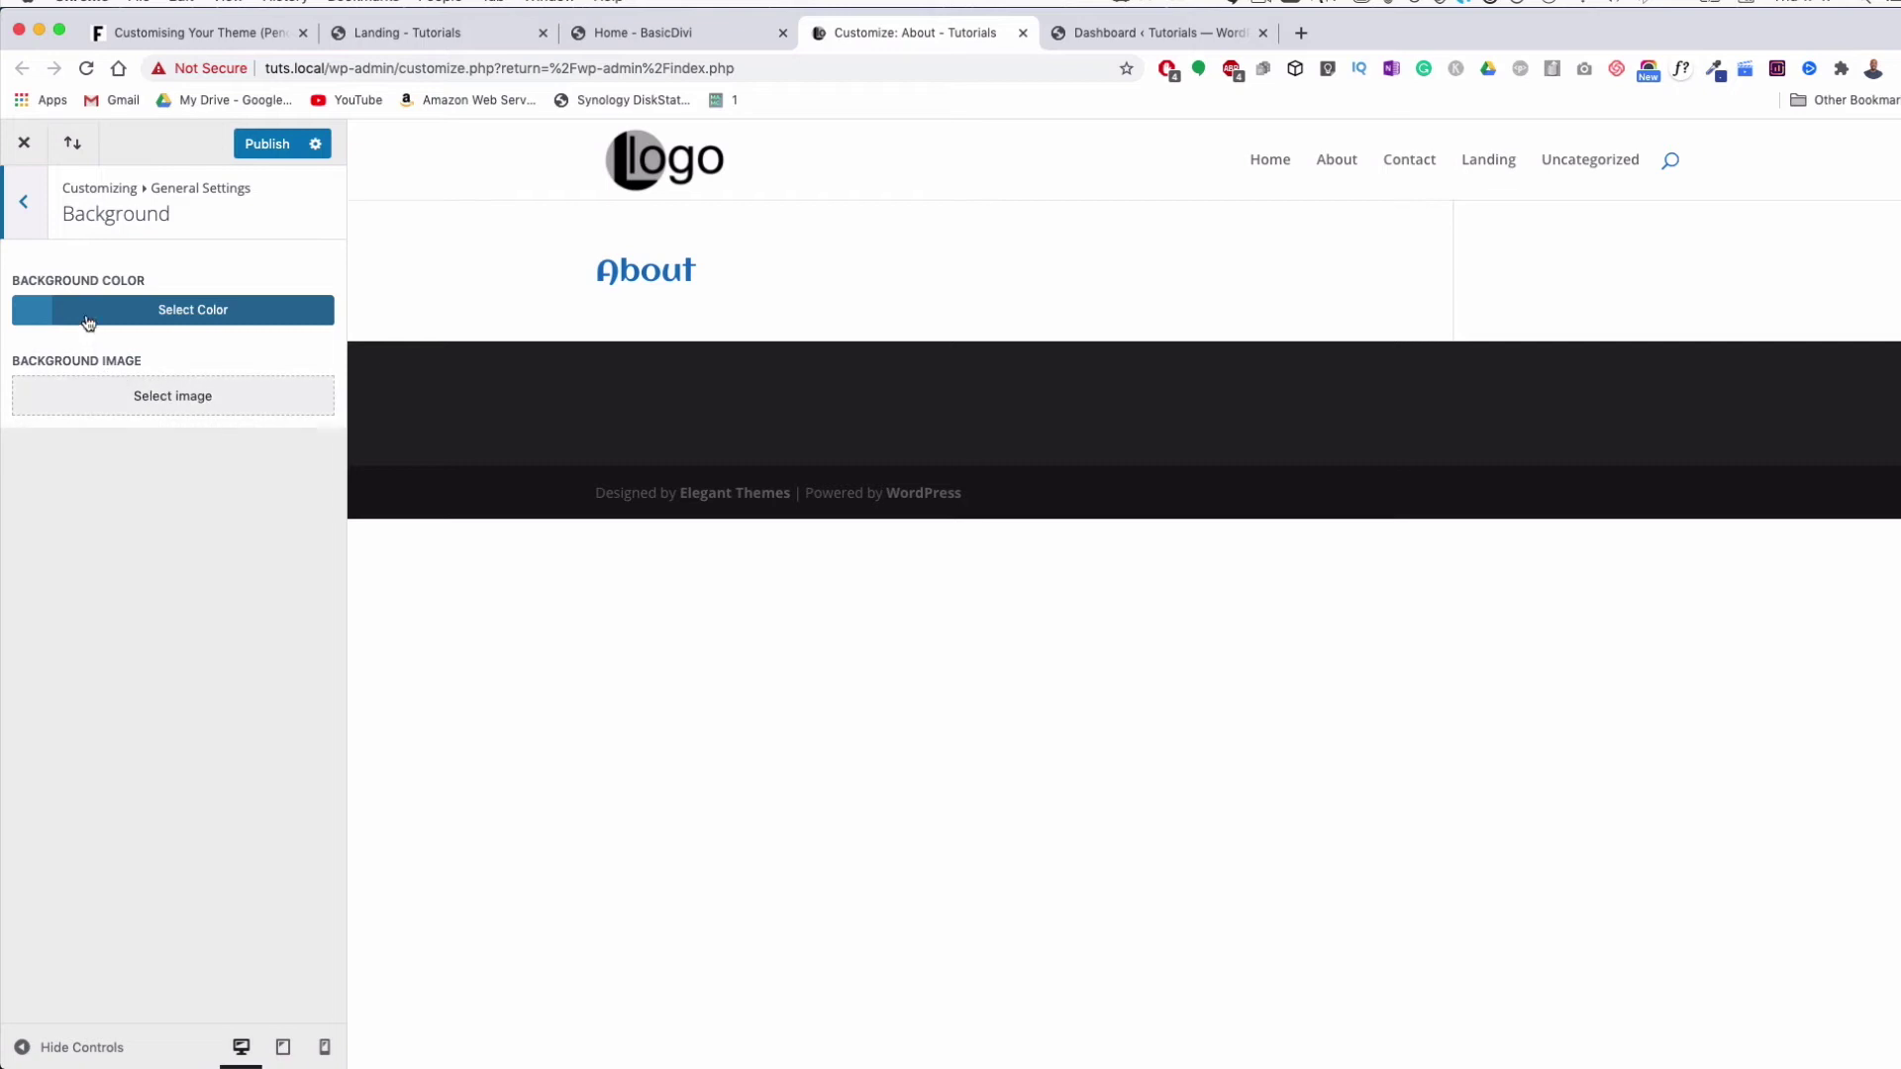
pyautogui.click(26, 205)
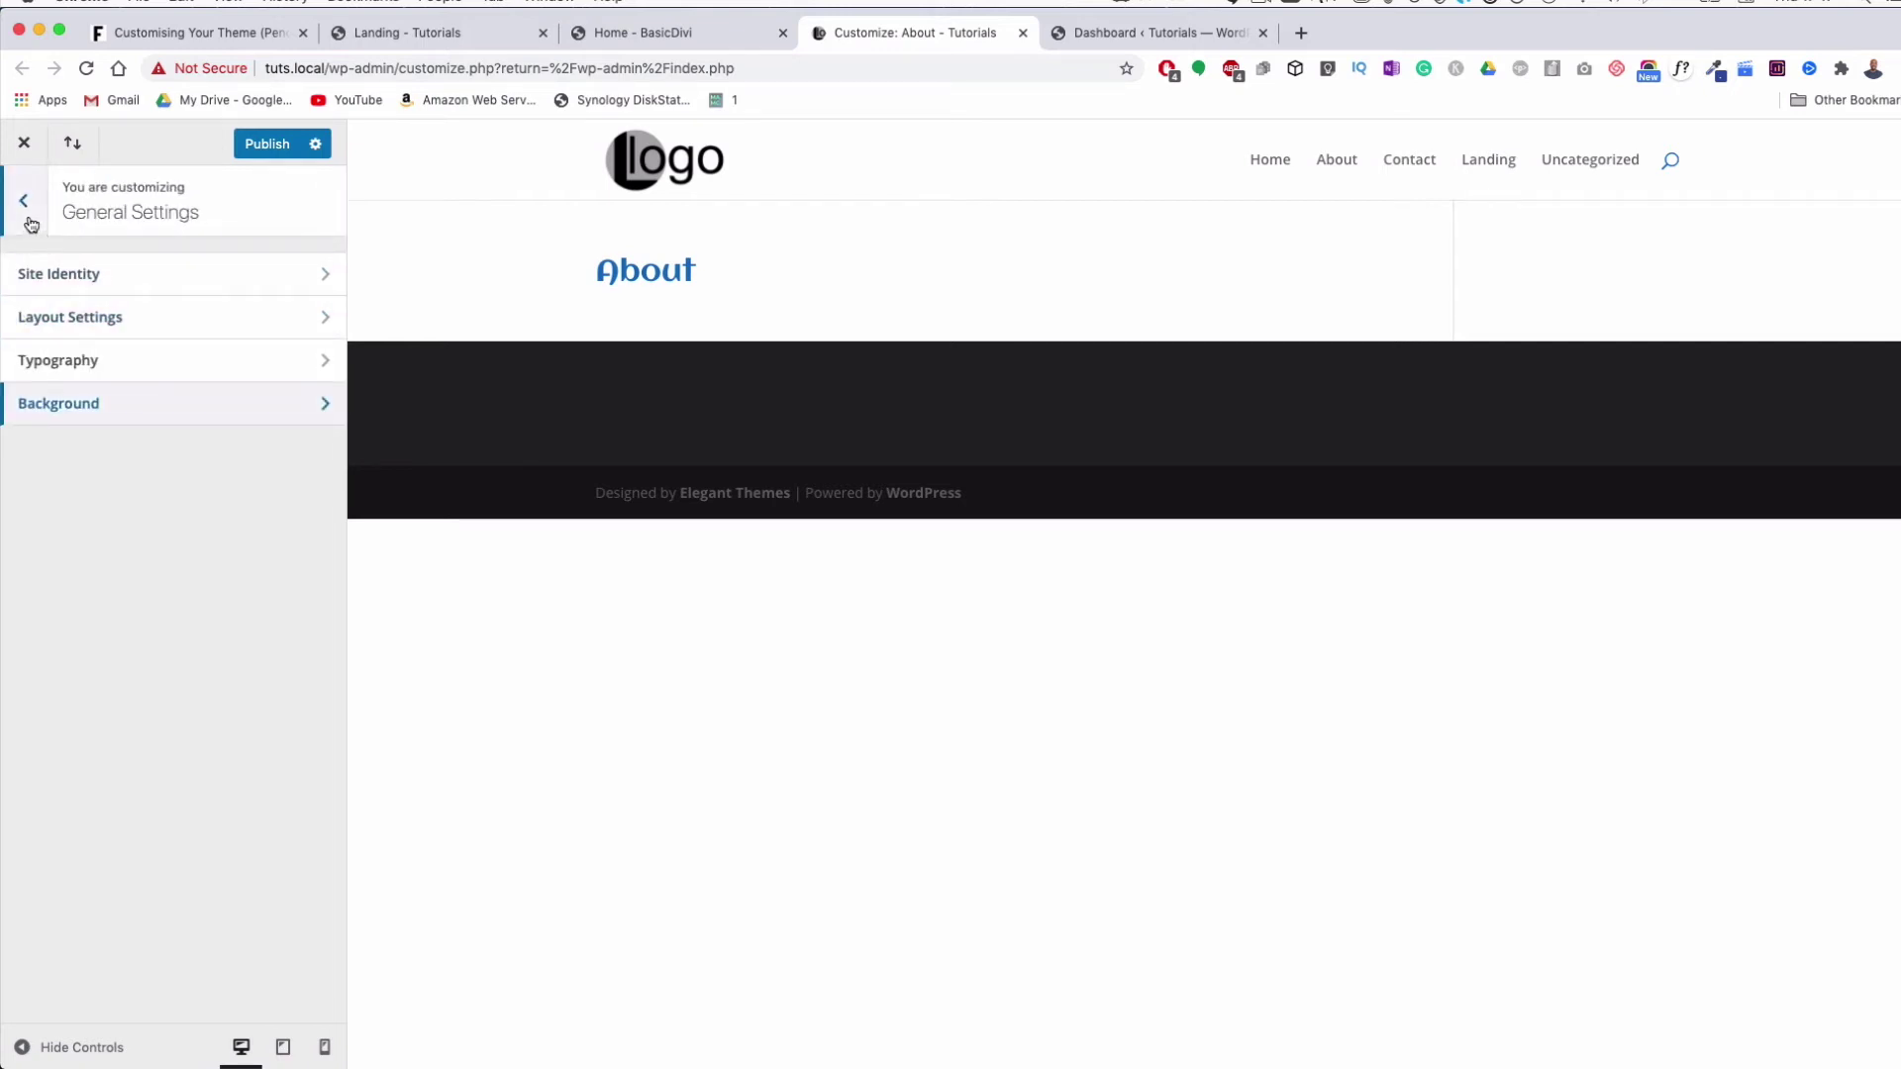
pyautogui.click(28, 218)
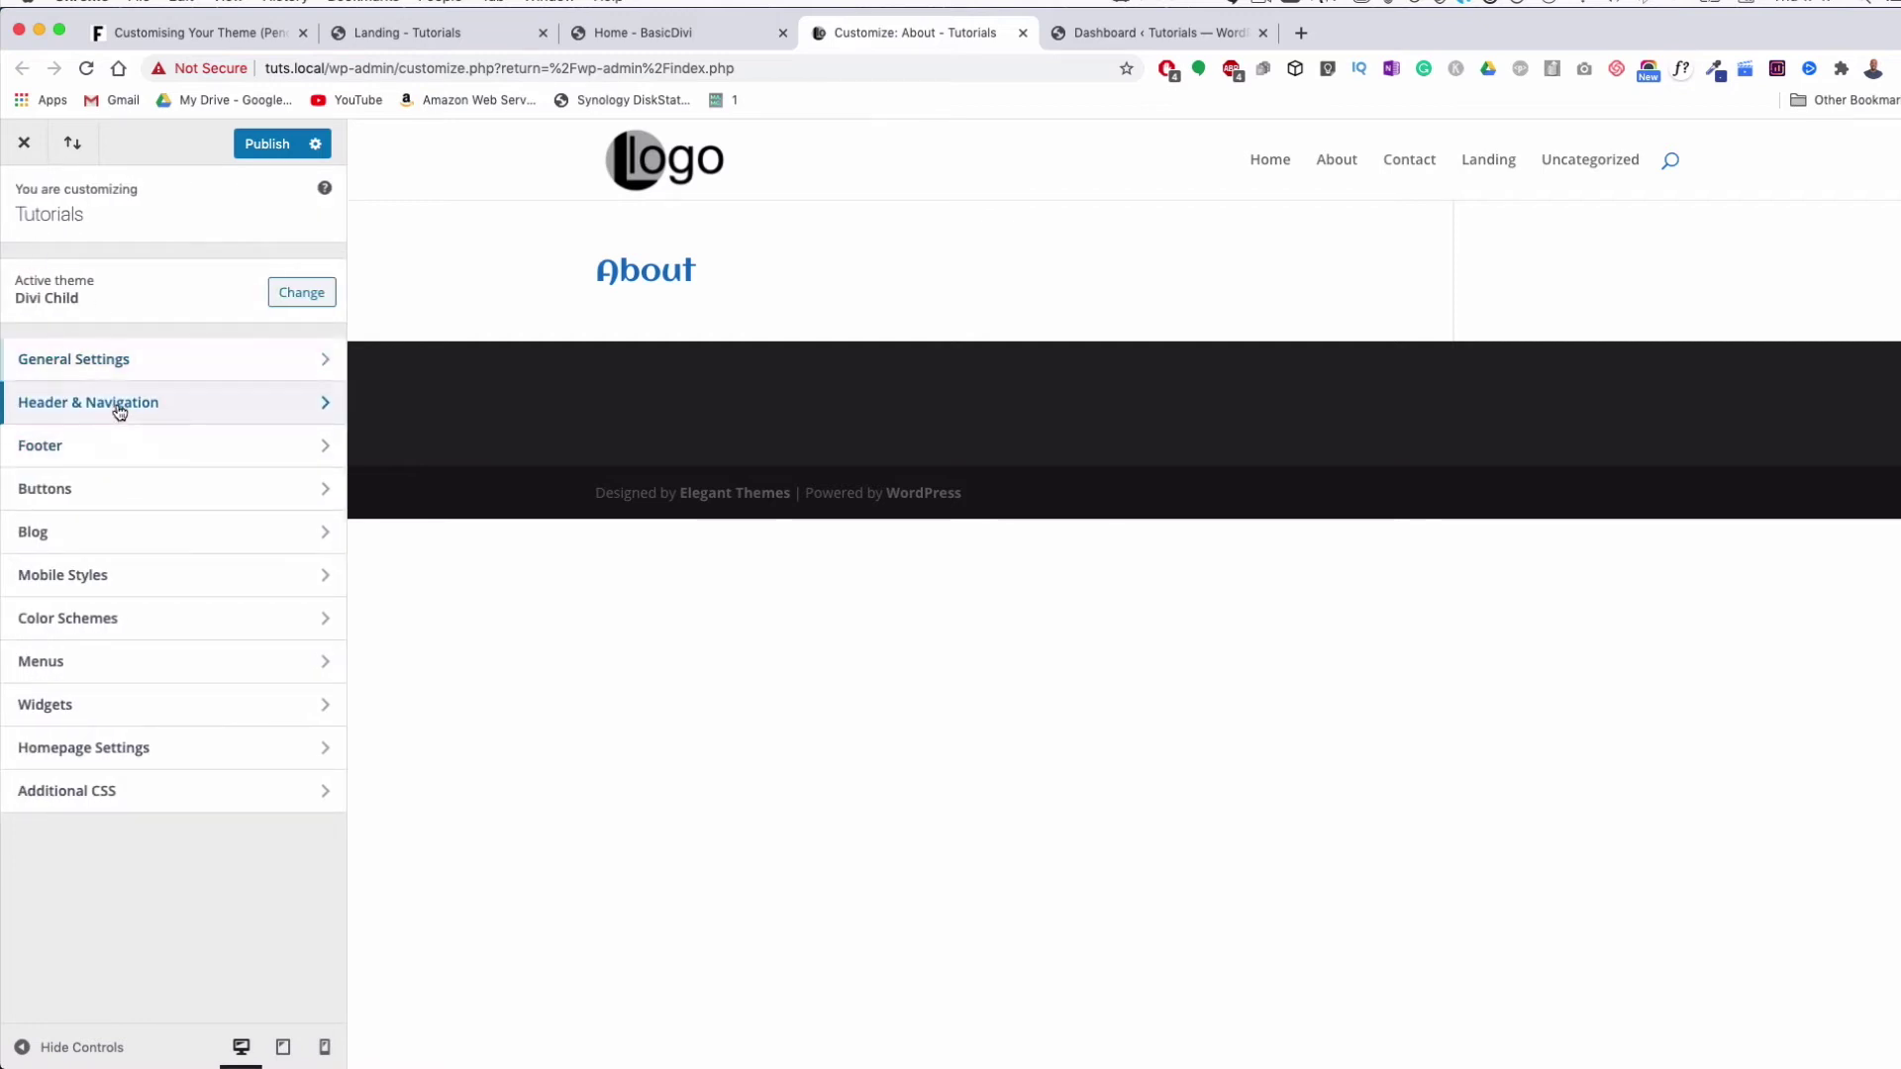
# Try the Centered and Slide In header styles in the Header Format settings of Header & Navigation
pyautogui.click(119, 411)
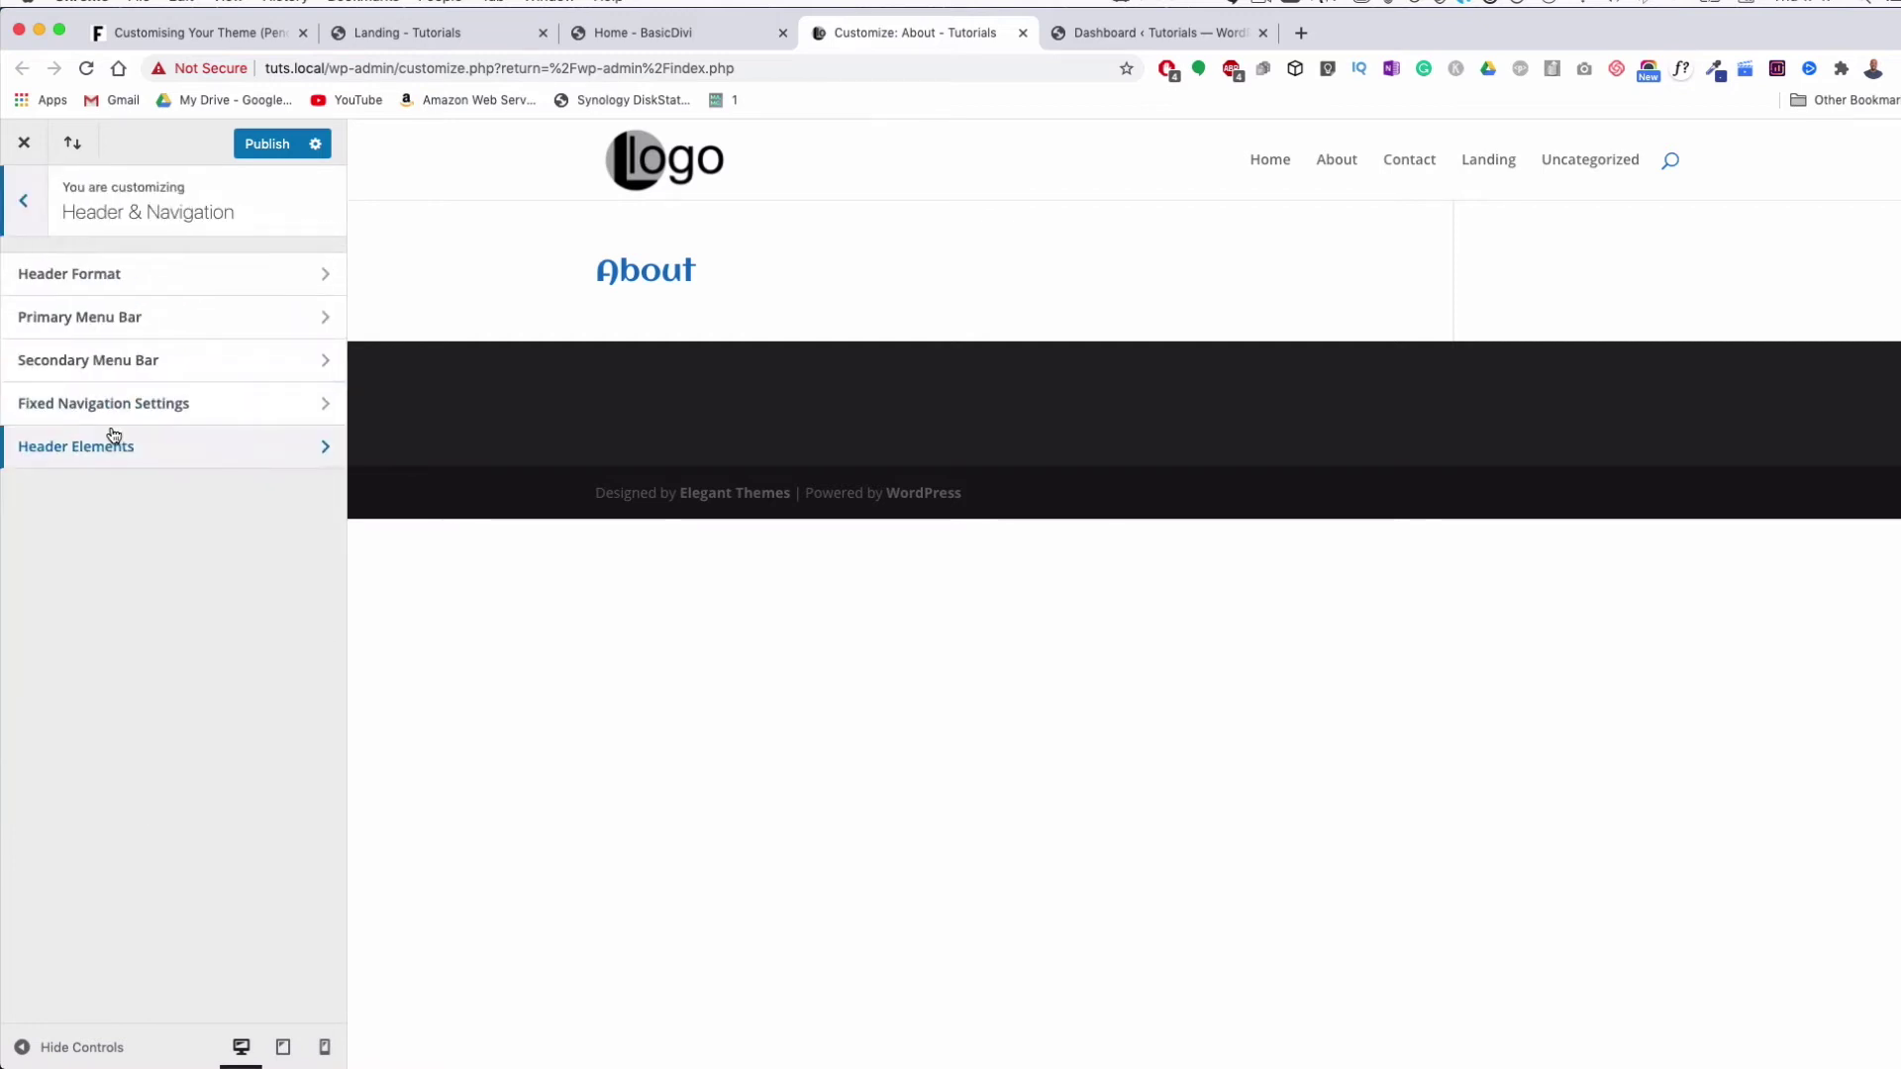
pyautogui.click(178, 281)
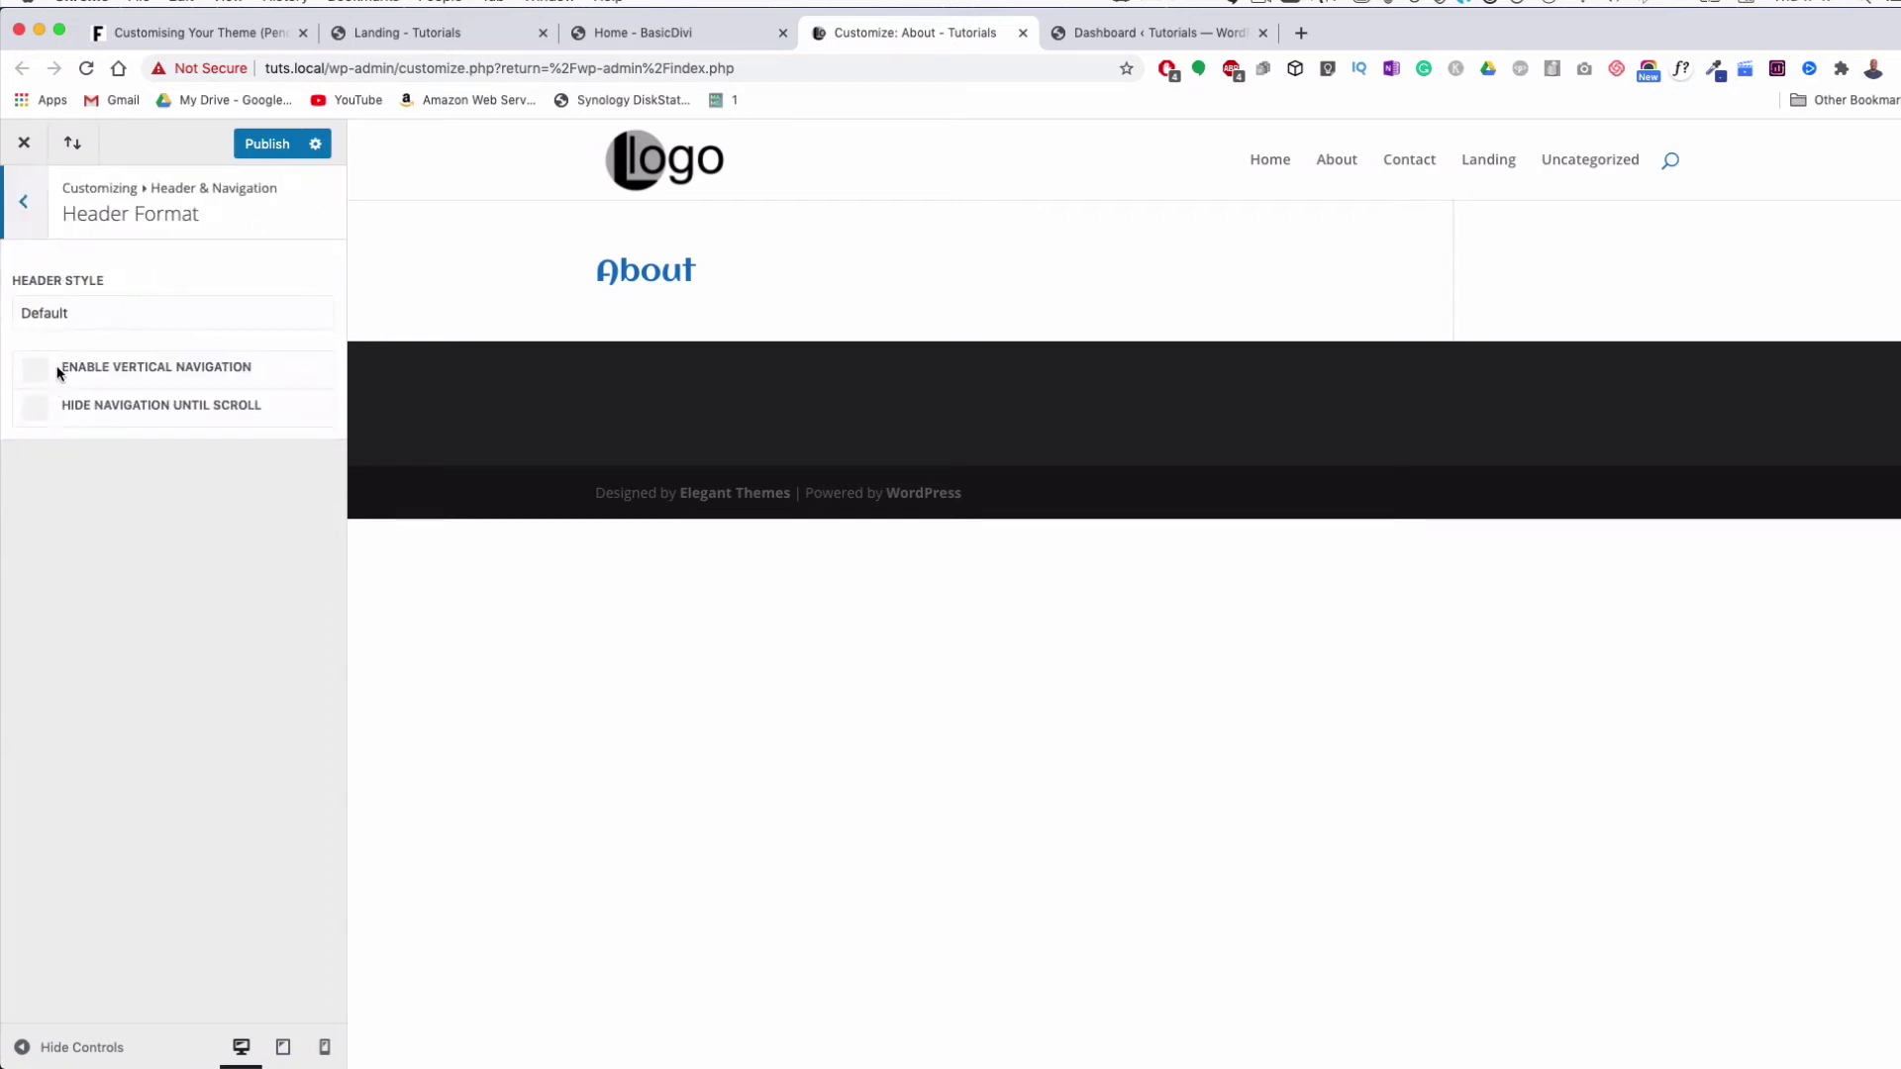
pyautogui.click(88, 315)
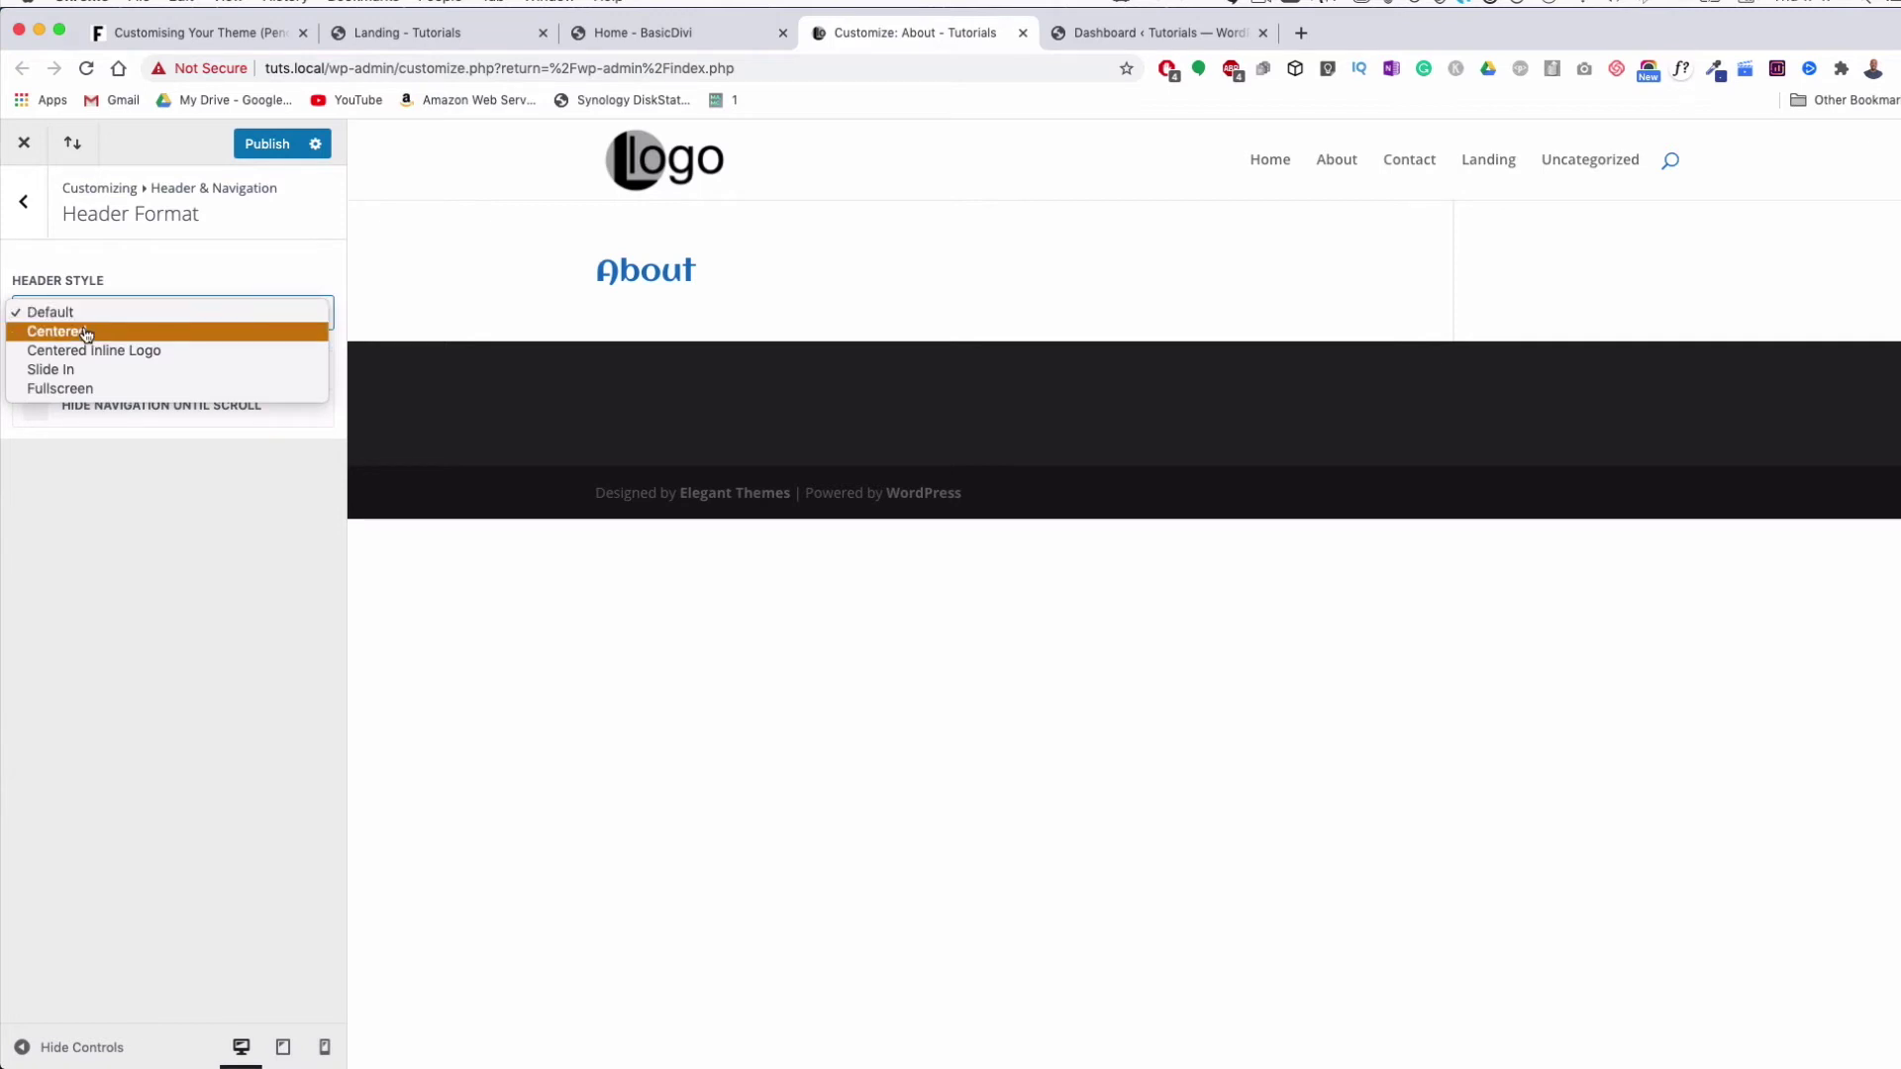
pyautogui.click(83, 334)
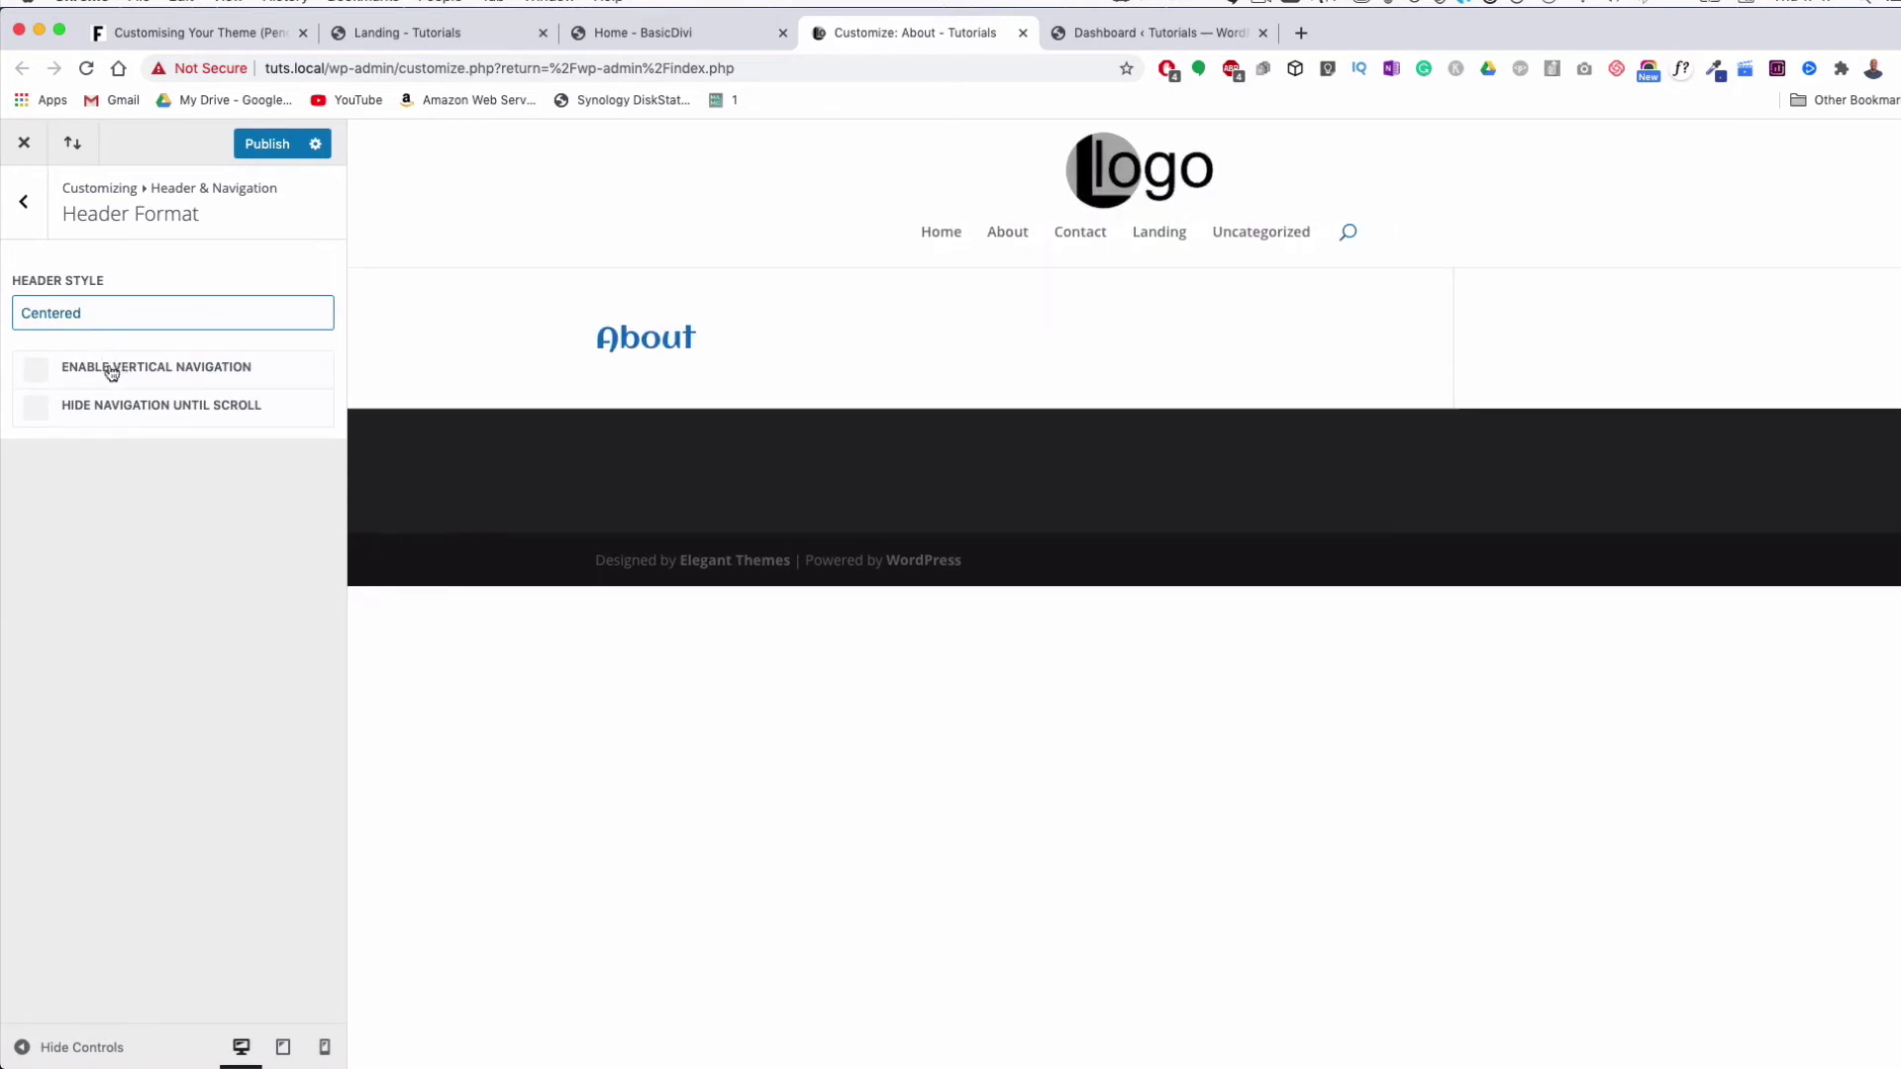
pyautogui.click(74, 323)
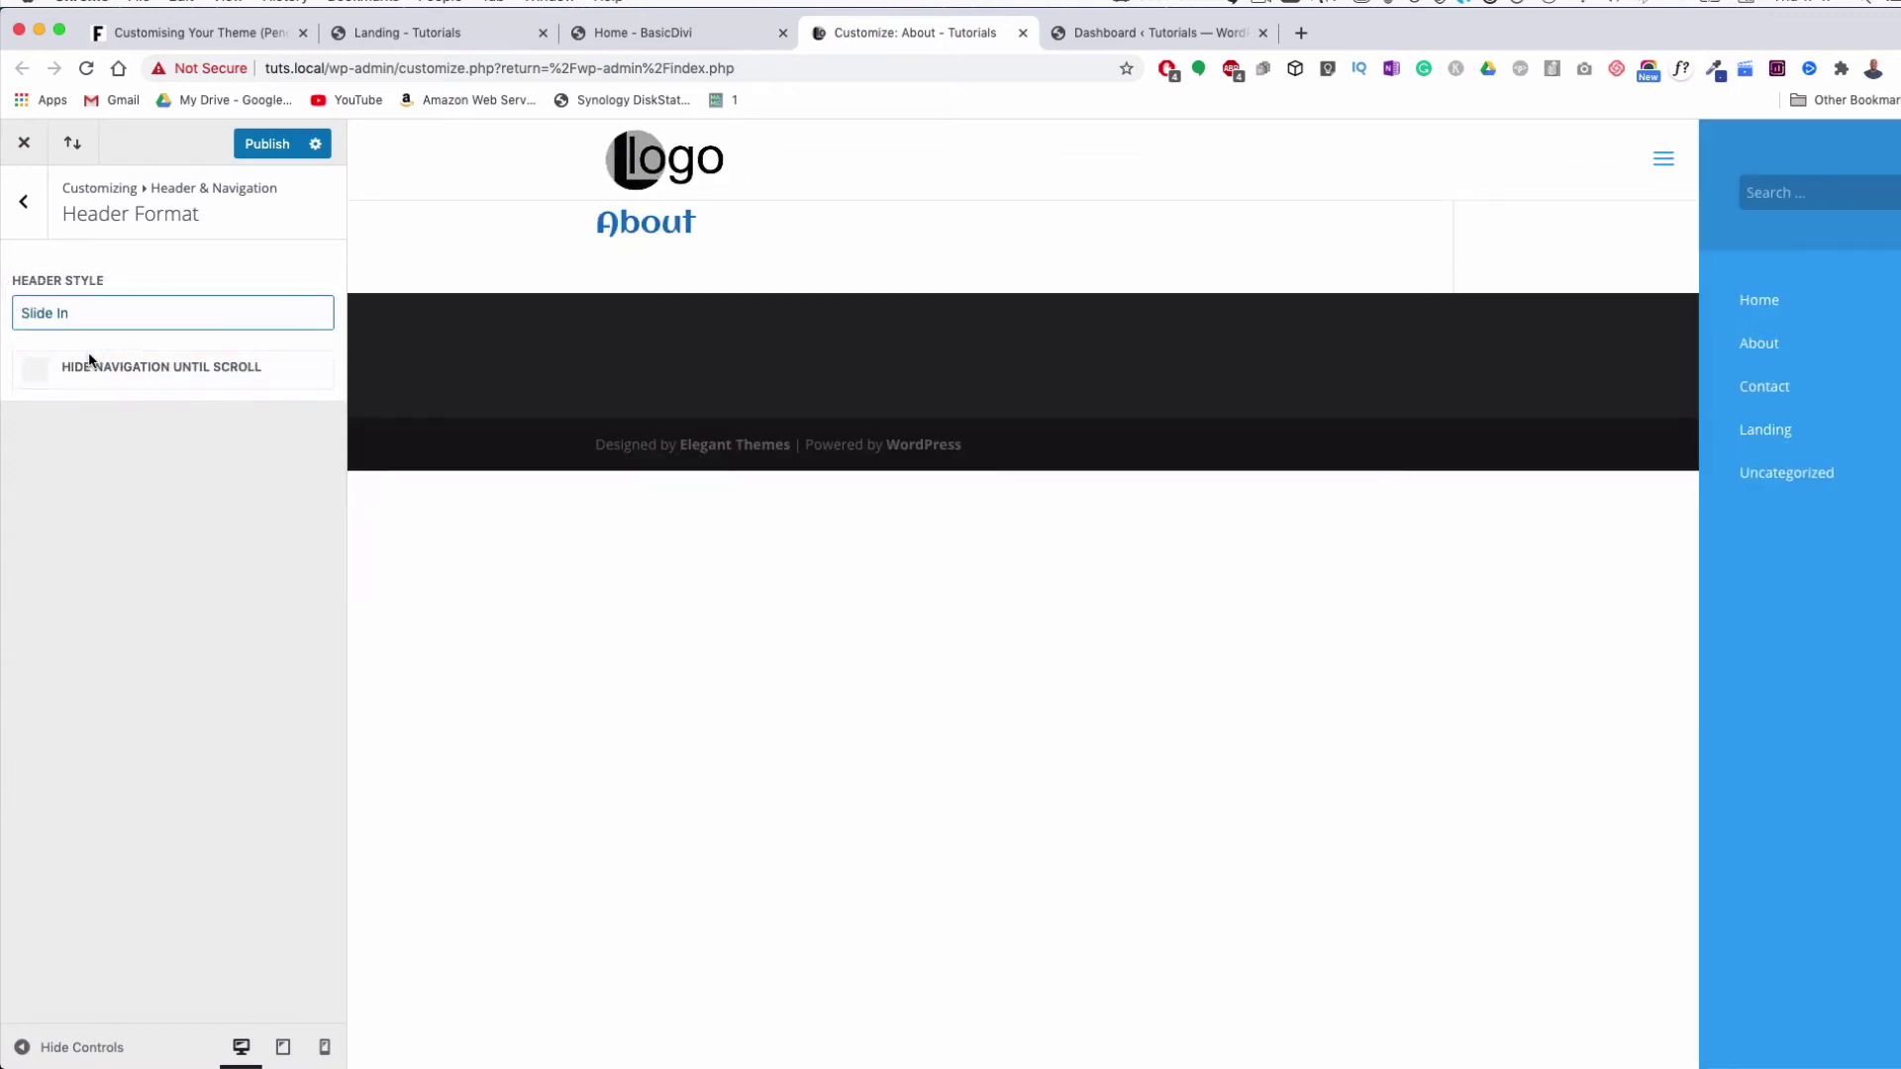
# Try the Fullscreen header style, preview its menu overlay, and restore the Default style
pyautogui.click(113, 326)
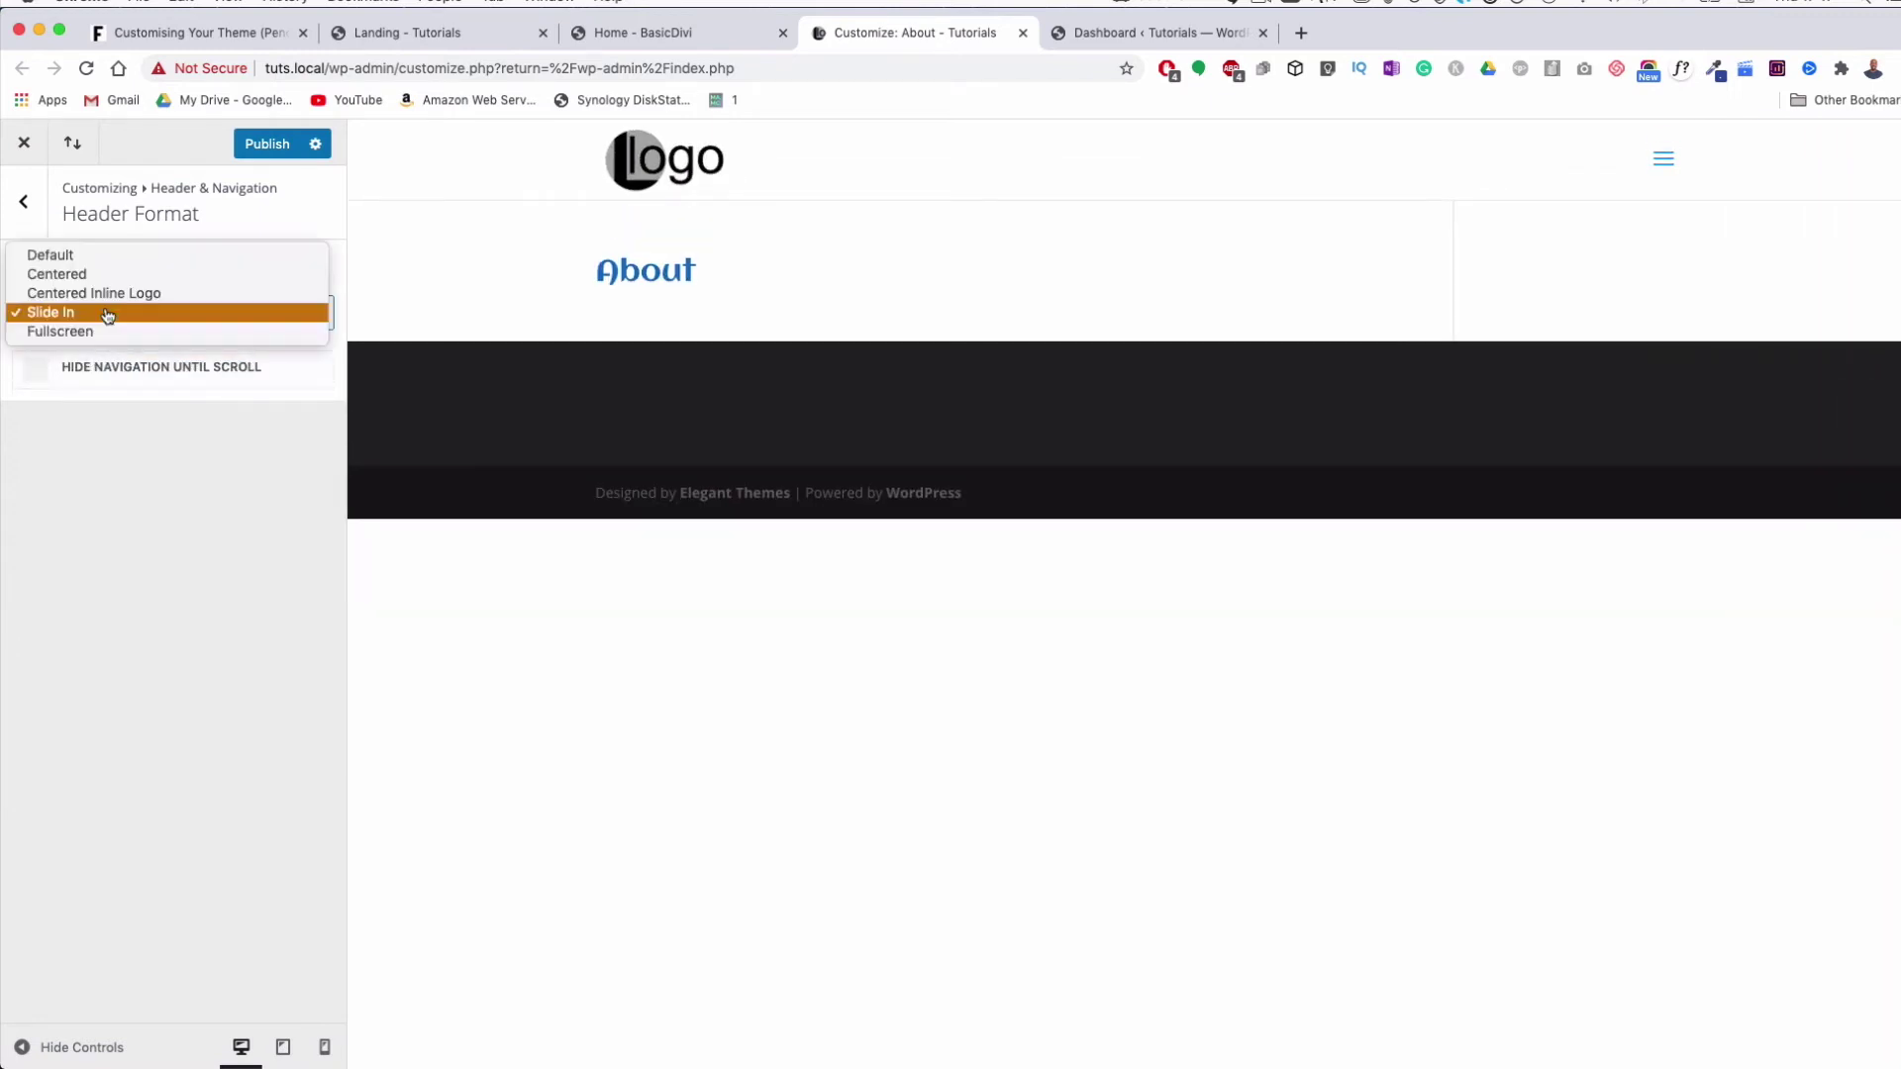
pyautogui.click(59, 332)
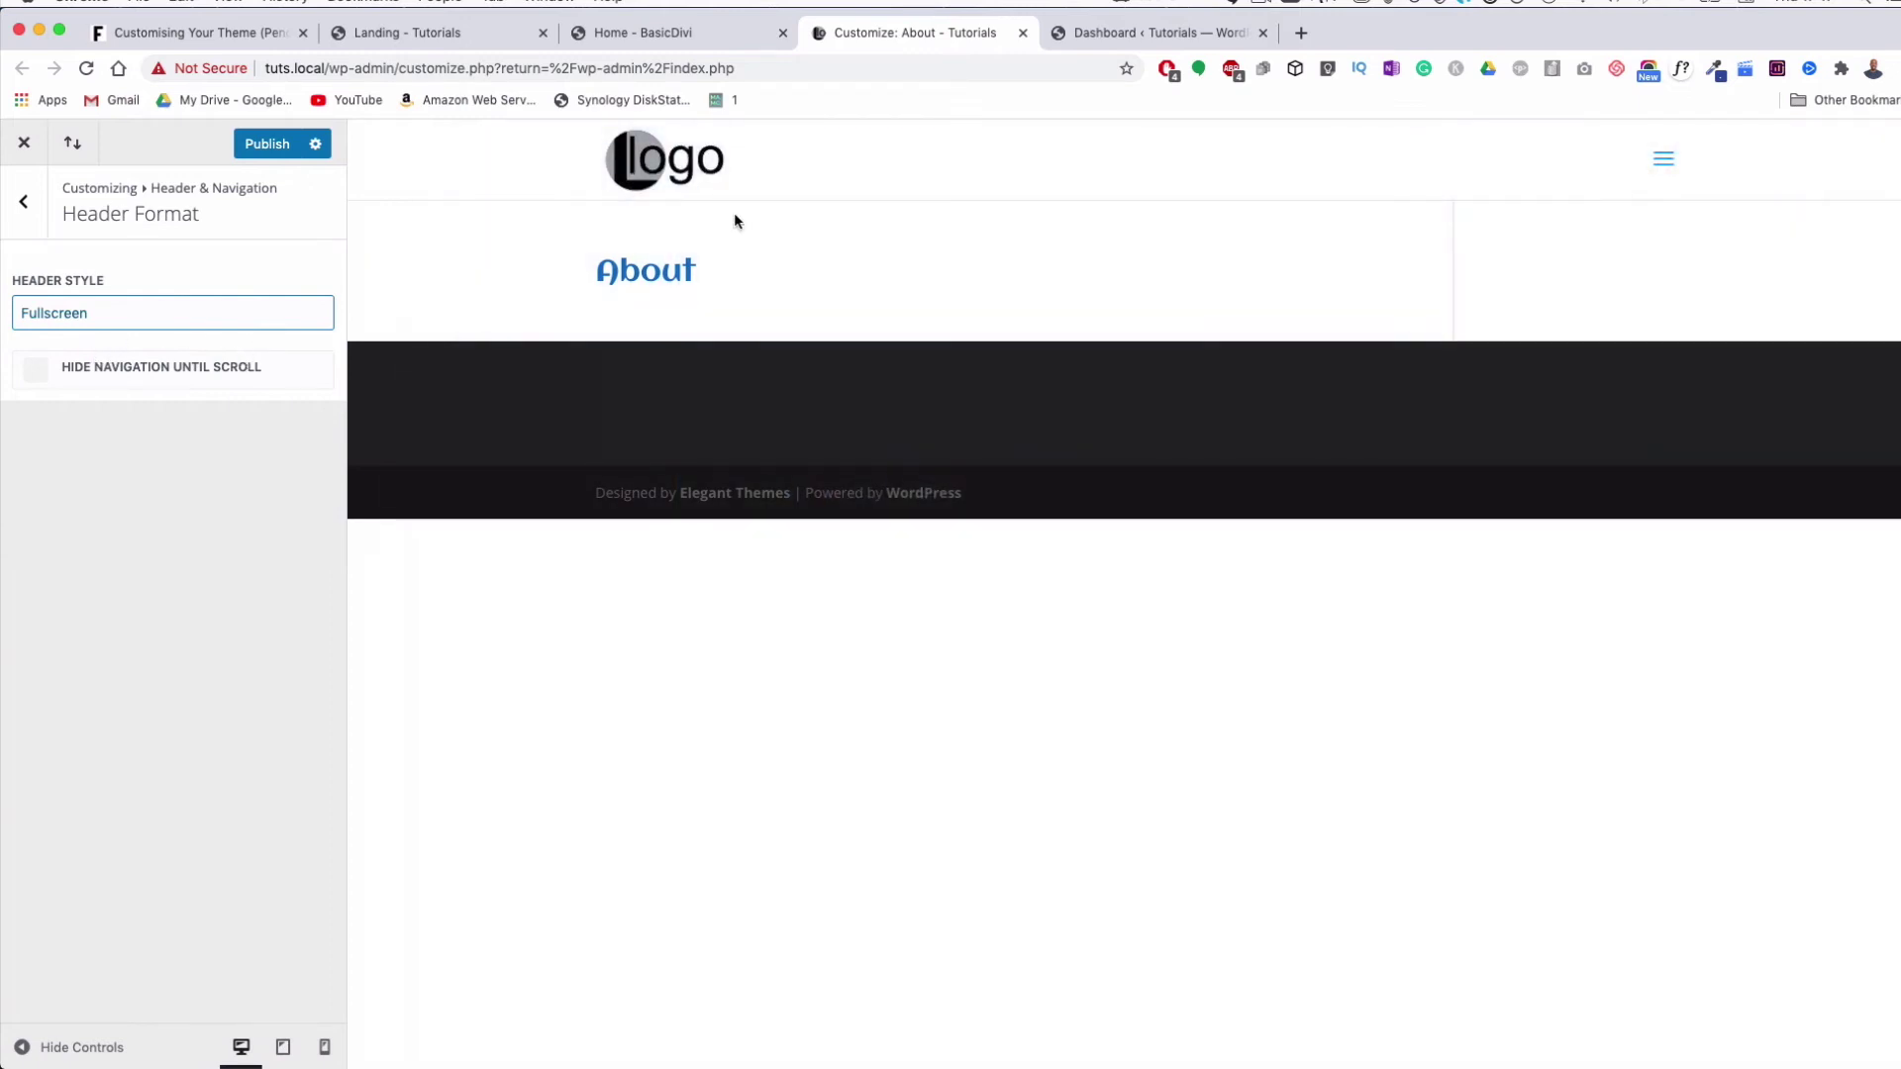
pyautogui.click(1663, 165)
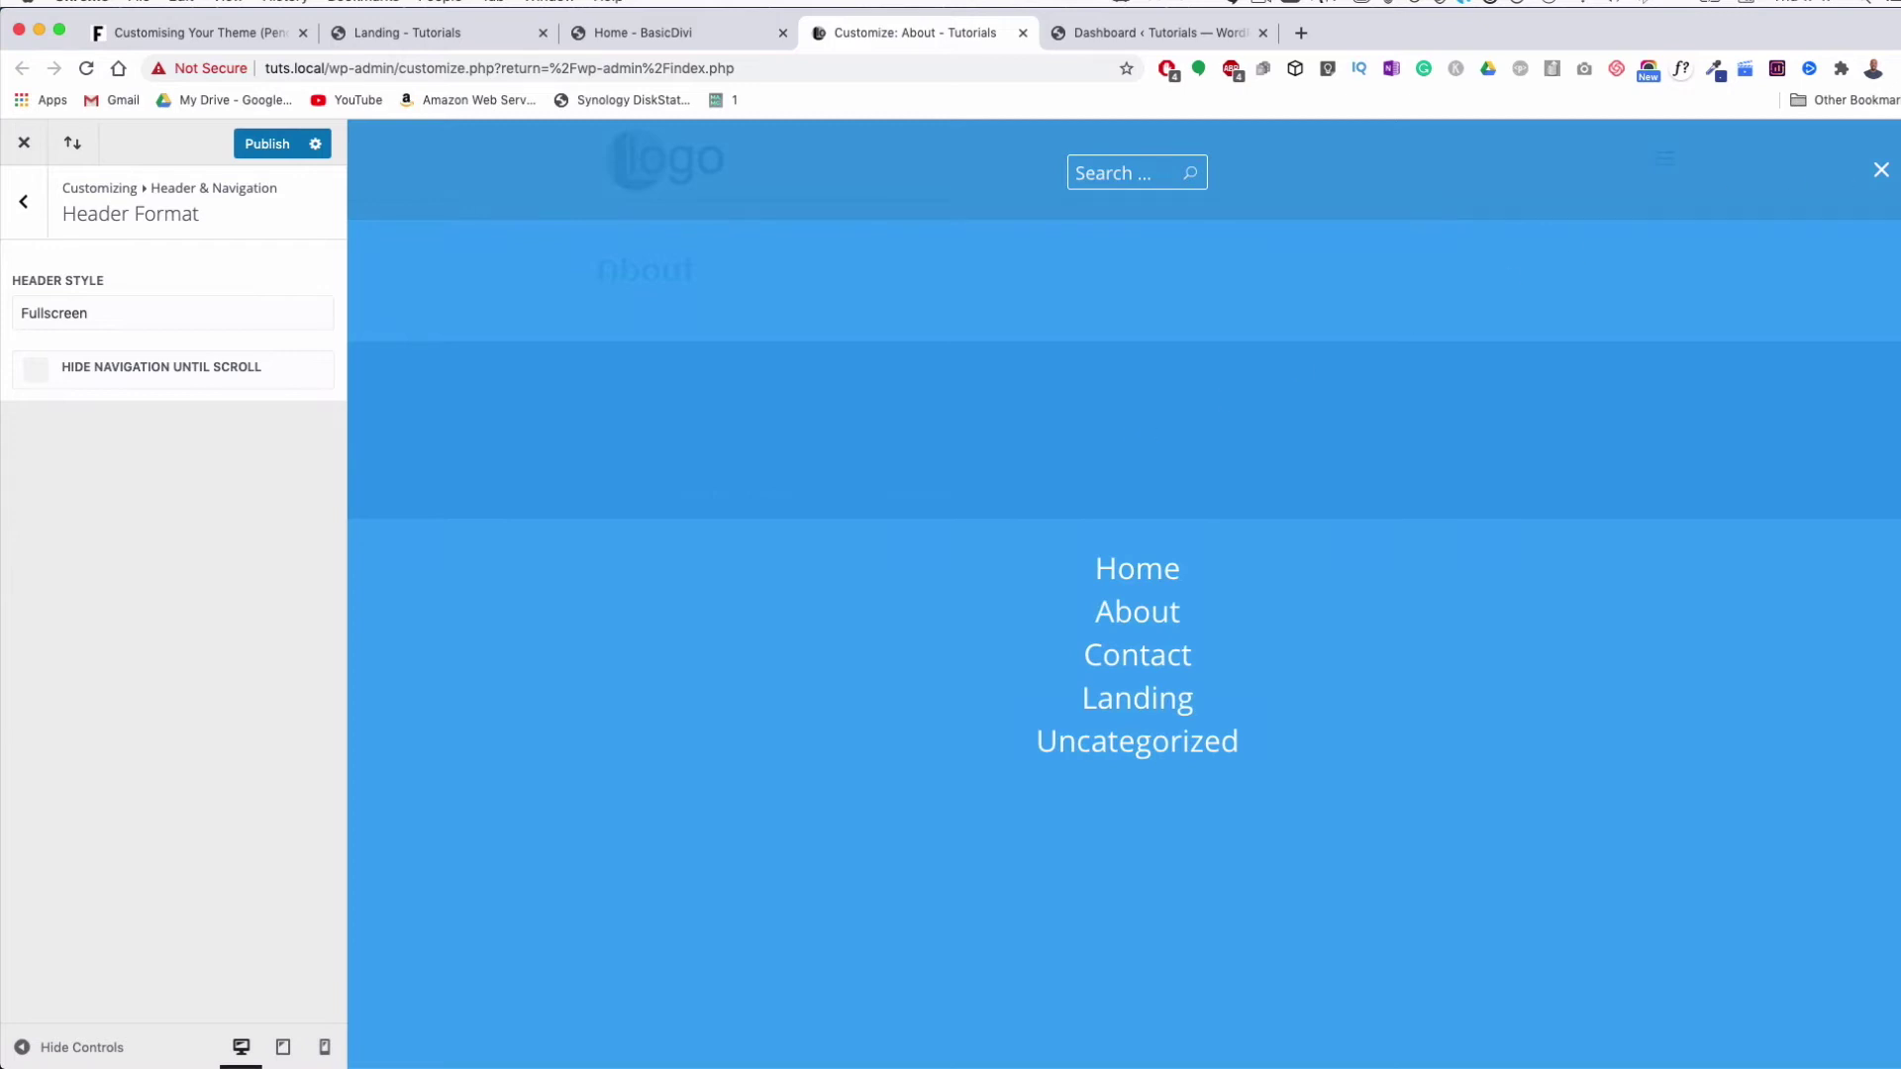
pyautogui.click(1784, 157)
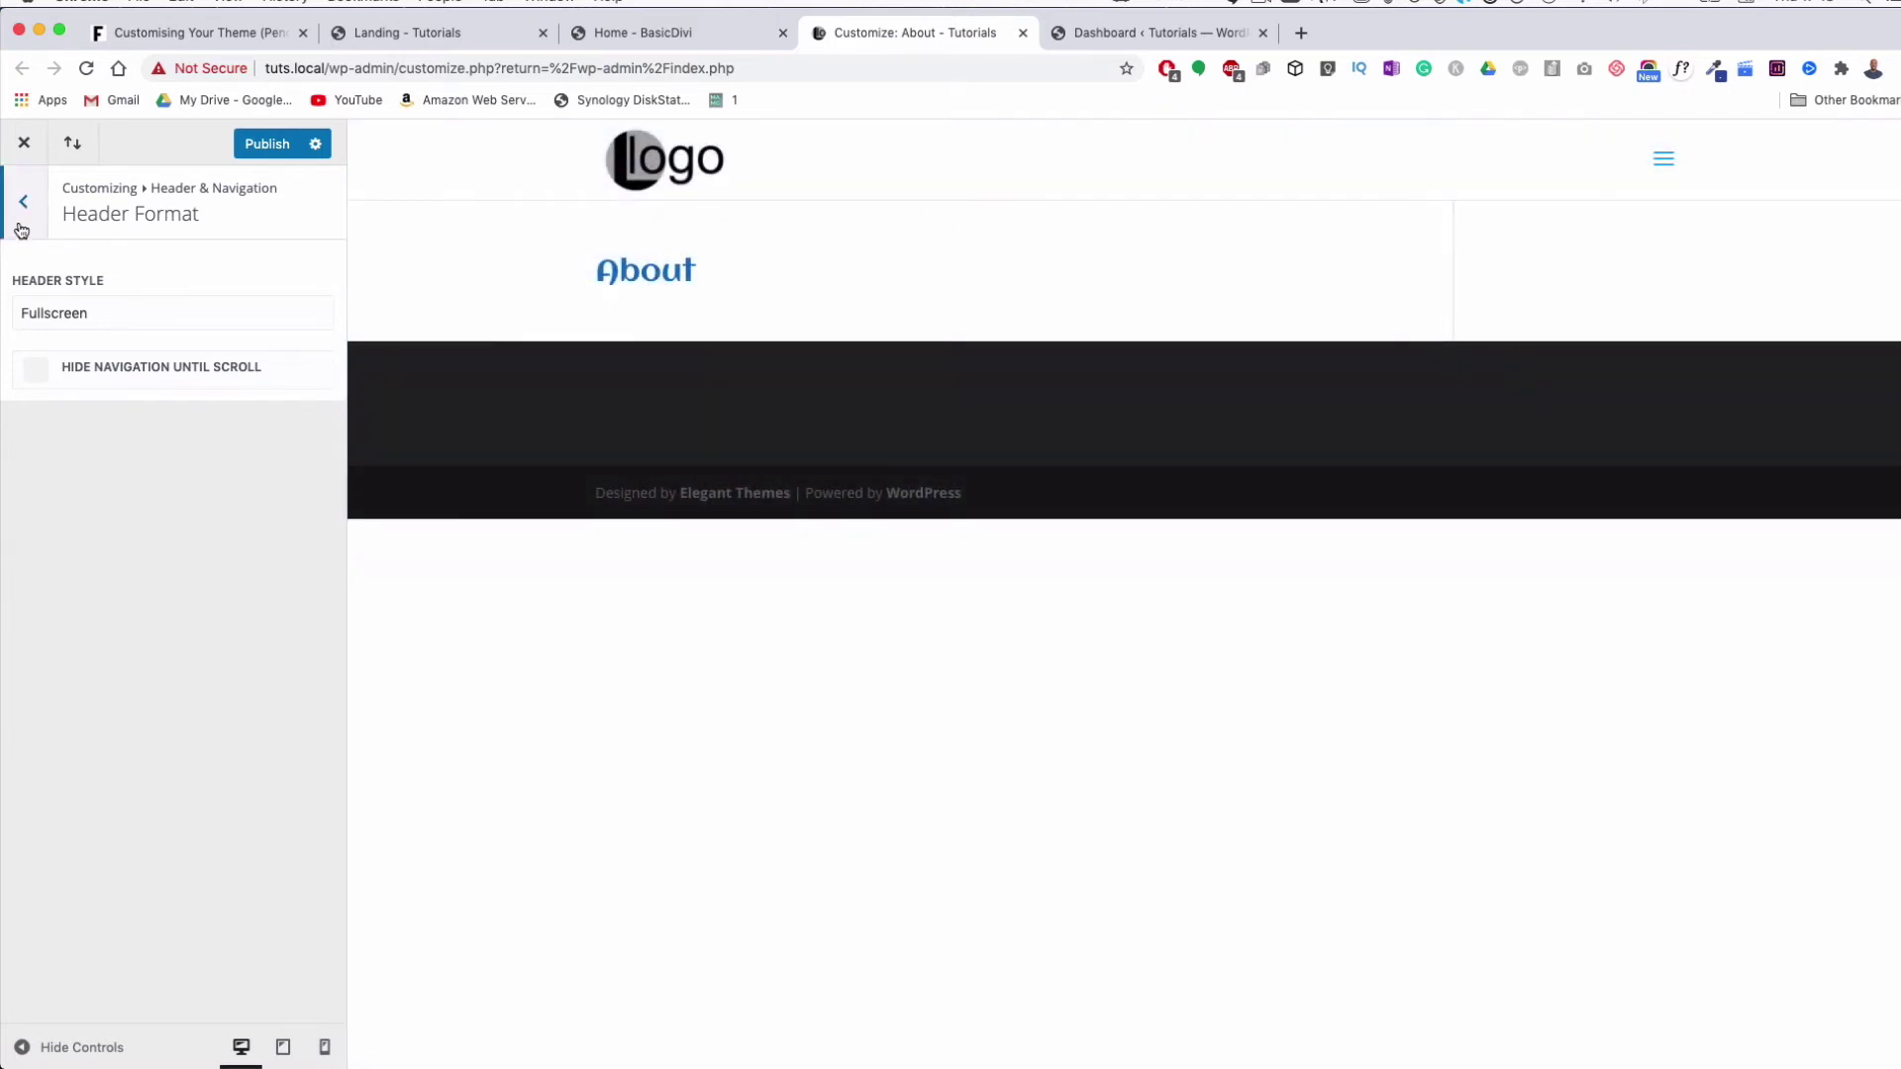
pyautogui.click(25, 204)
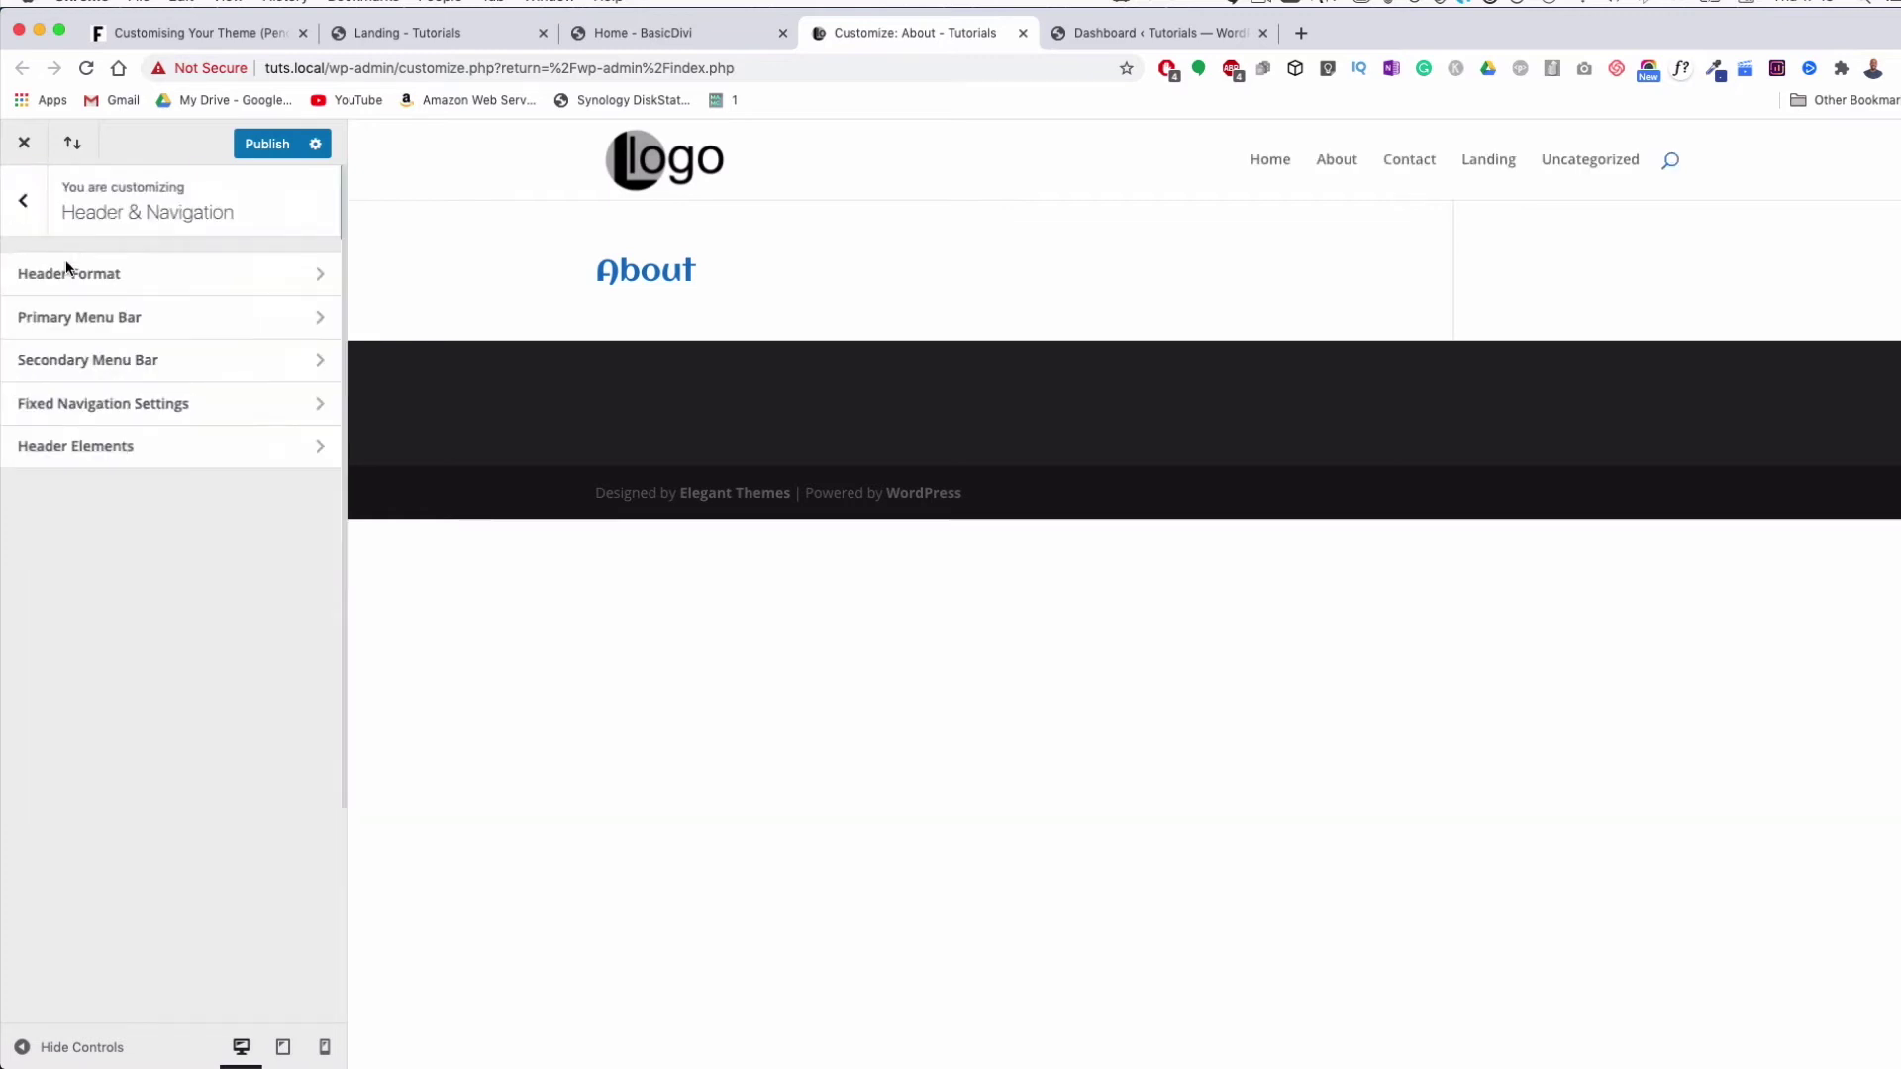
# Try the Hide Logo Image and Make Full Width options for the primary menu bar, leaving both disabled
pyautogui.click(131, 317)
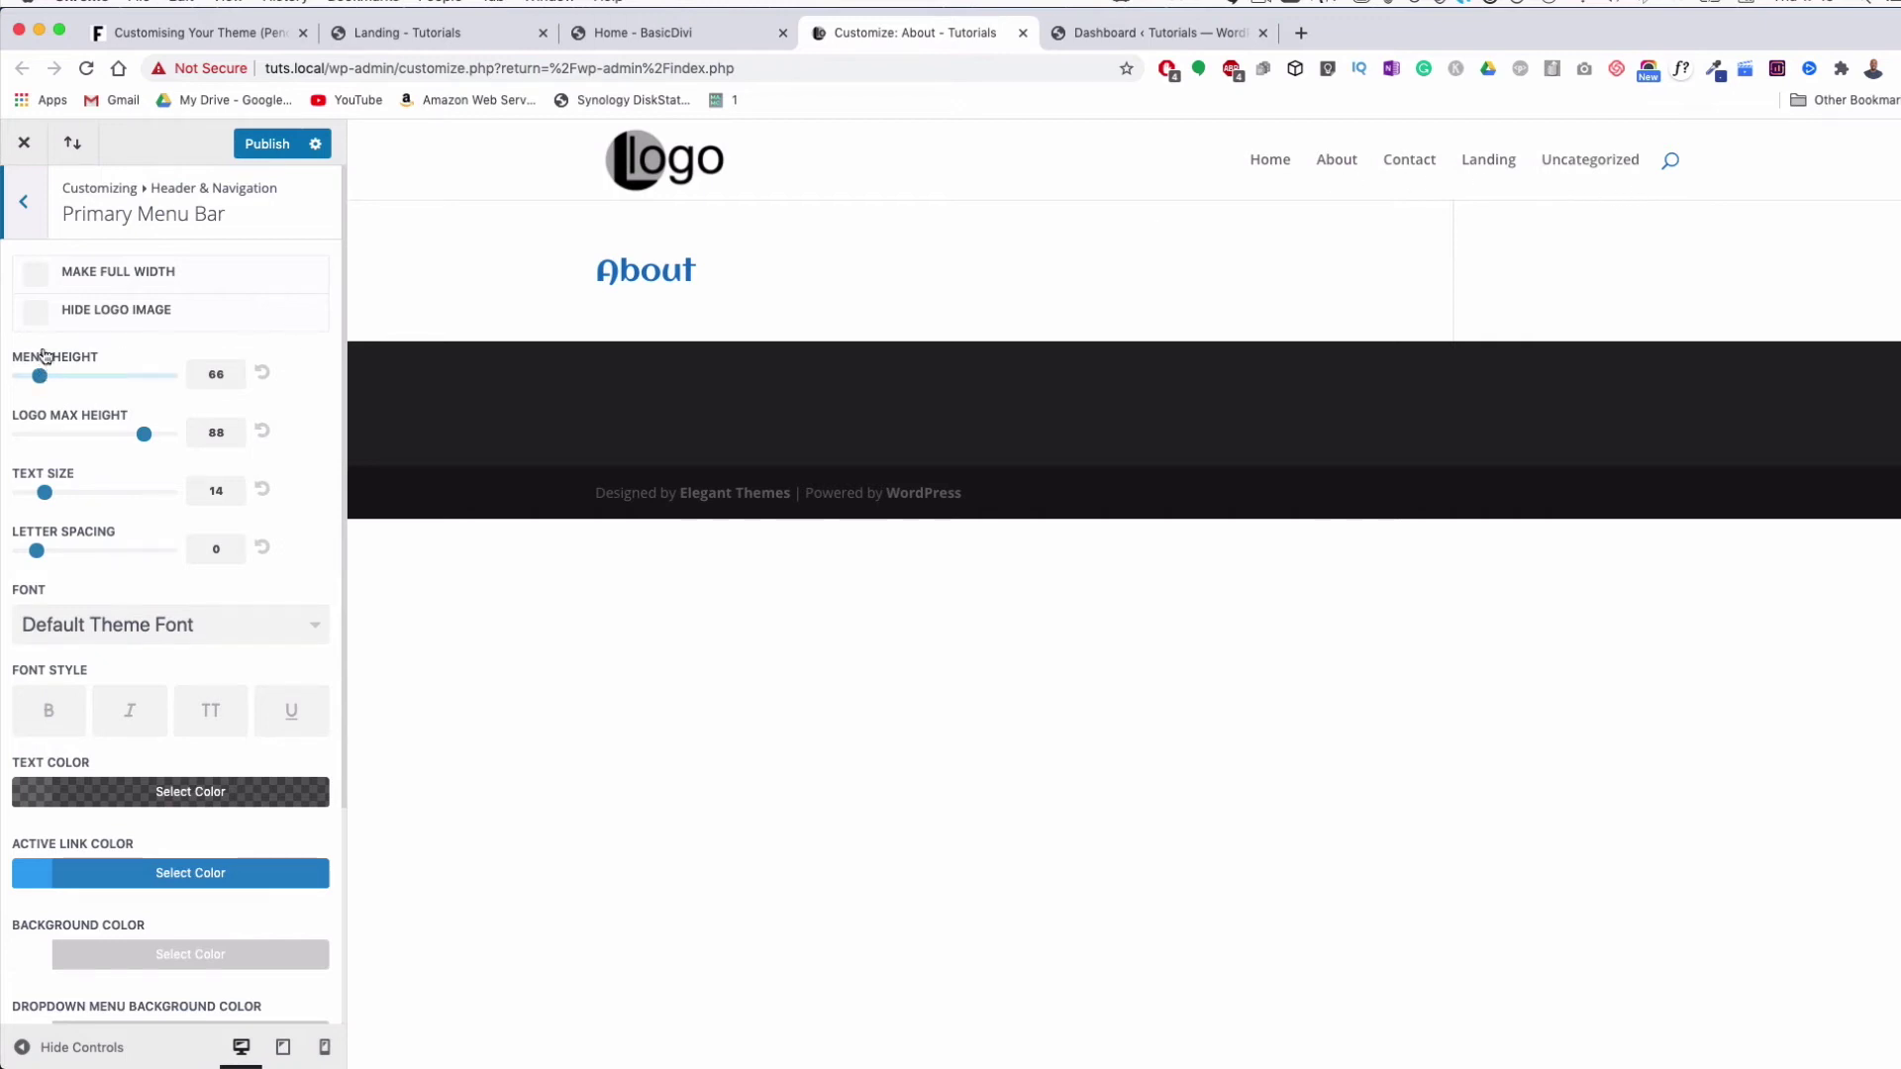
pyautogui.click(37, 319)
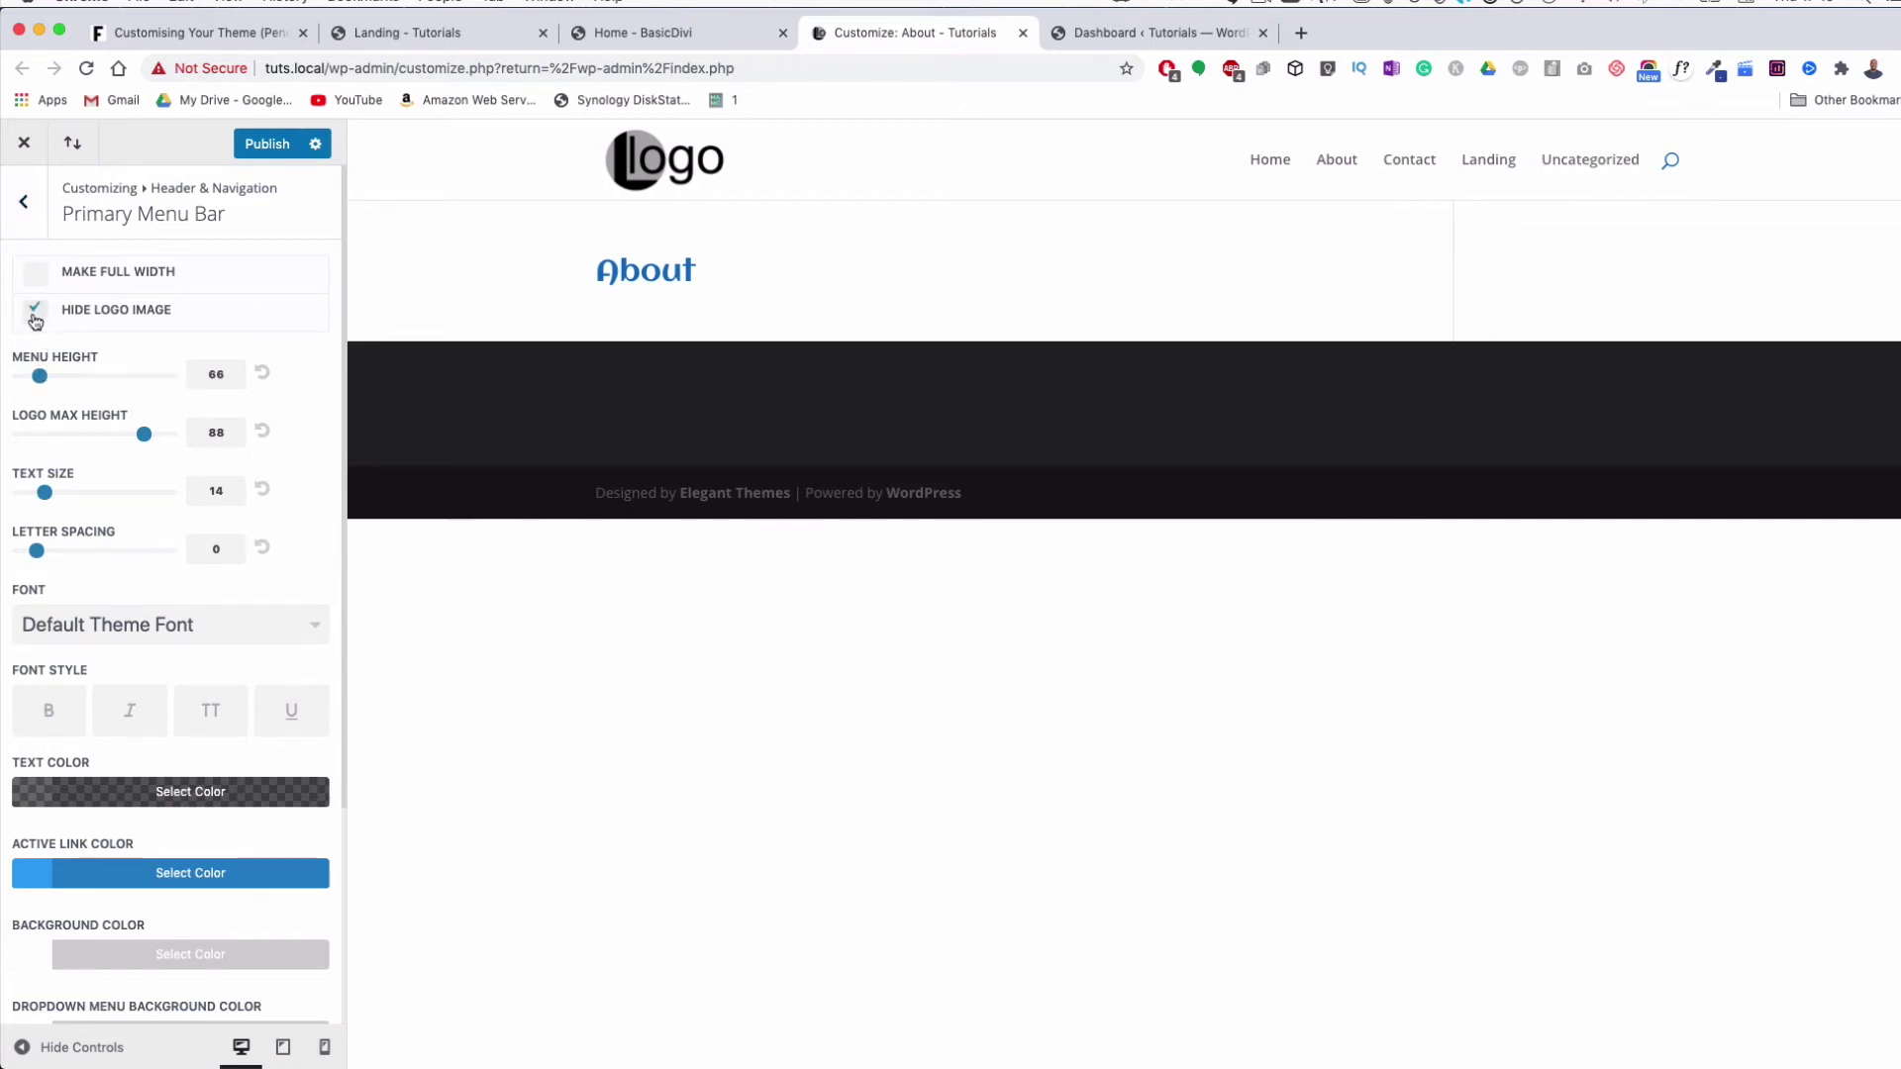
pyautogui.click(41, 317)
pyautogui.click(37, 281)
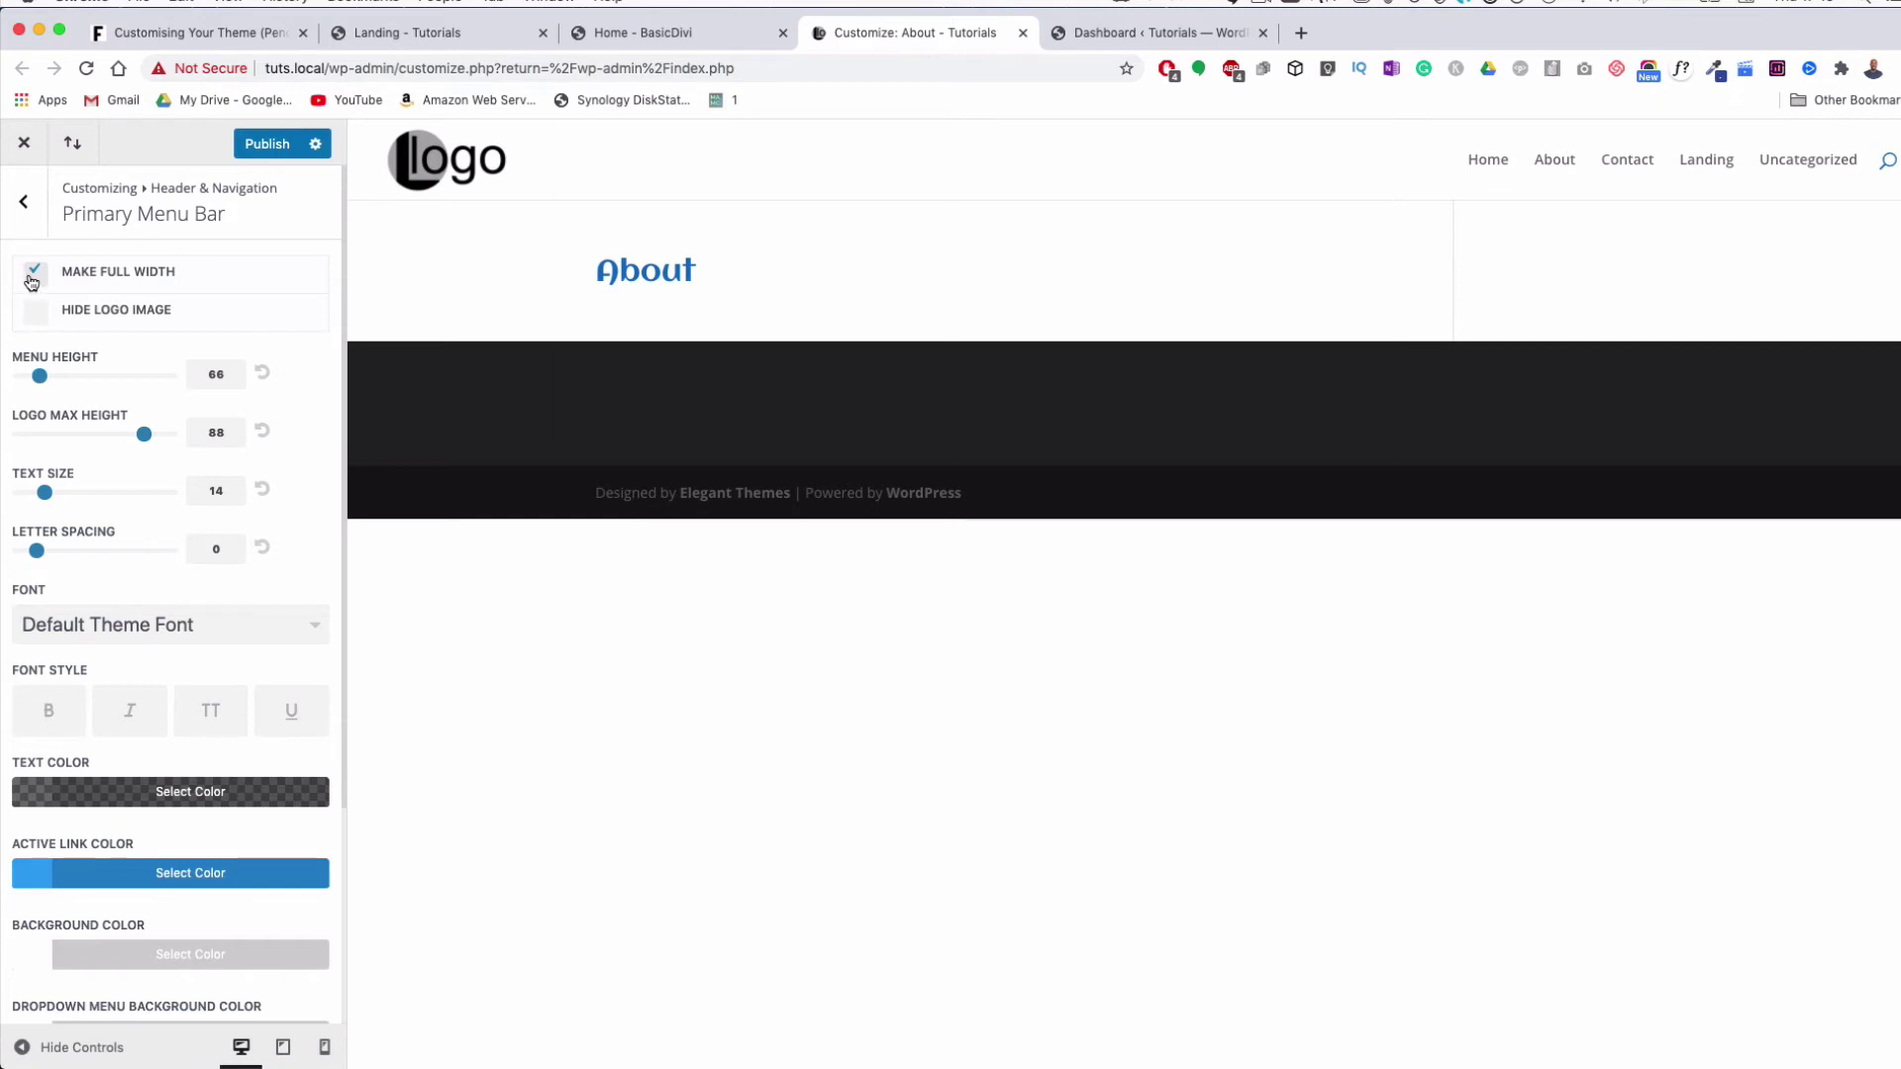
pyautogui.click(32, 283)
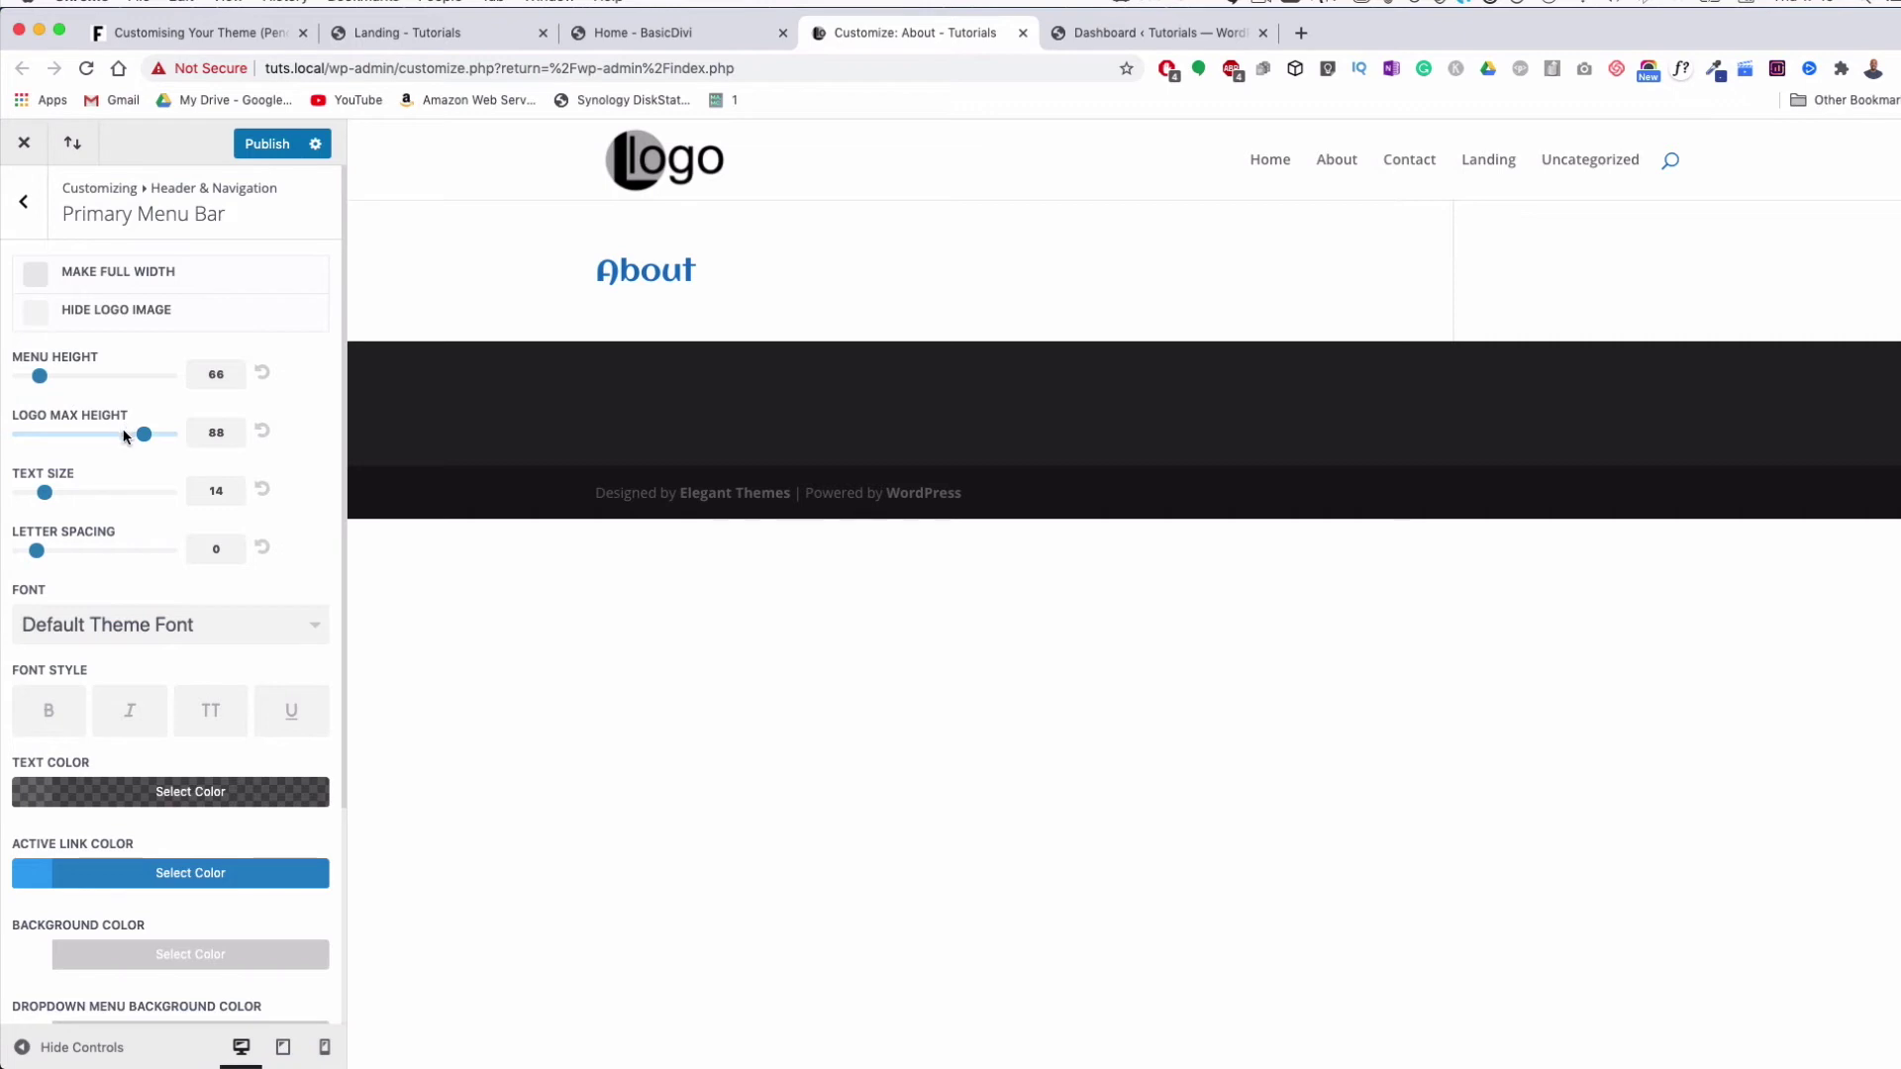
# Try a logo max height of 92 in the primary menu bar and reset it to the default 54
pyautogui.moveTo(145, 437)
pyautogui.mouseDown()
pyautogui.moveTo(2, 446)
pyautogui.moveTo(198, 448)
pyautogui.moveTo(151, 436)
pyautogui.mouseUp()
pyautogui.click(85, 436)
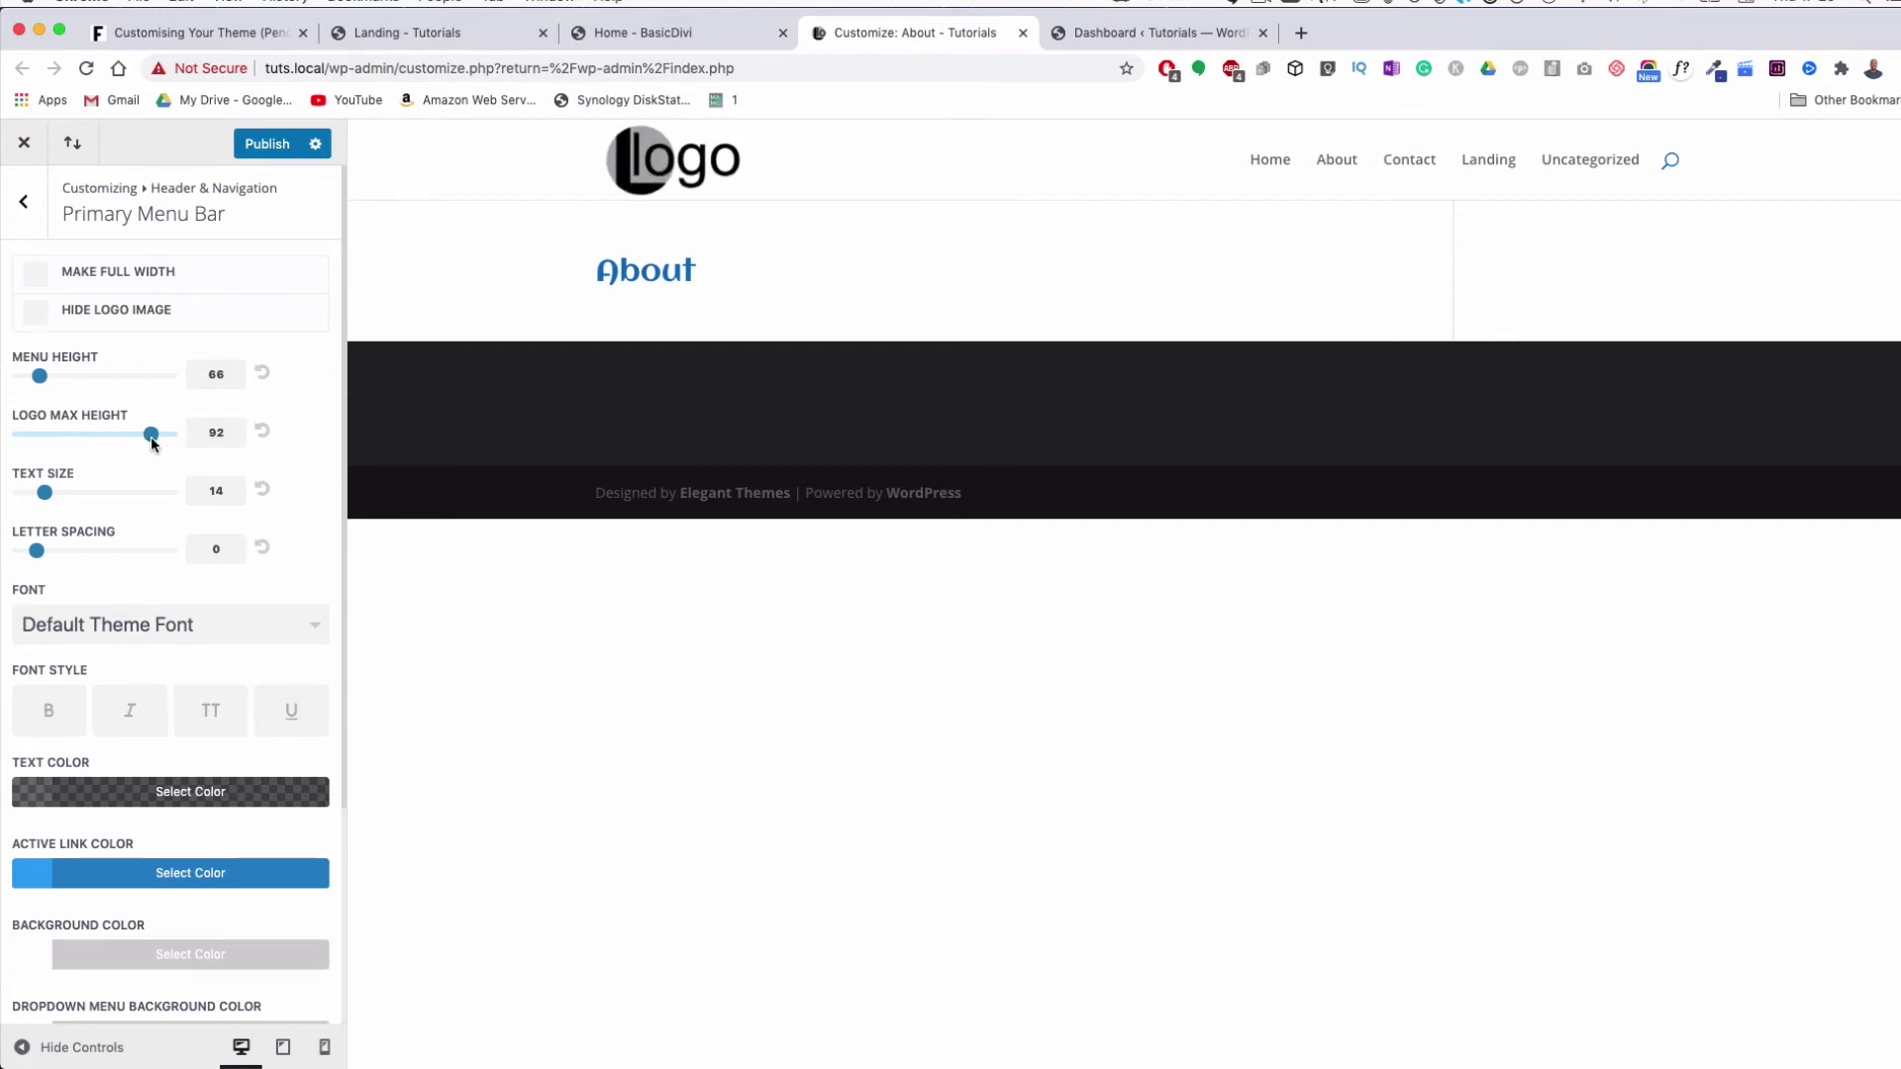
pyautogui.click(263, 432)
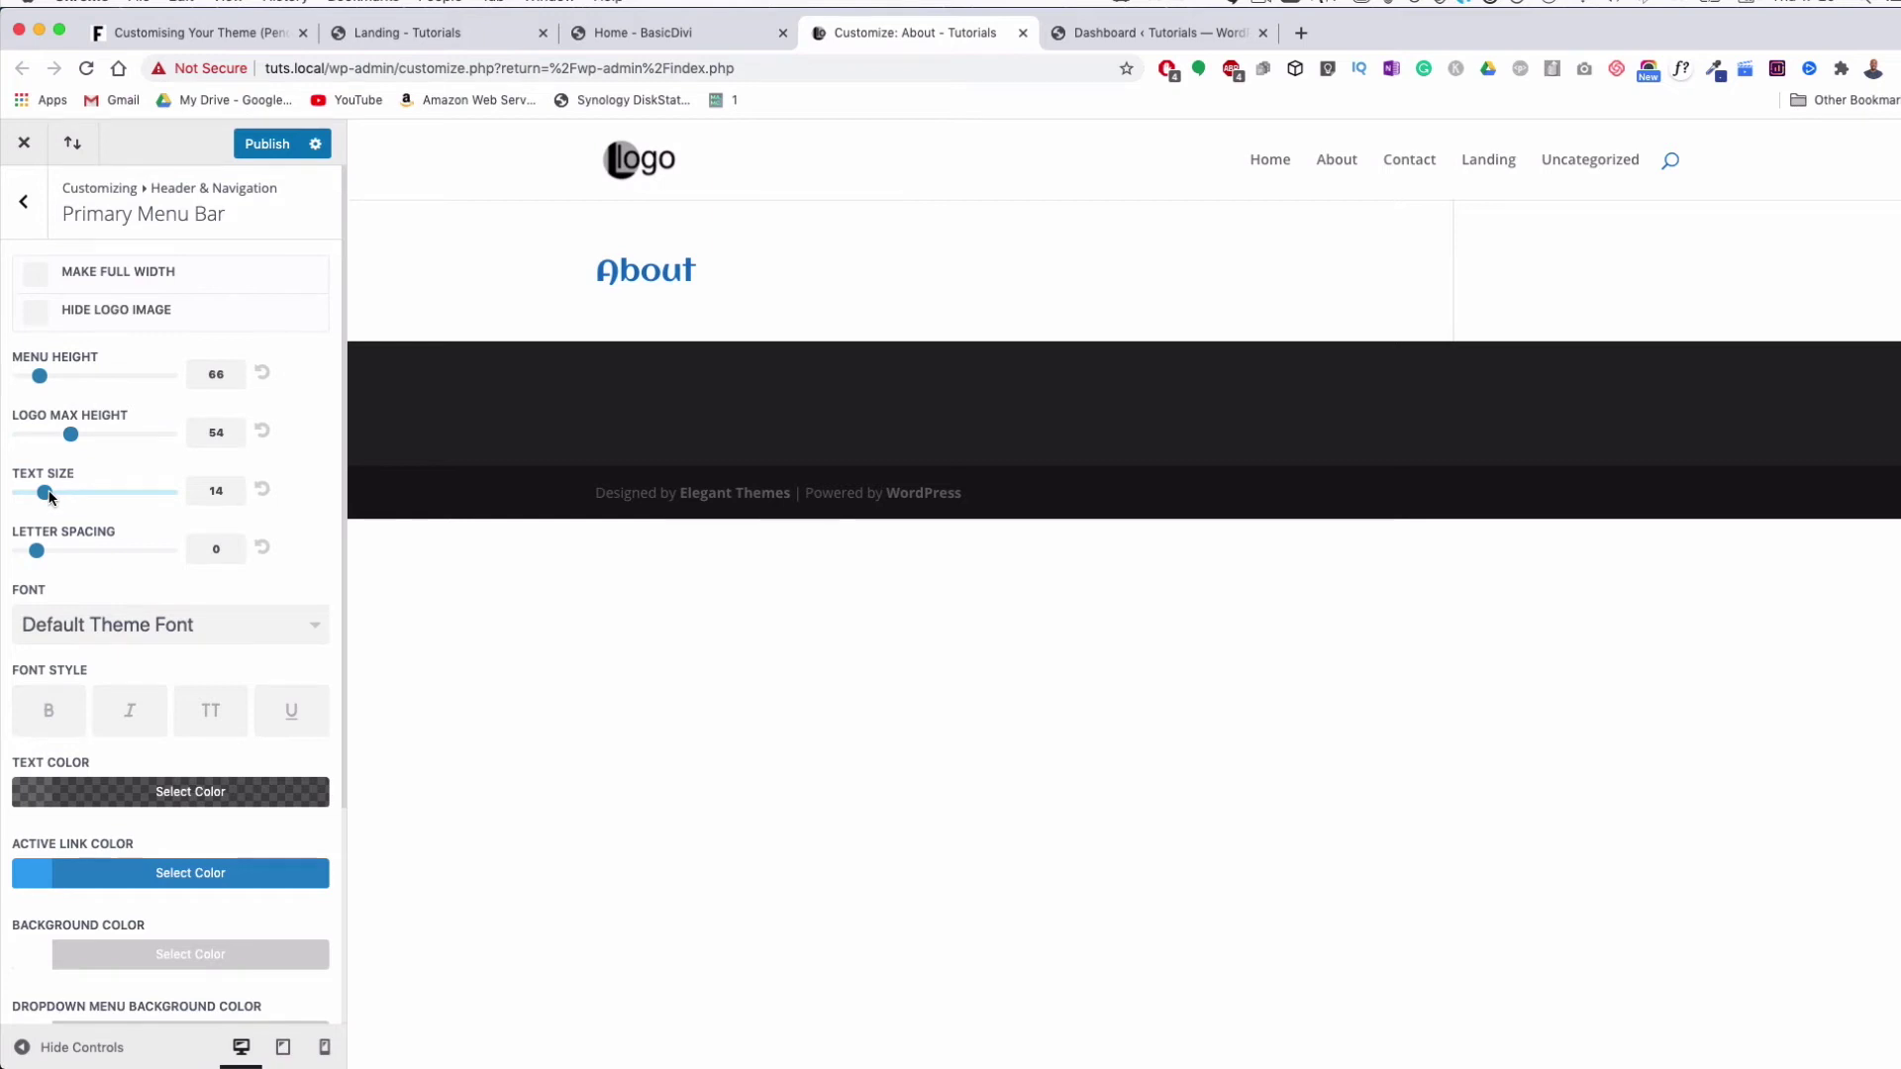
# Set the primary menu's text size to 18 and letter spacing to 2, and return to the main customizer list
pyautogui.moveTo(48, 493); pyautogui.dragTo(74, 543)
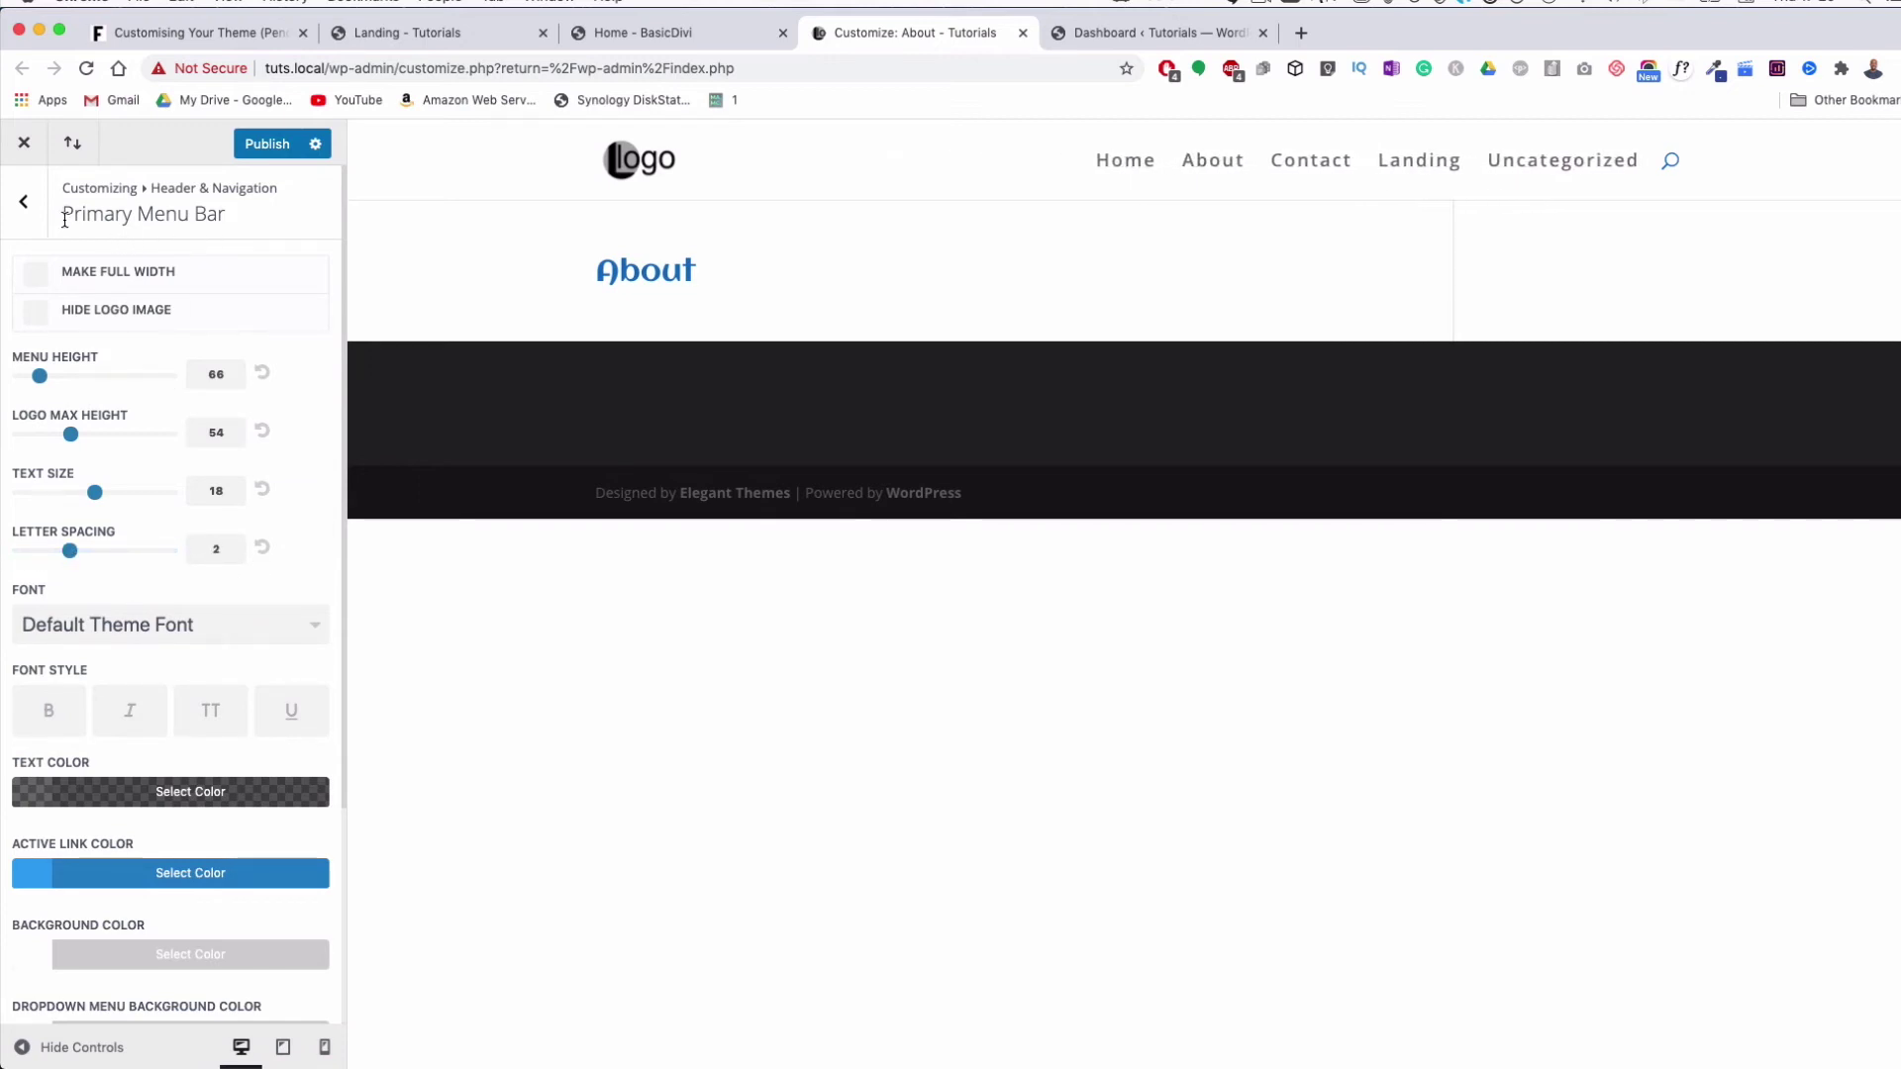
pyautogui.scroll(-1, 113, 859)
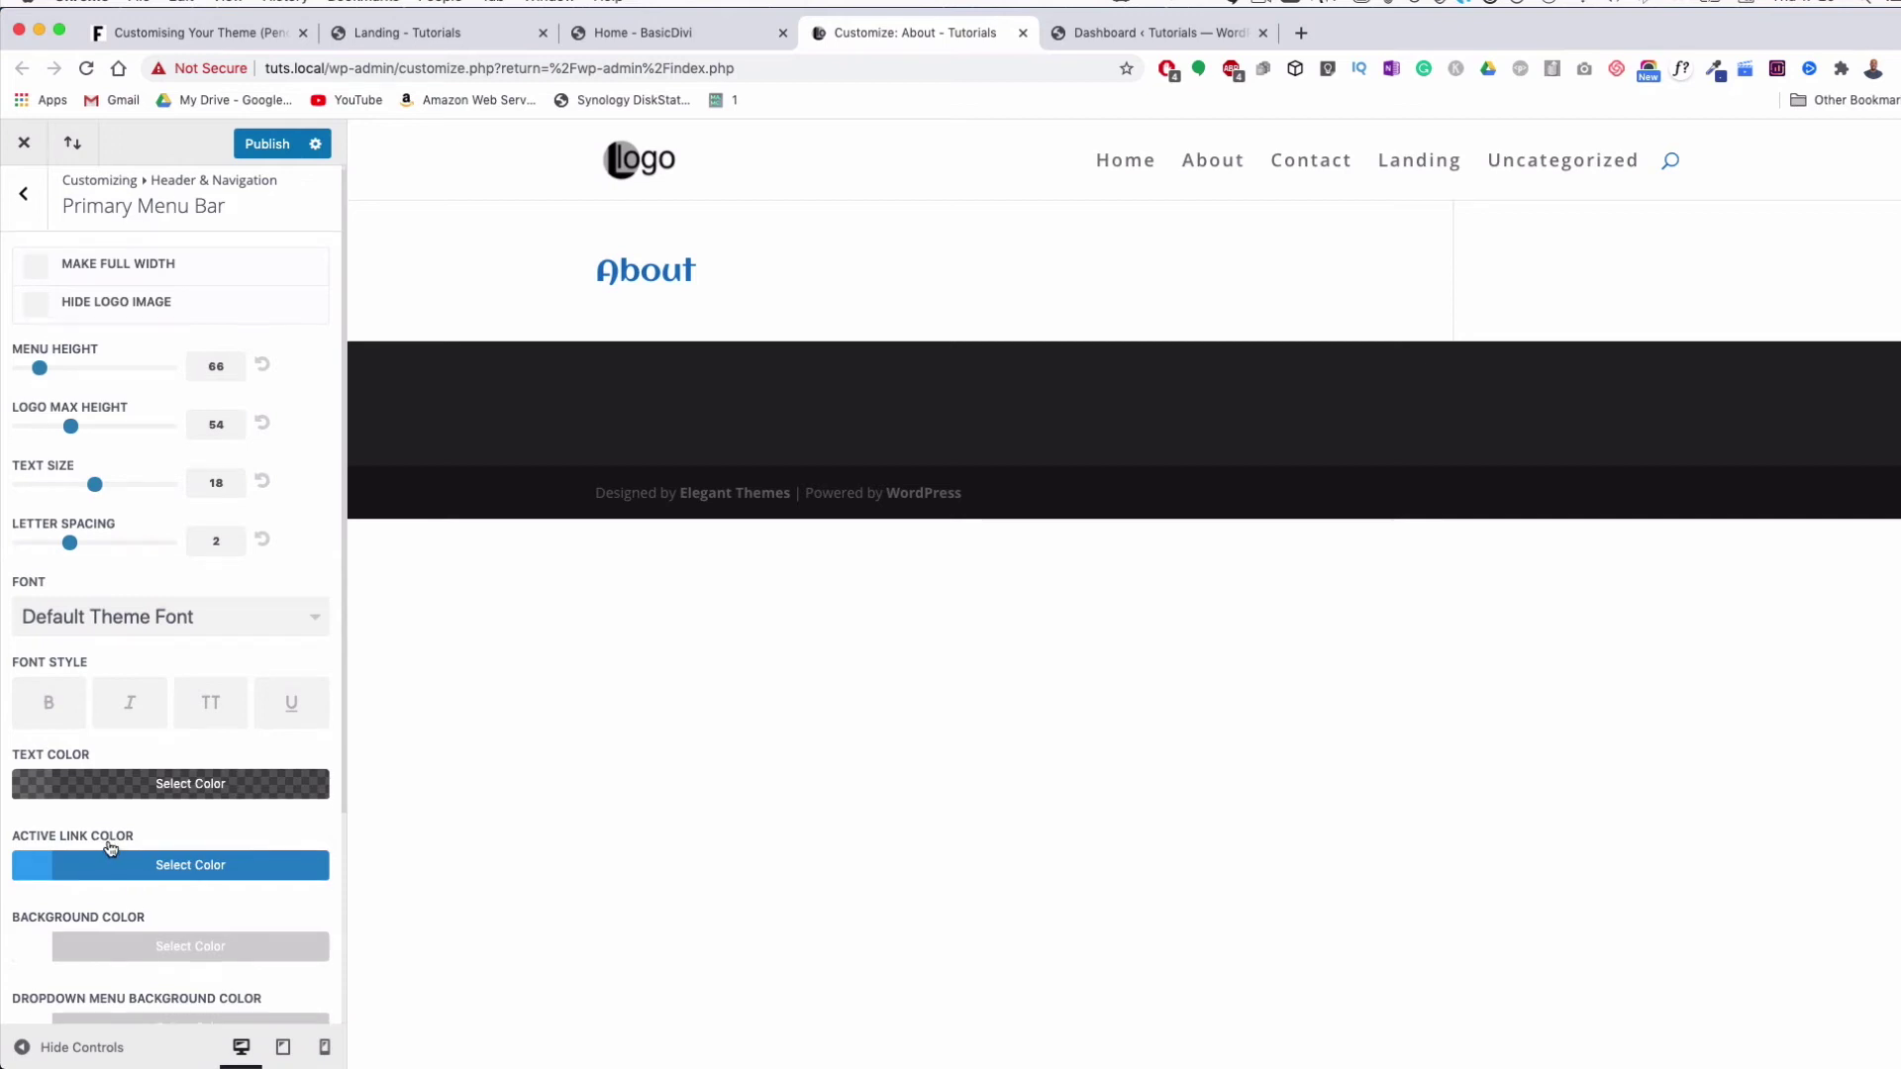
pyautogui.scroll(-1, 111, 848)
pyautogui.scroll(-5, 59, 829)
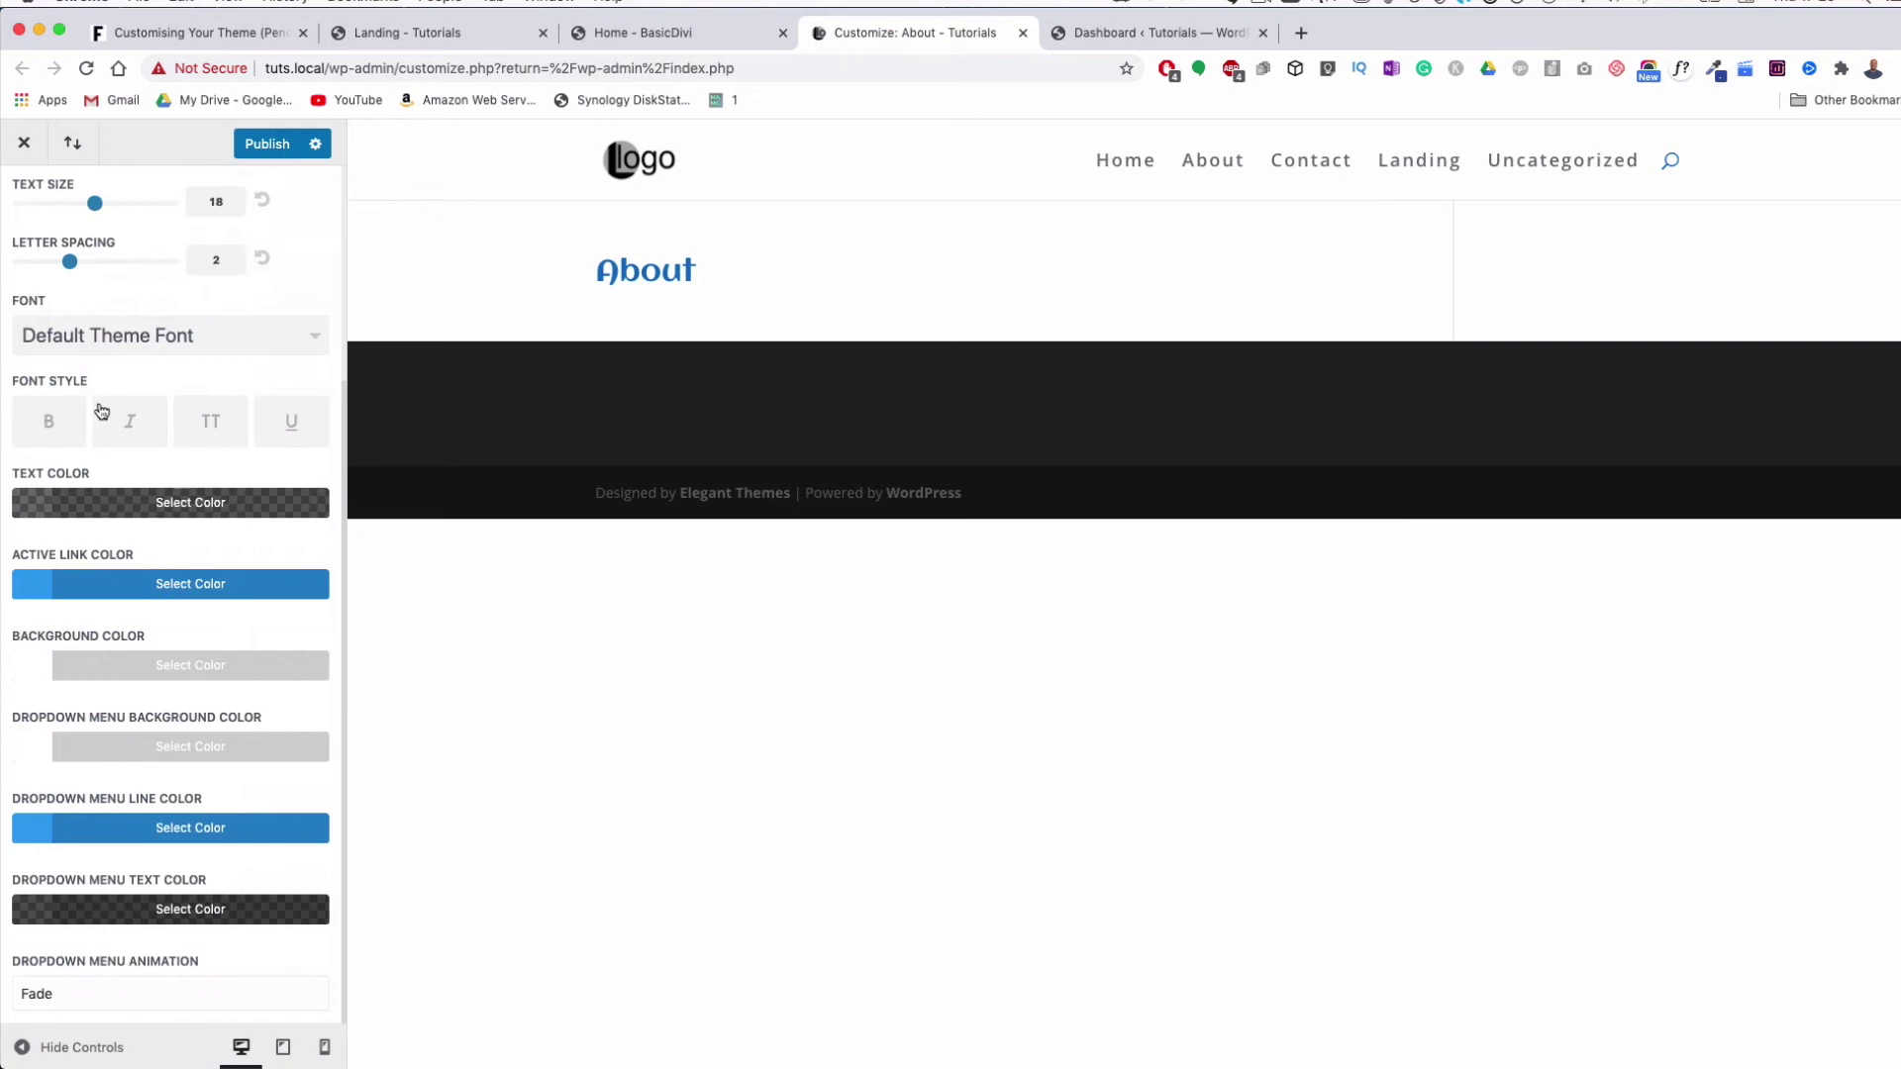
pyautogui.scroll(8, 35, 262)
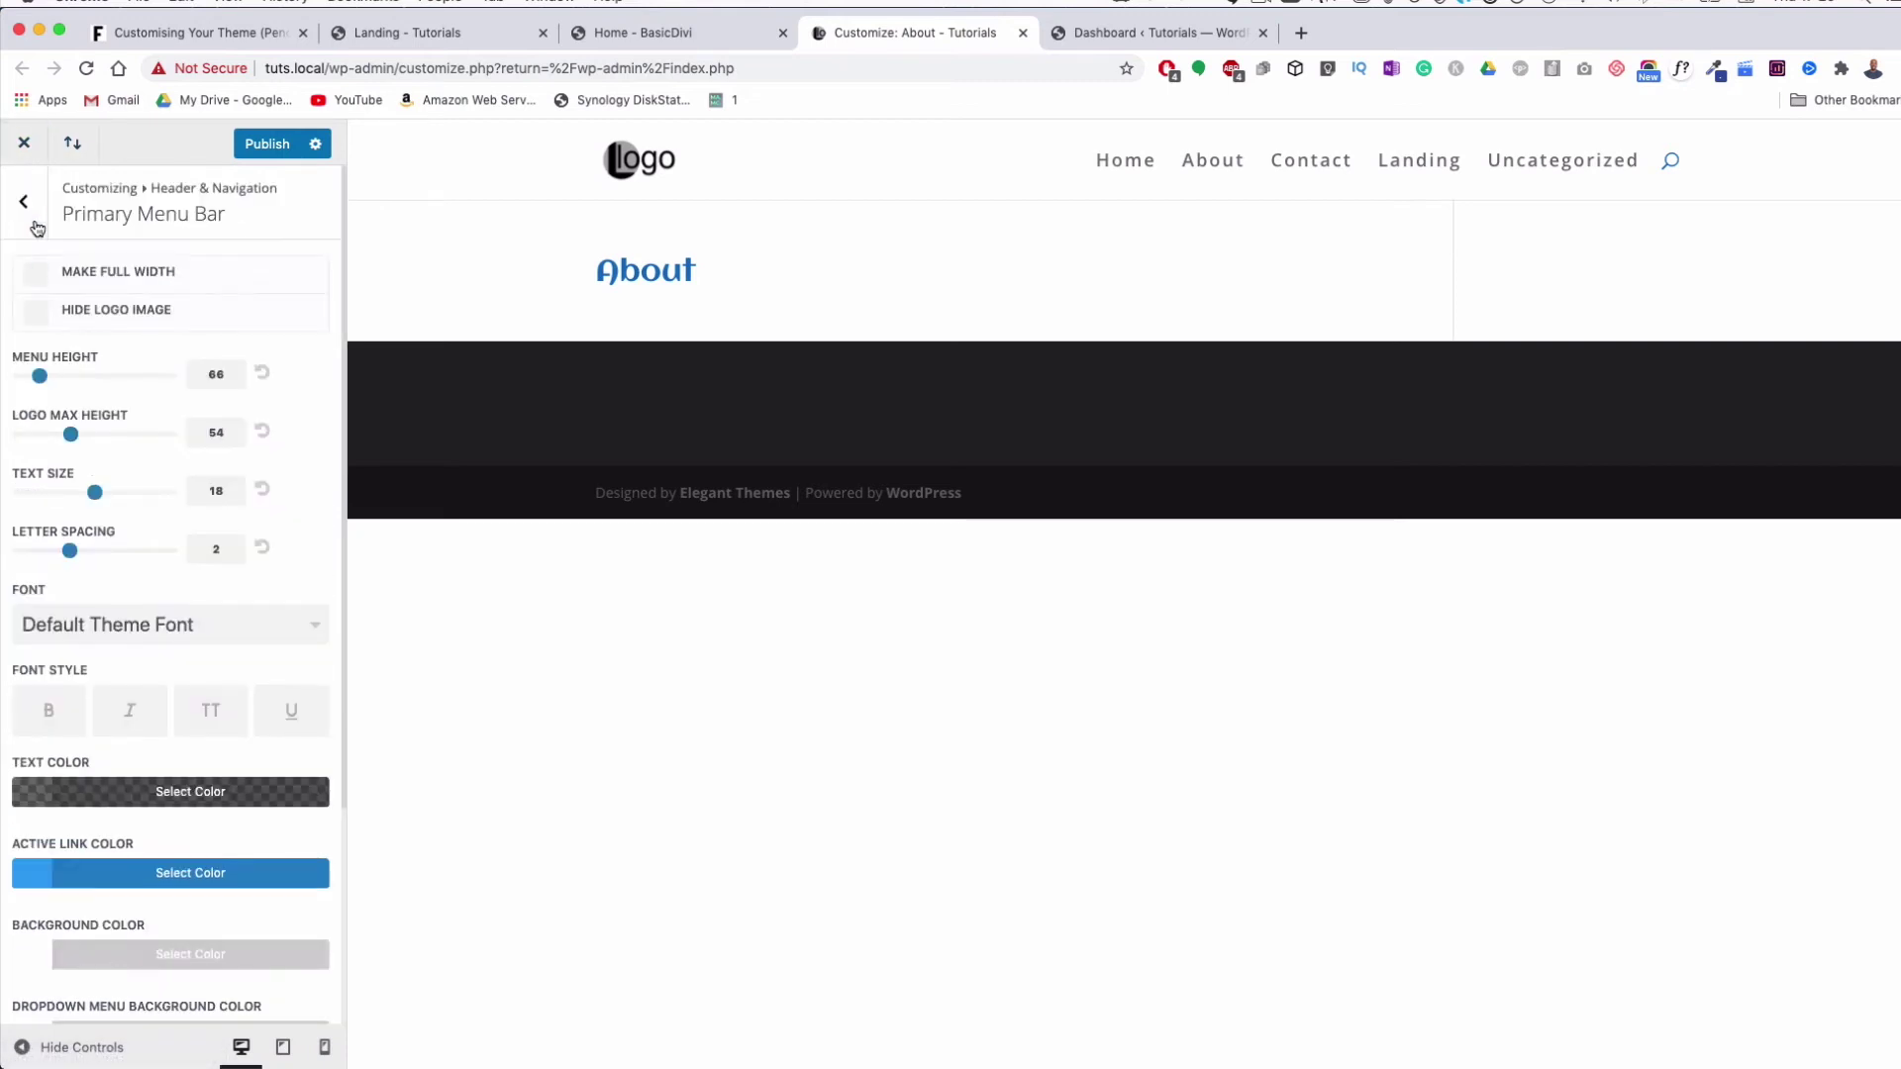
pyautogui.click(30, 218)
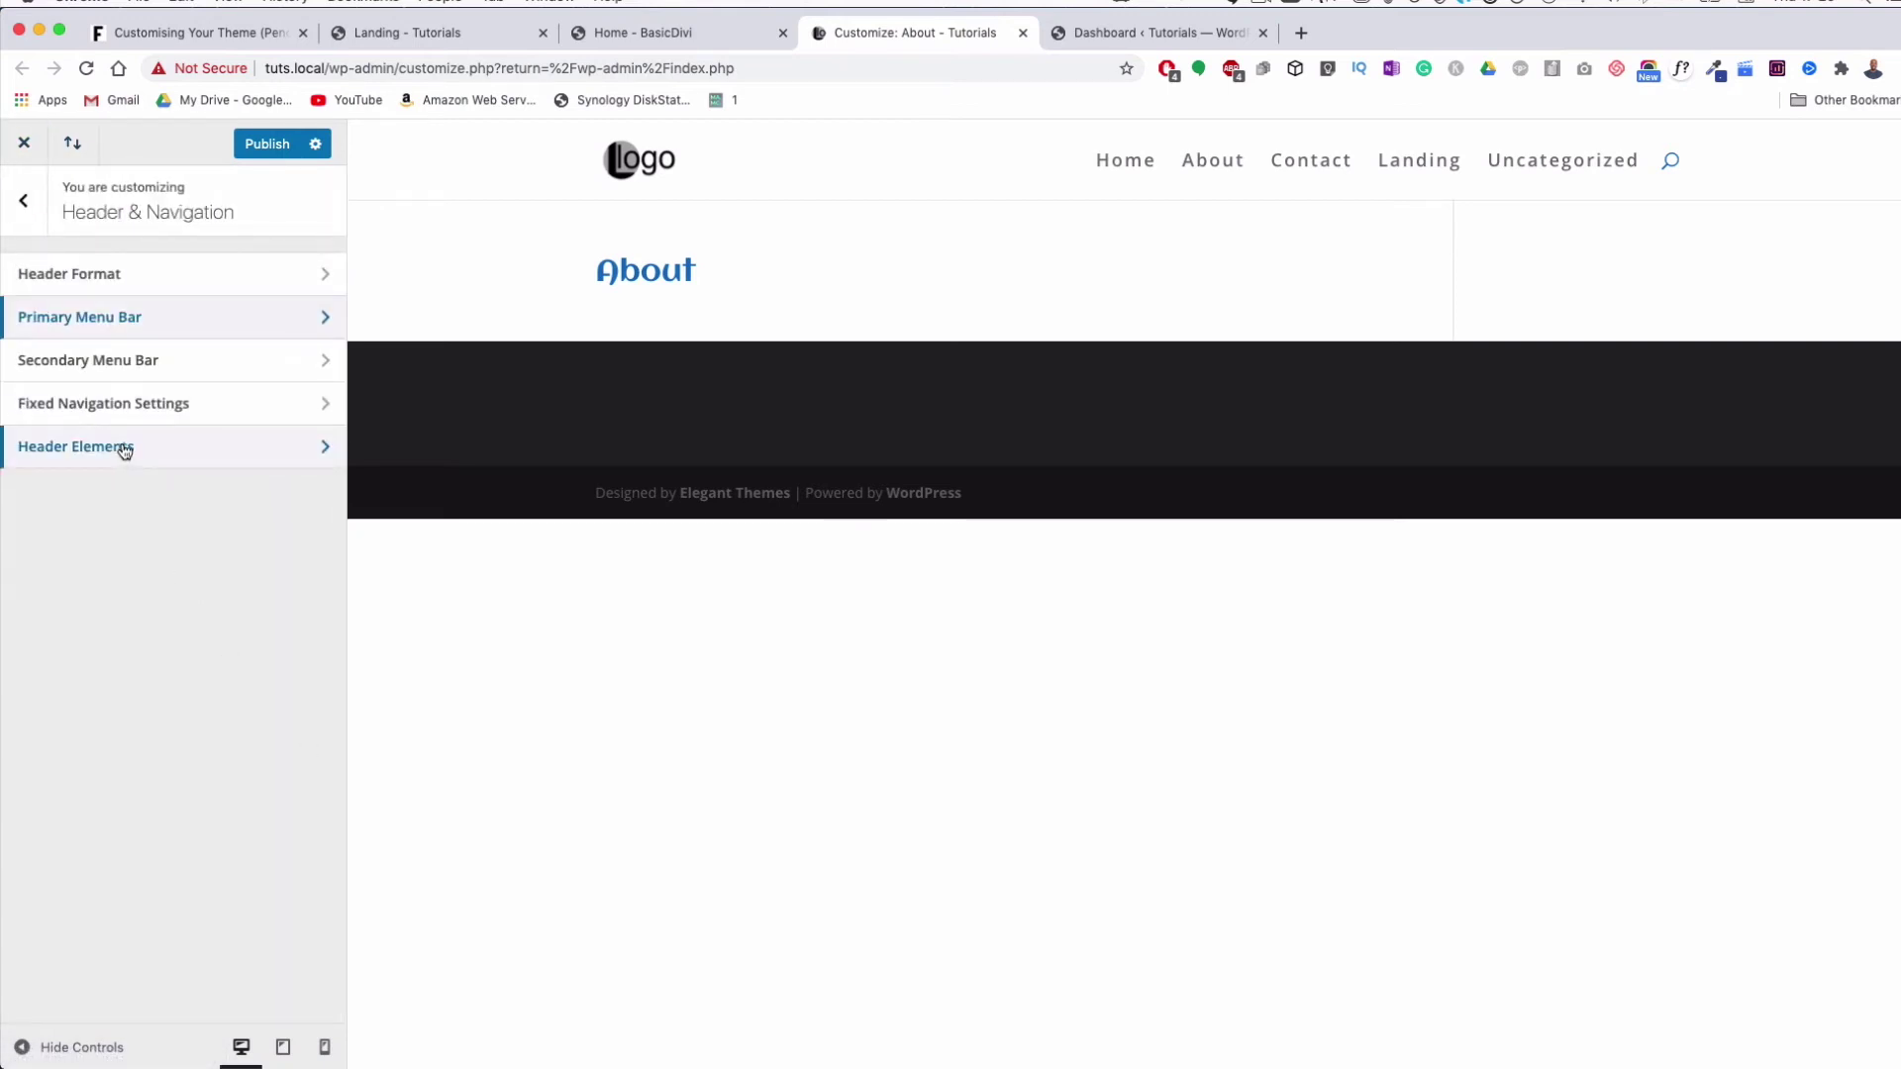
pyautogui.click(26, 203)
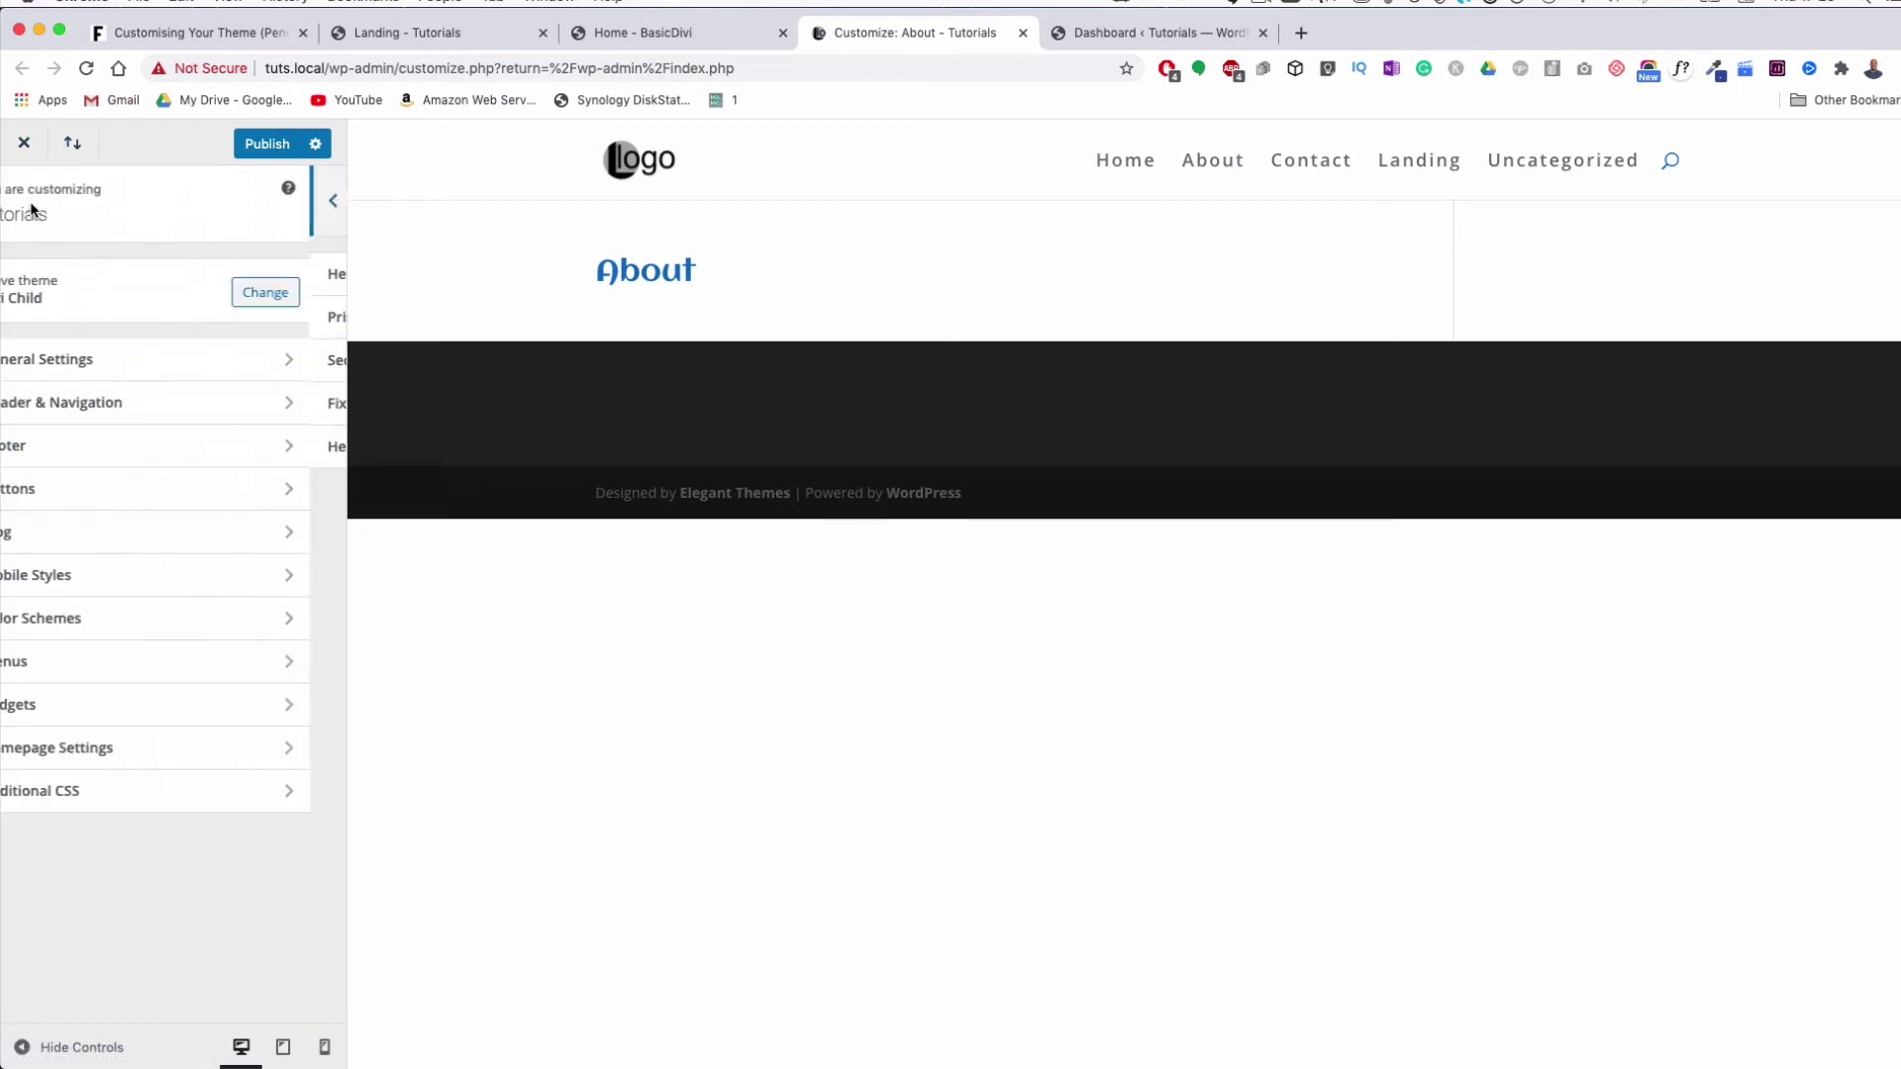
# Review the Footer sections and the Buttons Style settings, leaving everything at its current values
pyautogui.click(78, 457)
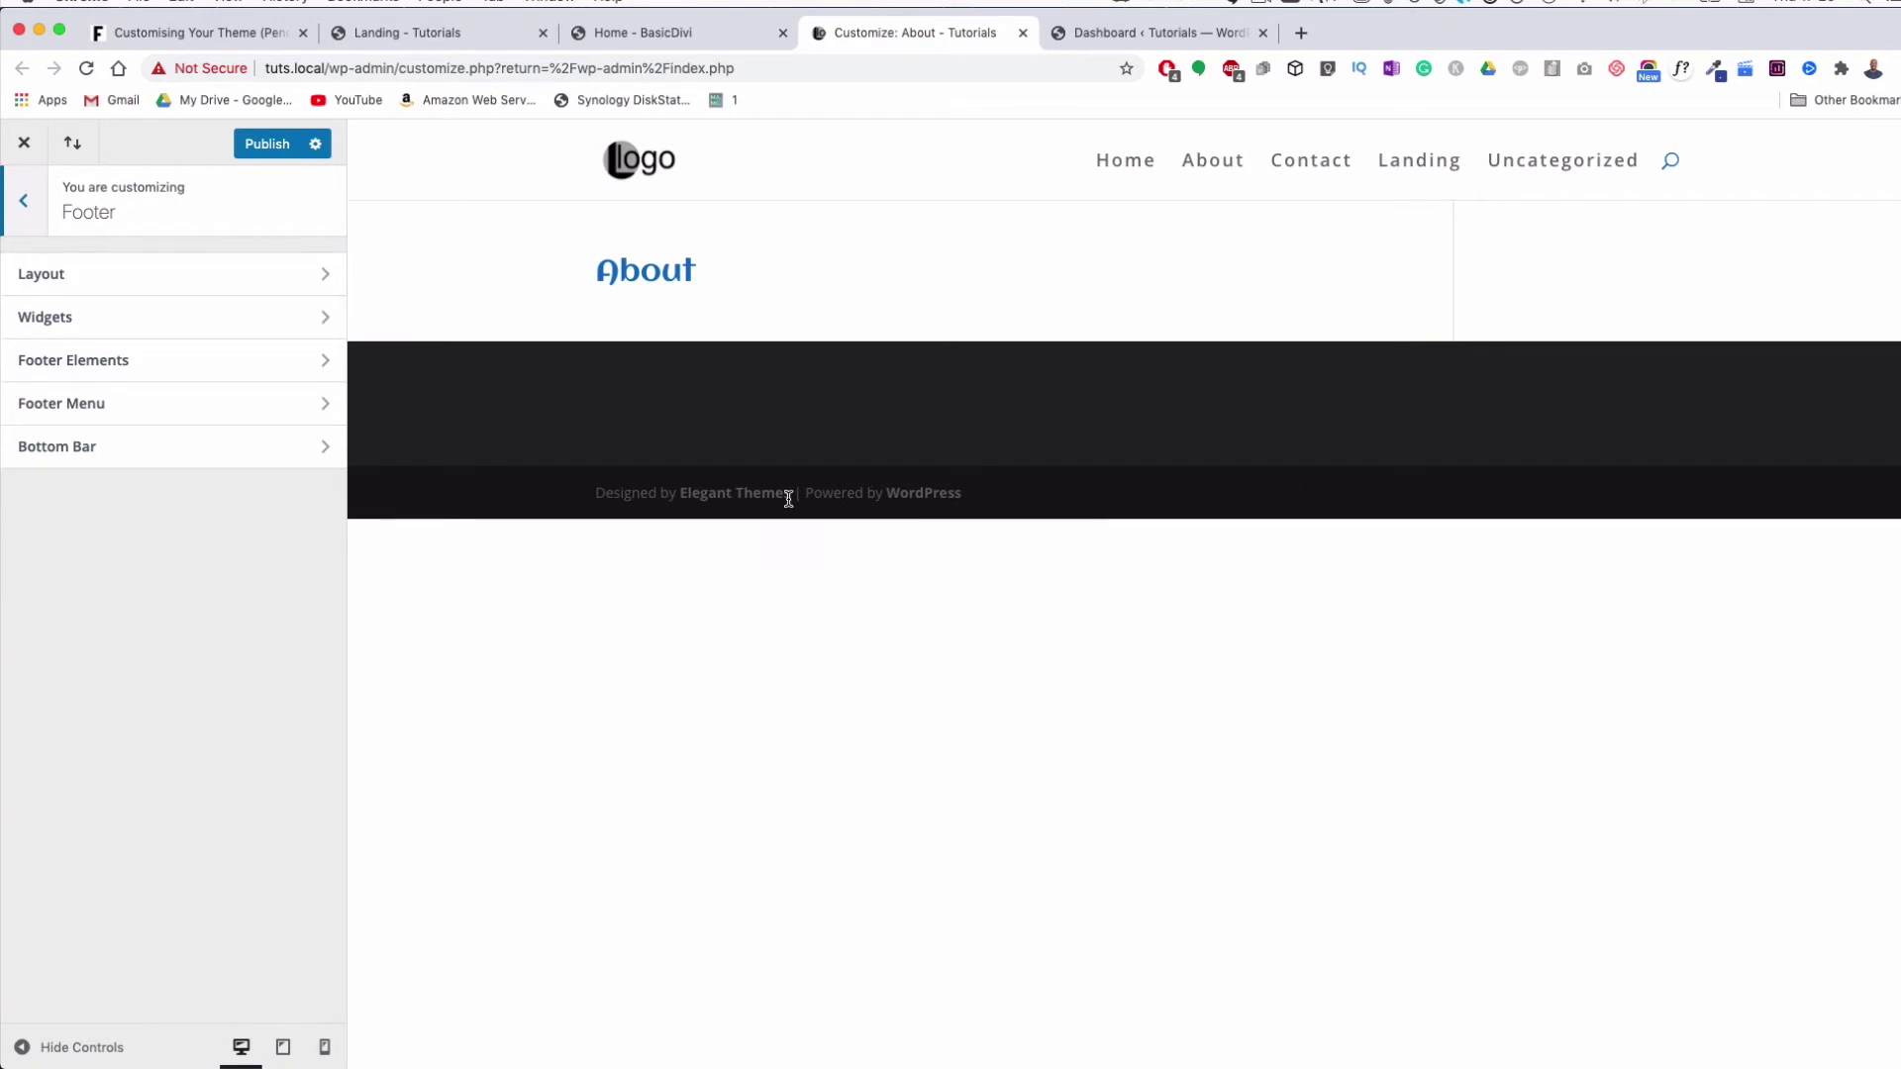
pyautogui.click(21, 206)
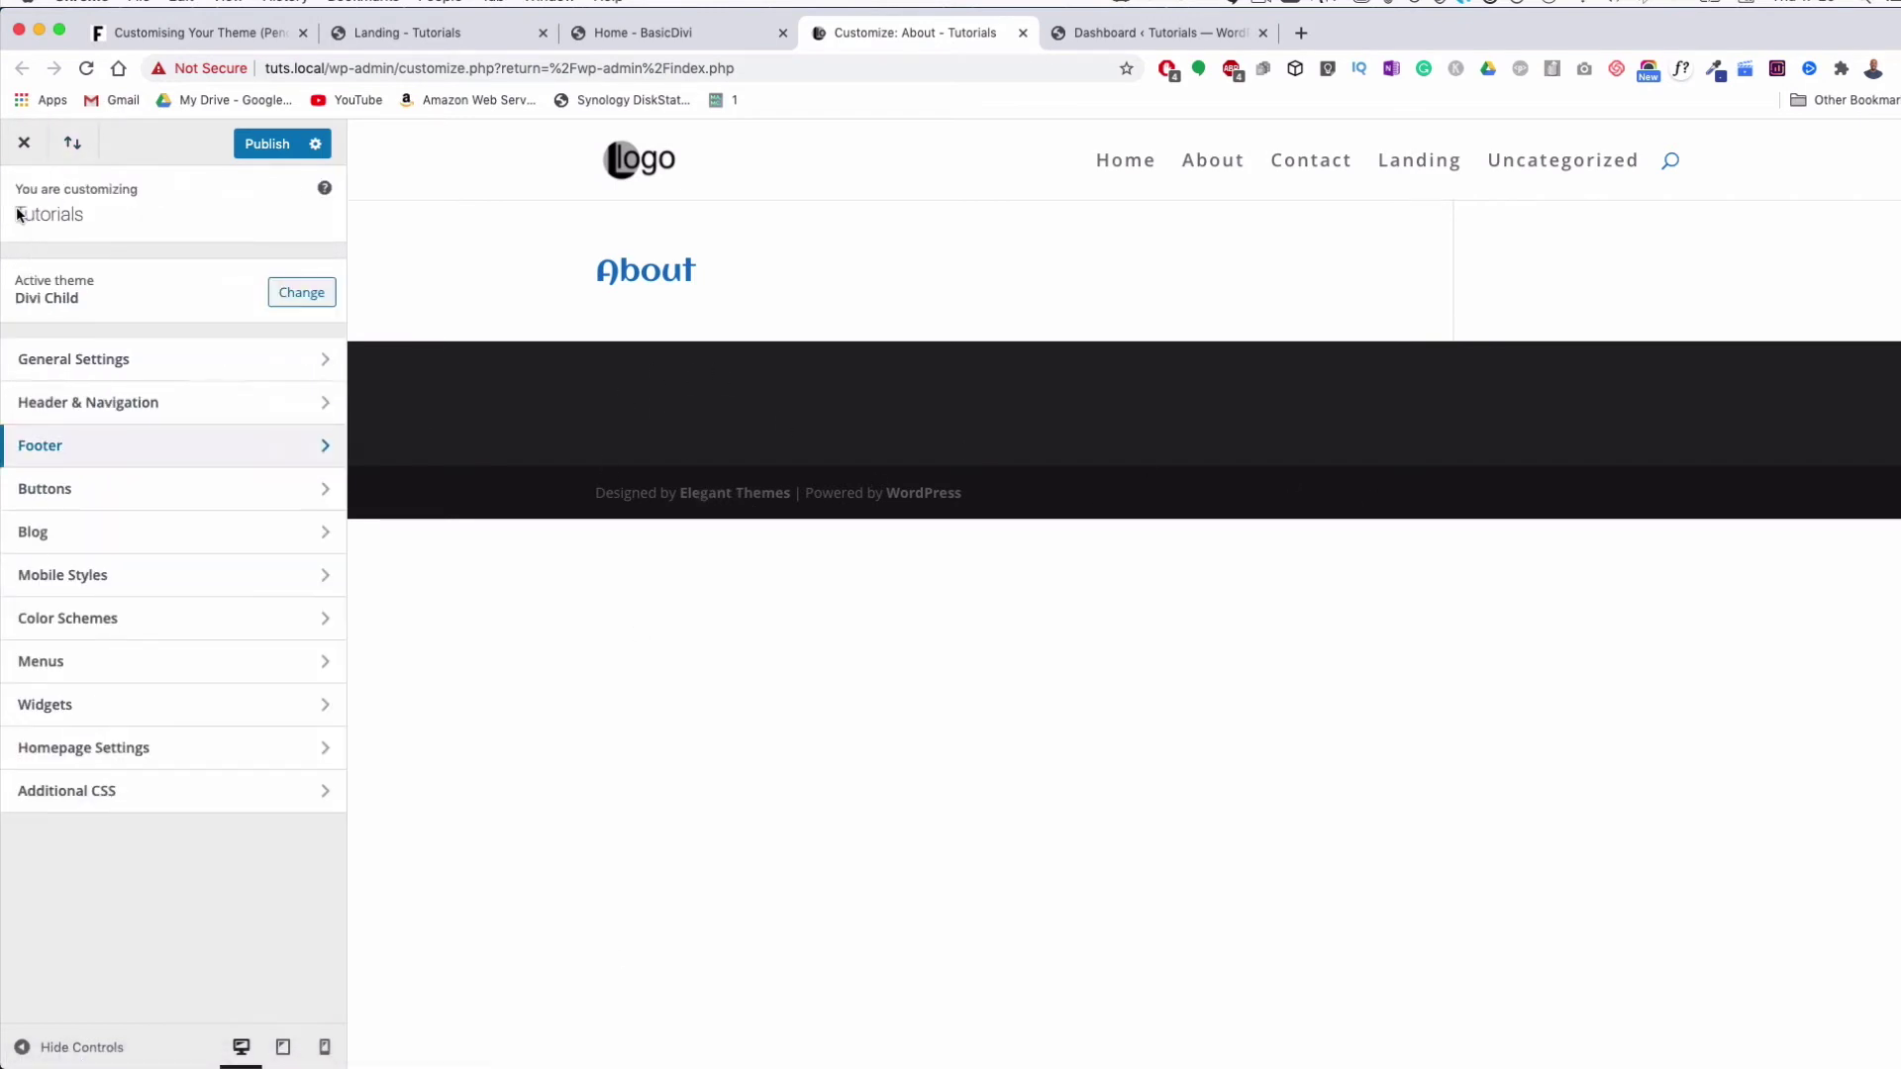
pyautogui.click(57, 500)
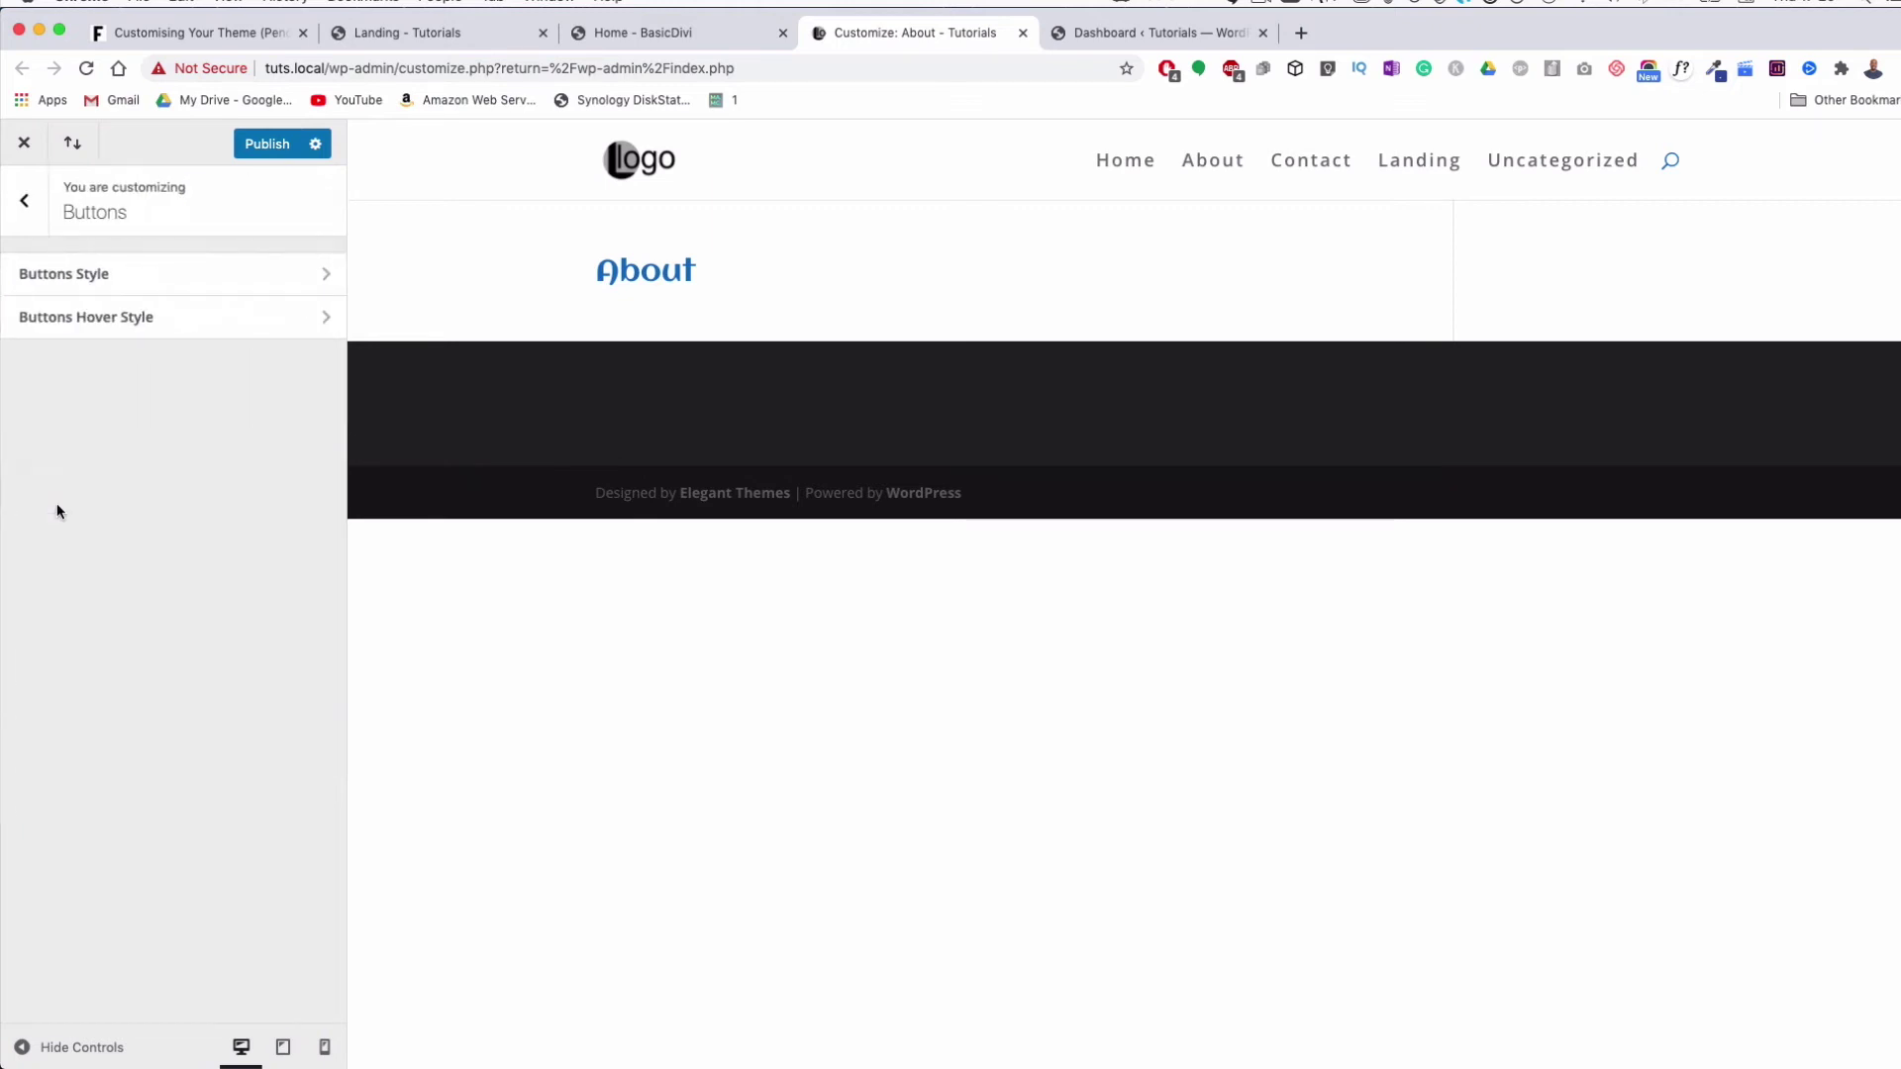
pyautogui.click(81, 277)
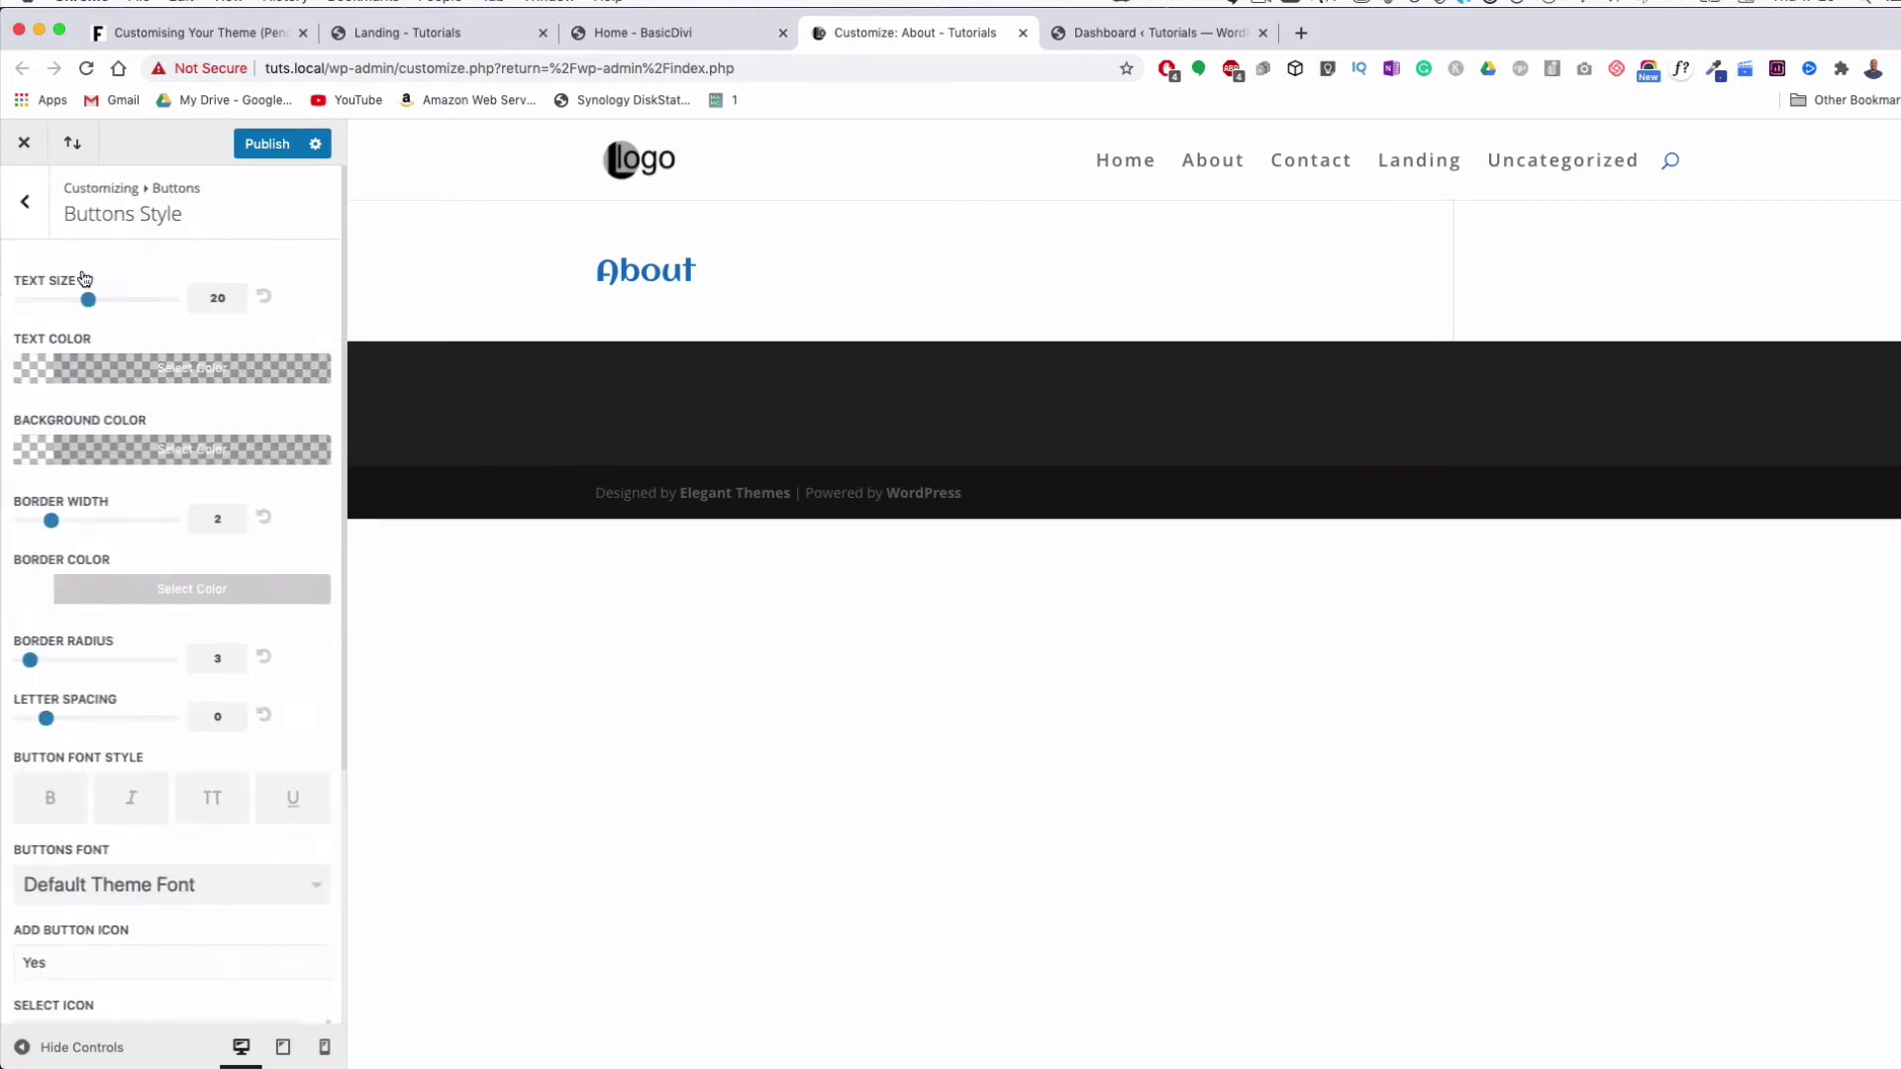
pyautogui.scroll(-4, 110, 512)
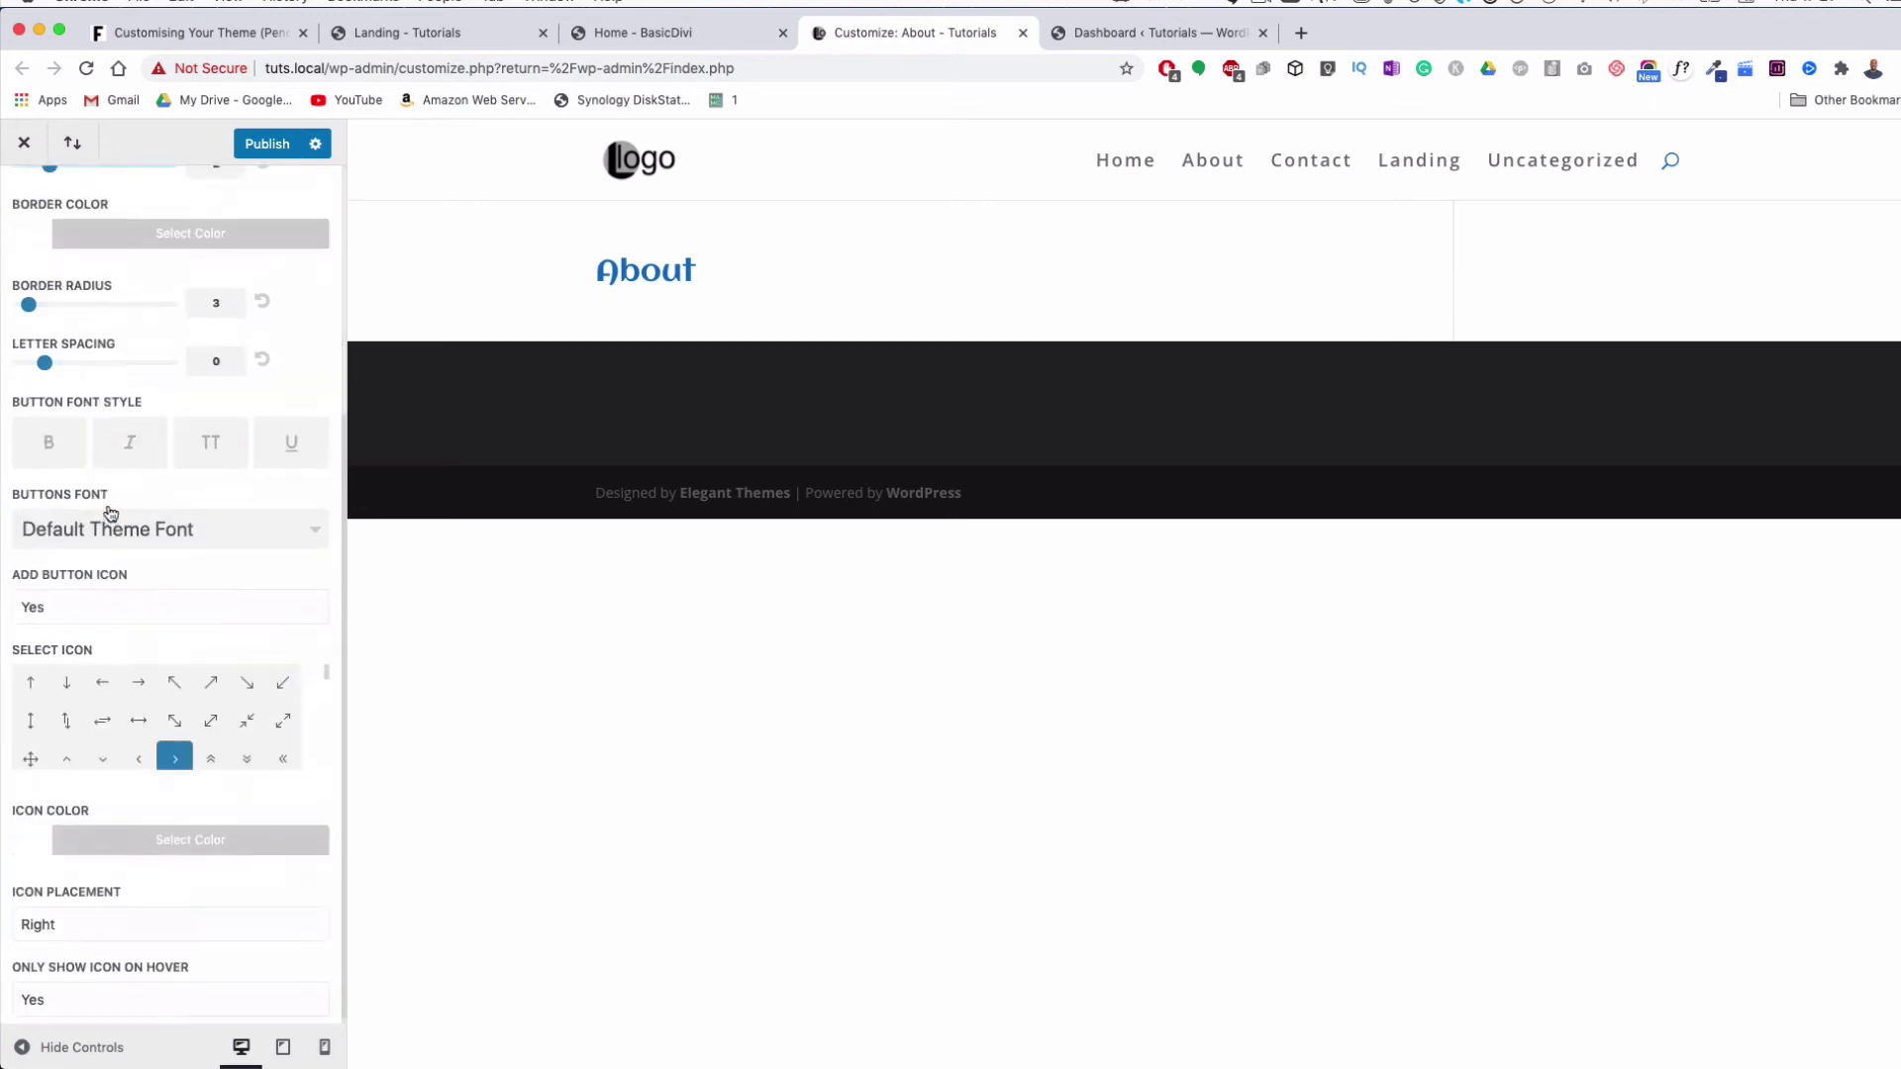
pyautogui.scroll(4, 104, 505)
pyautogui.click(23, 201)
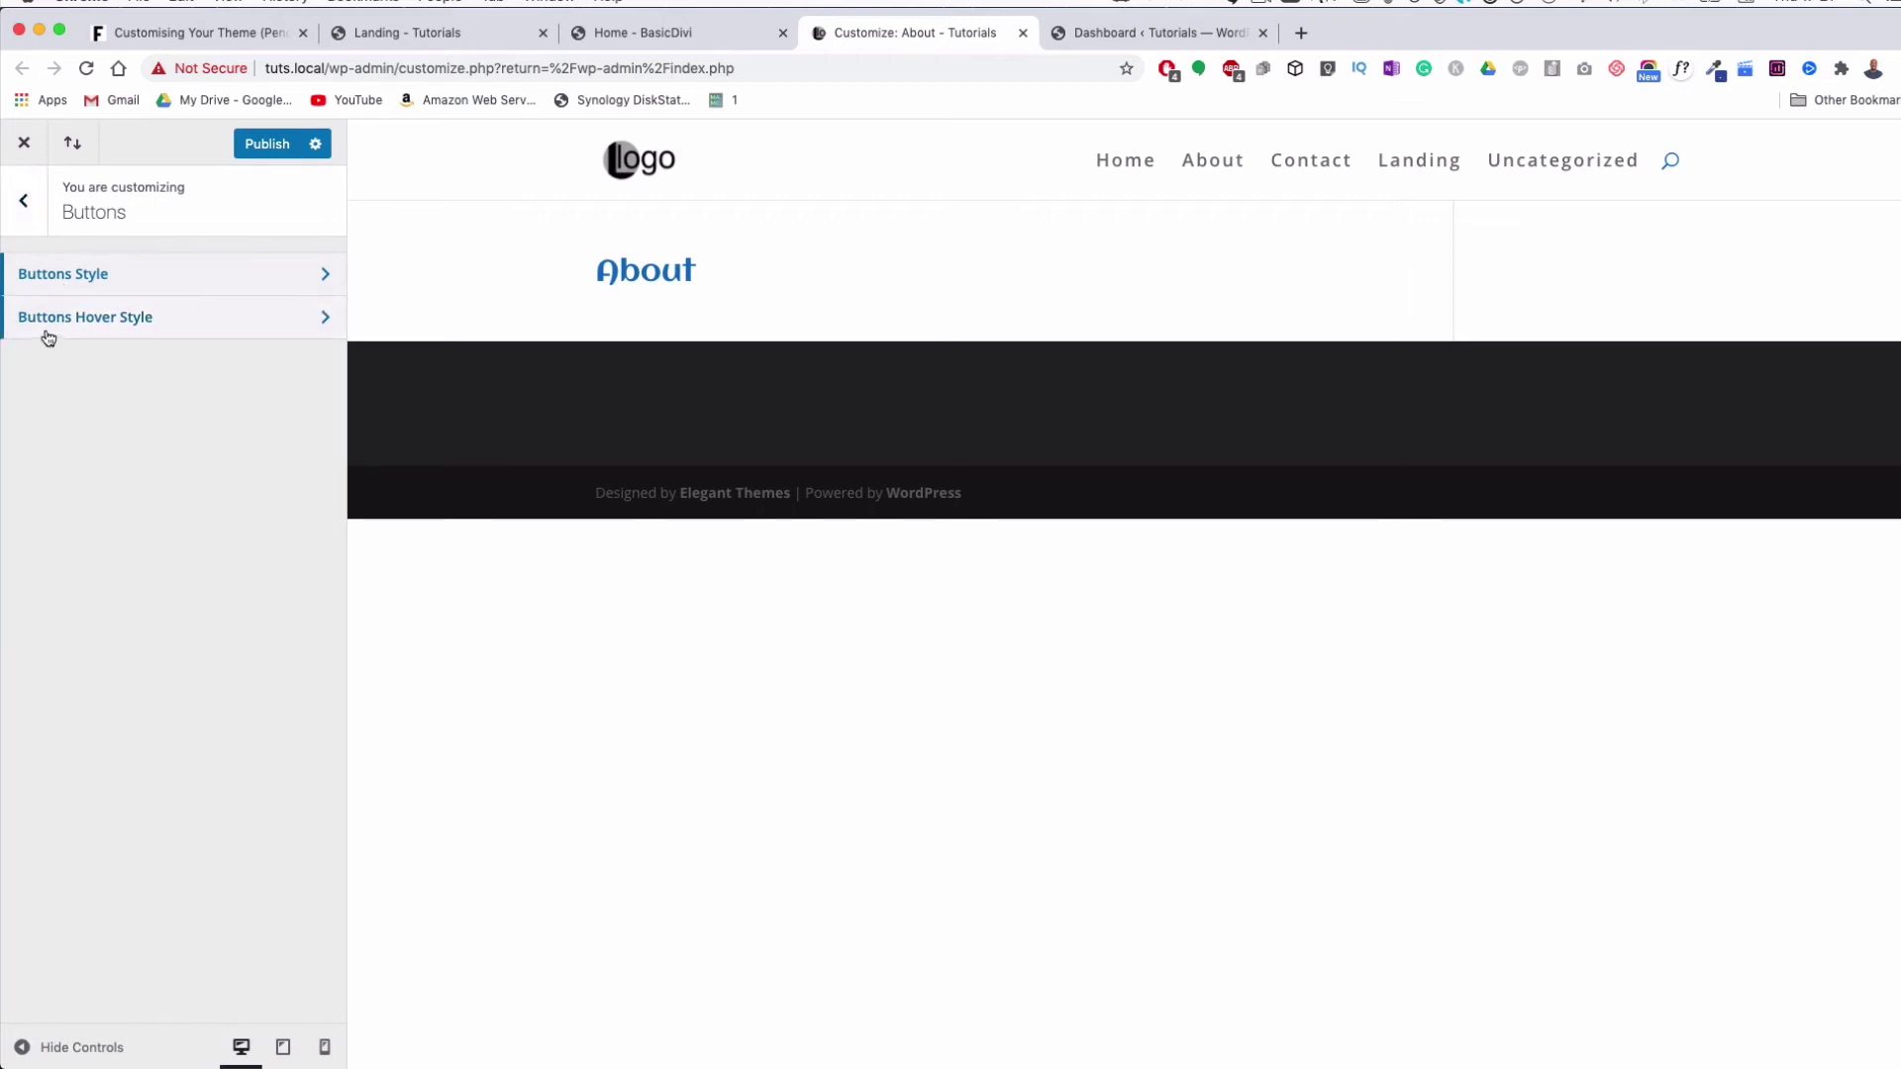
pyautogui.click(23, 200)
# Review the Blog section's Post settings for meta and header text, and return to the main customizer list
pyautogui.click(70, 537)
pyautogui.click(84, 274)
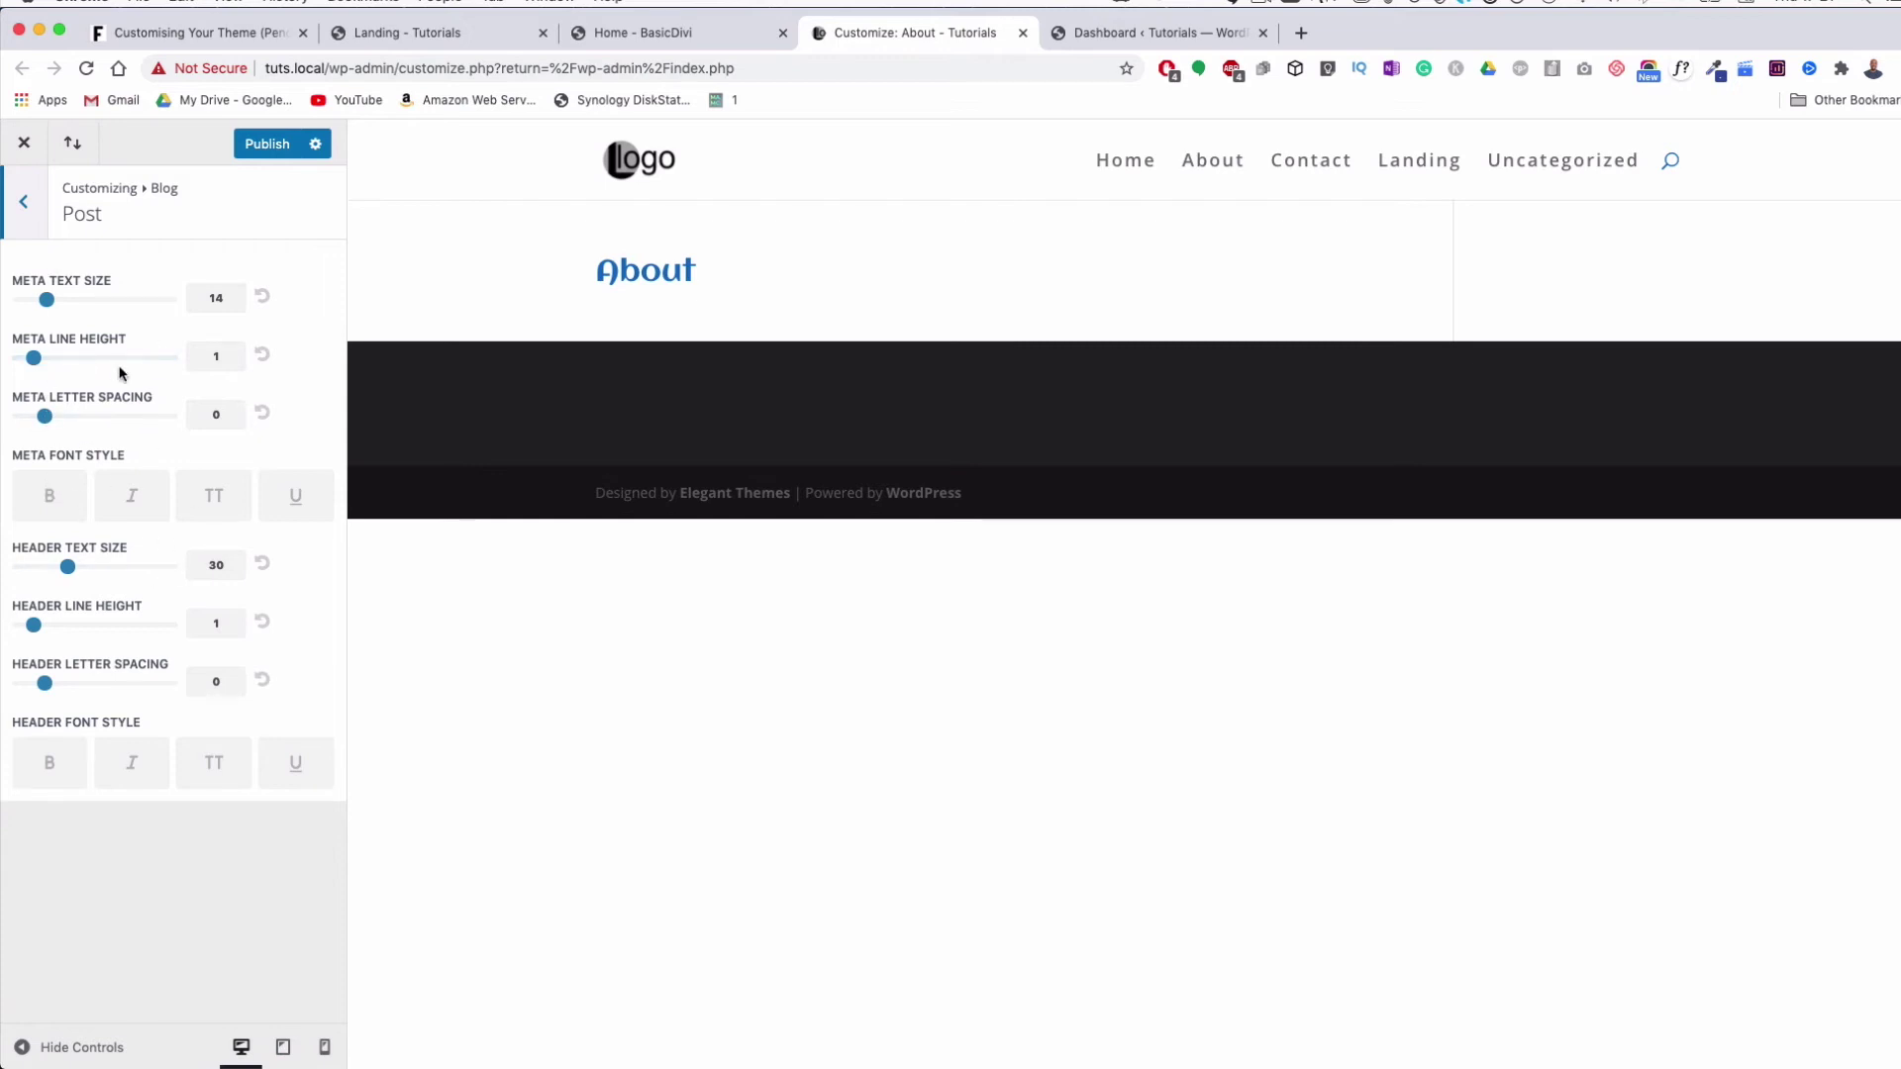
pyautogui.click(34, 224)
pyautogui.click(21, 204)
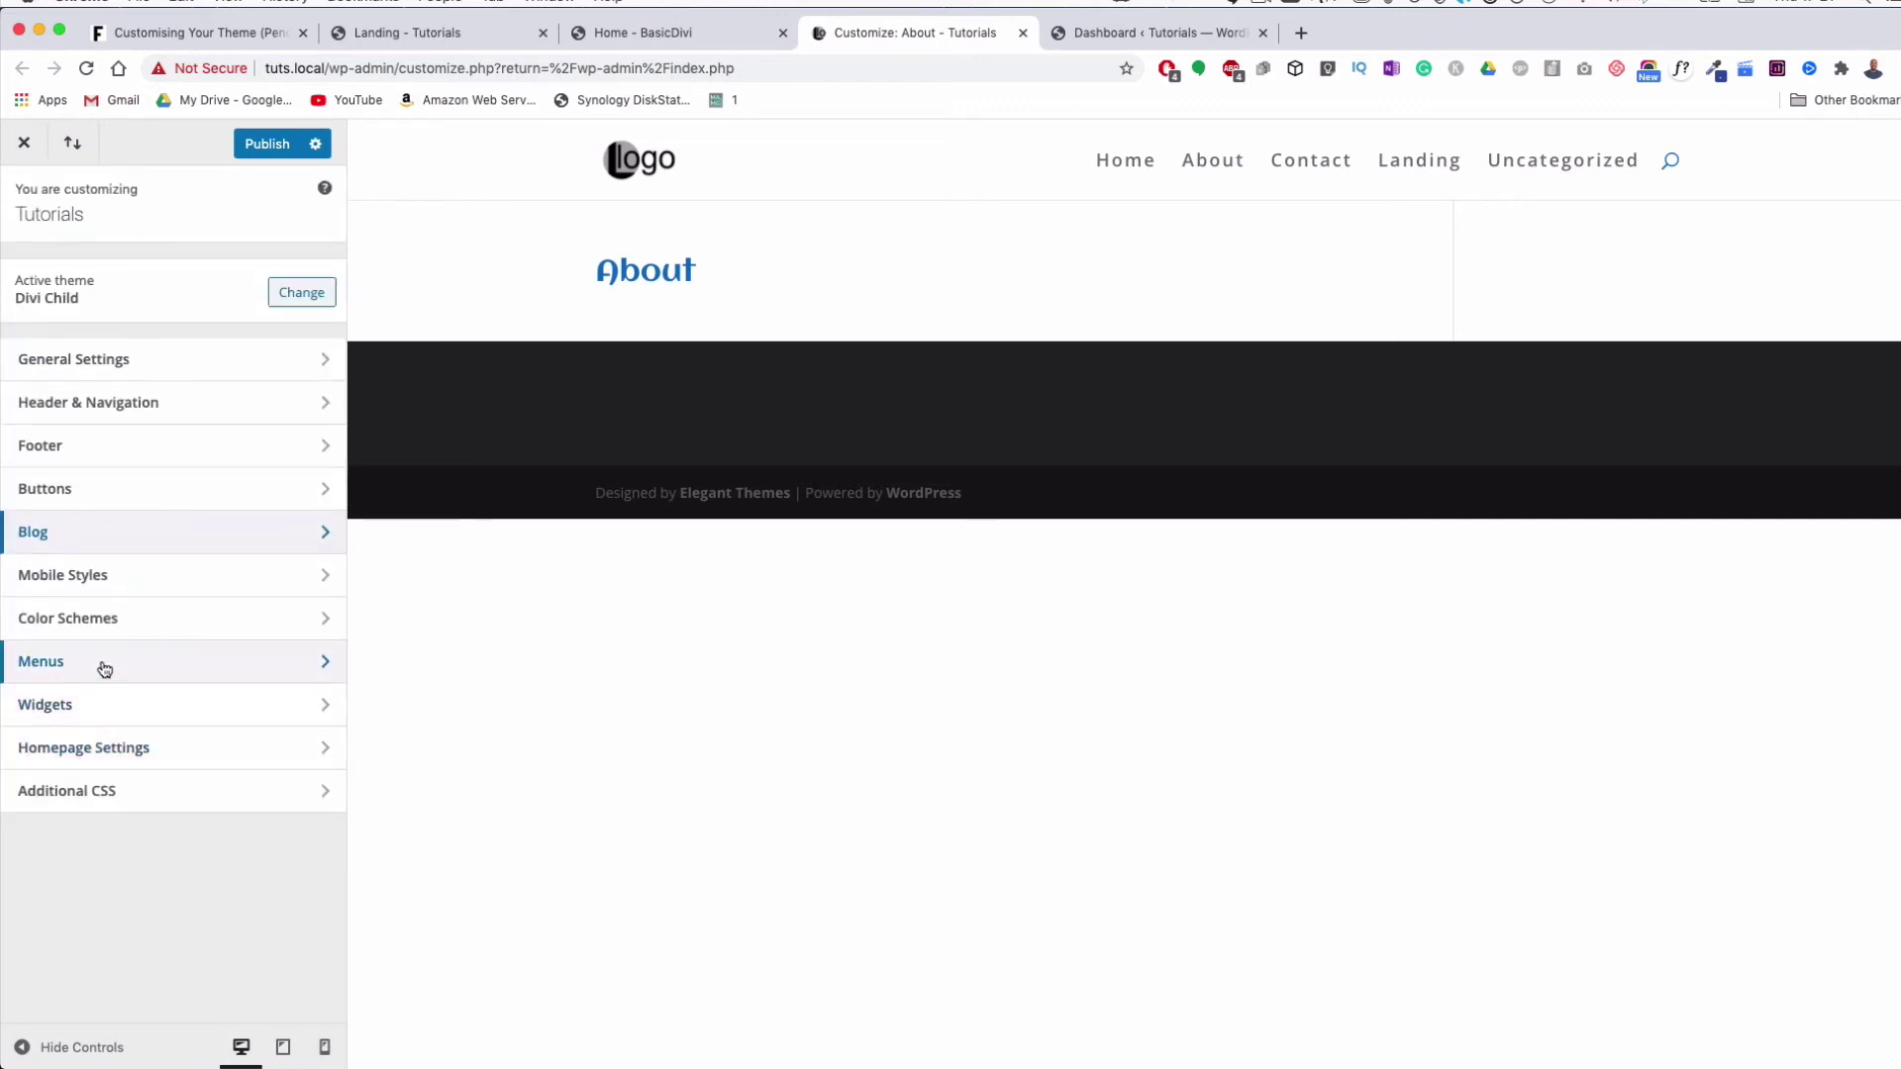
# Review the Phone and Mobile Menu settings under Mobile Styles, previewing the expanded mobile menu
pyautogui.click(115, 583)
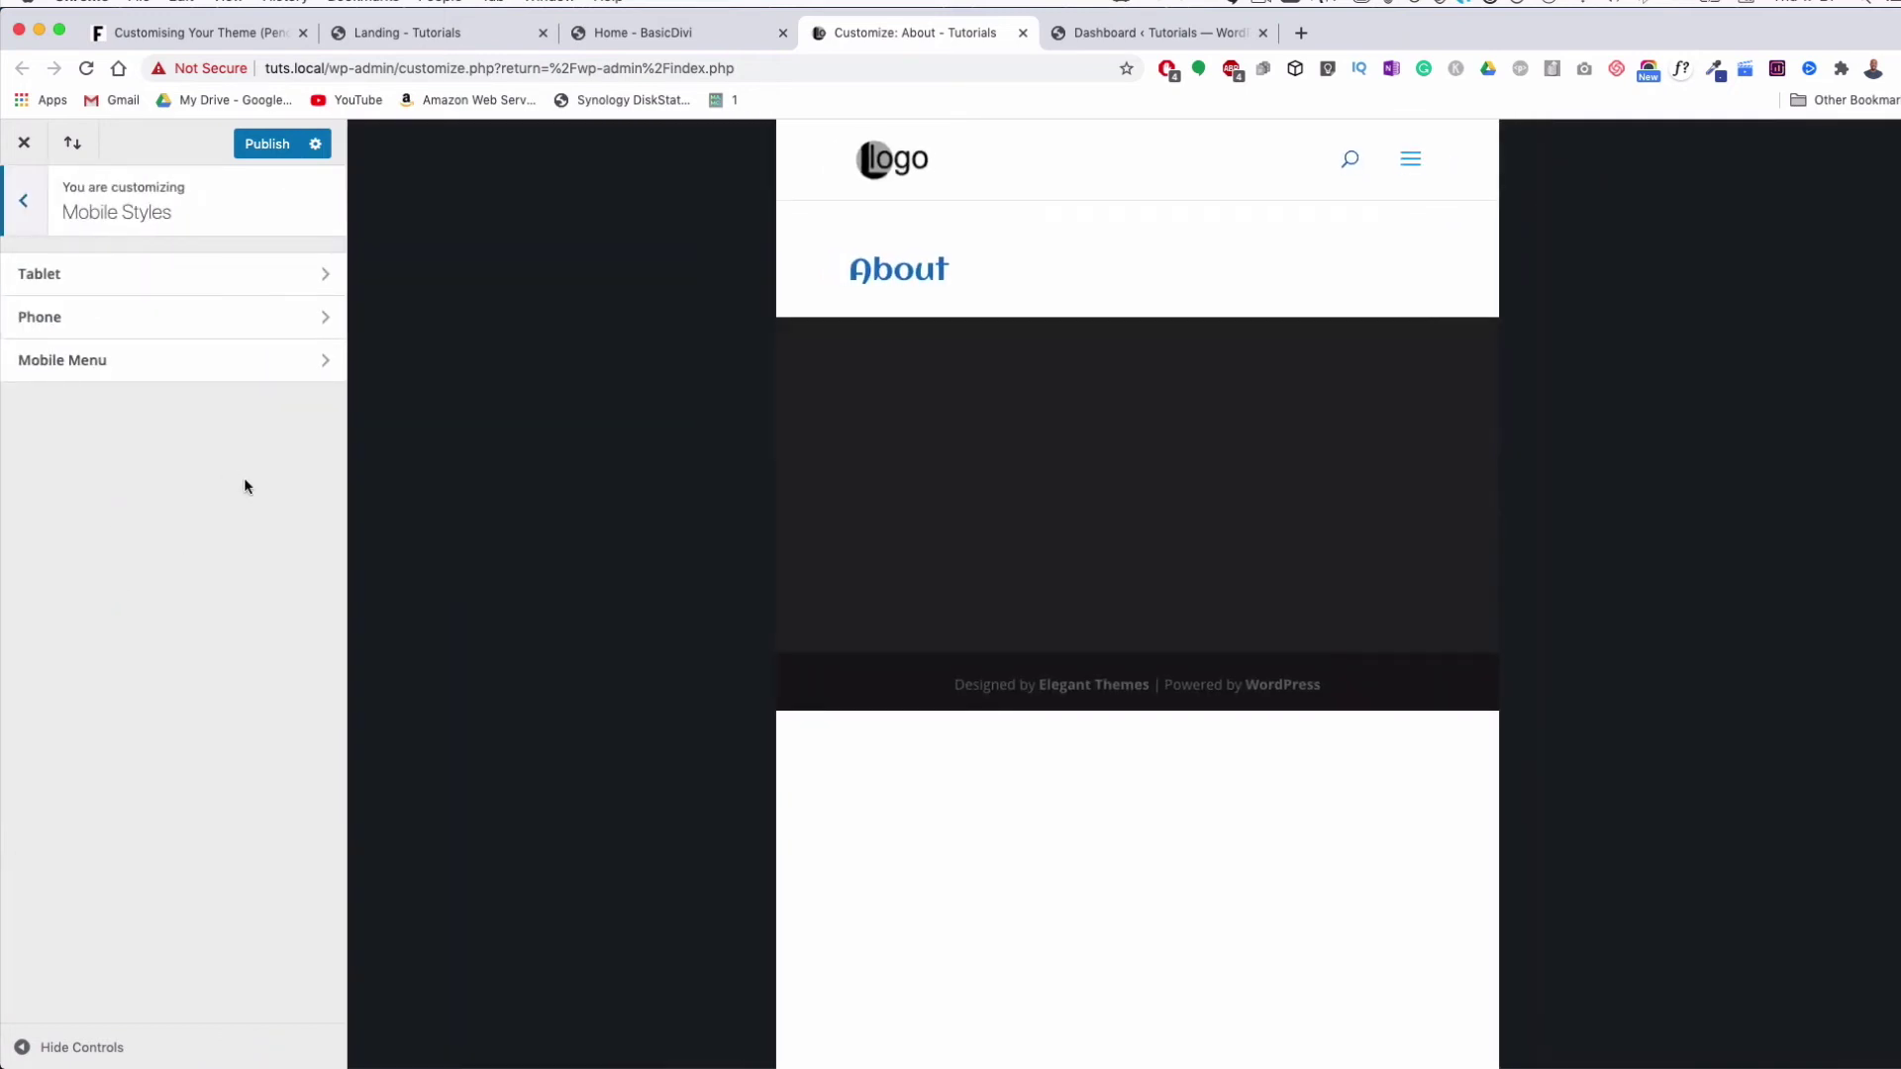
pyautogui.click(117, 325)
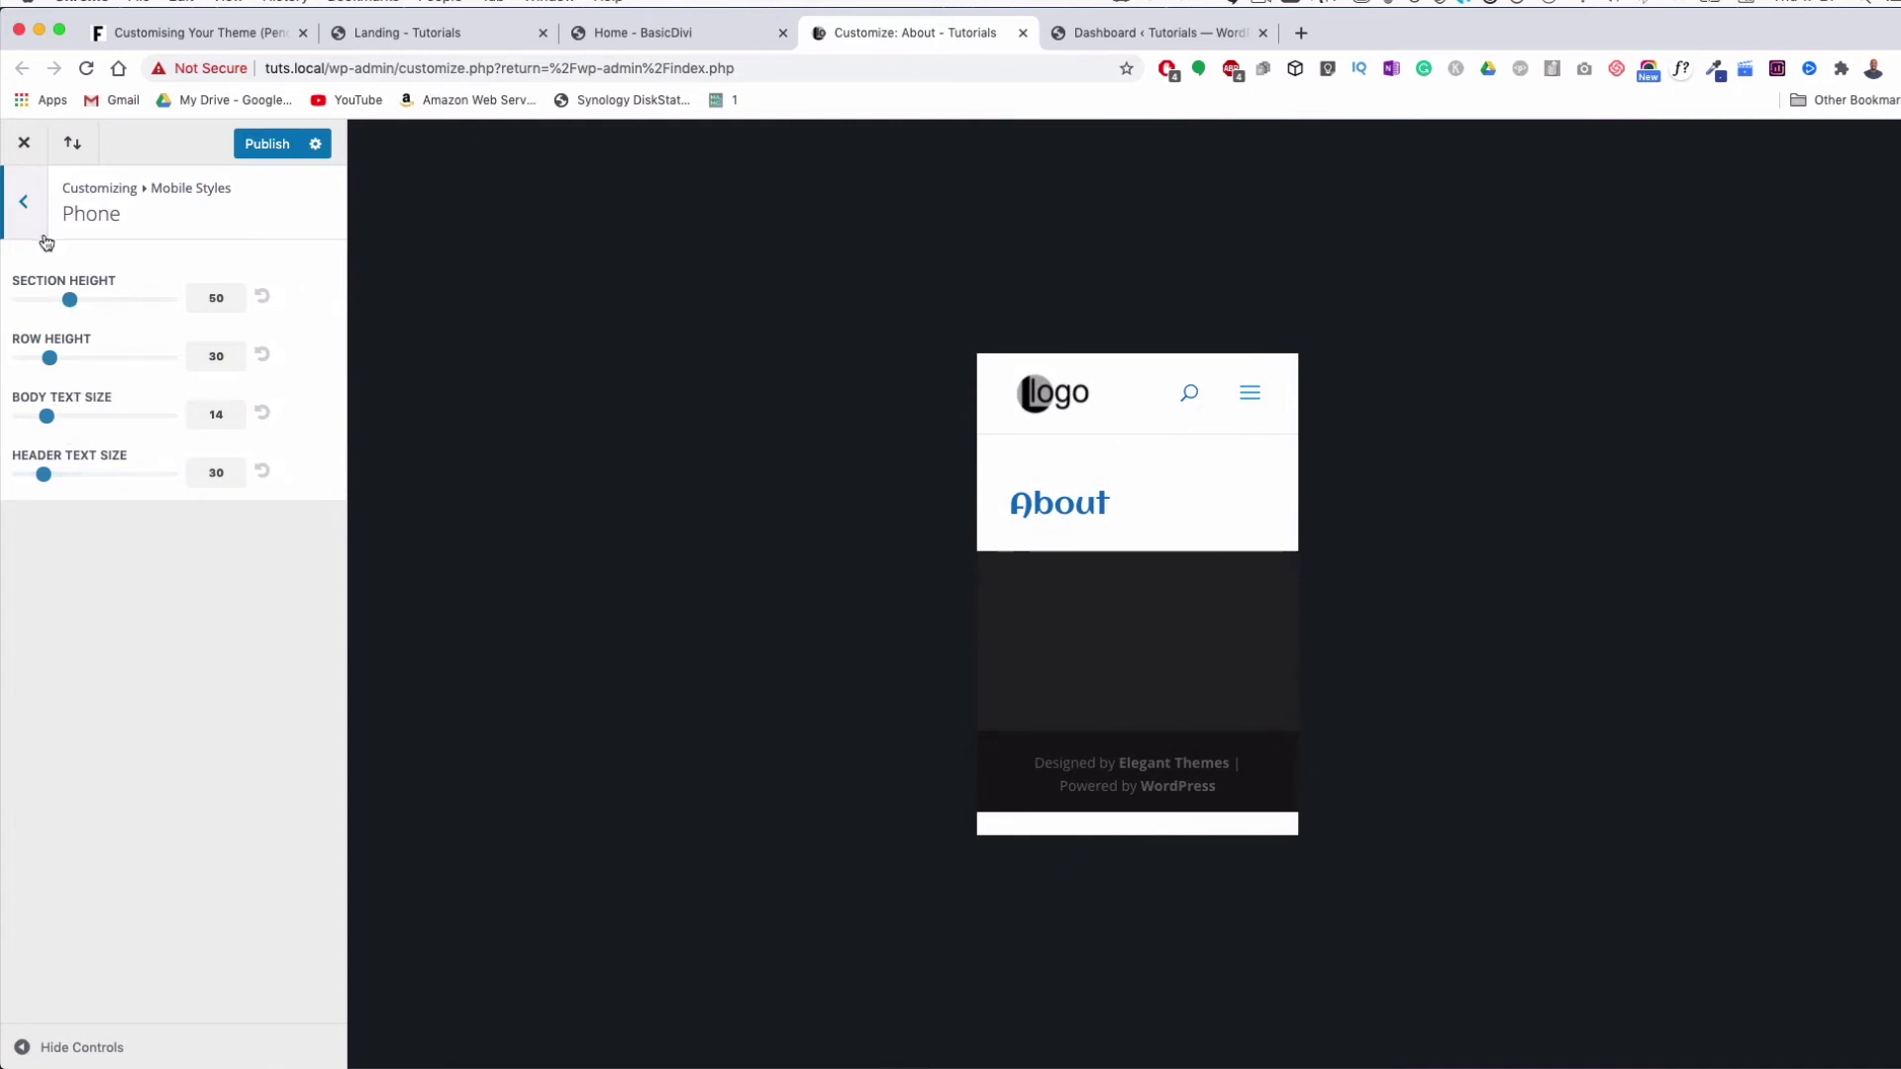
pyautogui.click(15, 209)
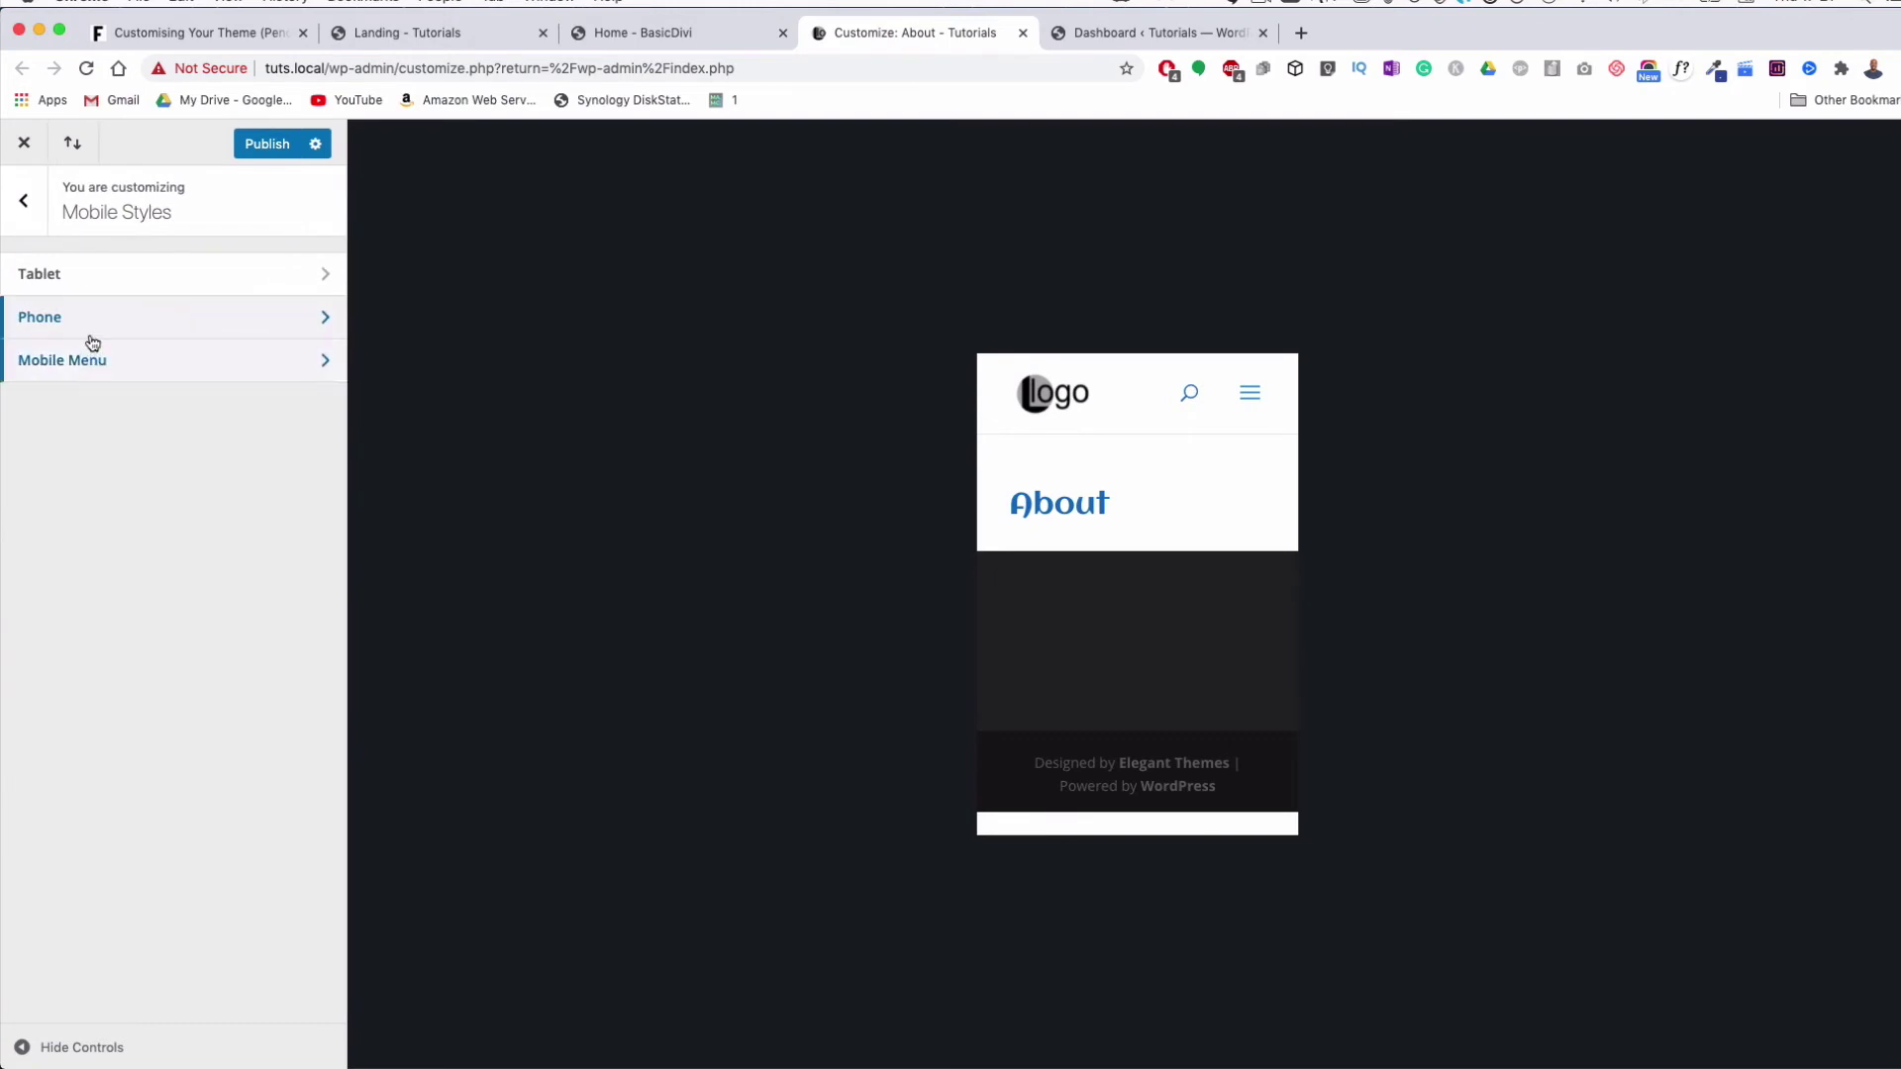
pyautogui.click(89, 366)
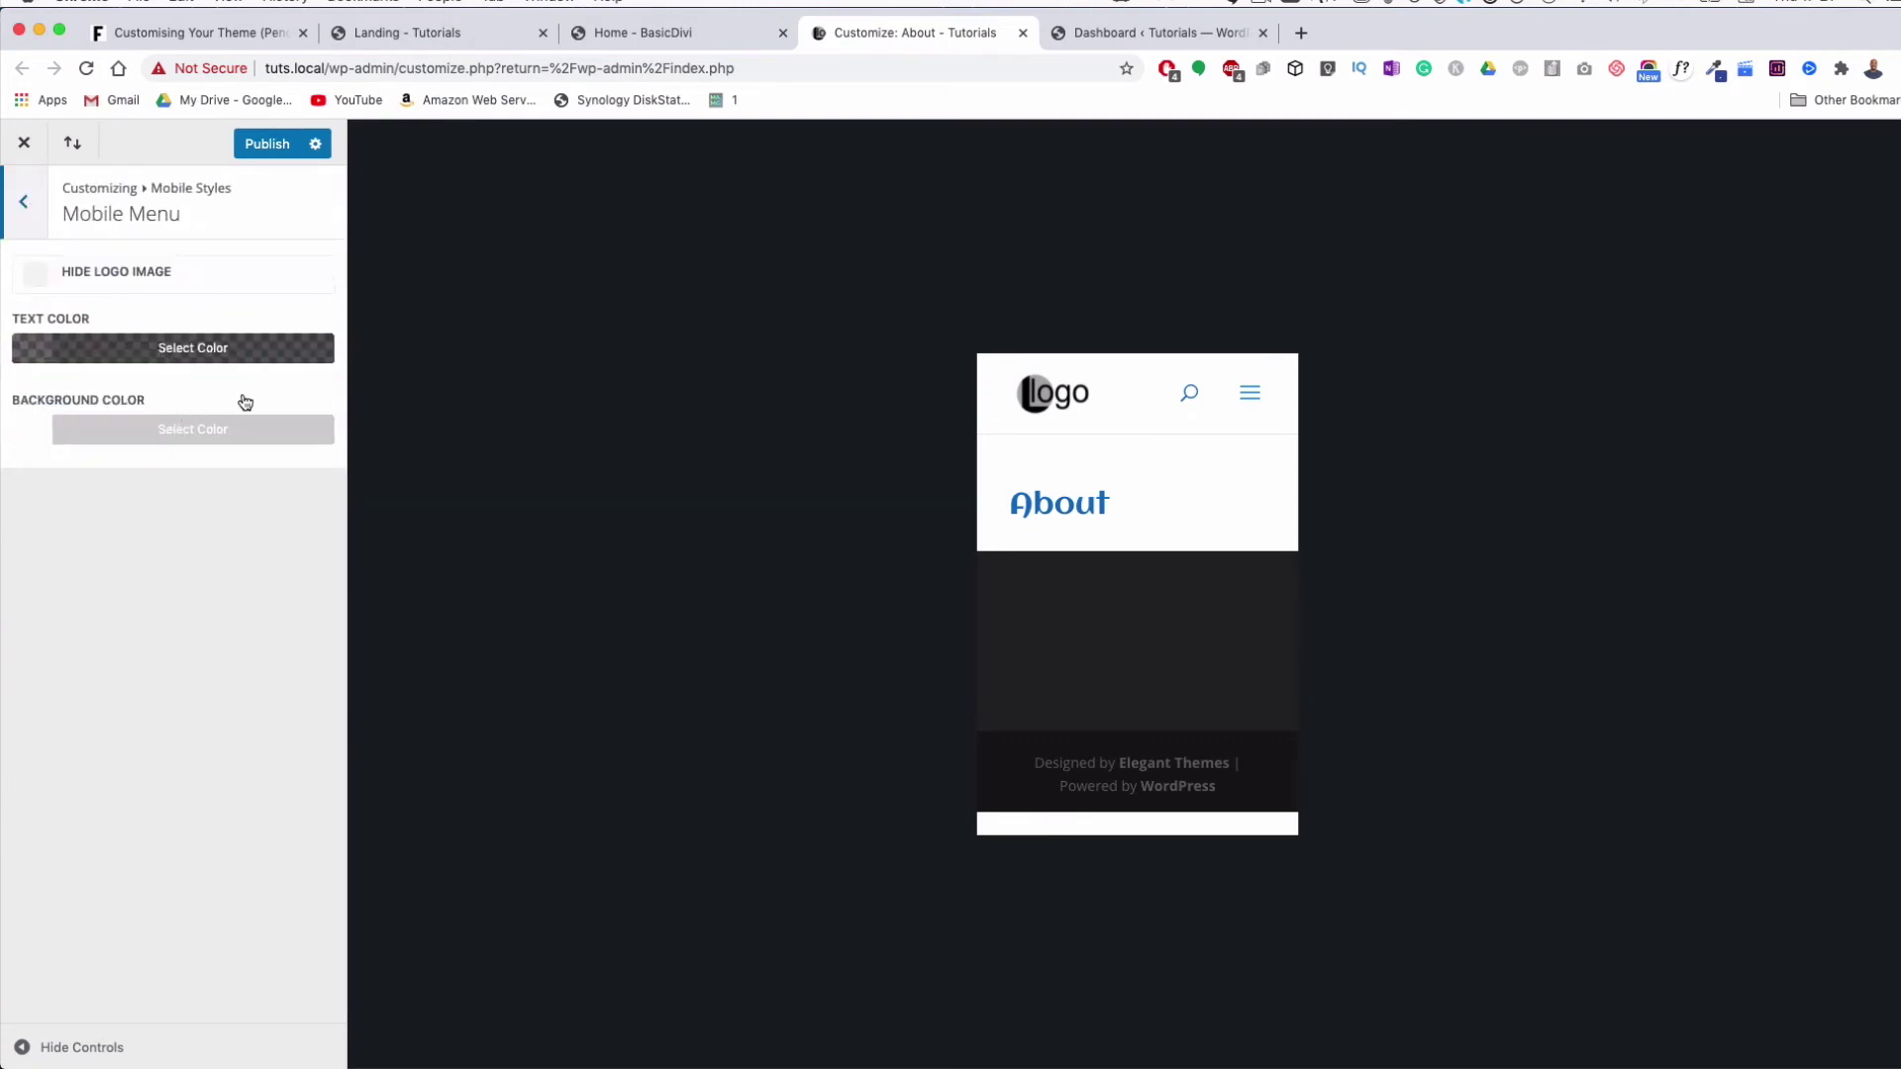
pyautogui.click(1246, 397)
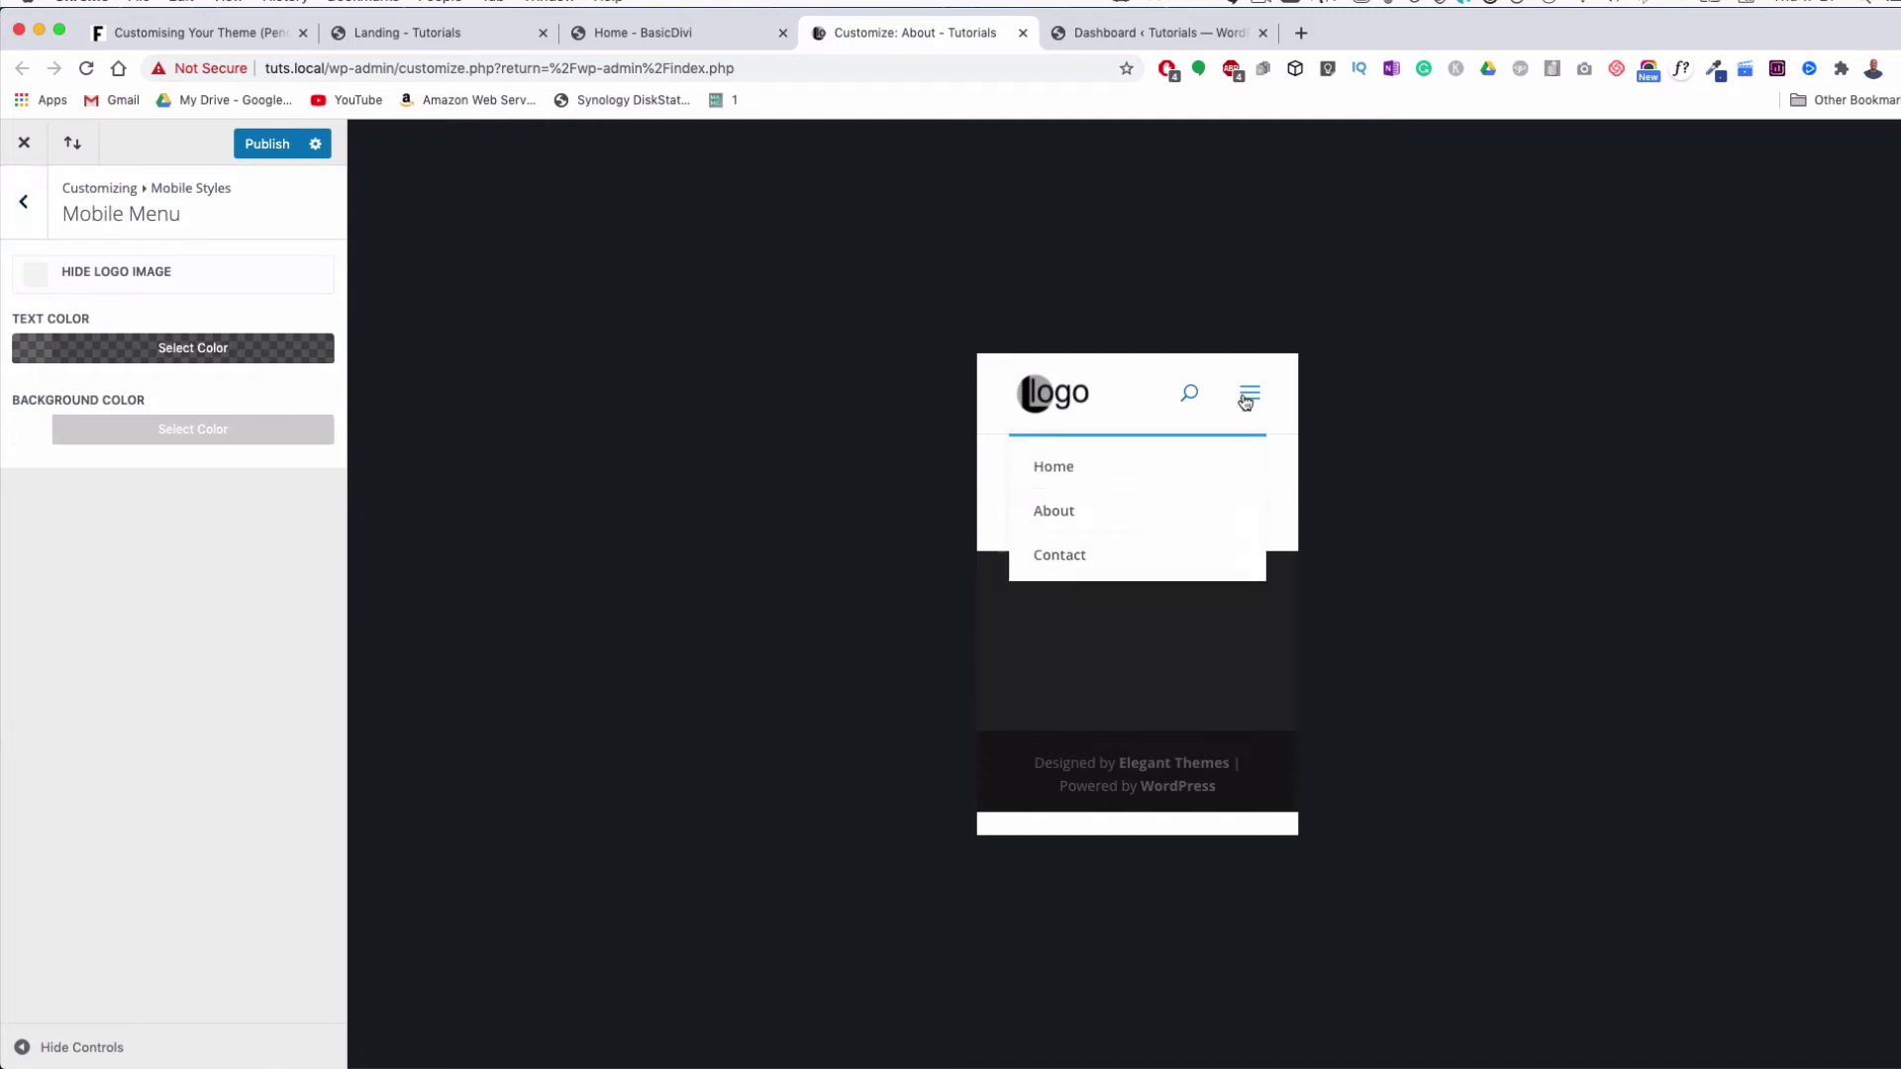
pyautogui.click(1246, 397)
pyautogui.click(20, 202)
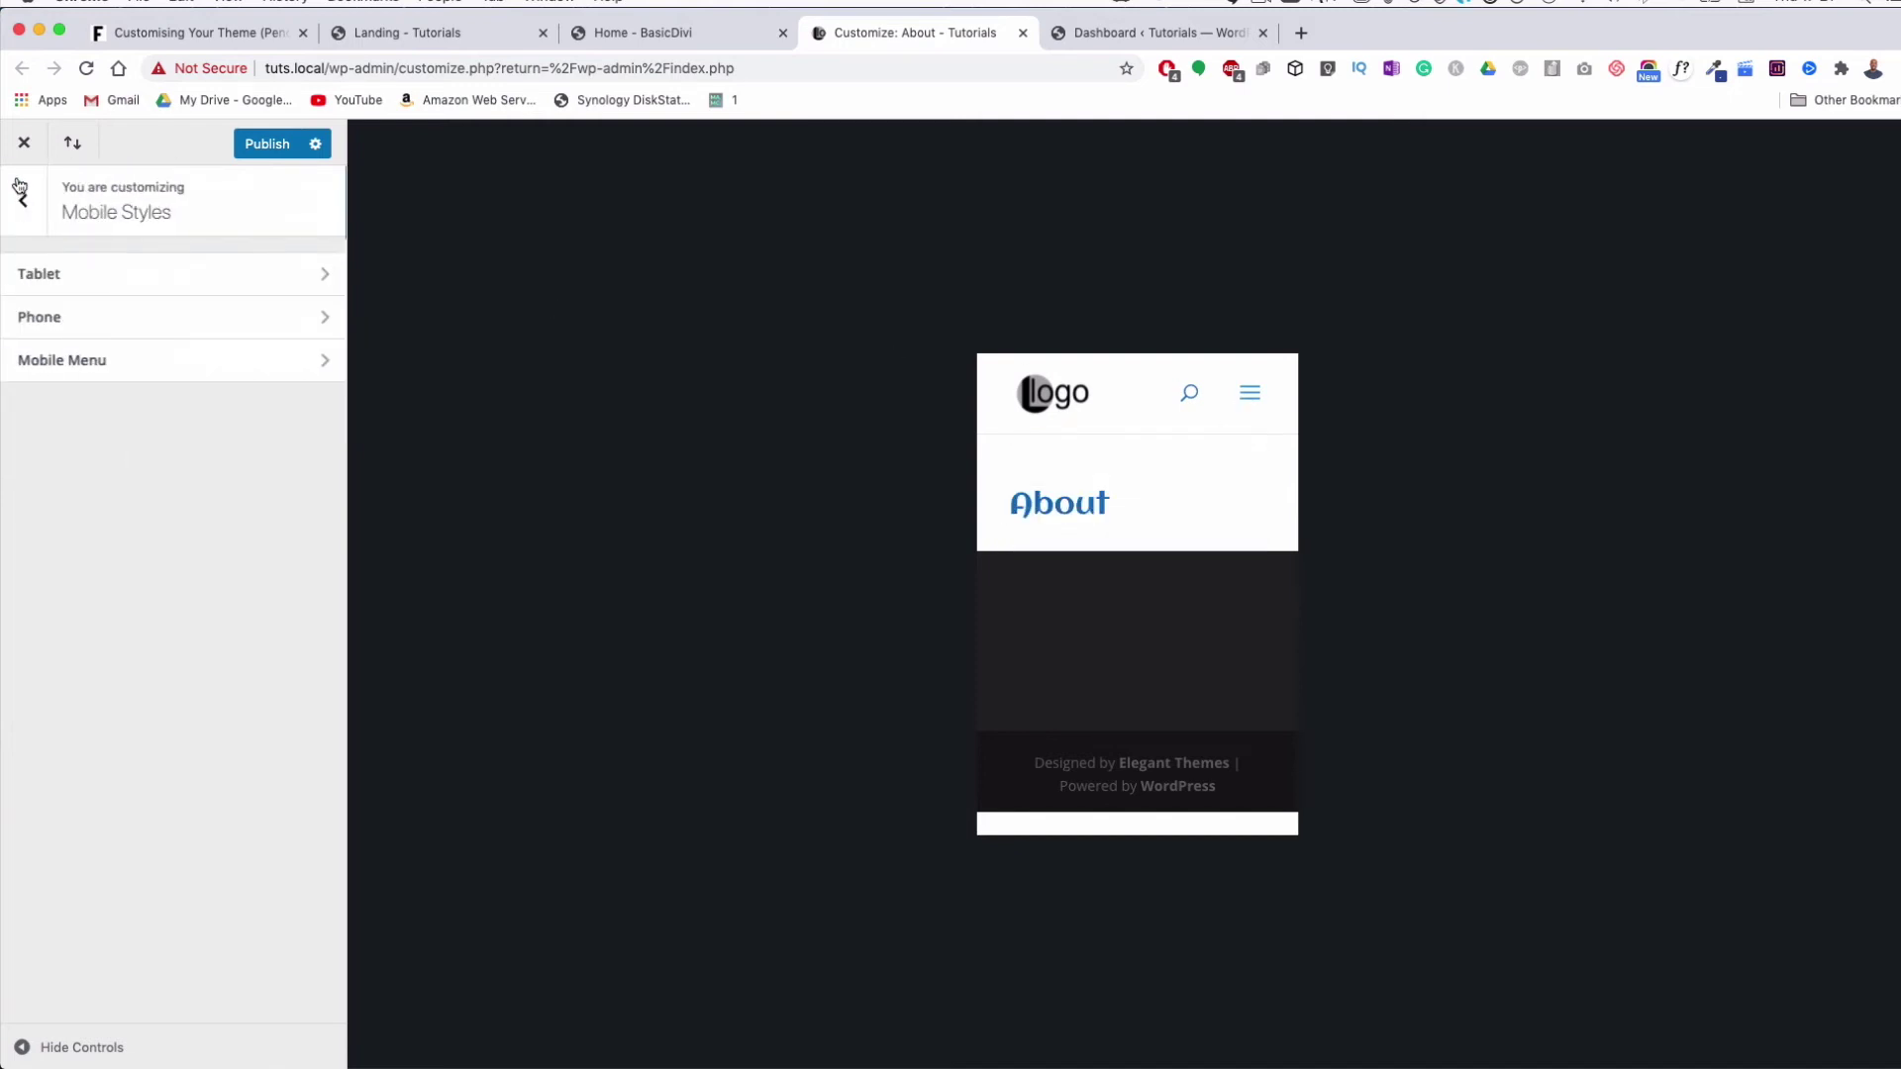
pyautogui.click(21, 204)
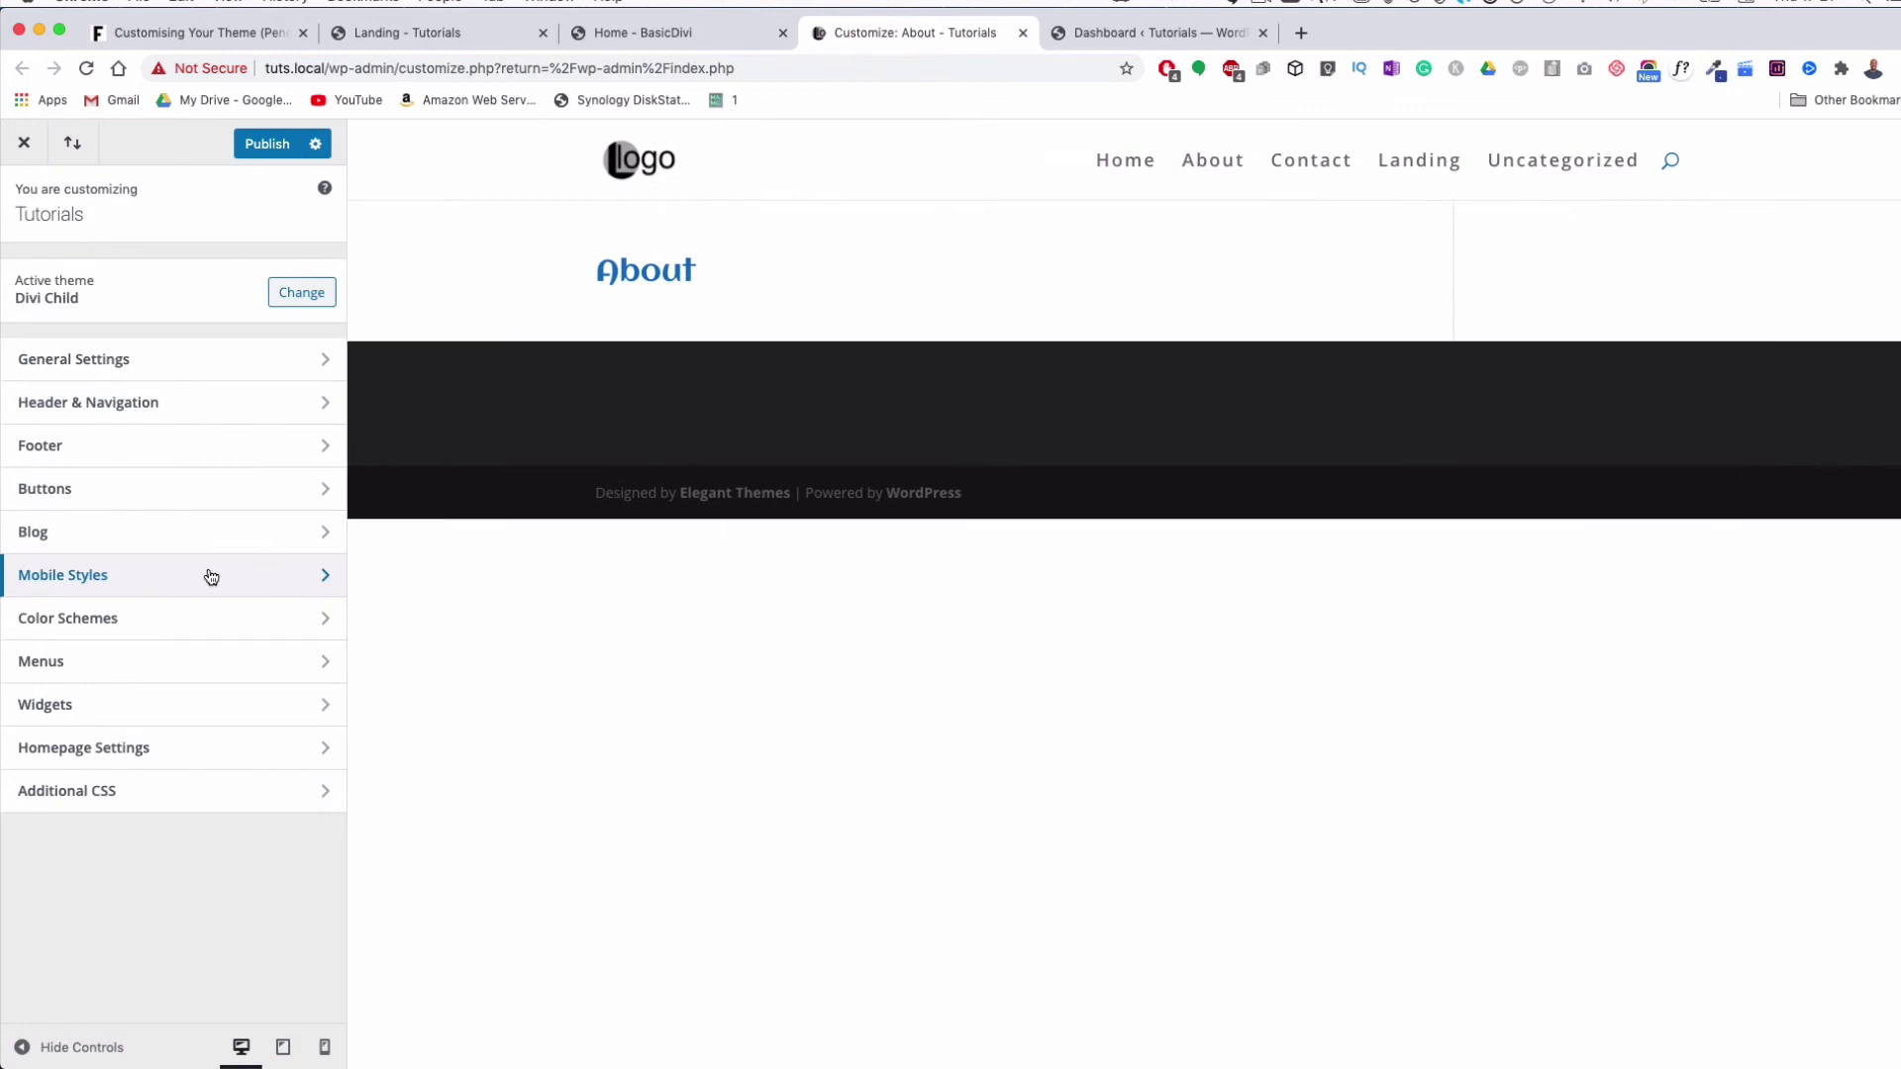
# Look through the available color schemes, keeping Default selected
pyautogui.click(74, 629)
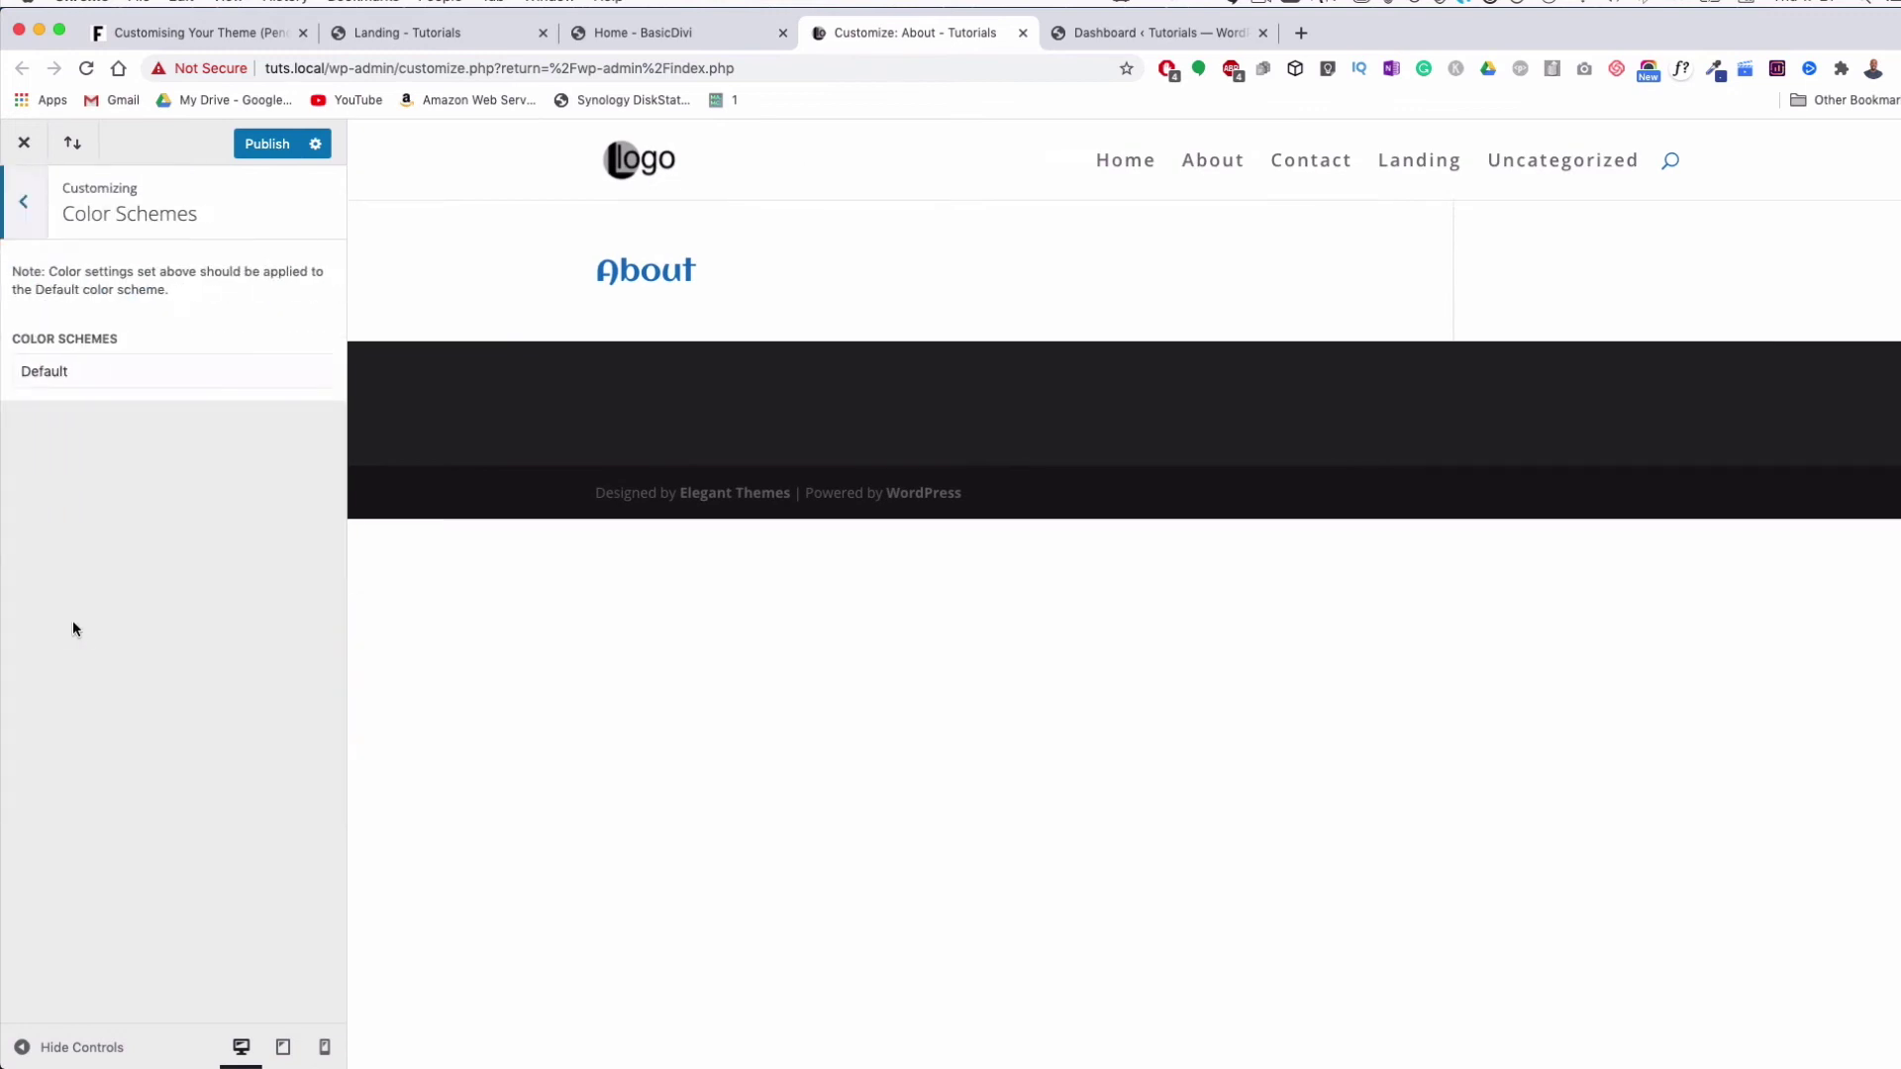
pyautogui.click(56, 373)
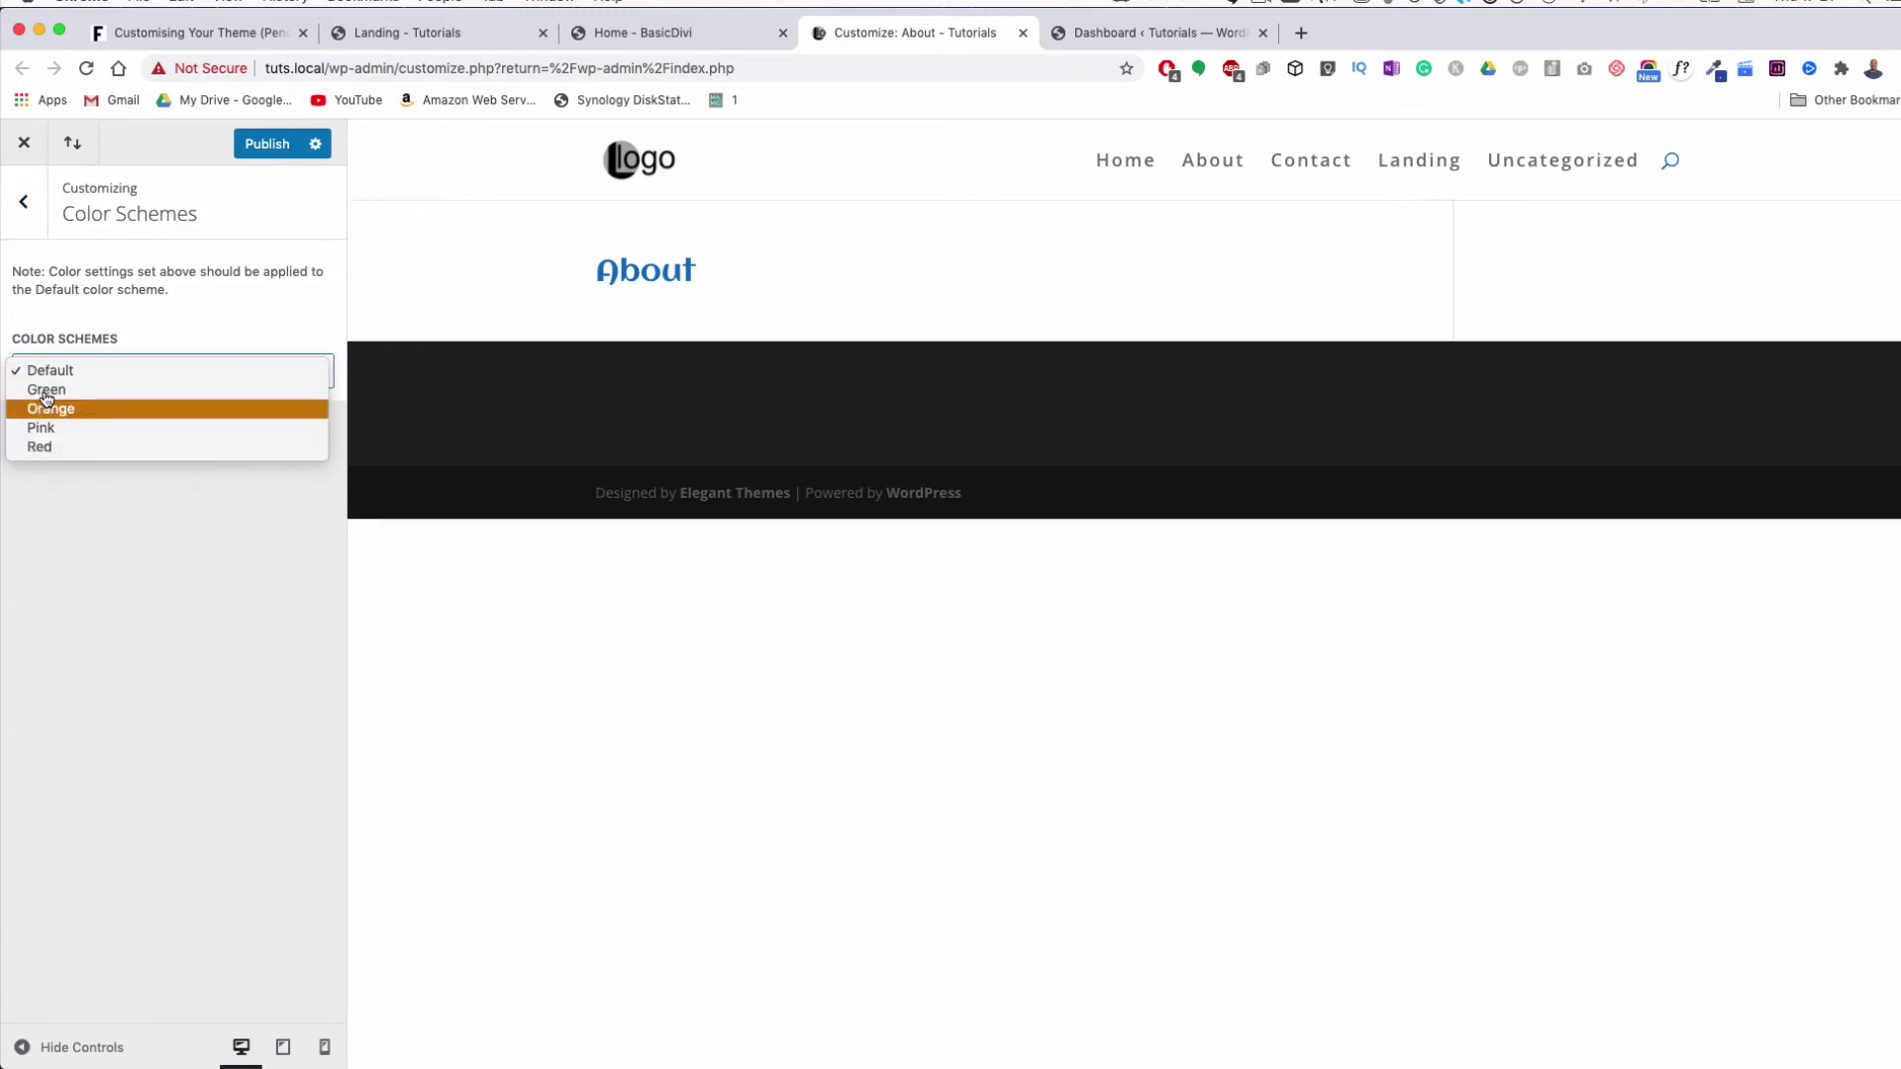
pyautogui.click(166, 321)
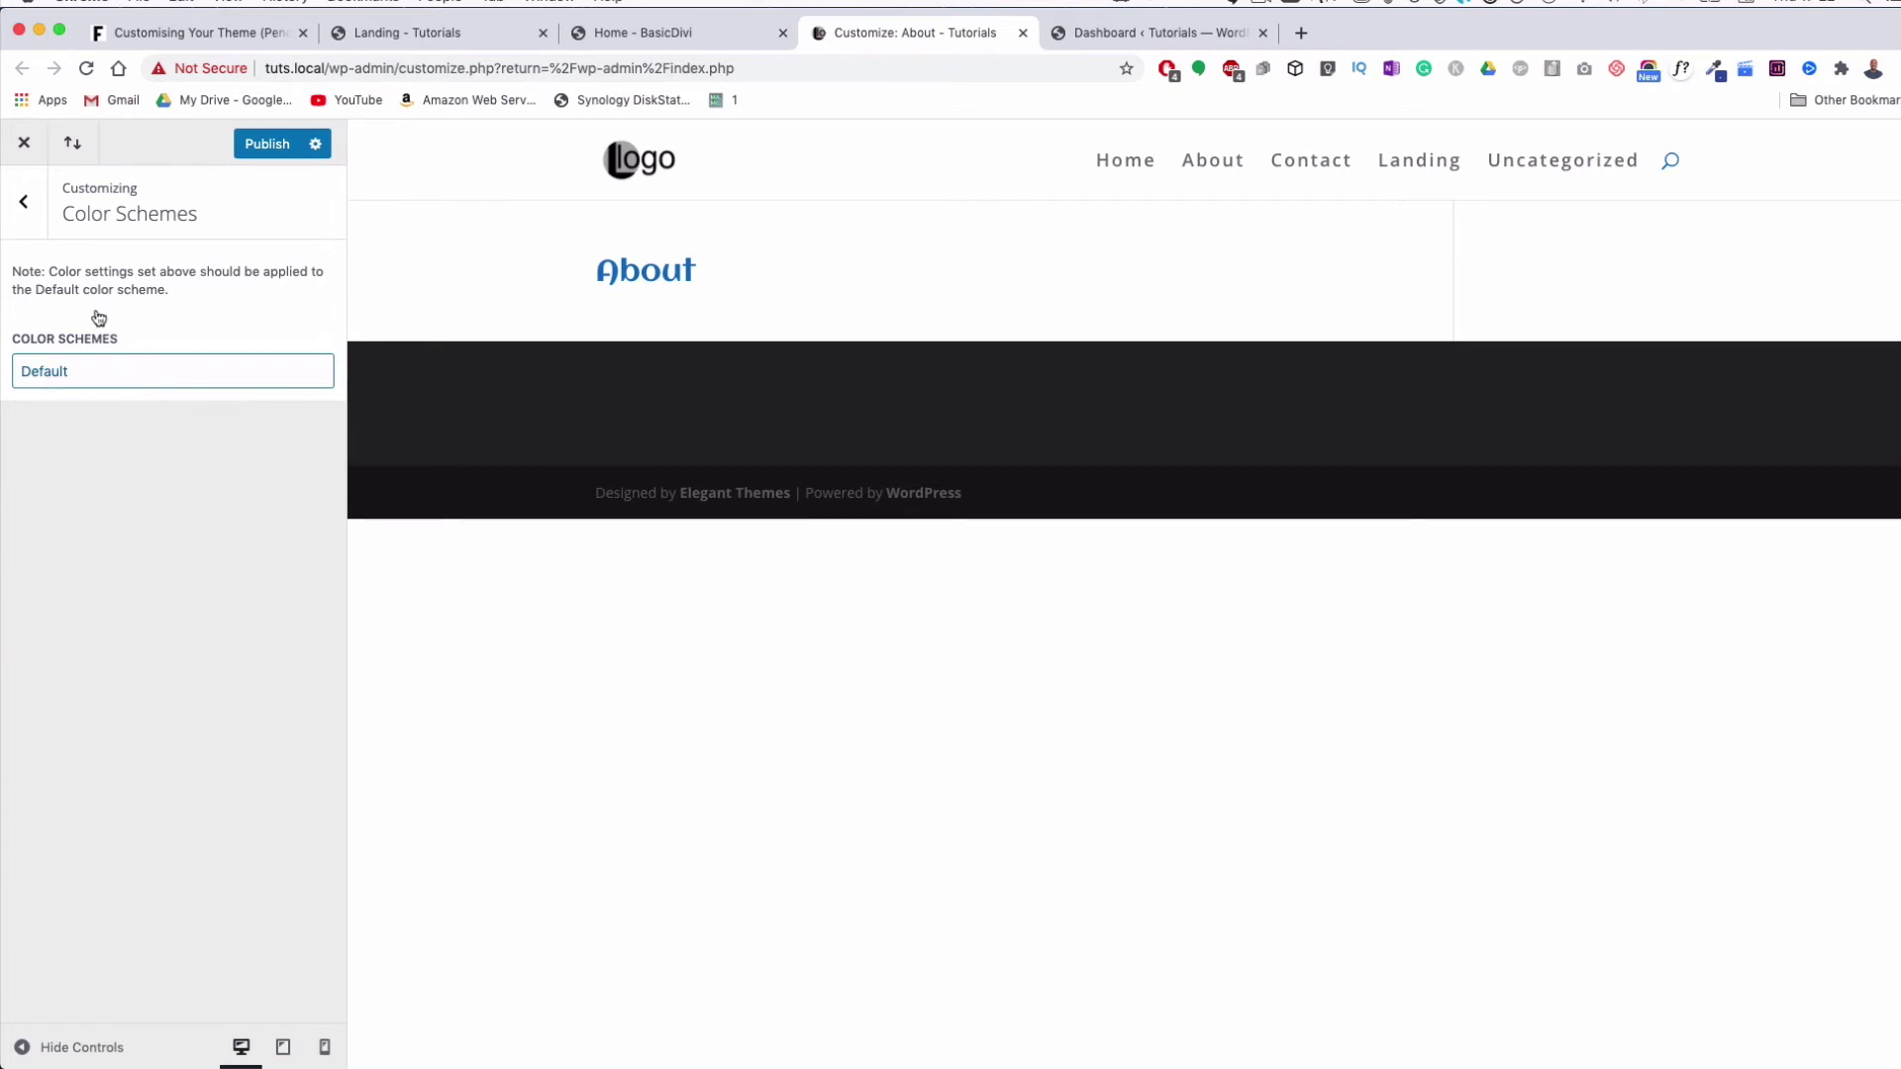
pyautogui.click(89, 387)
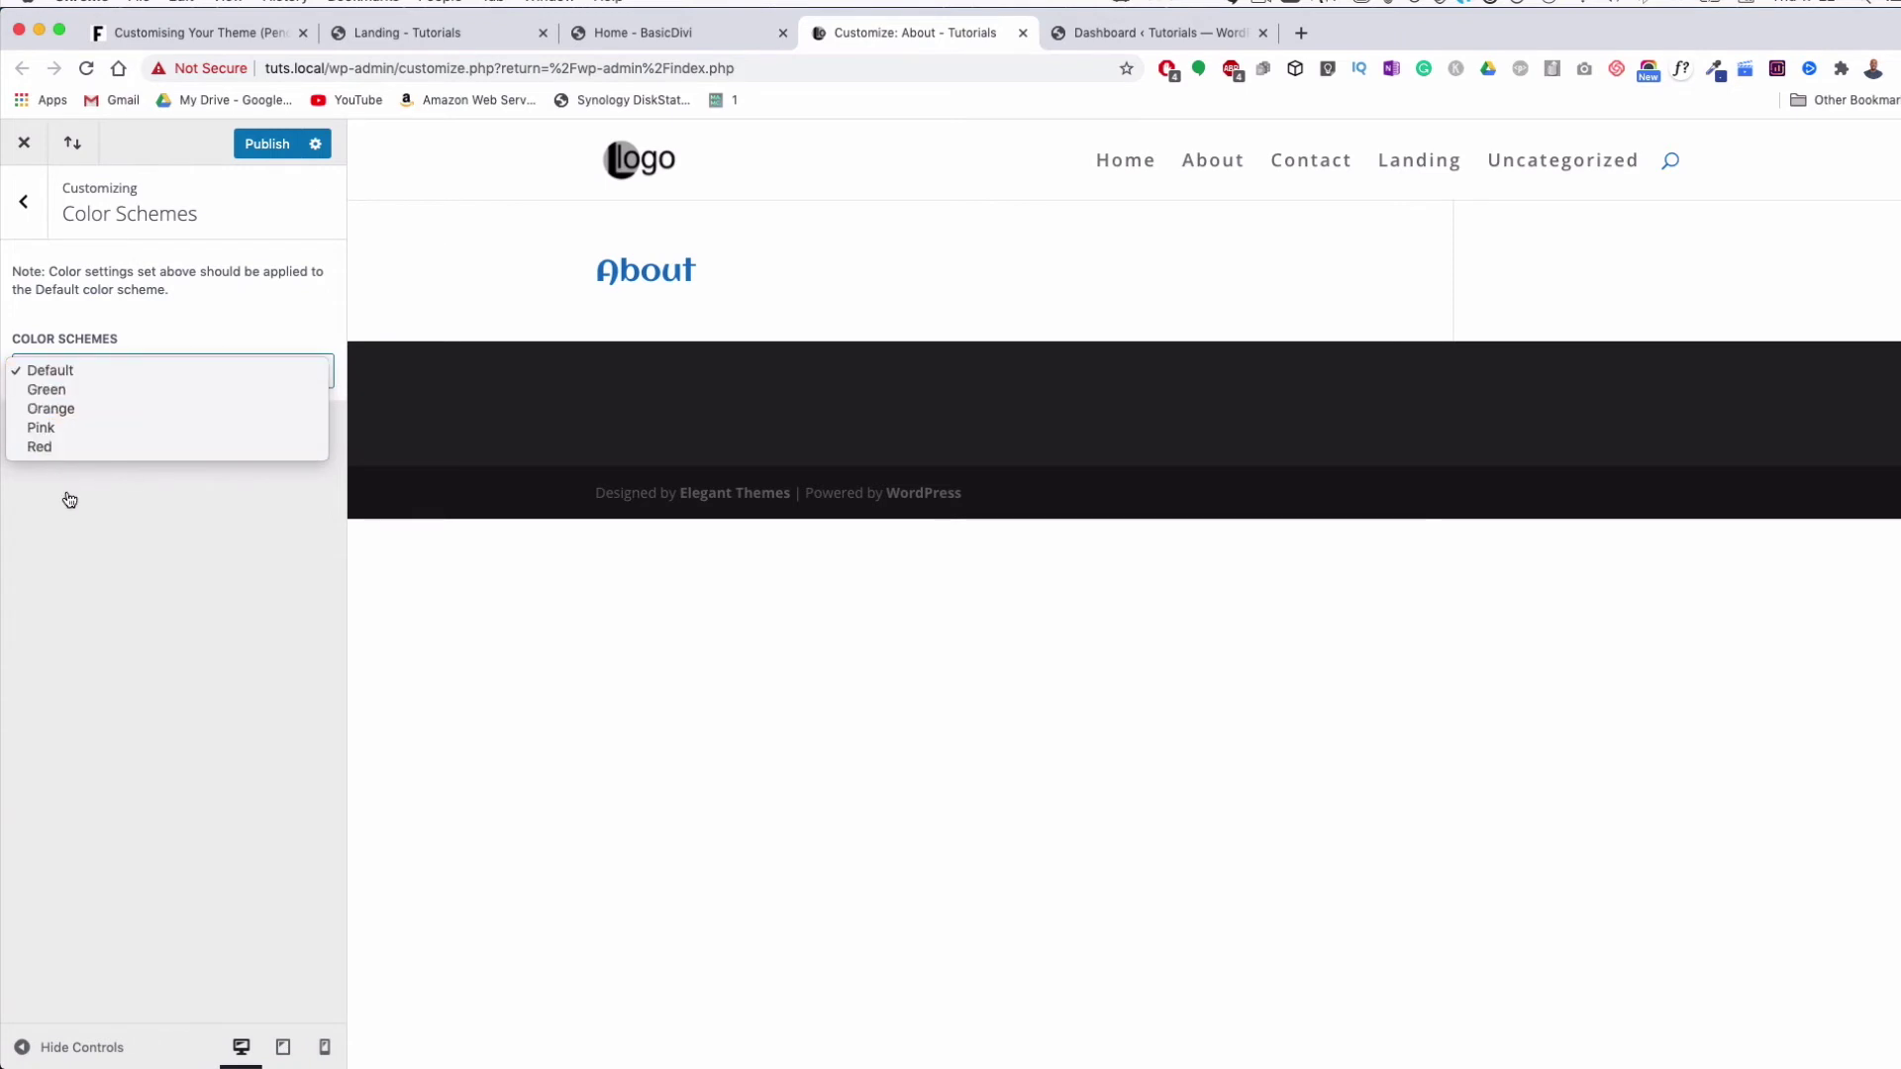
pyautogui.click(62, 463)
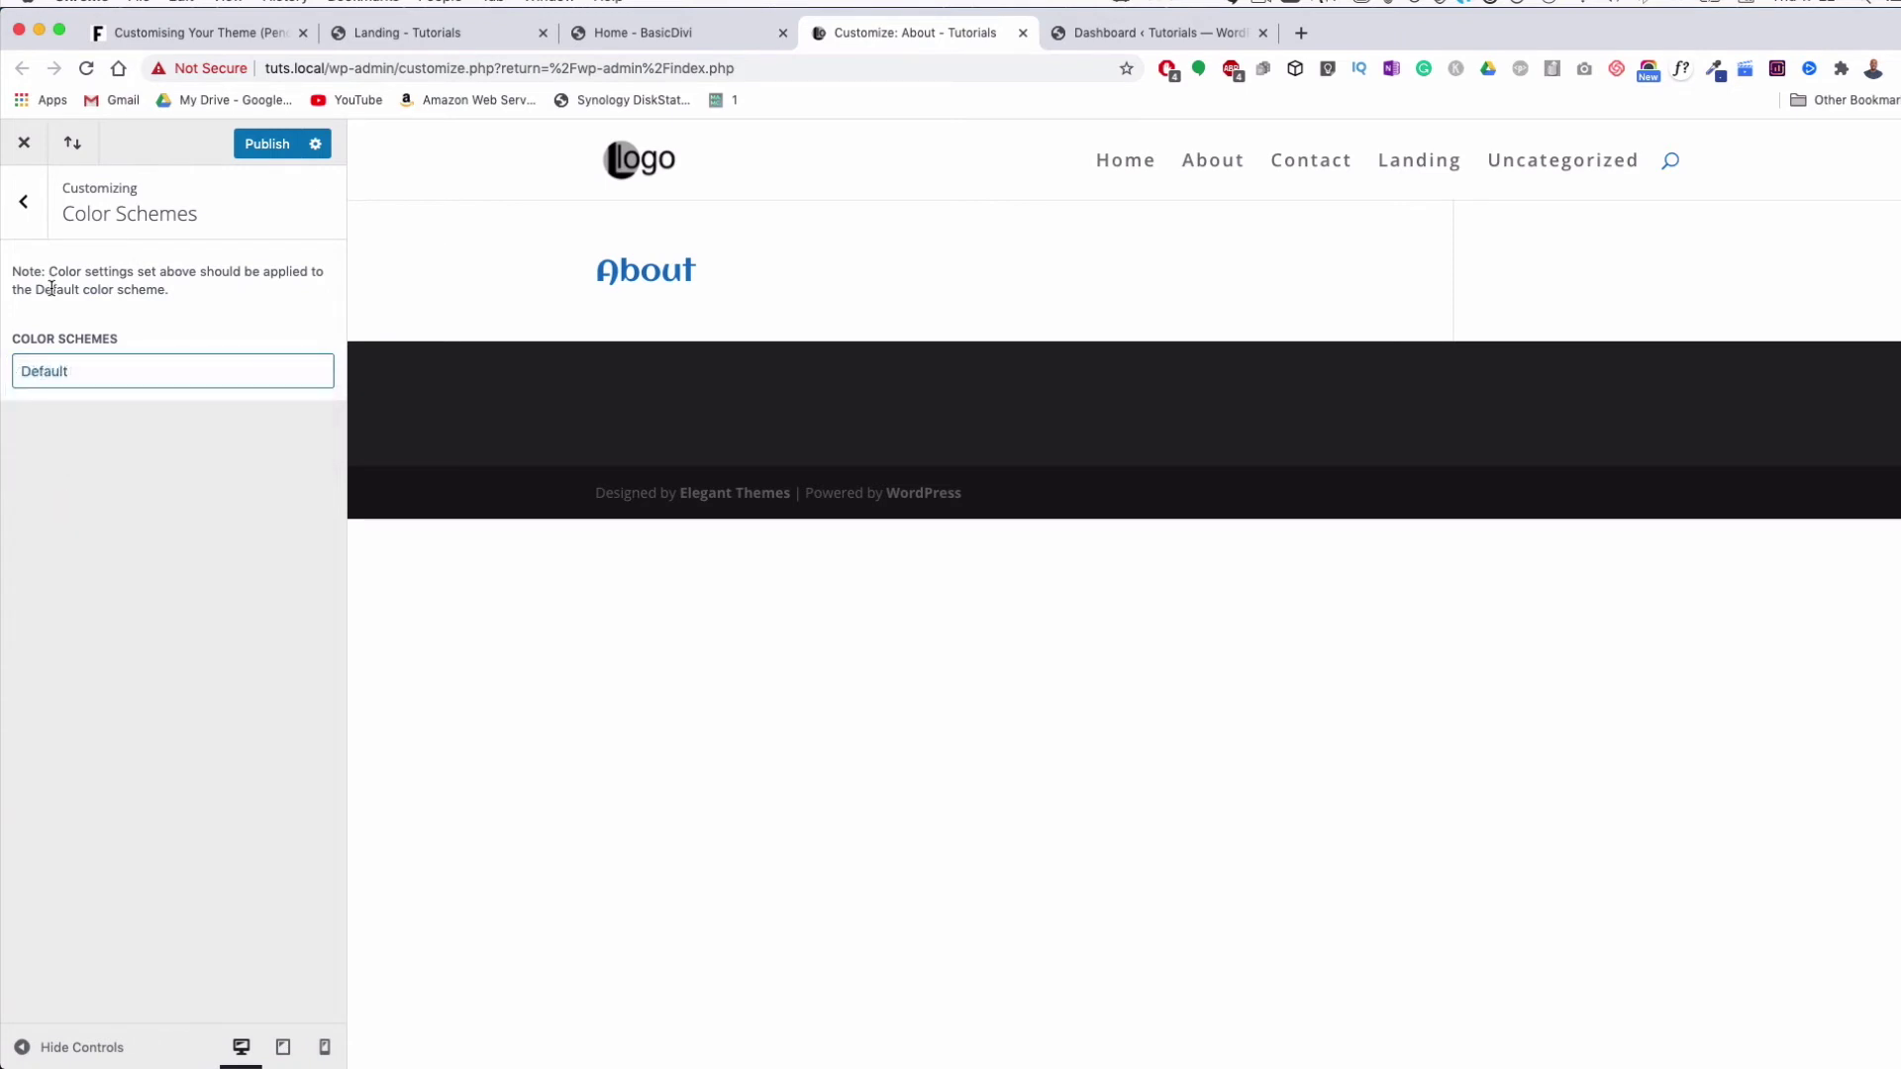
pyautogui.click(27, 212)
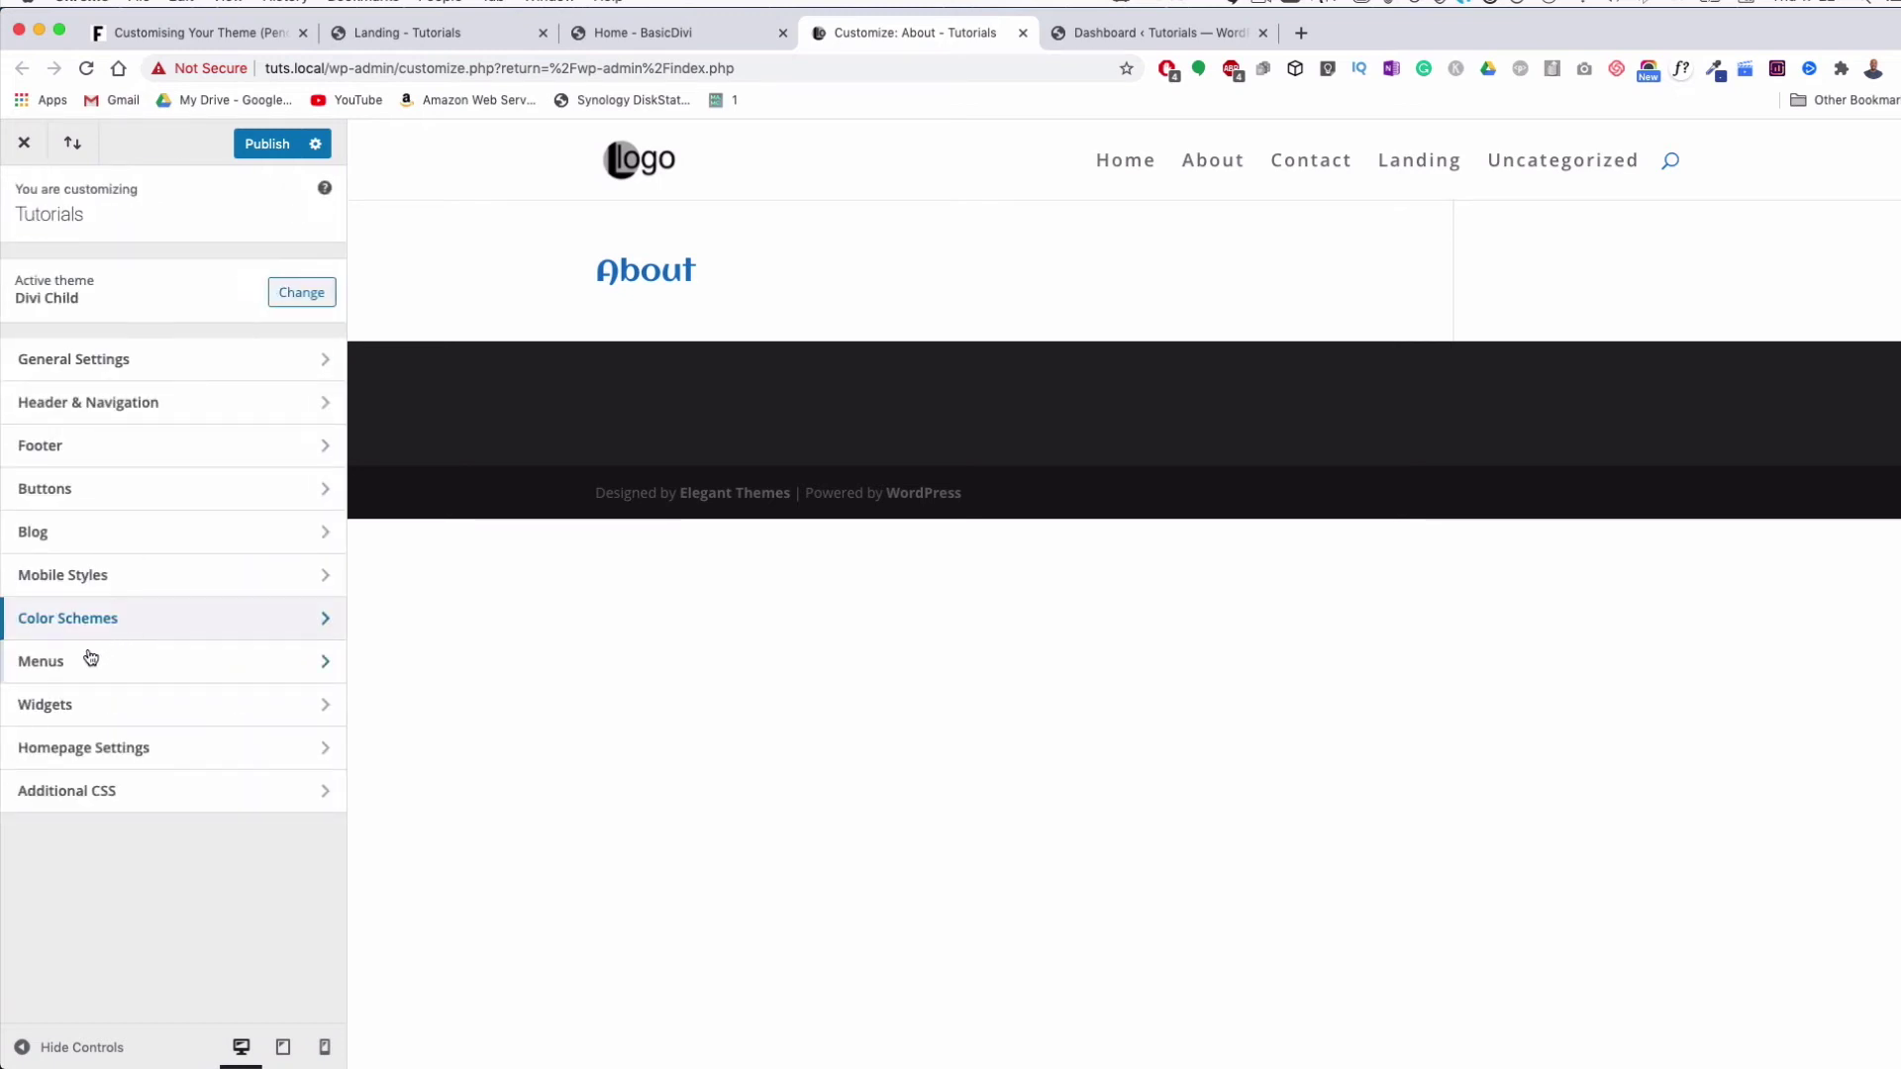
# Create a new menu named "Main Menu" and assign it to the Primary Menu location
pyautogui.click(79, 670)
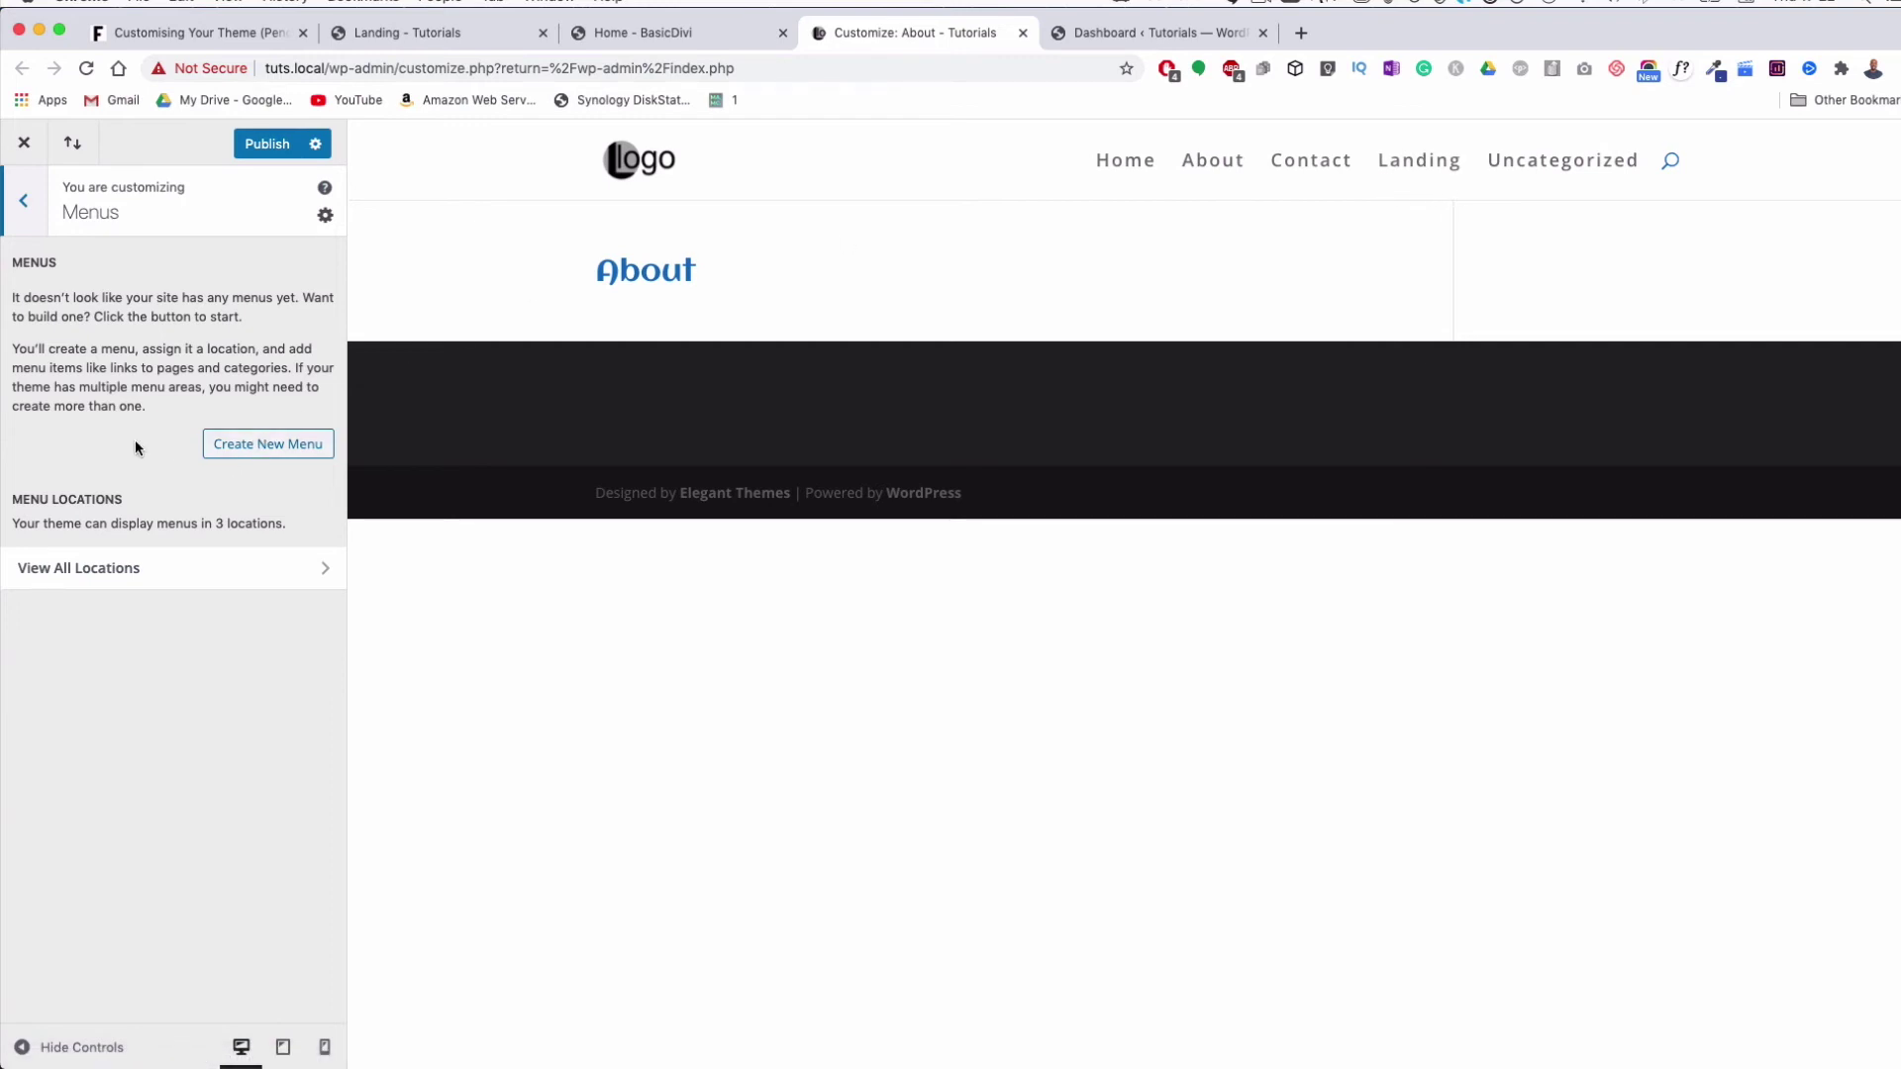
pyautogui.click(233, 450)
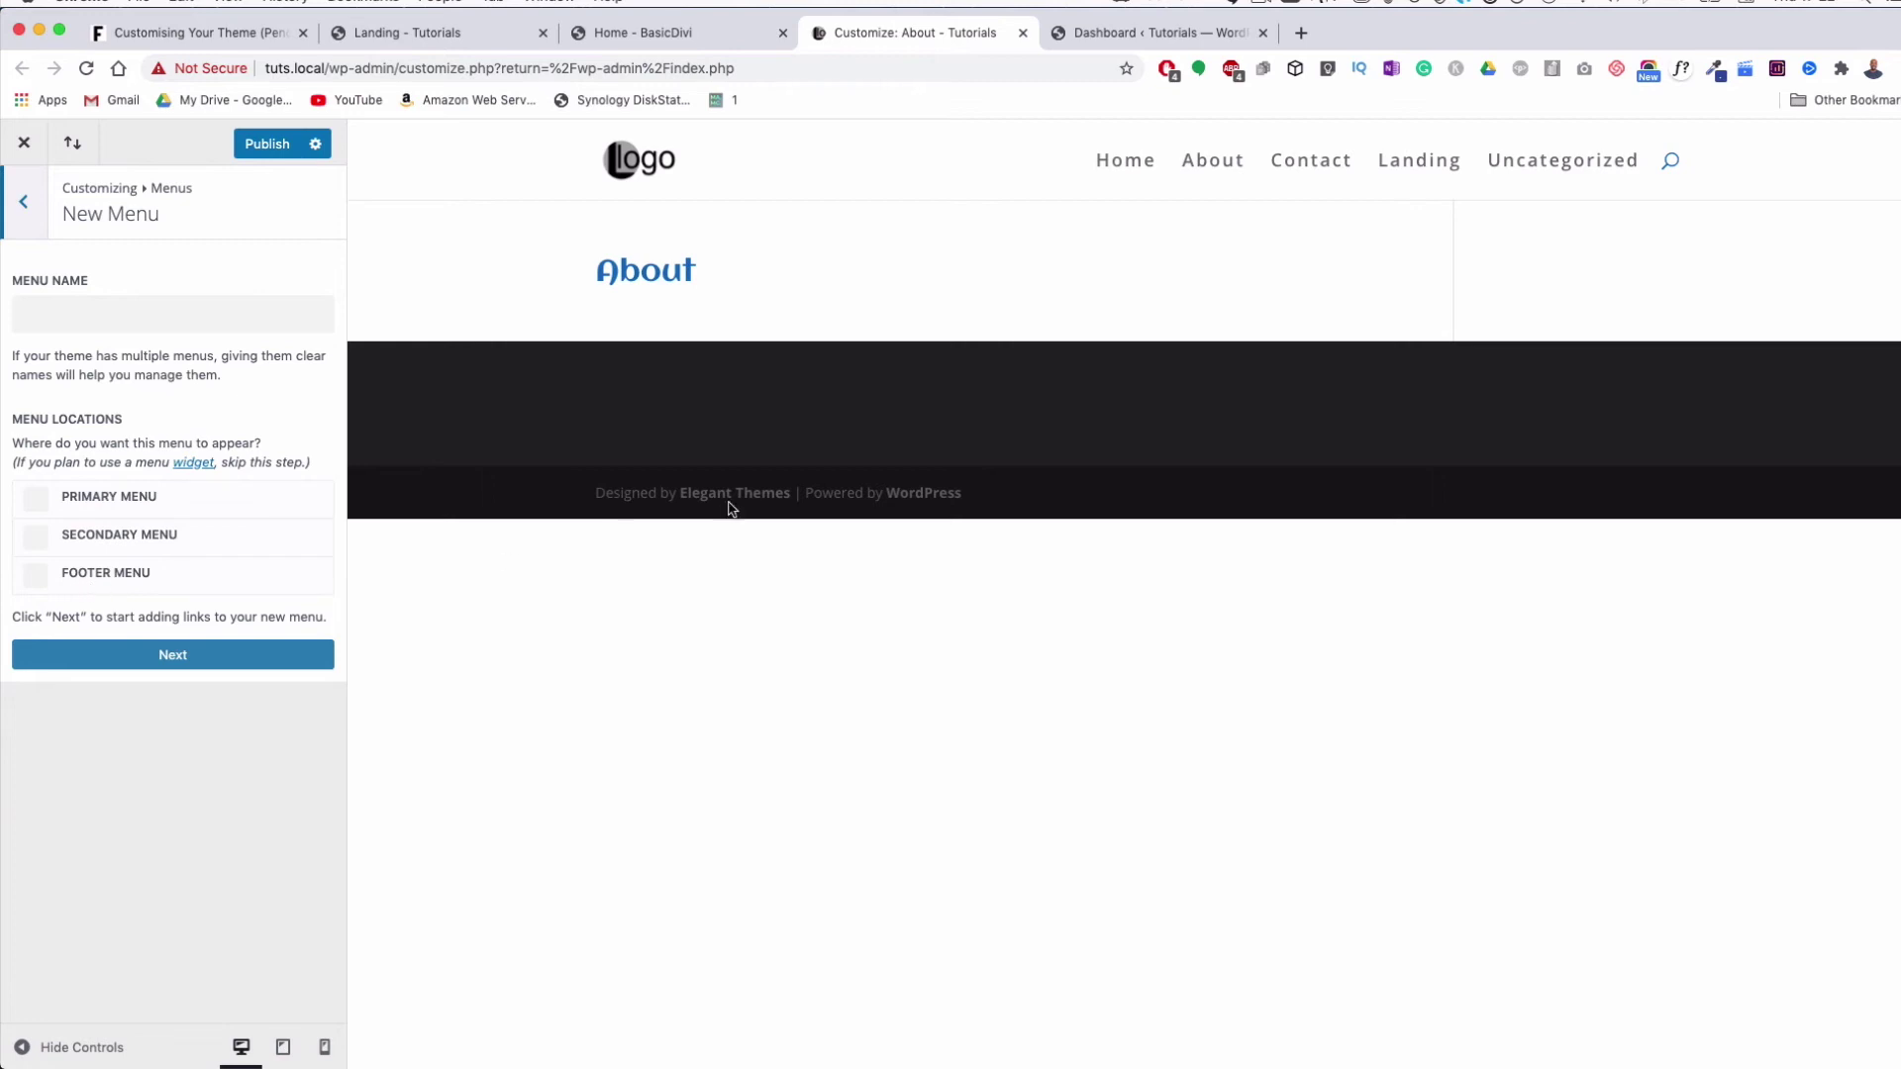
pyautogui.click(39, 505)
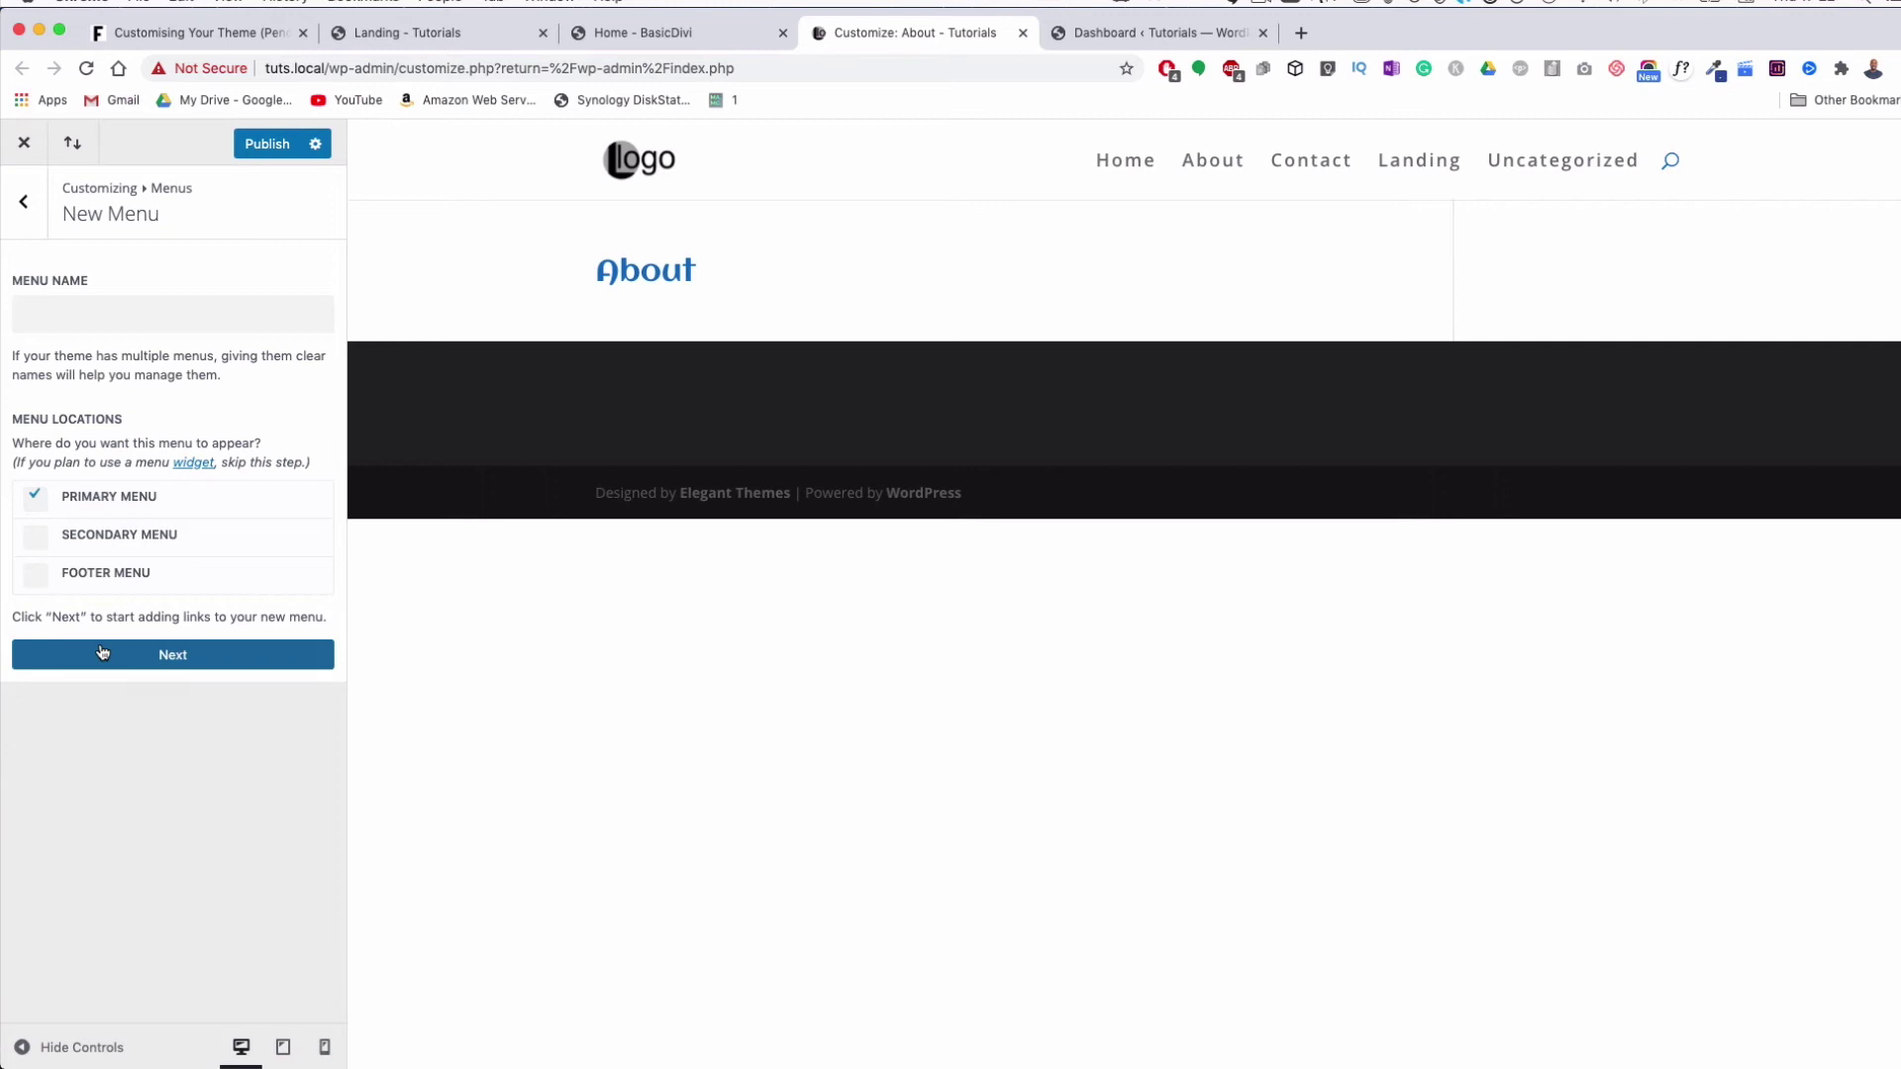
pyautogui.click(102, 320)
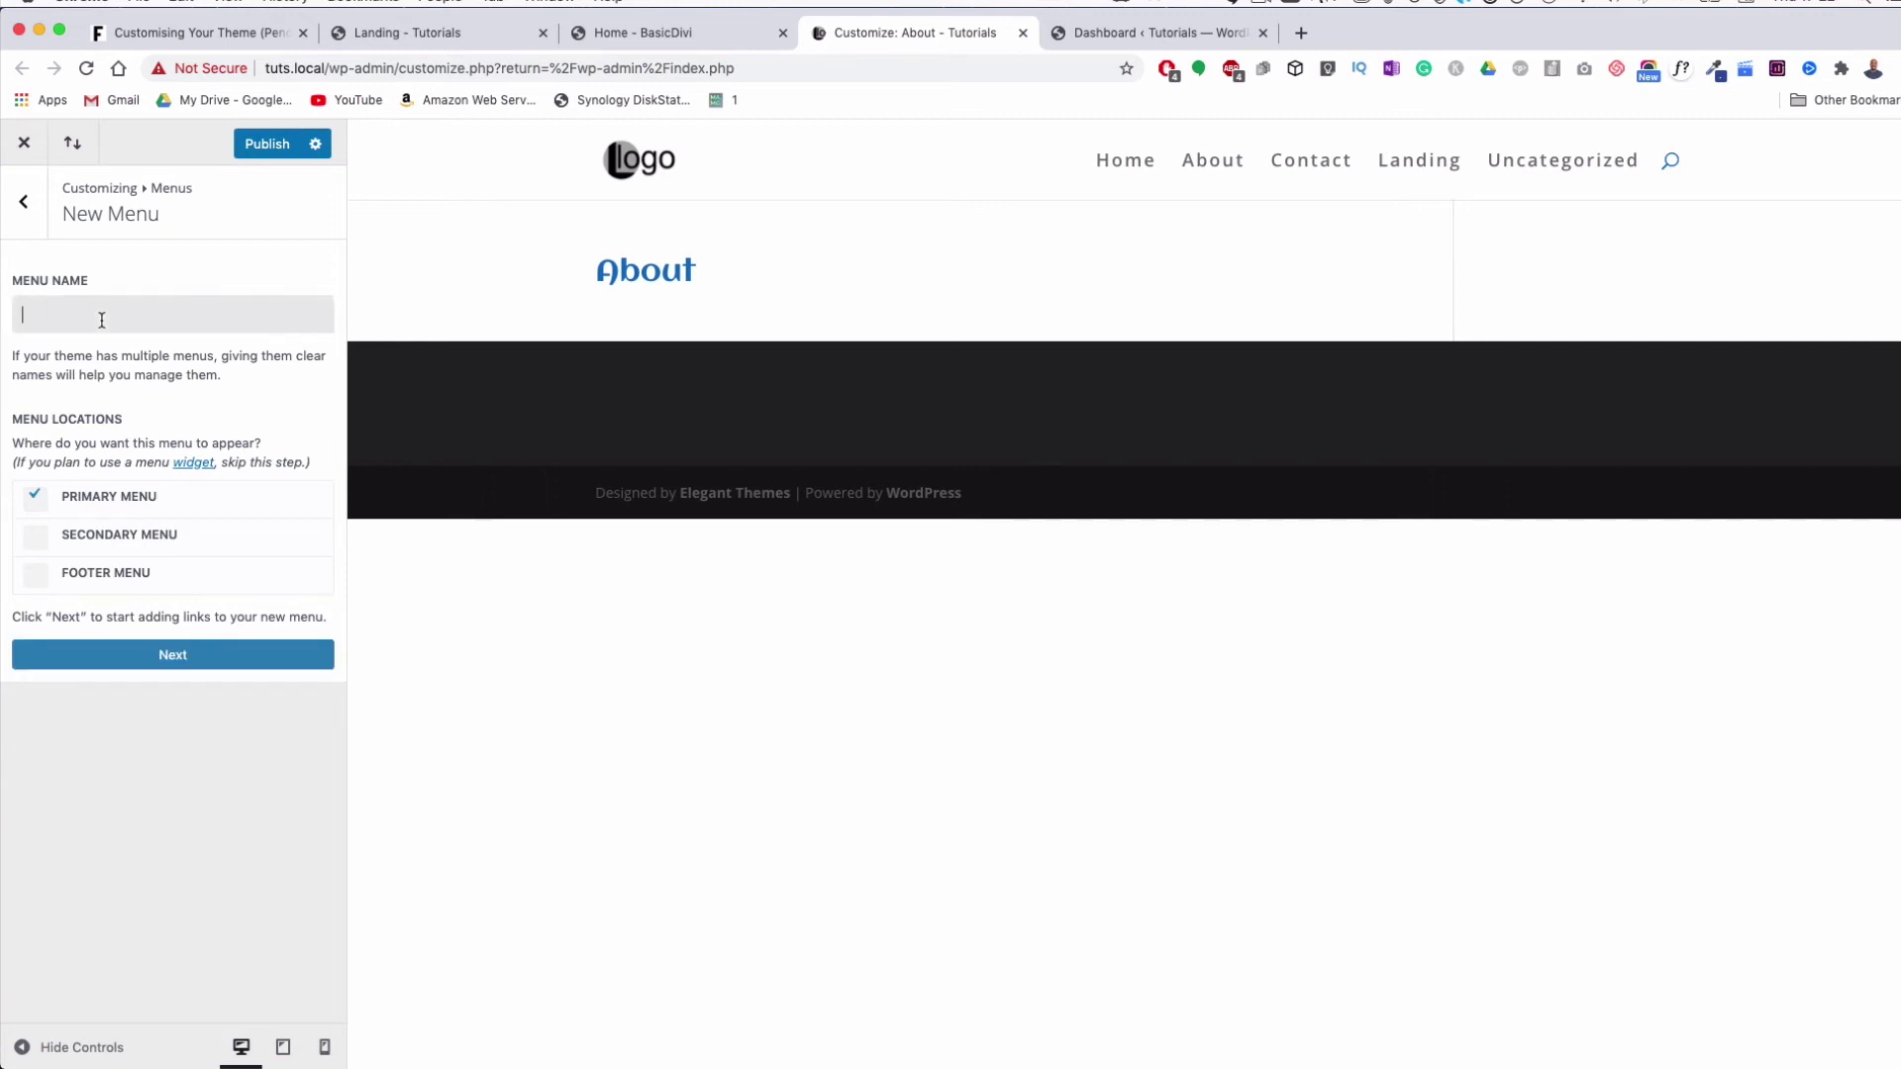
pyautogui.write('Main Menu')
pyautogui.click(96, 649)
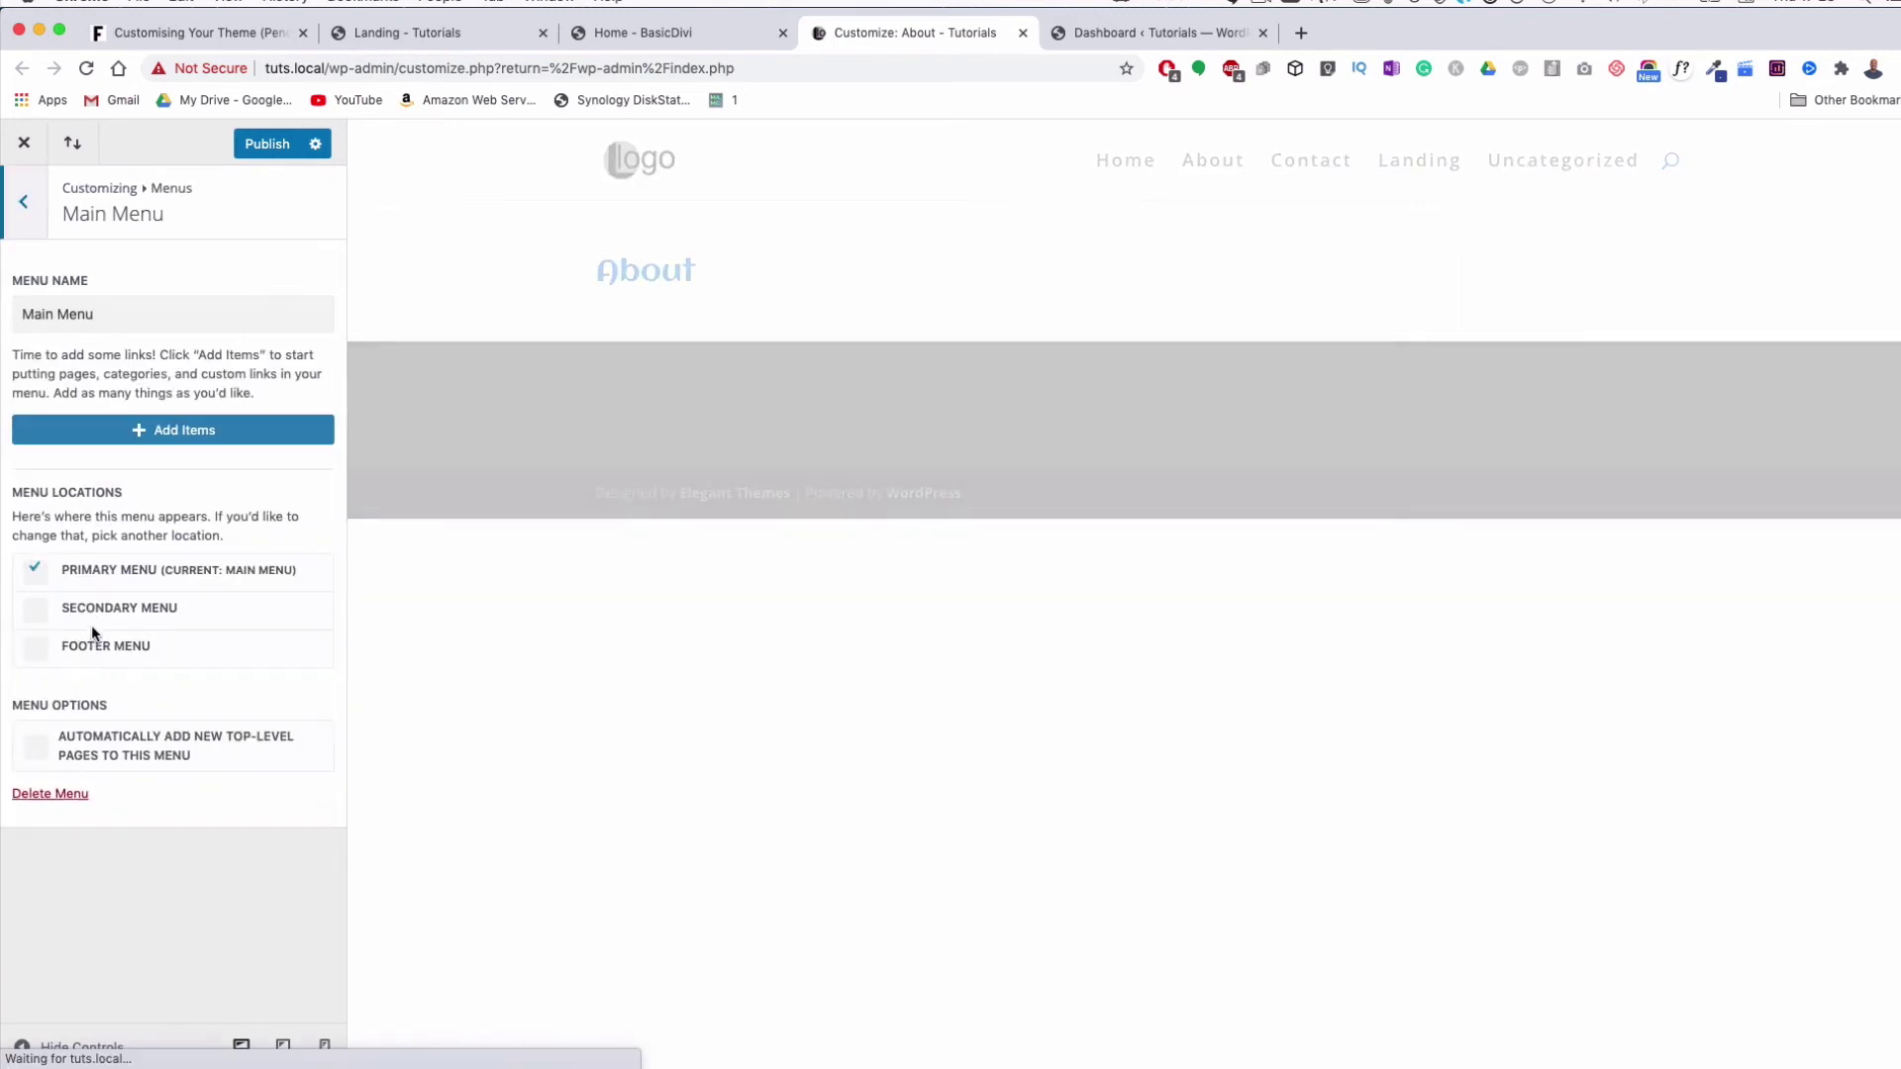
# Add the Landing, Contact and About pages to Main Menu and publish the changes
pyautogui.click(169, 431)
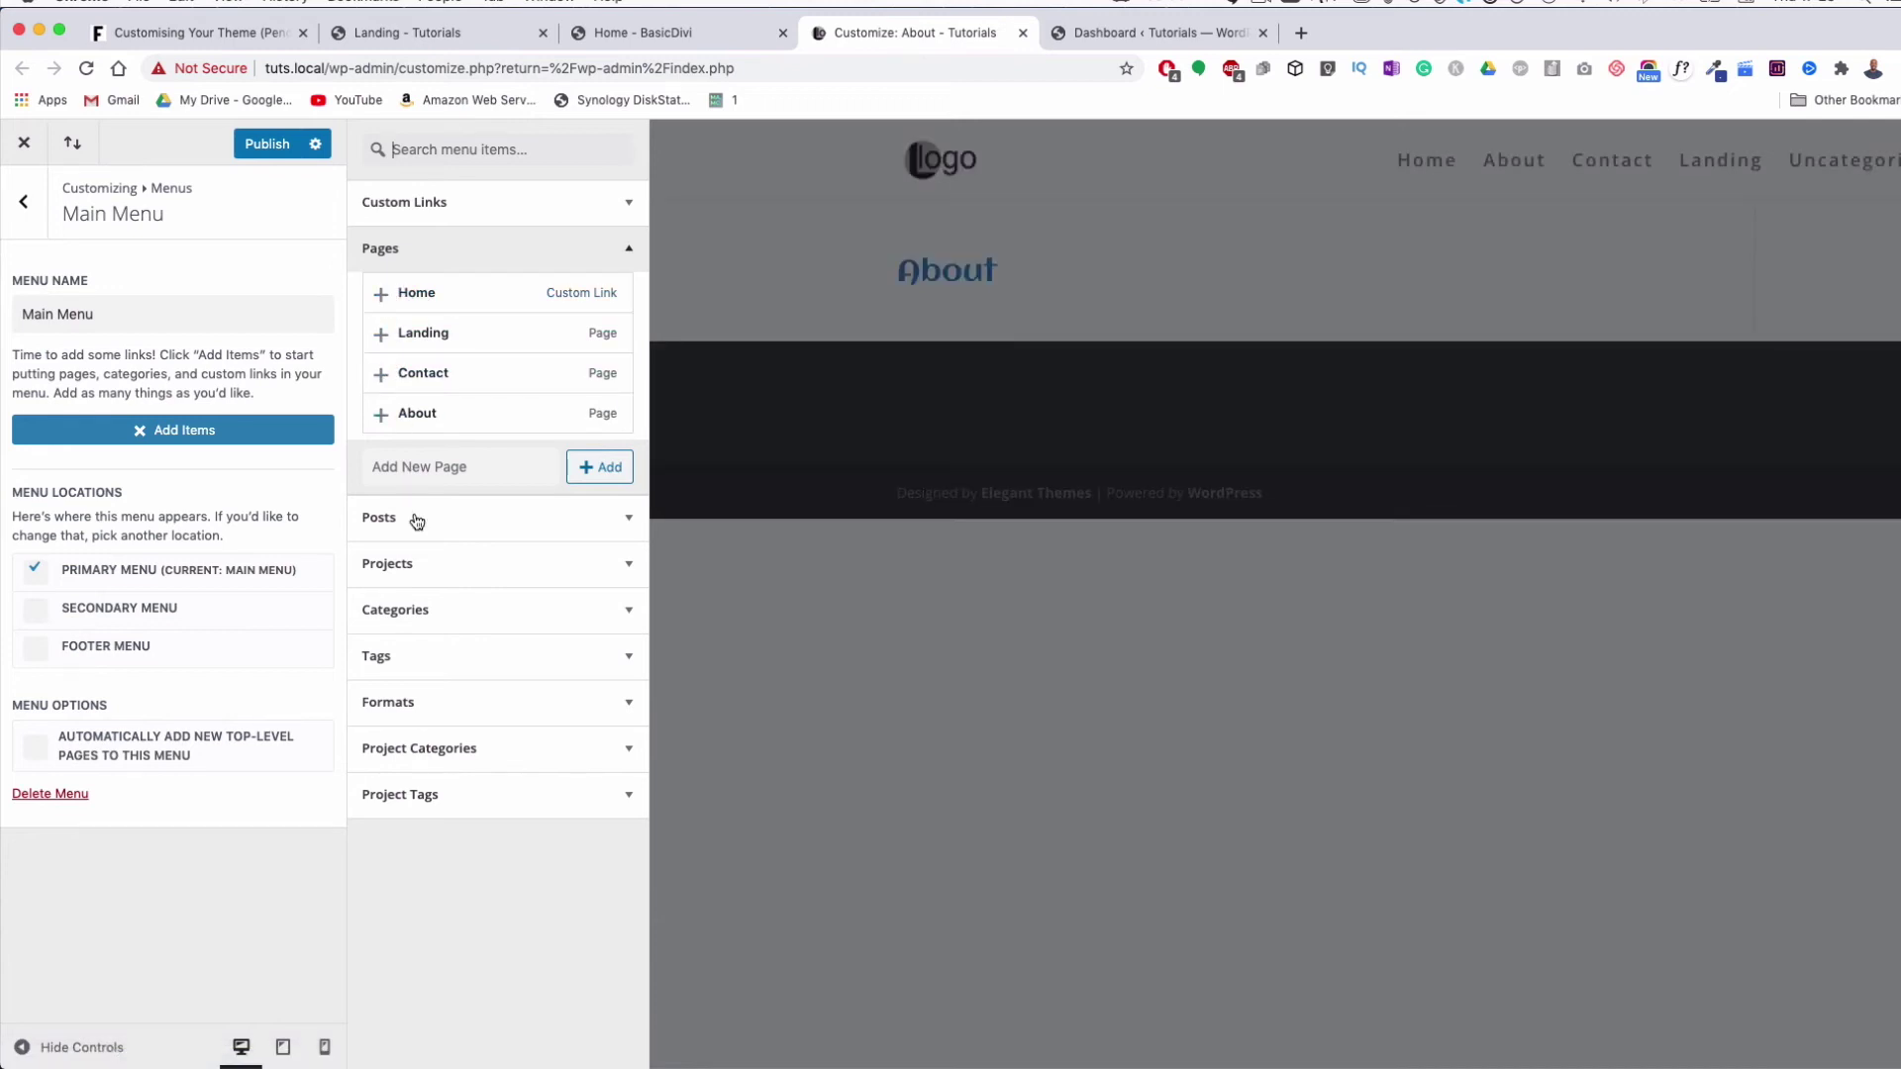
pyautogui.click(628, 520)
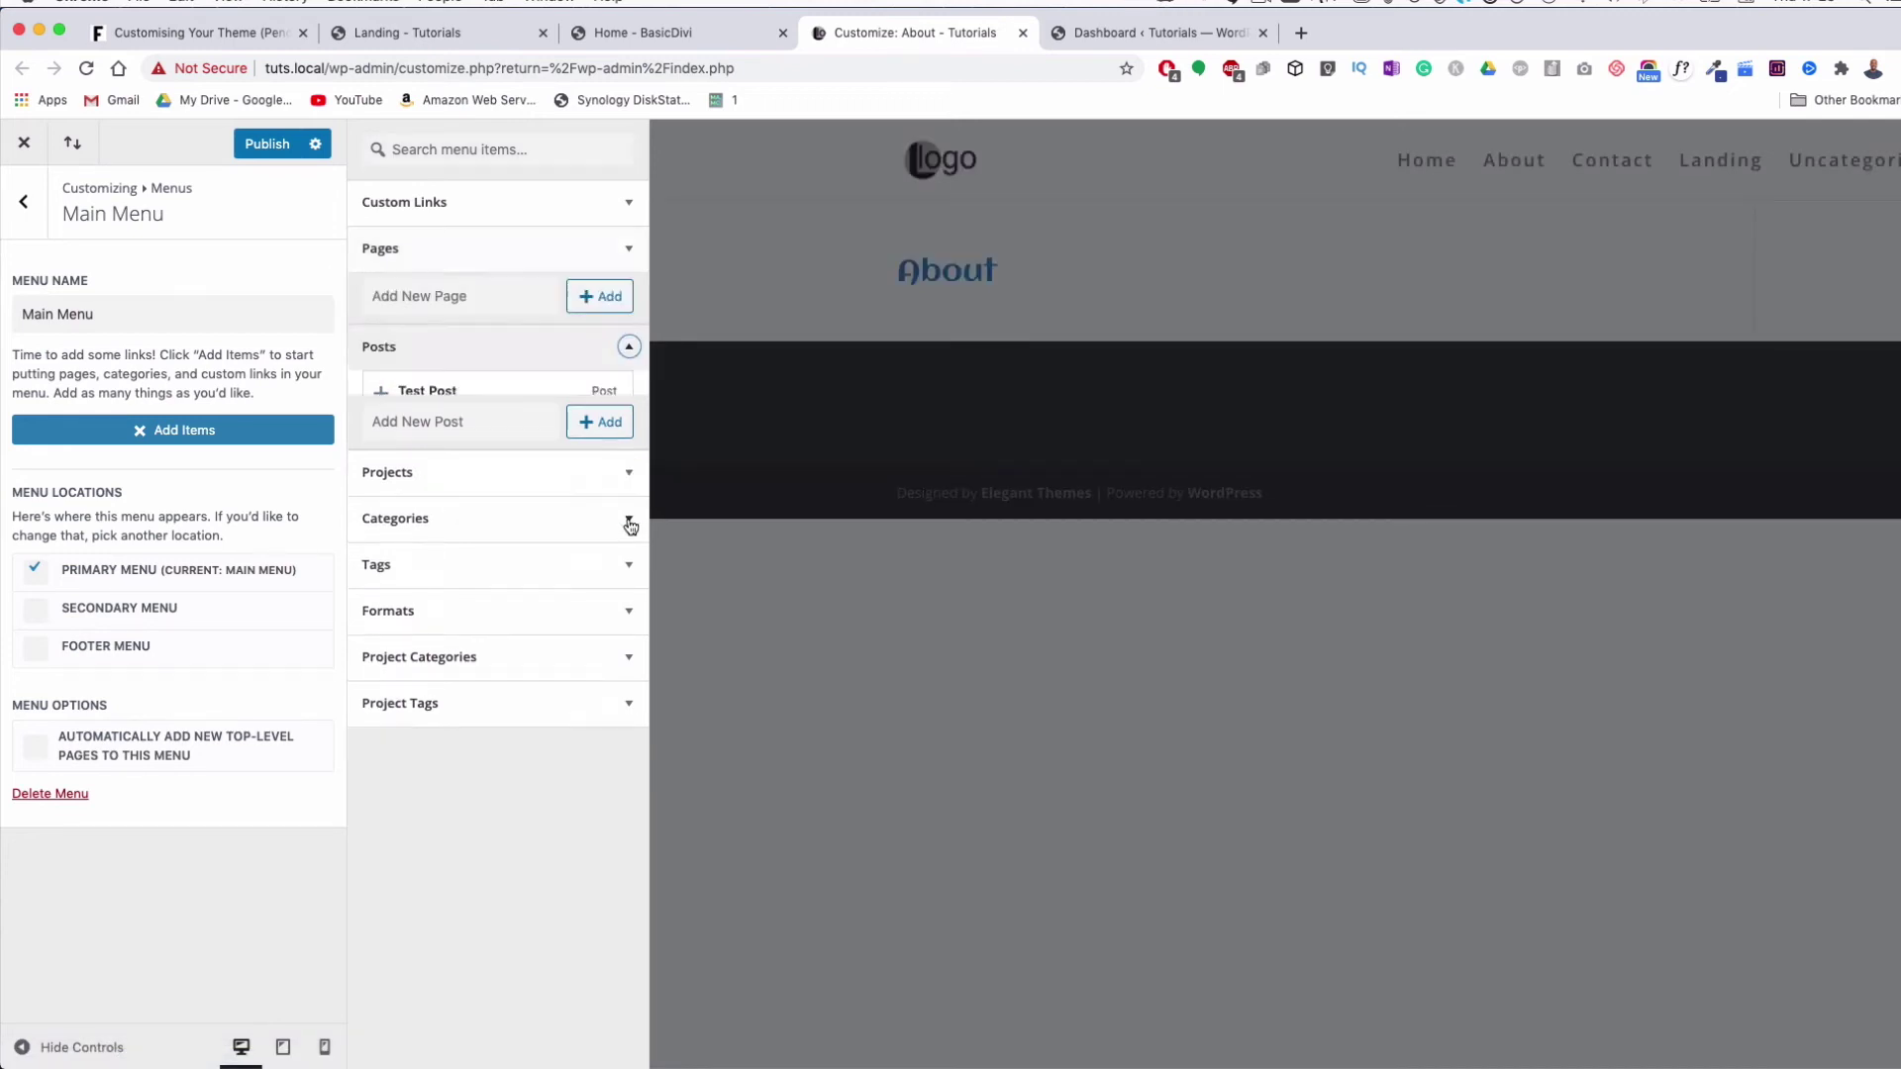
pyautogui.click(626, 445)
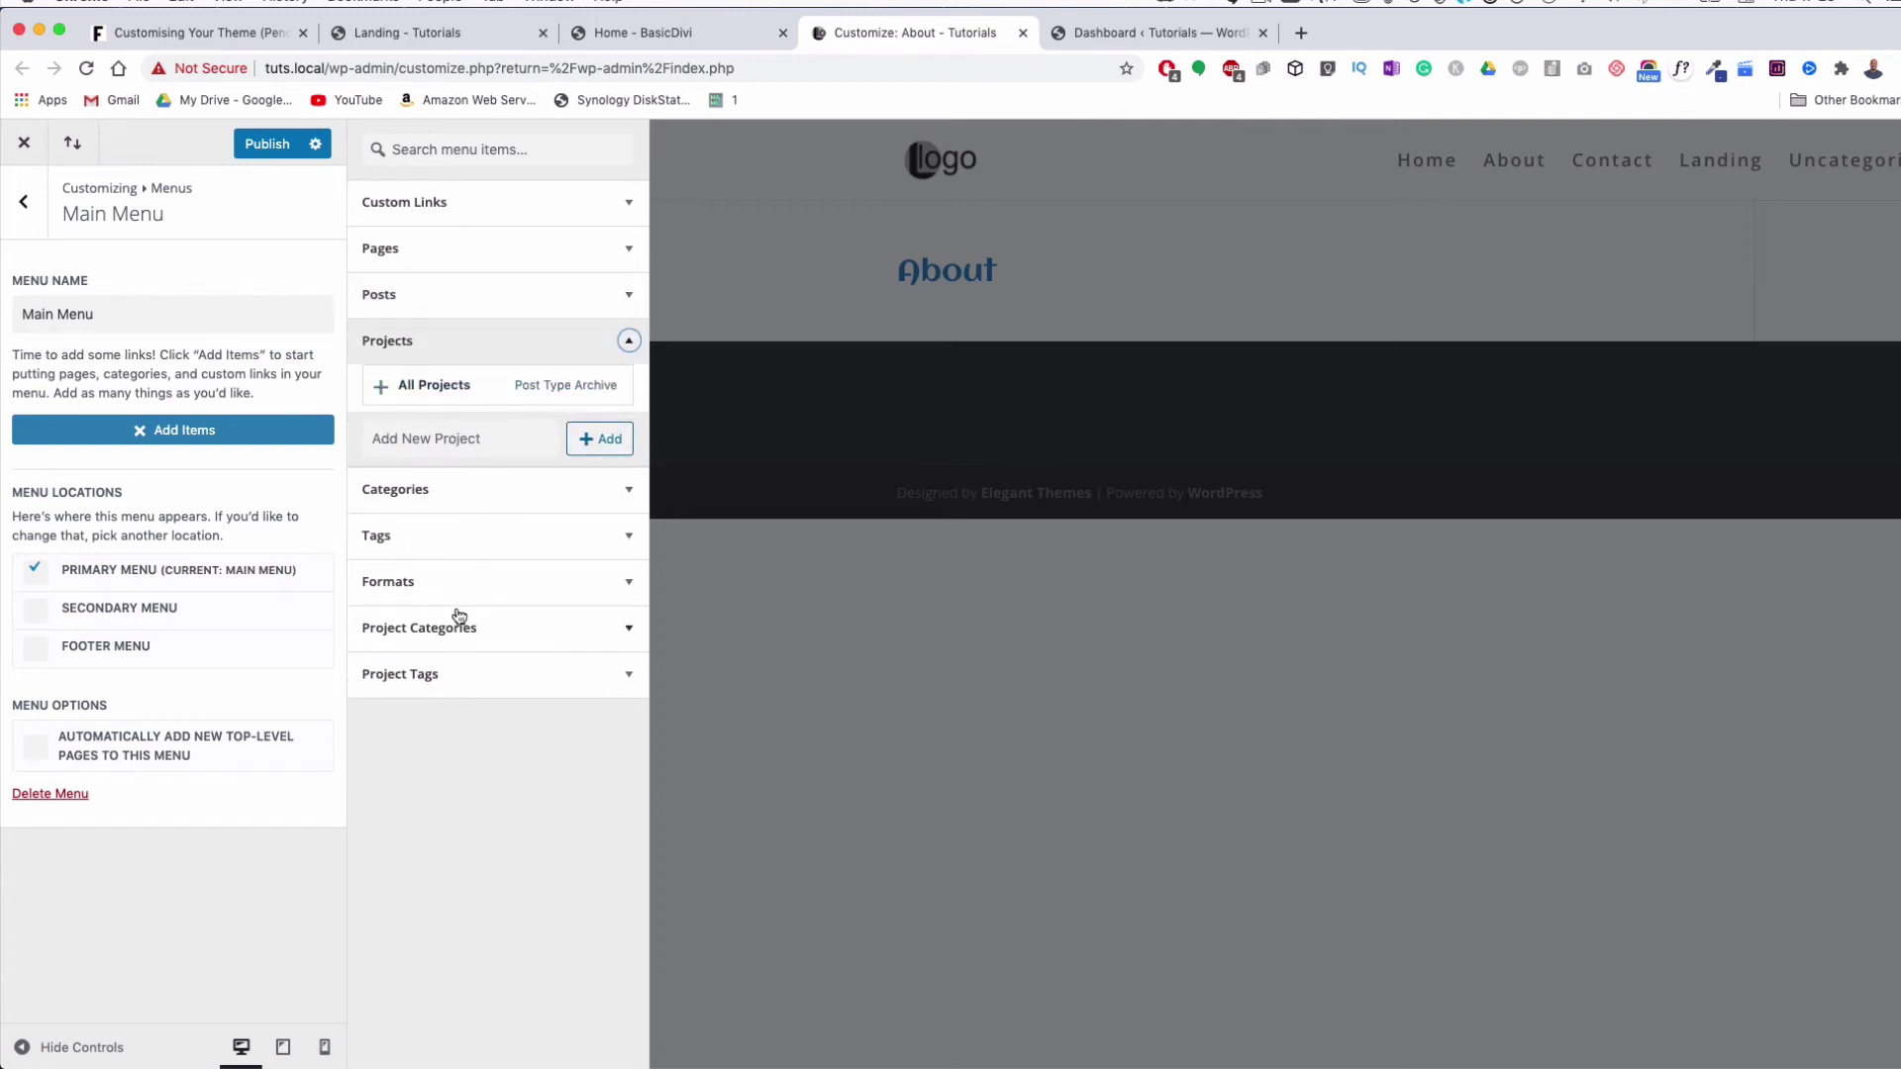
pyautogui.click(408, 258)
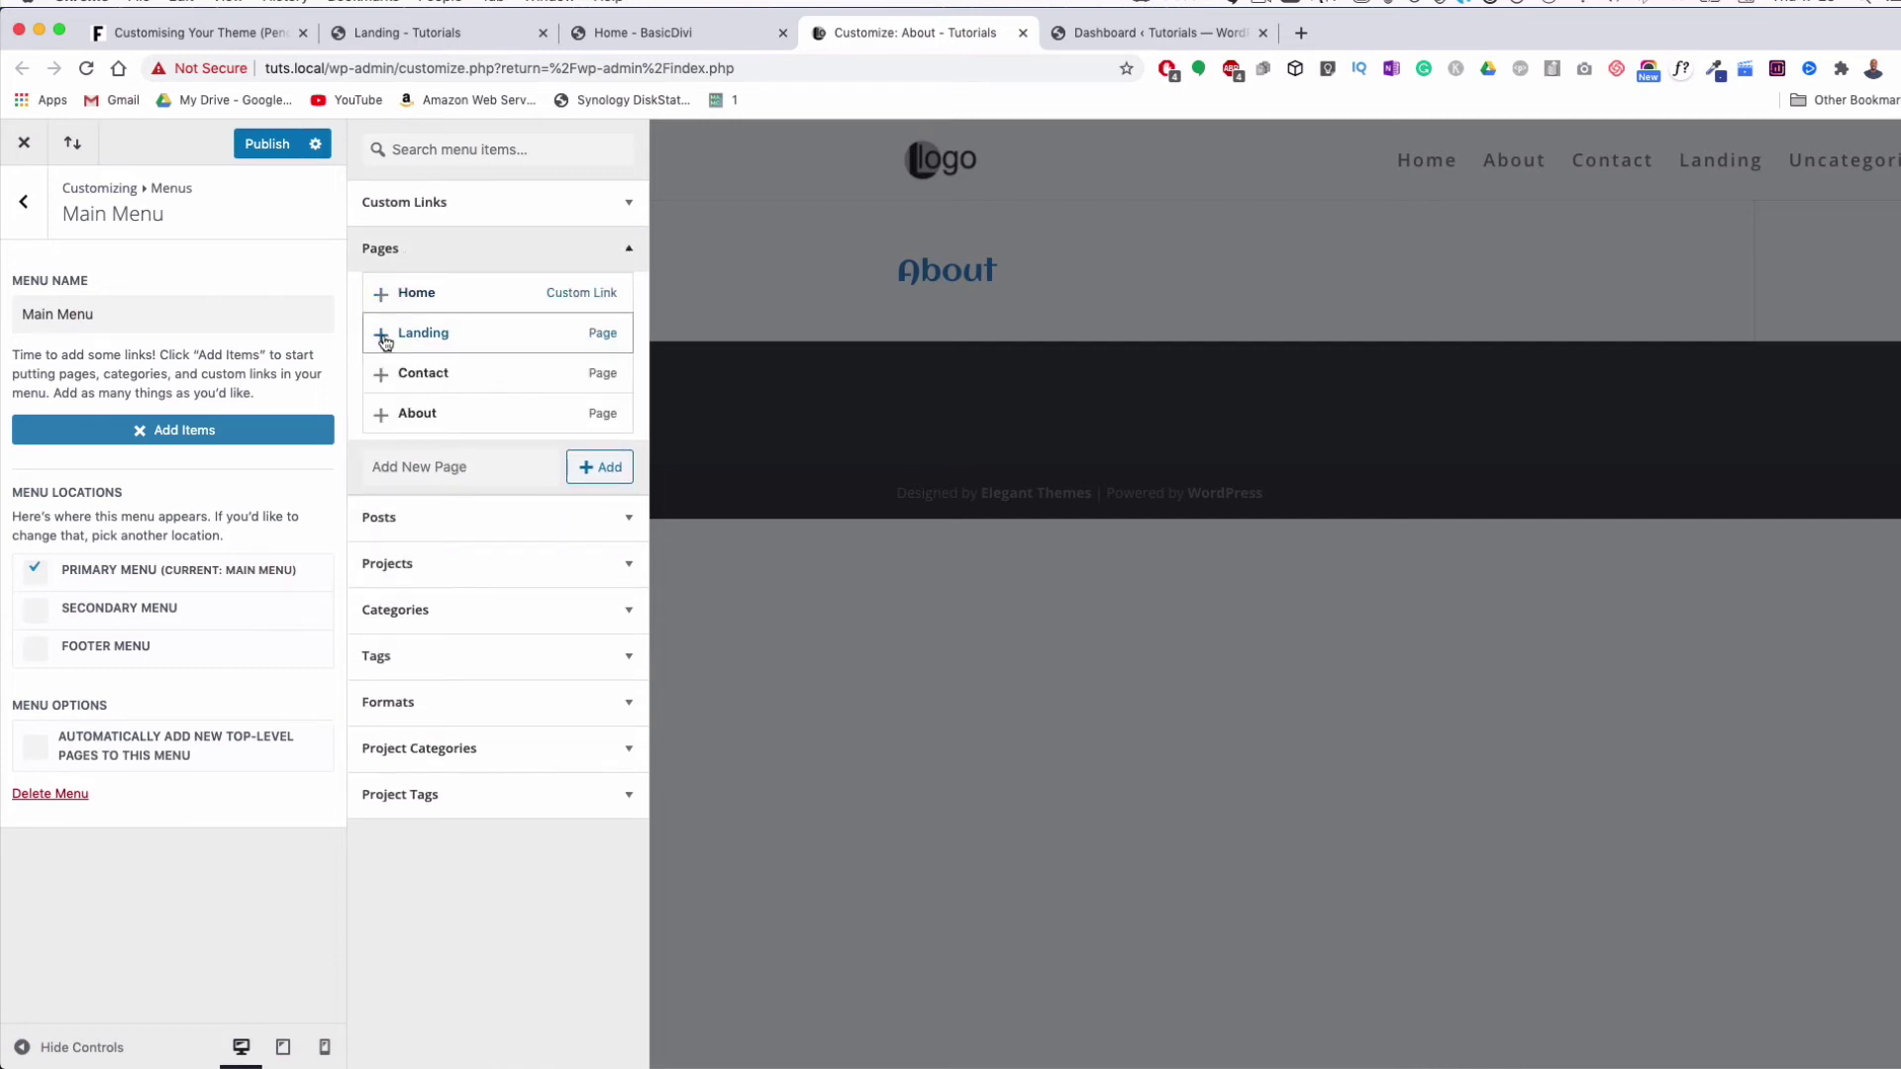
pyautogui.click(381, 335)
pyautogui.click(381, 373)
pyautogui.click(384, 420)
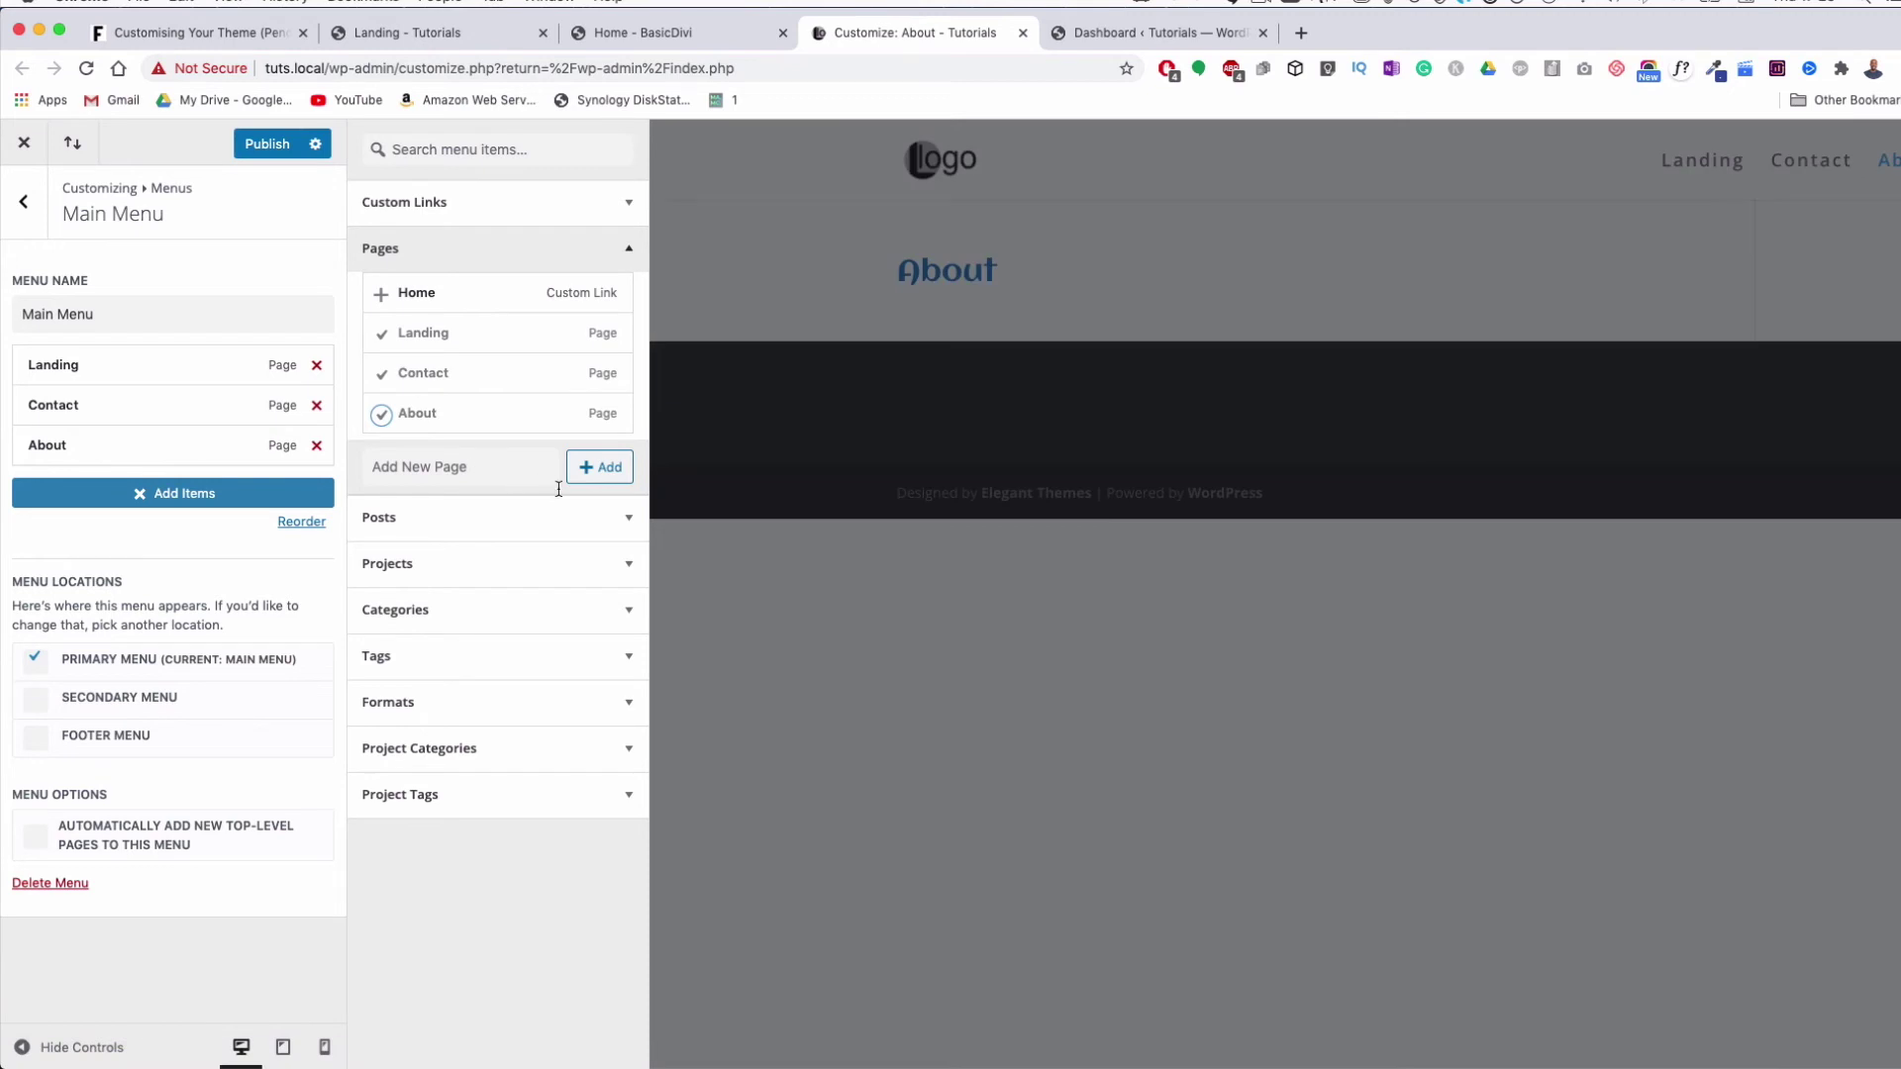
pyautogui.click(278, 143)
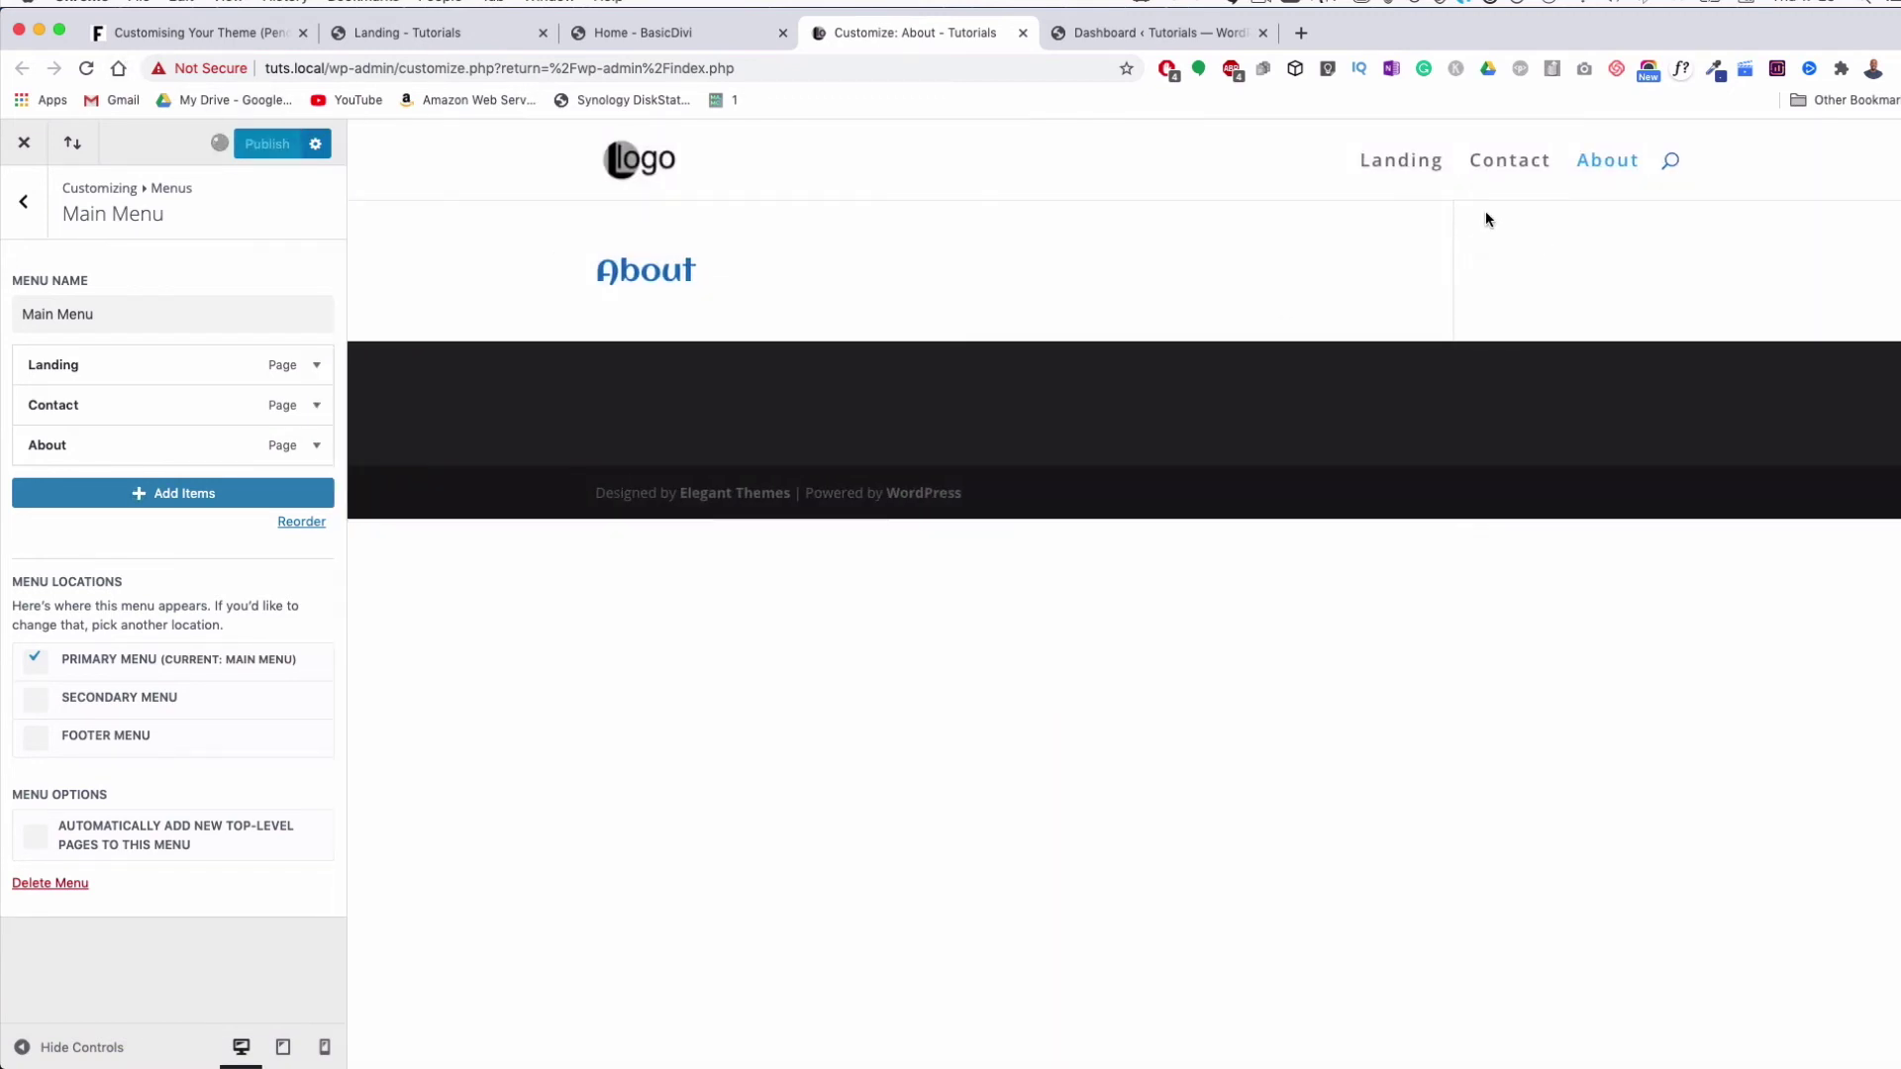
# Look through the available widget areas, opening the Sidebar area, and return to the main customizer sections
pyautogui.click(1415, 176)
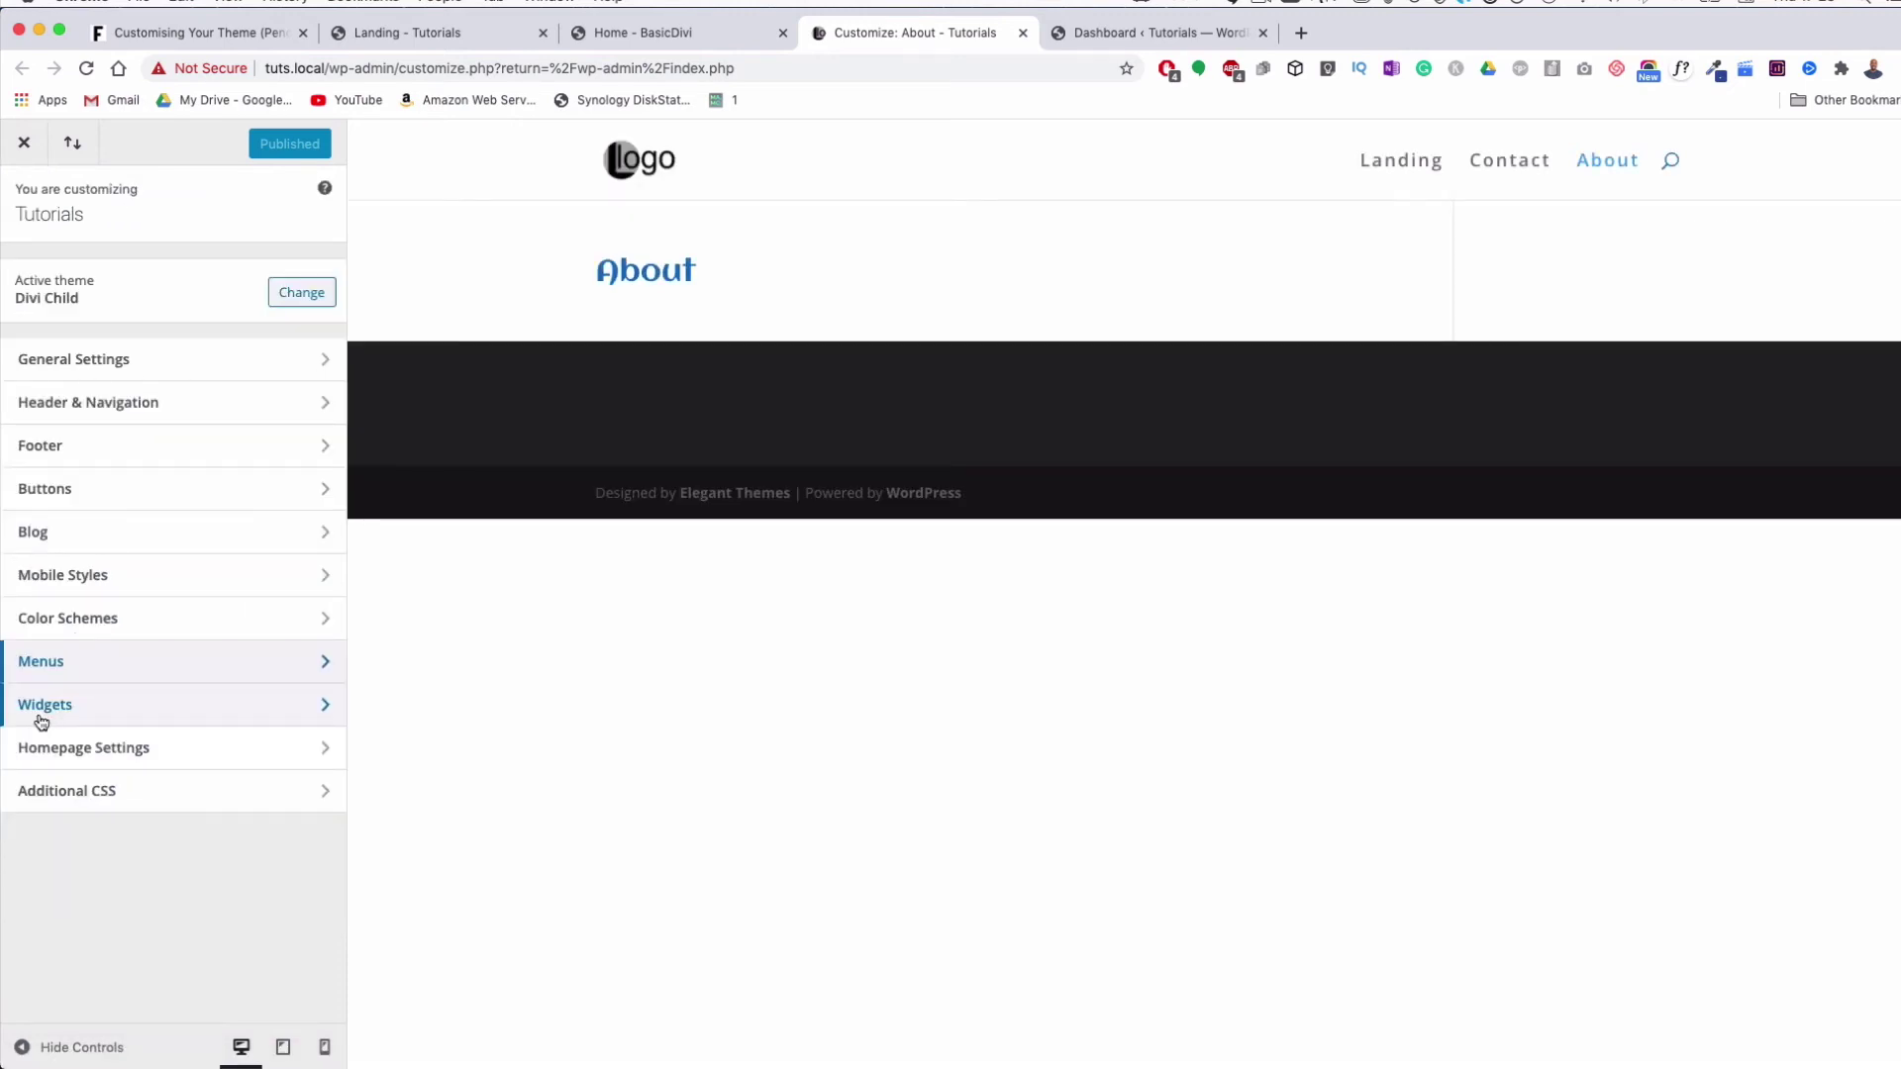
pyautogui.click(41, 711)
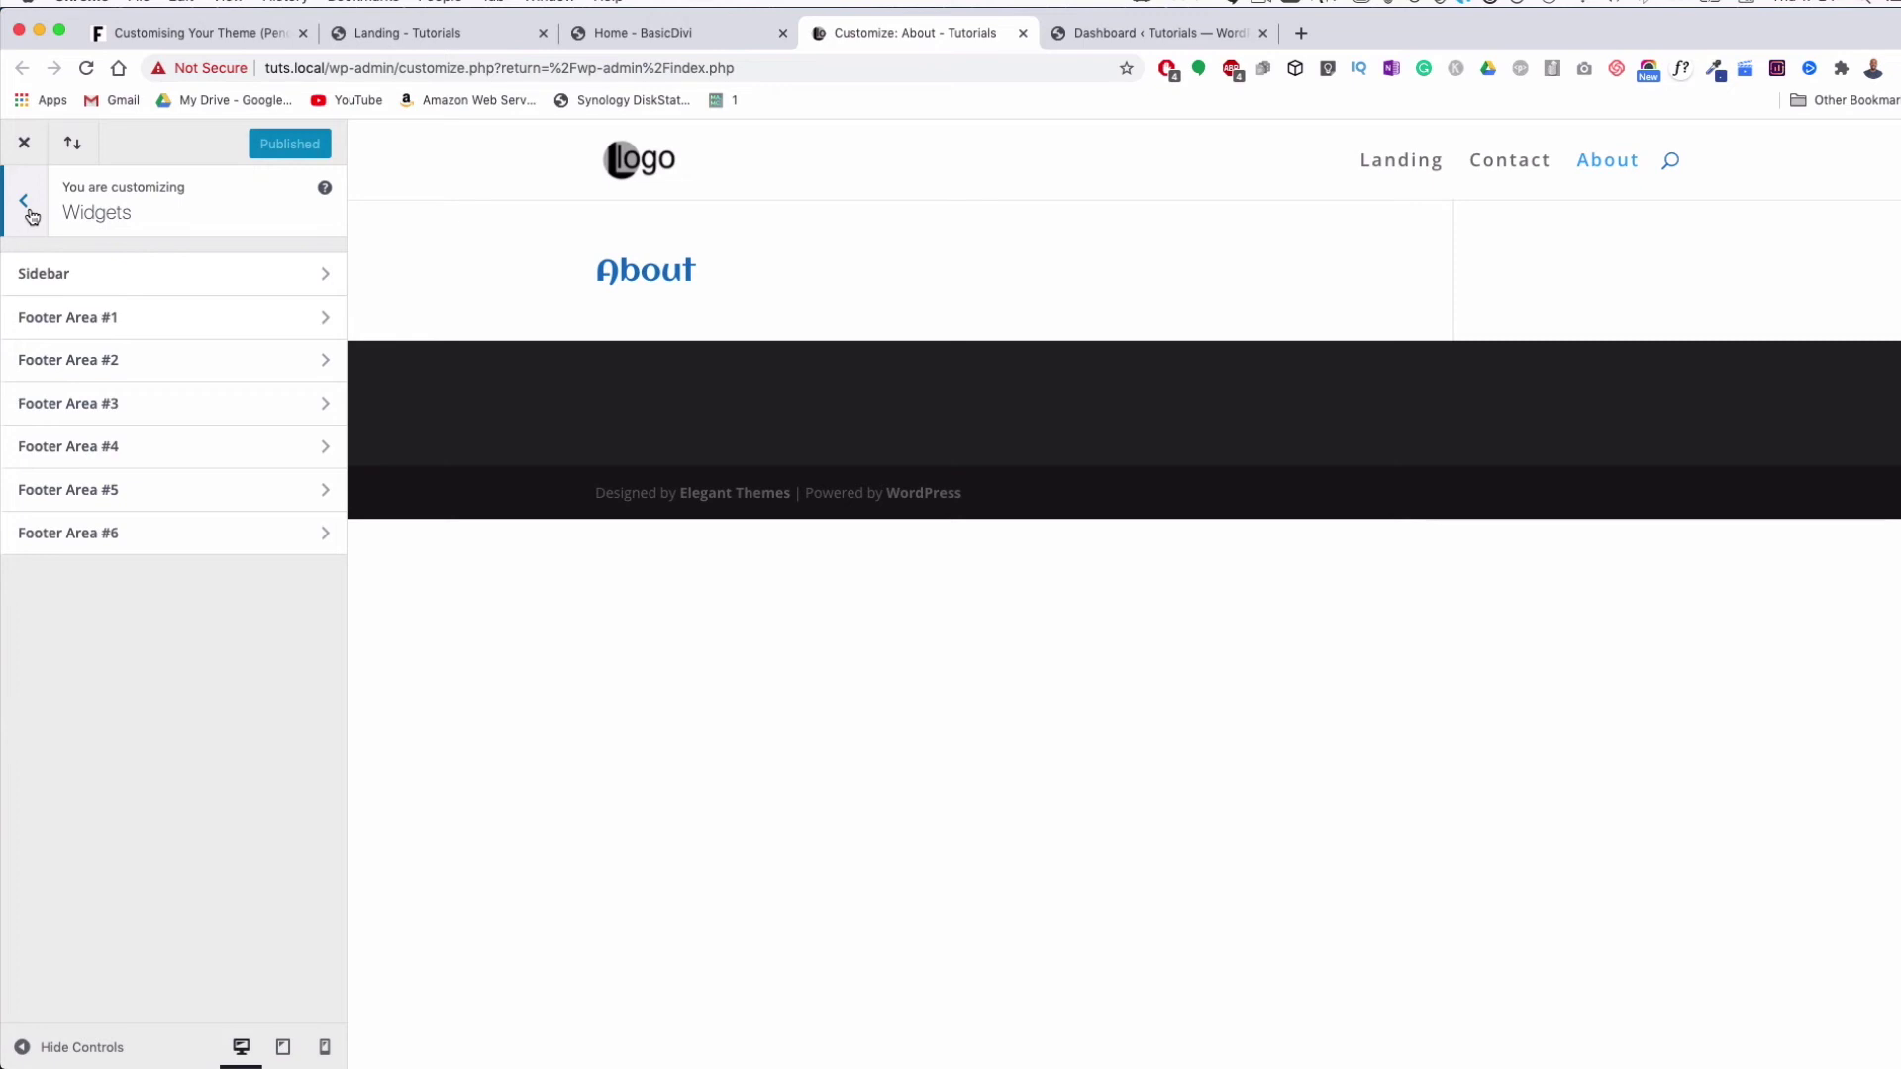
pyautogui.click(52, 280)
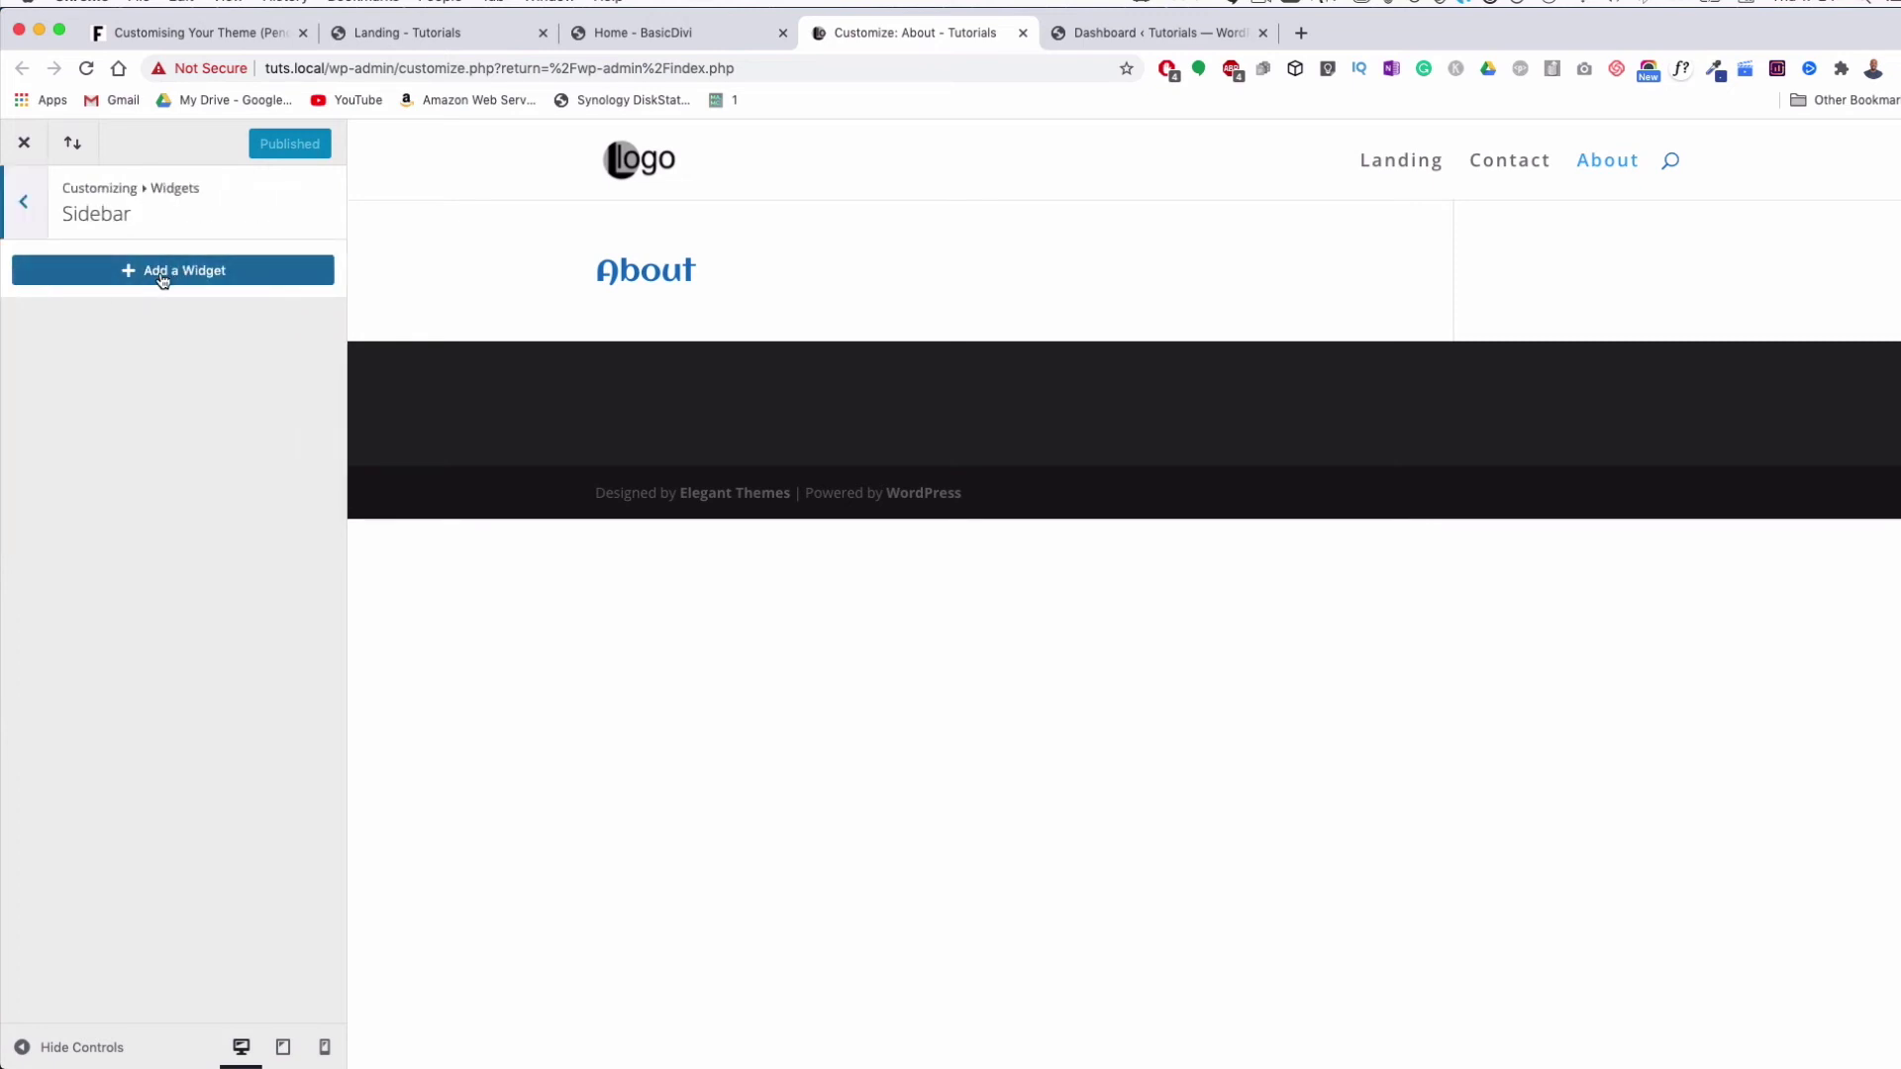
pyautogui.click(24, 206)
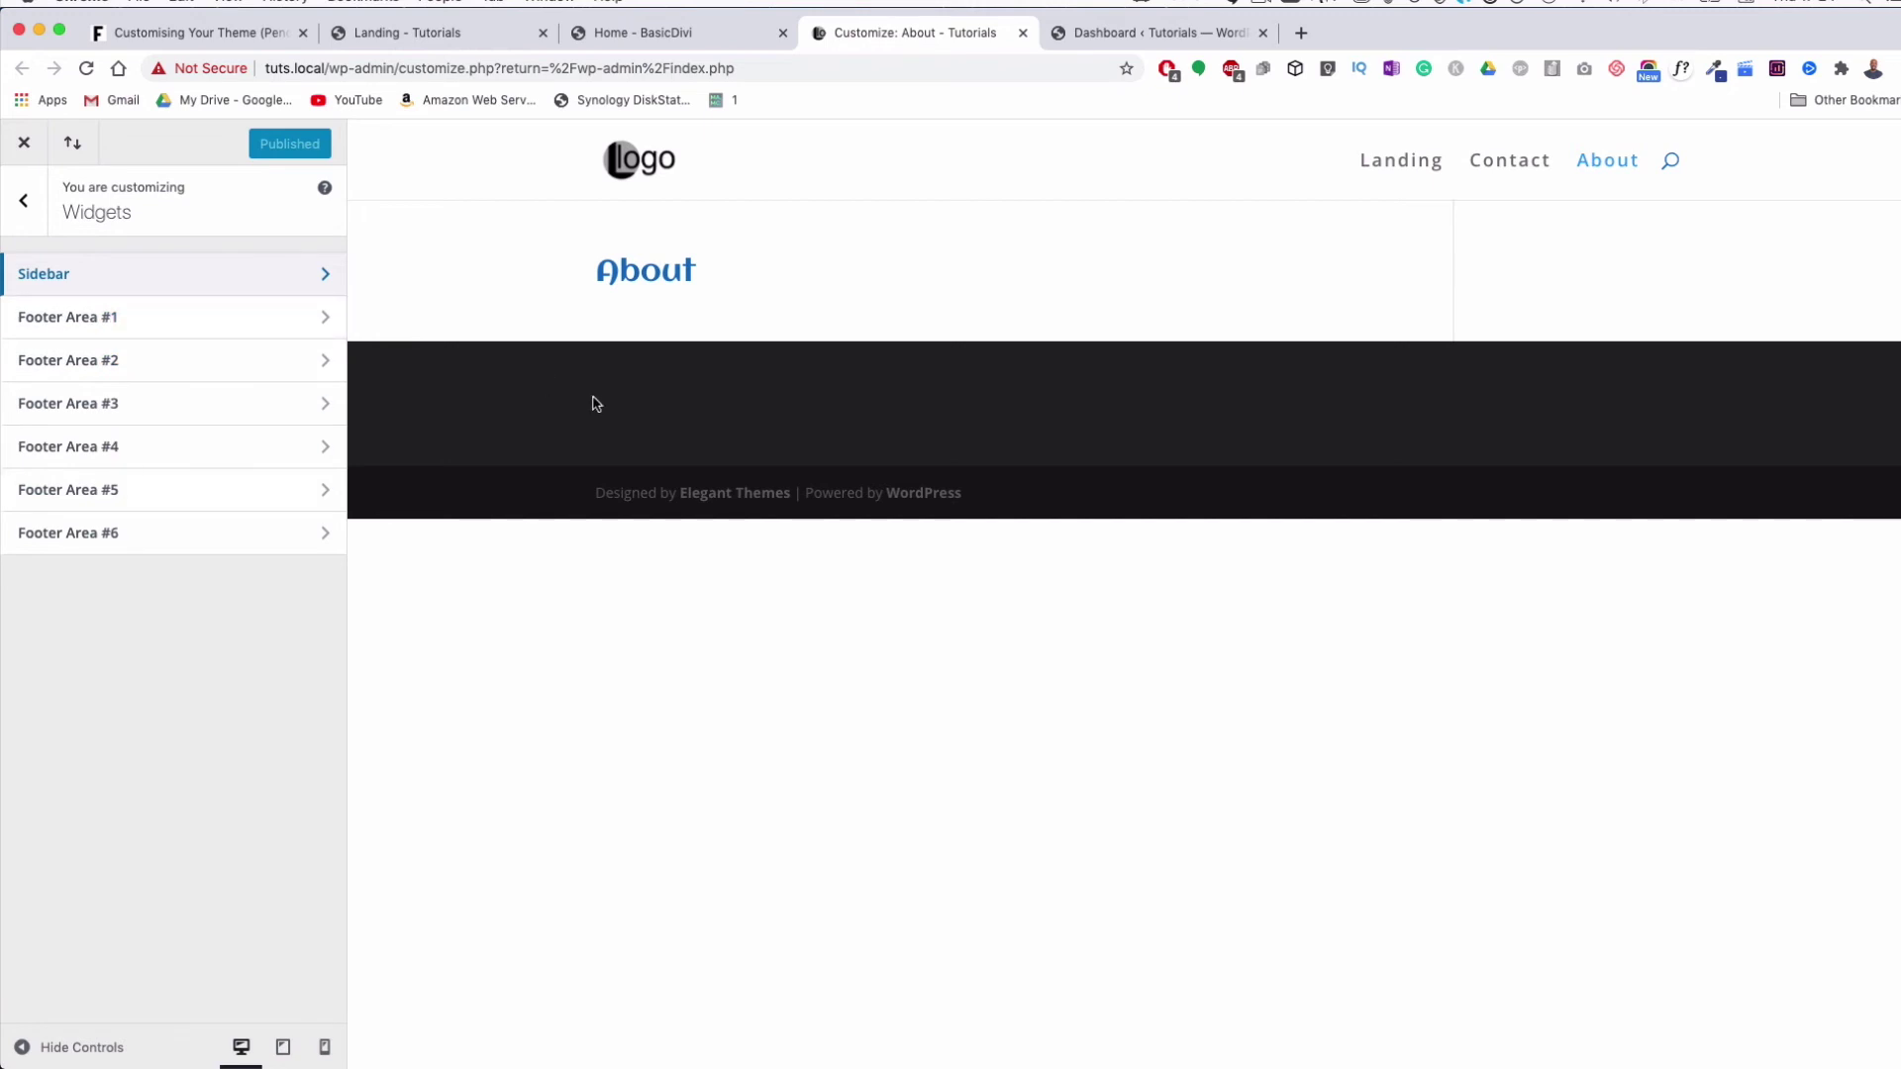
pyautogui.click(23, 200)
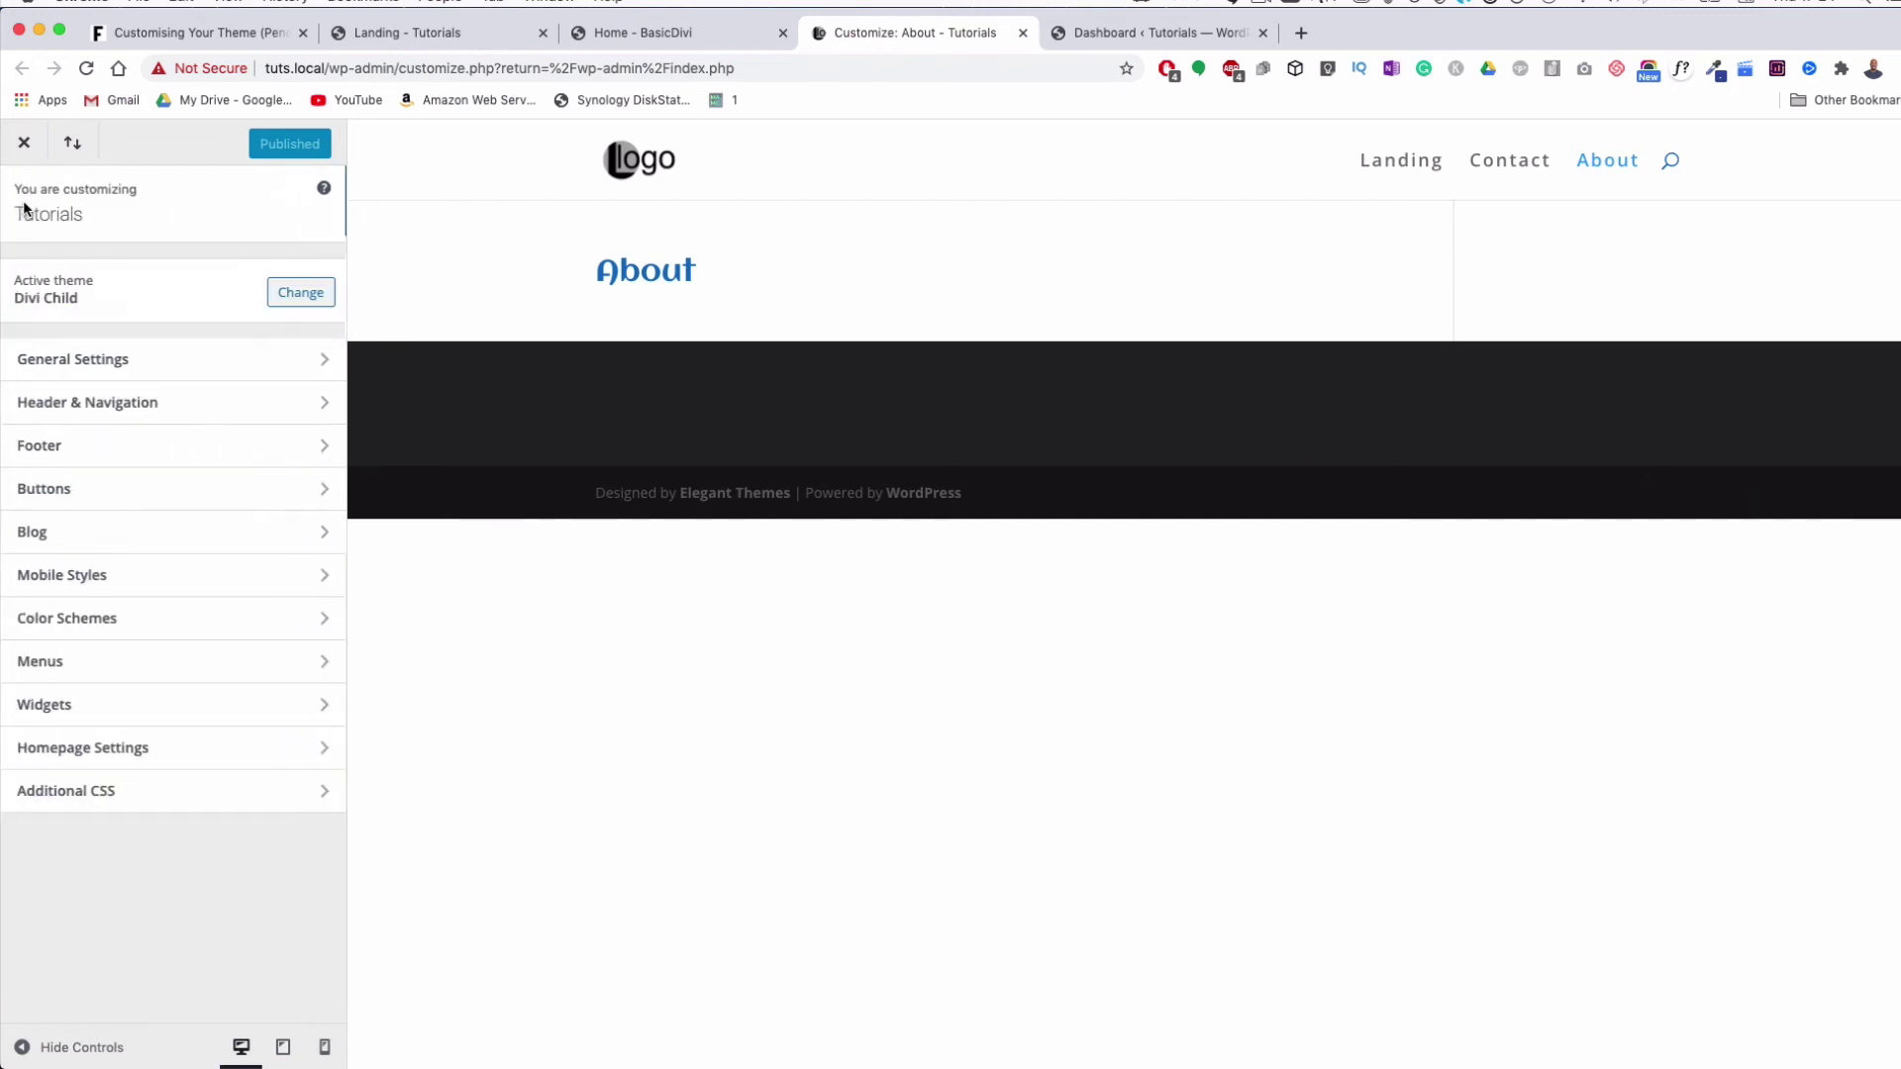
# Set the static homepage to the Landing page in Homepage Settings and check it in the preview
pyautogui.click(96, 749)
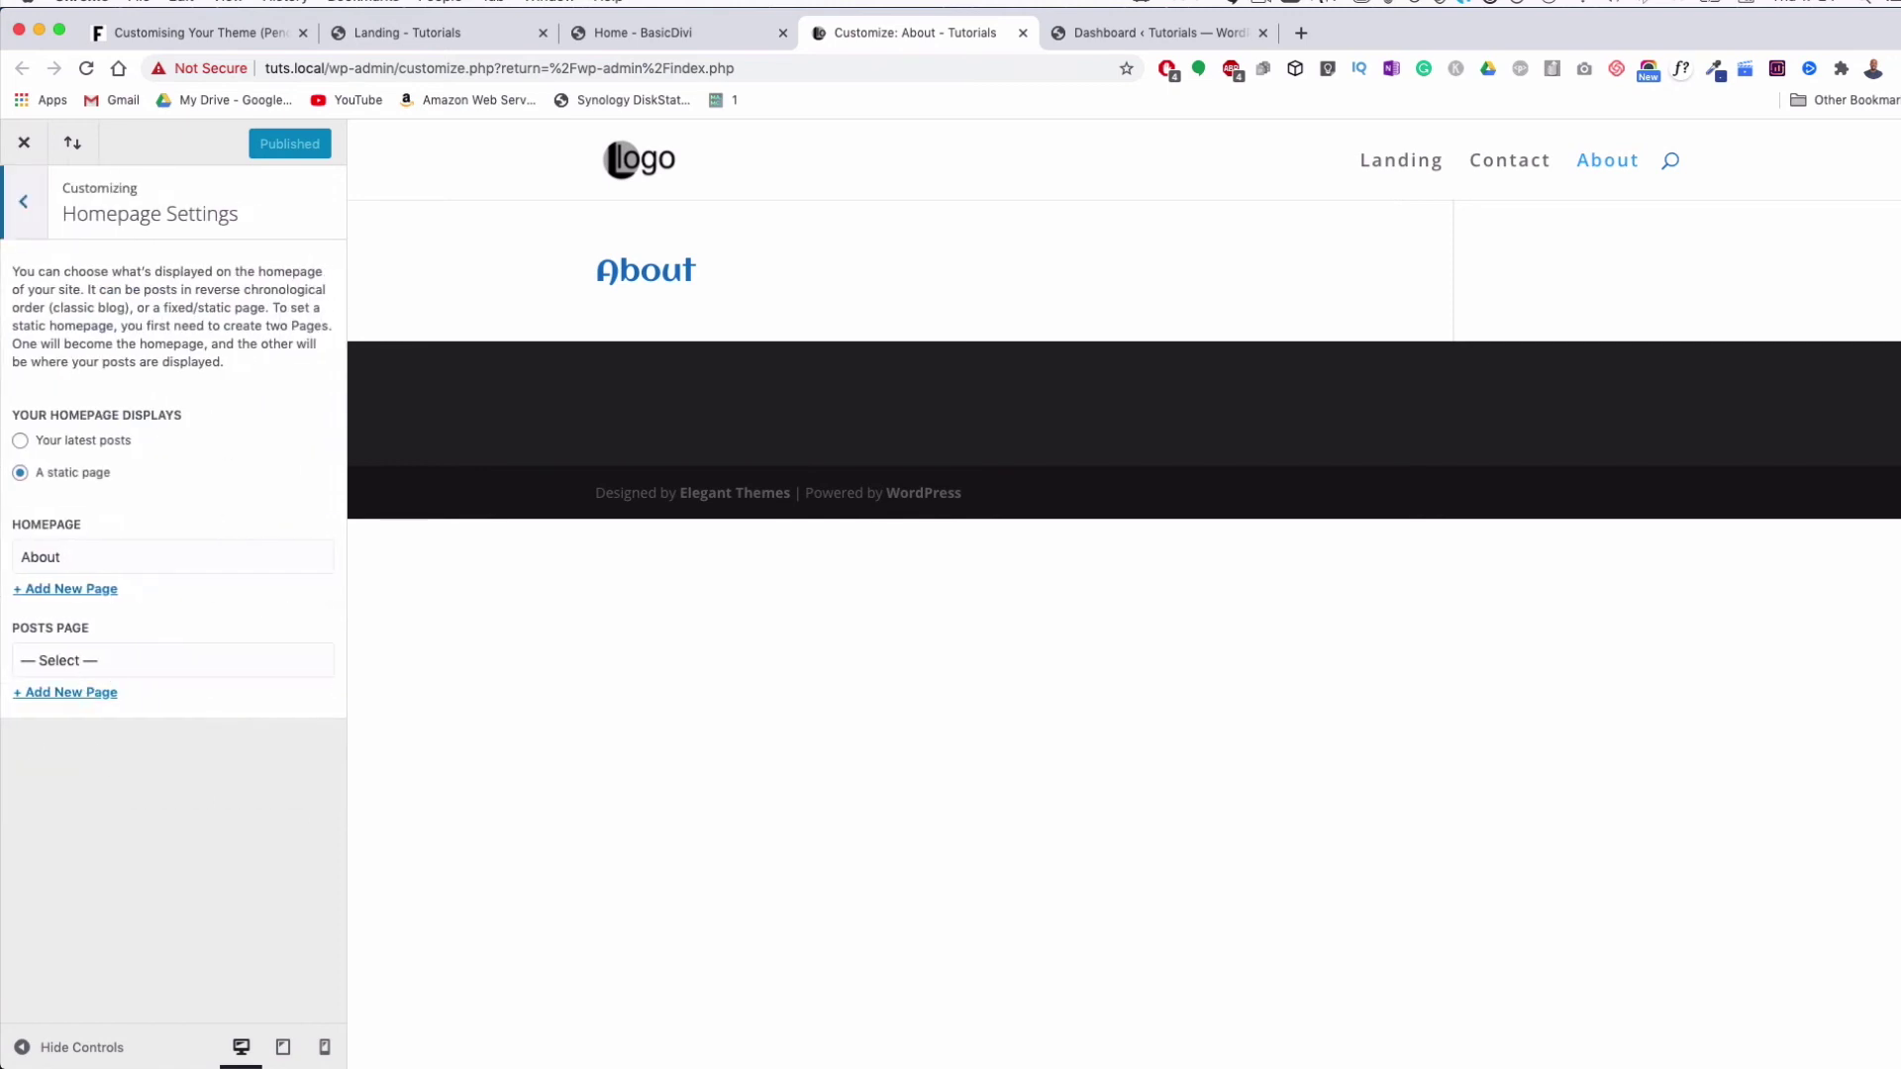
pyautogui.click(76, 565)
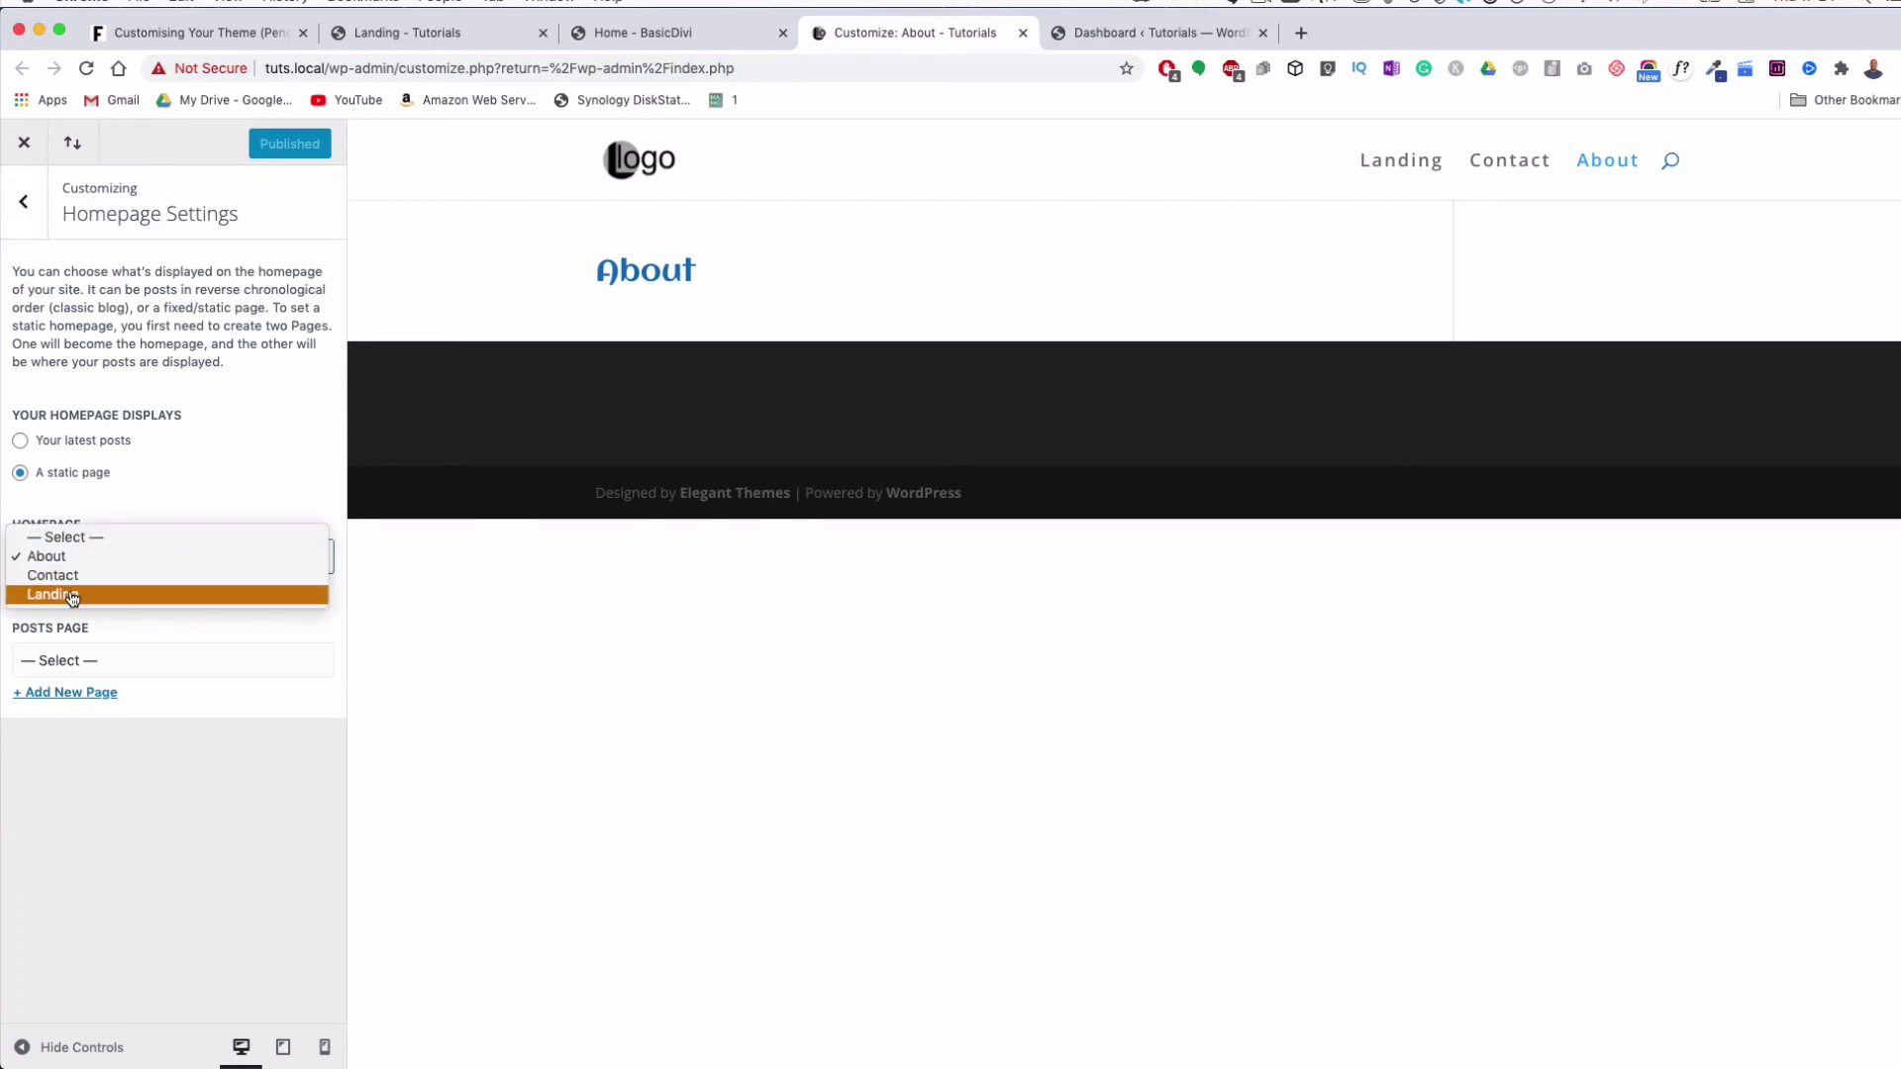
pyautogui.click(72, 595)
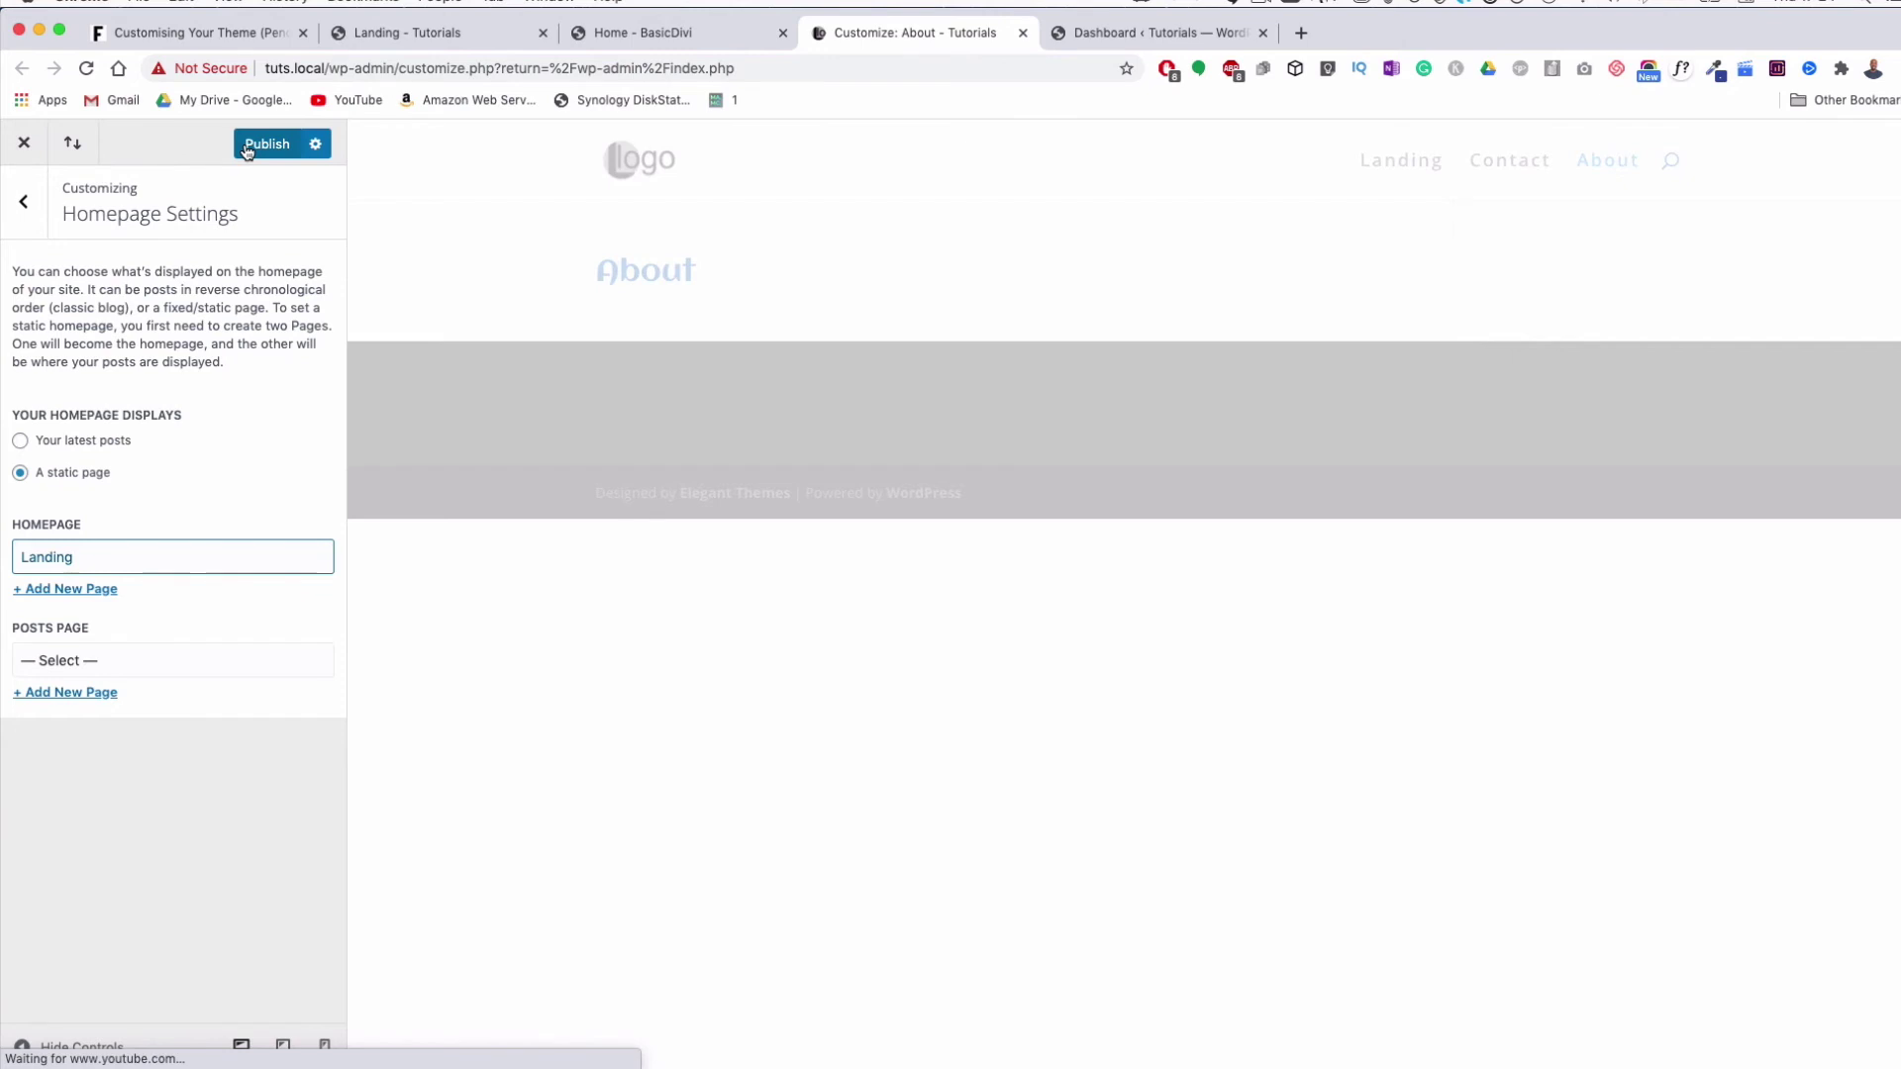
pyautogui.scroll(-5, 806, 359)
pyautogui.scroll(-4, 810, 357)
pyautogui.scroll(6, 822, 426)
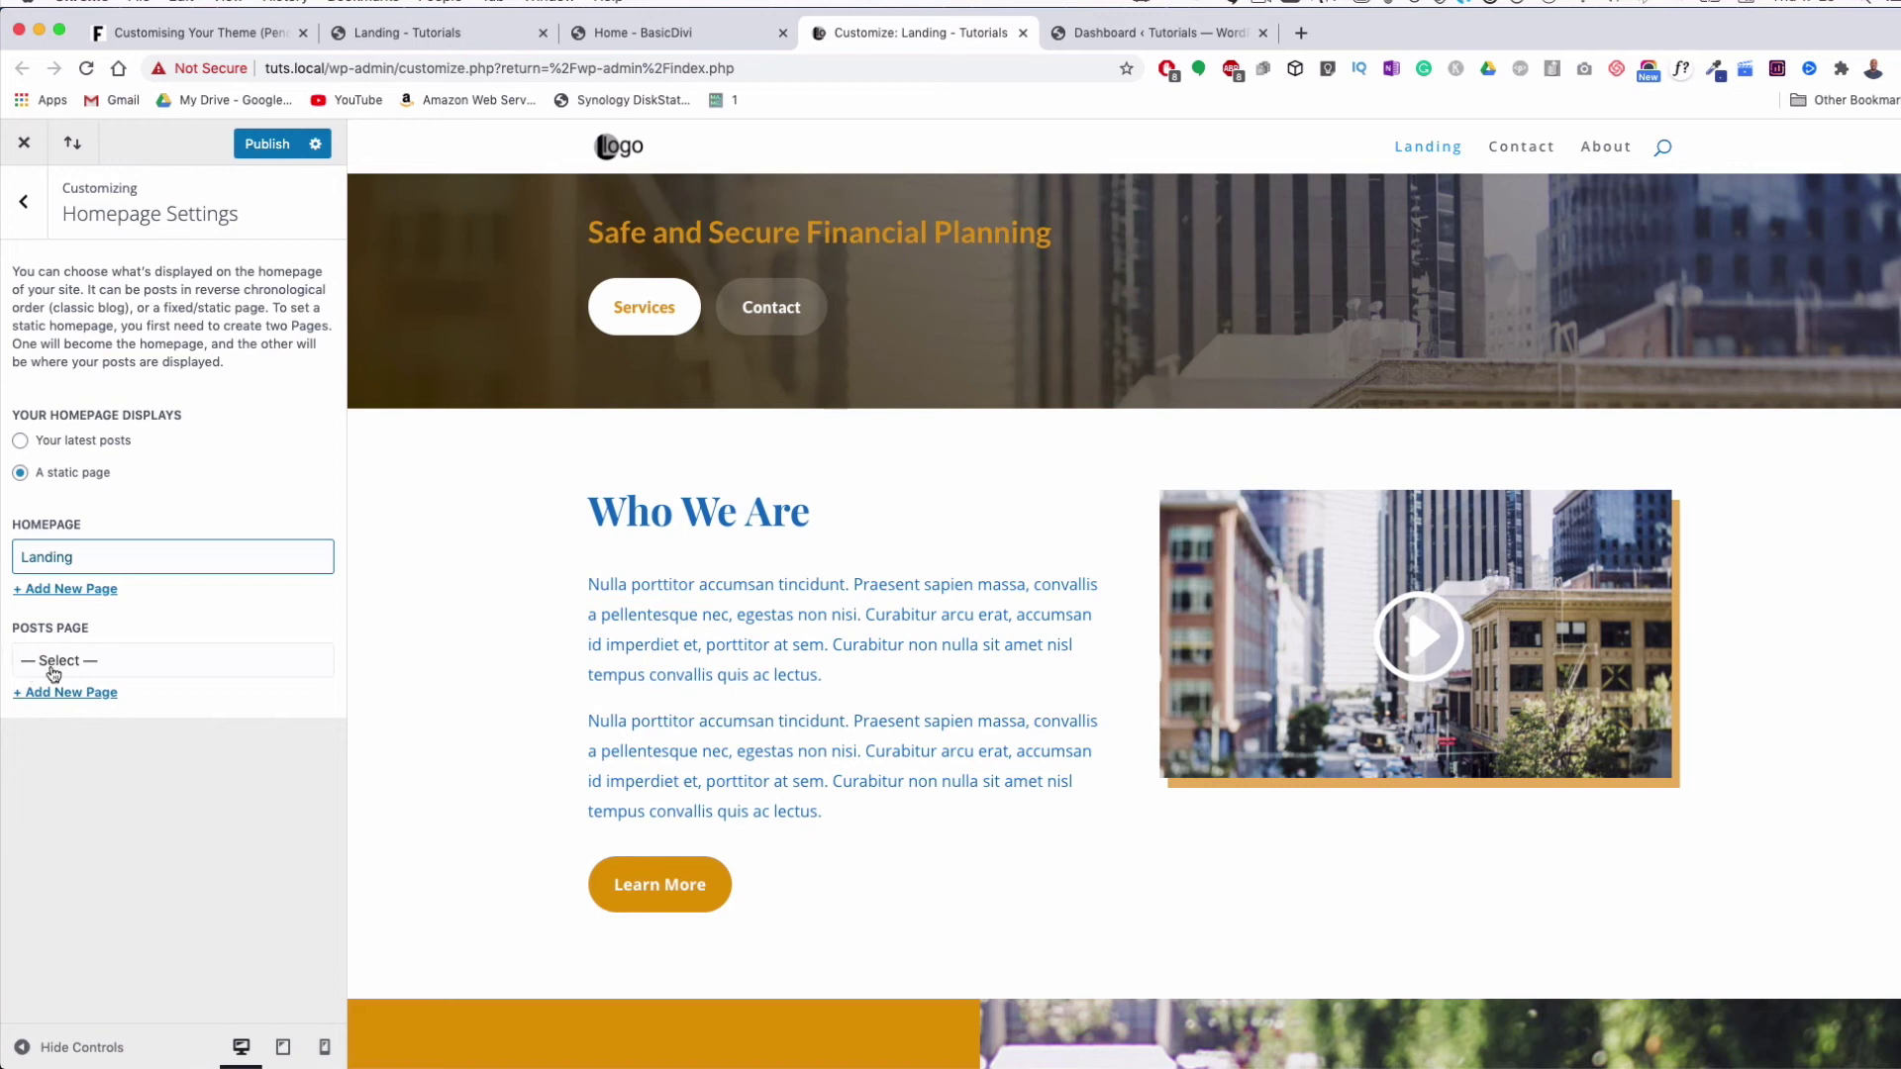
# Check the posts page choices and preview the latest posts as the homepage, returning to the static page display
pyautogui.click(100, 670)
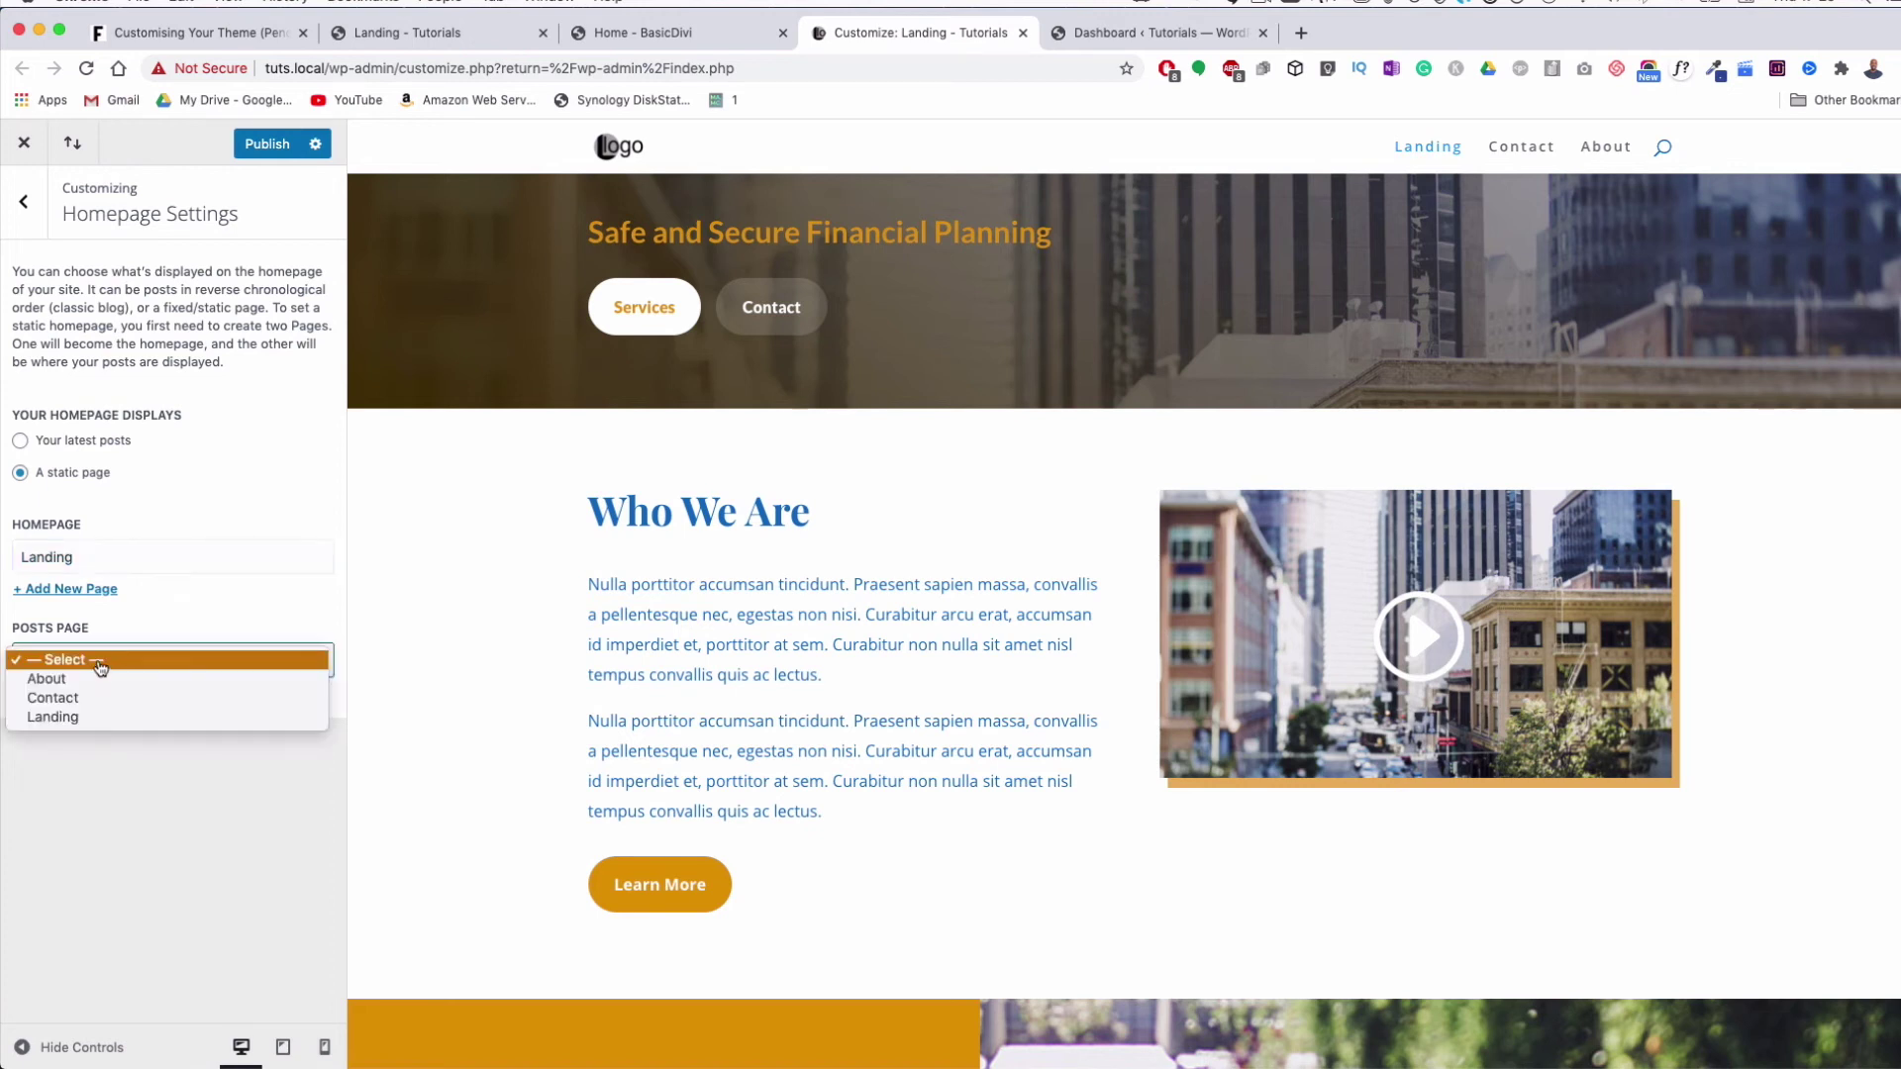
pyautogui.click(100, 661)
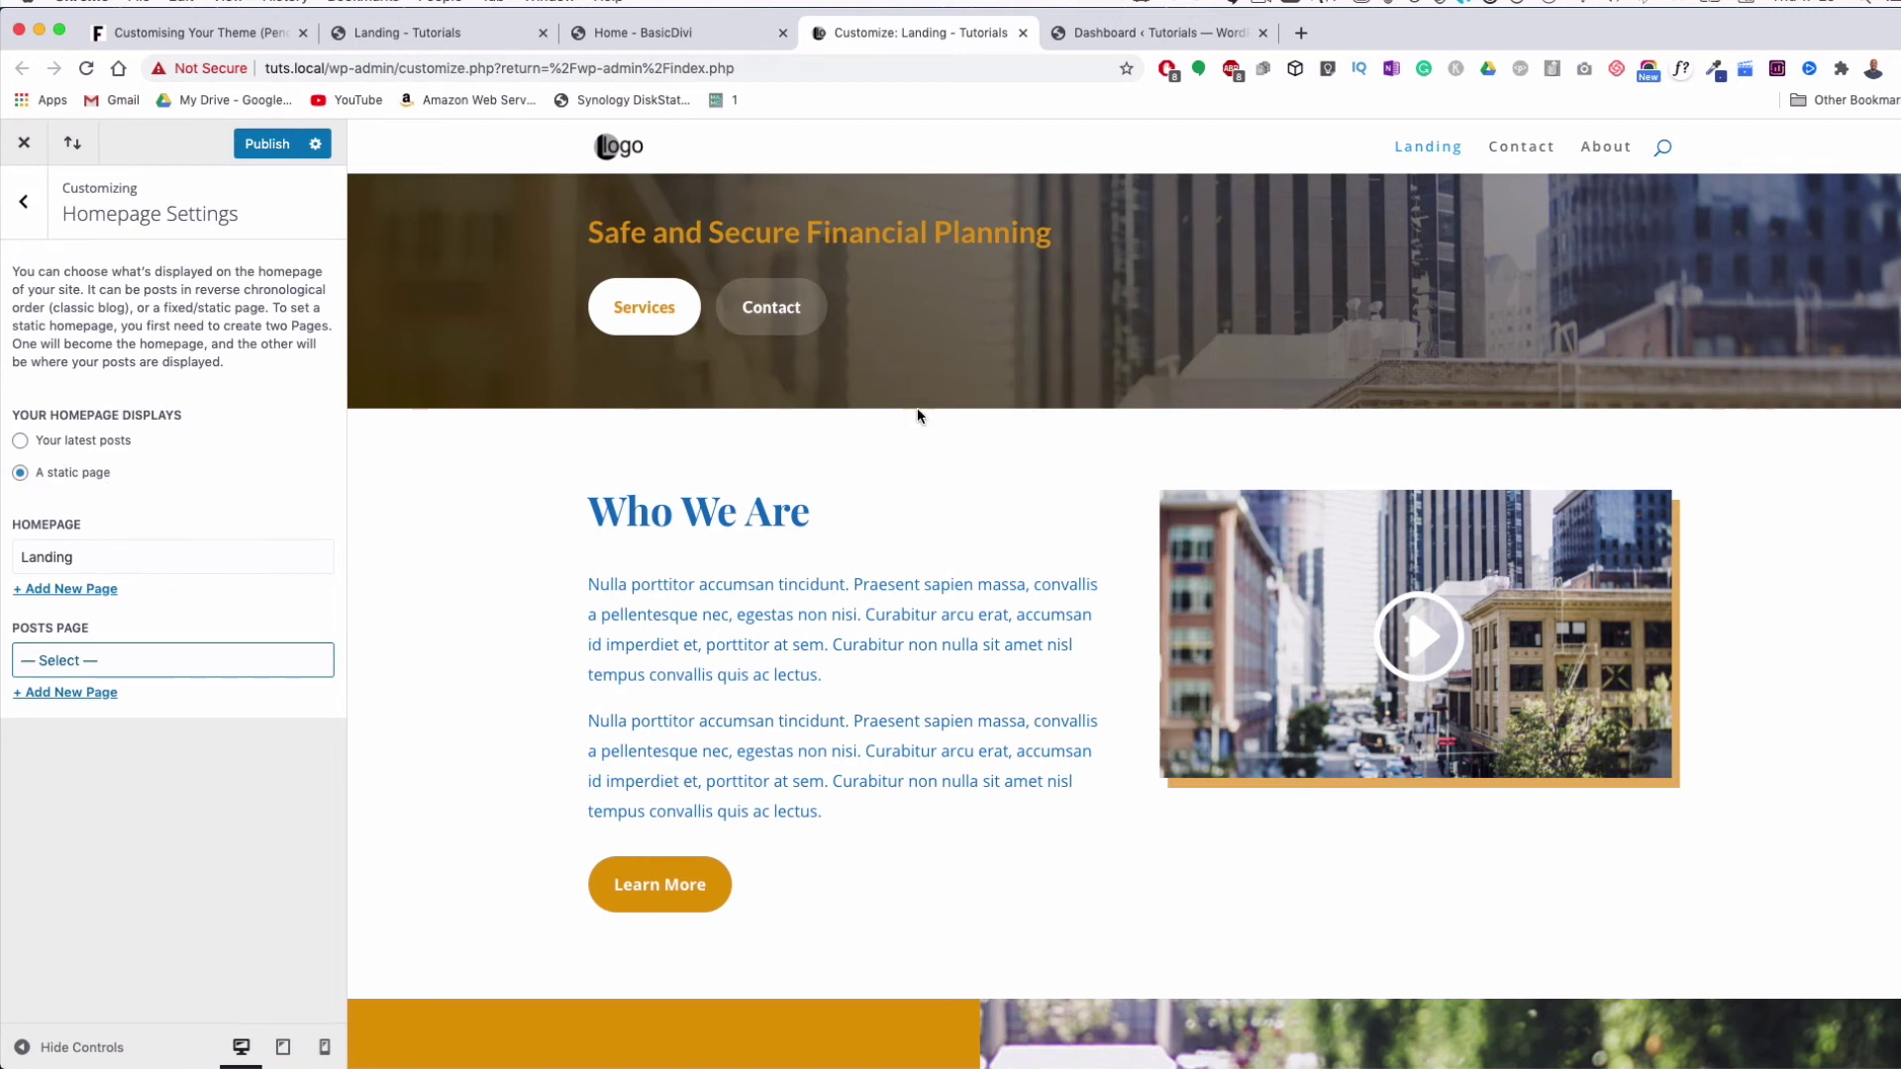
pyautogui.click(21, 442)
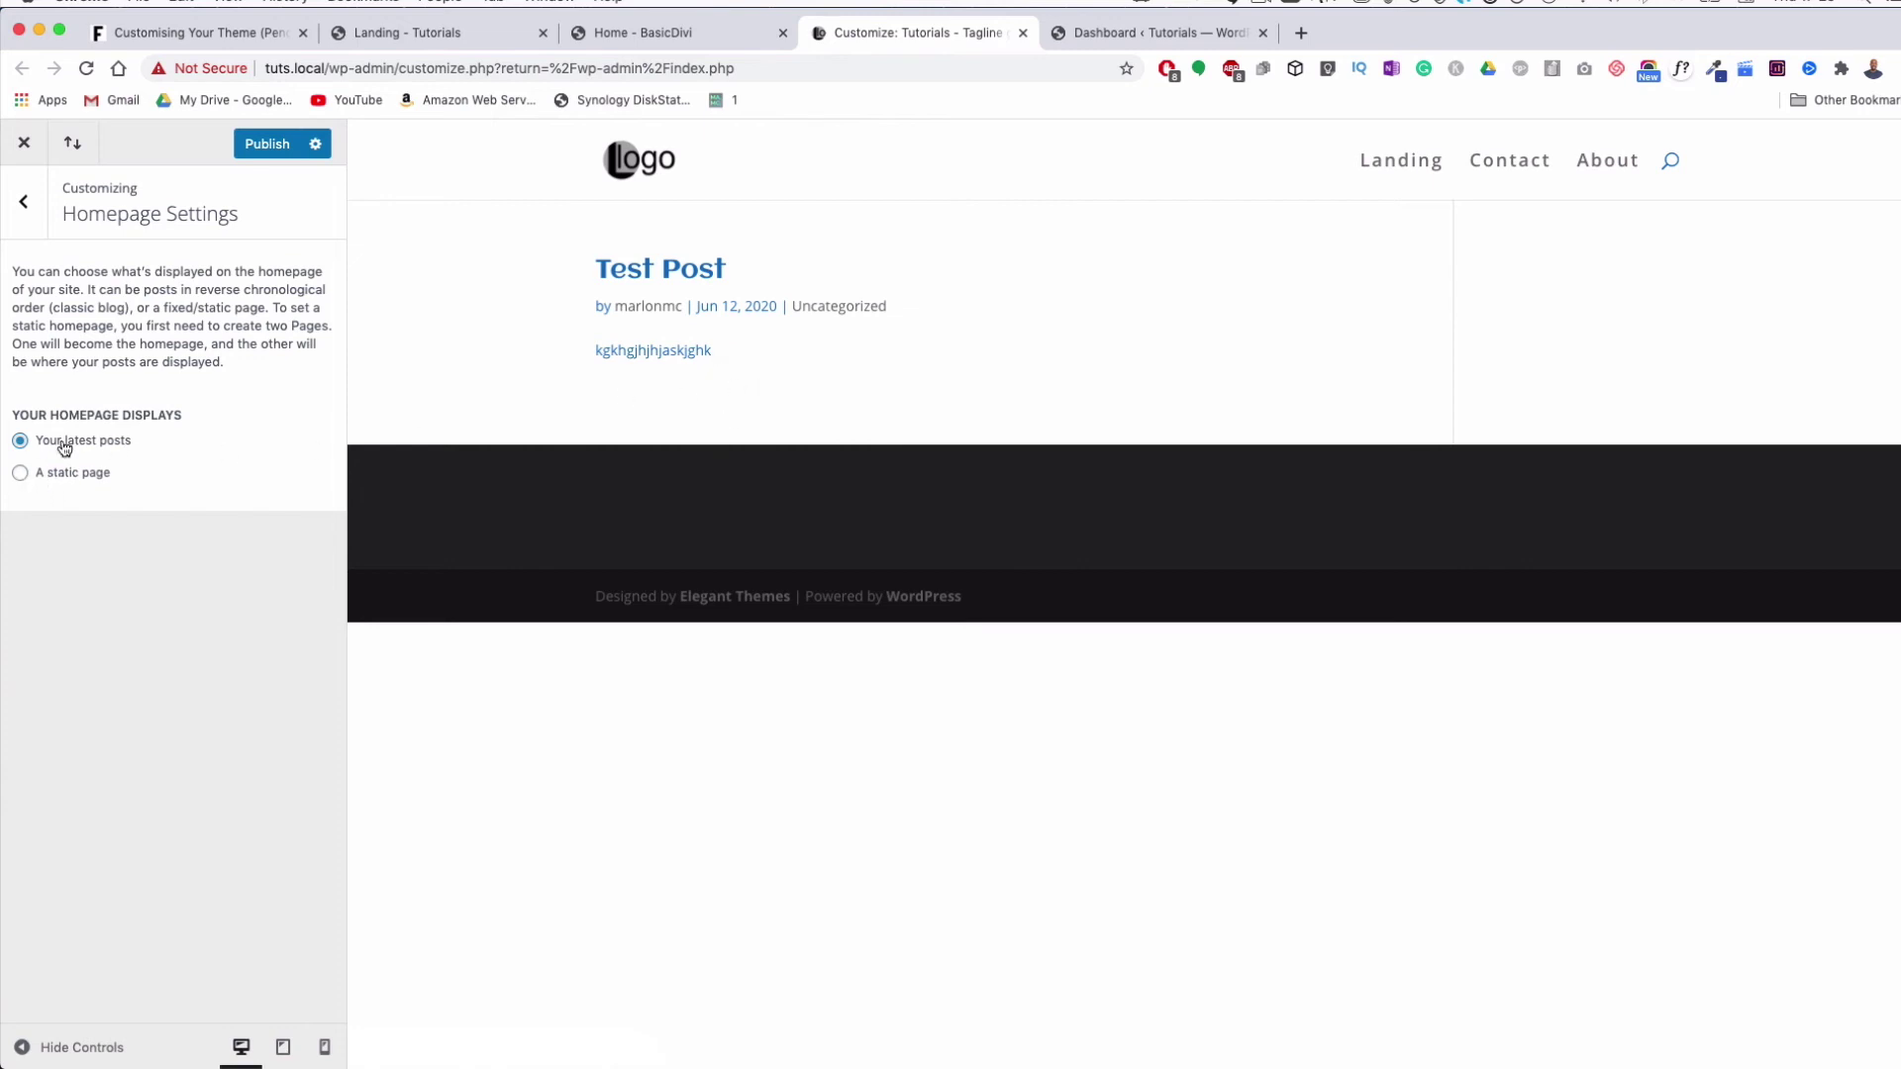
pyautogui.click(21, 475)
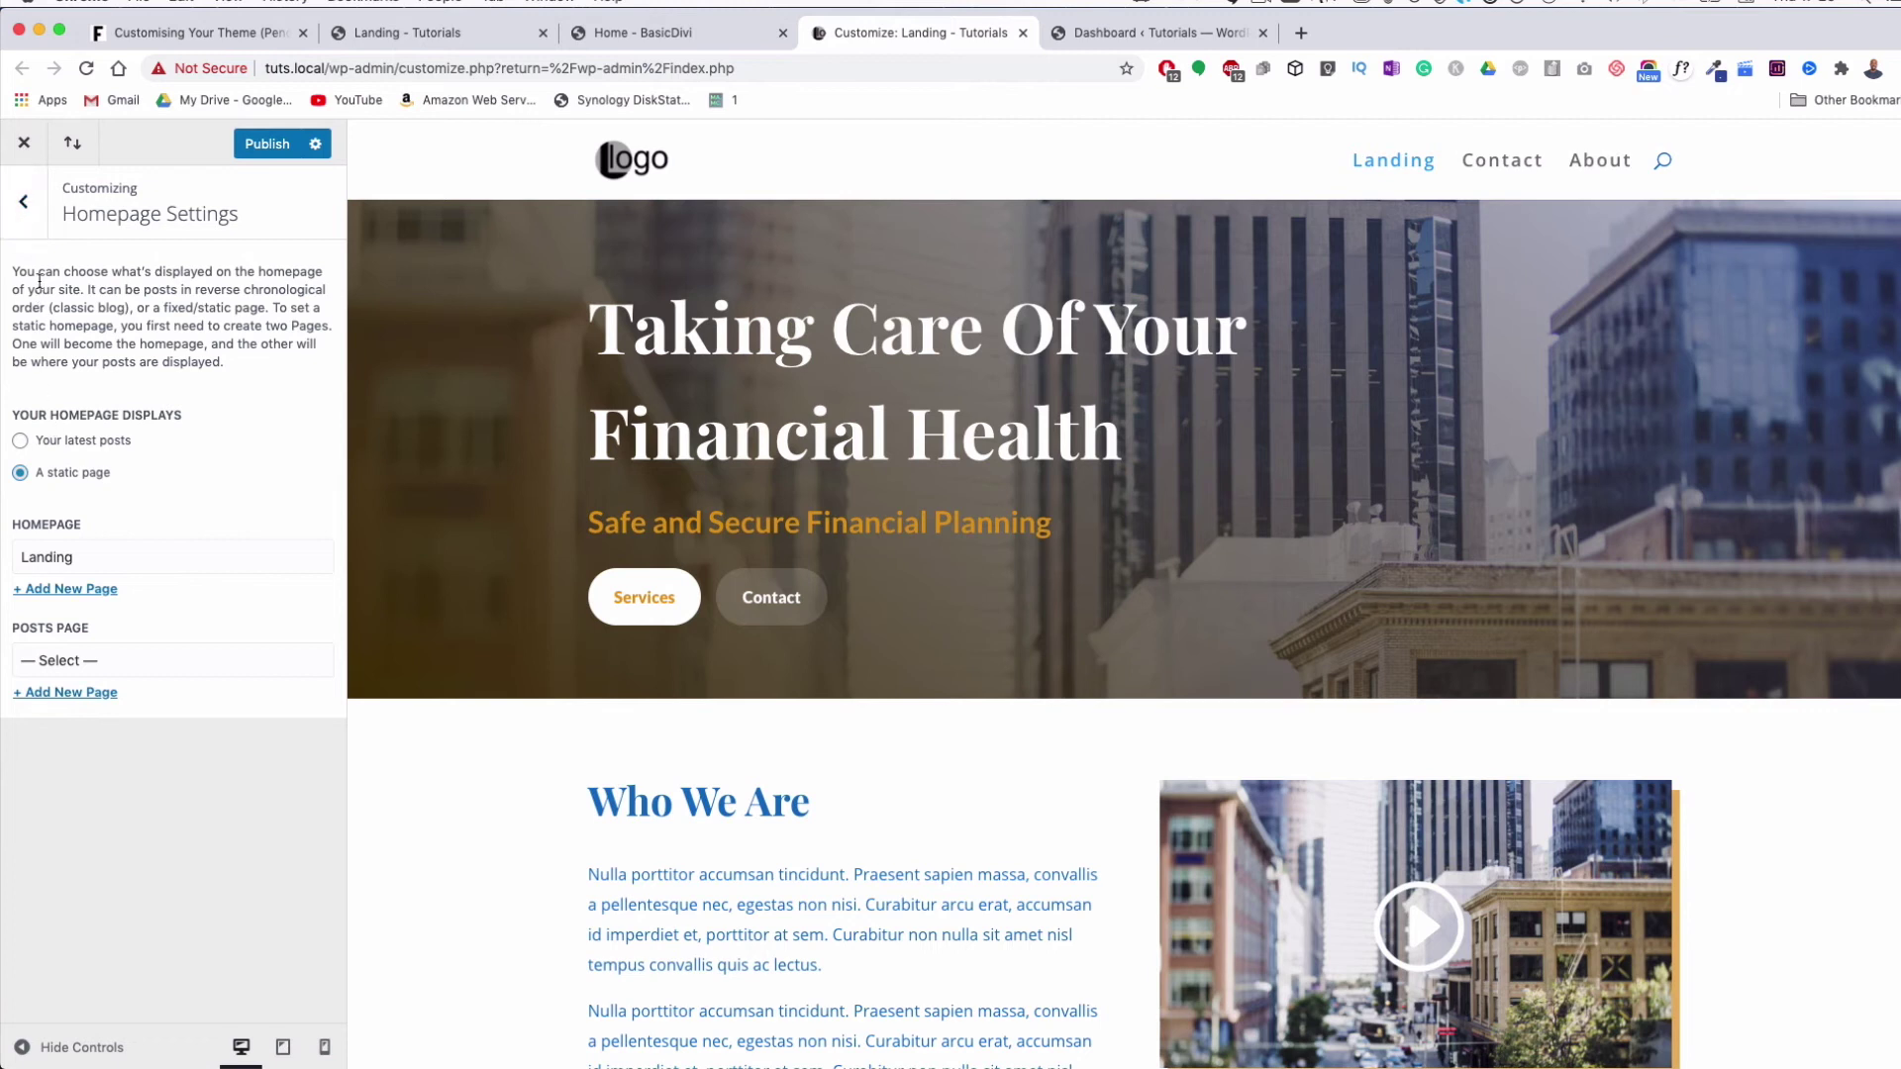
# Examine the #logo rule in the Additional CSS section and return to the main customizer sections
pyautogui.click(26, 224)
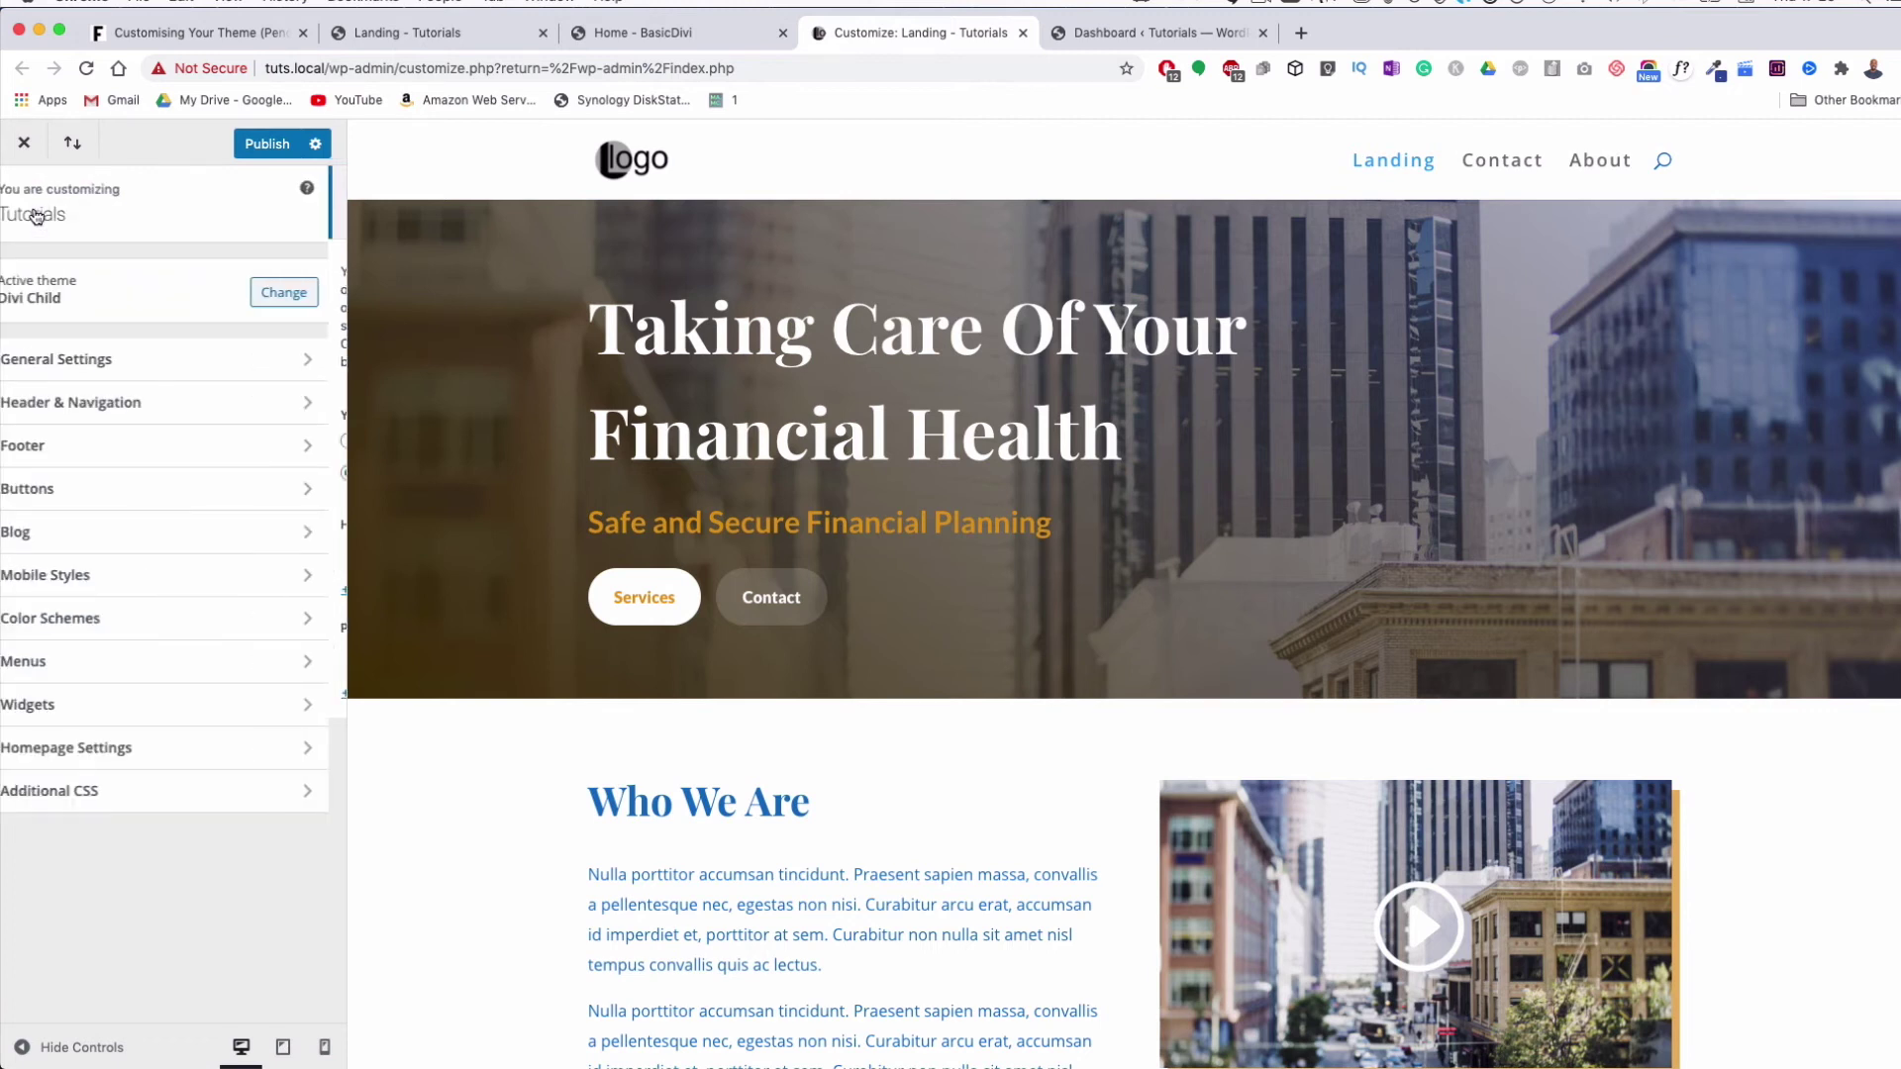
pyautogui.click(124, 802)
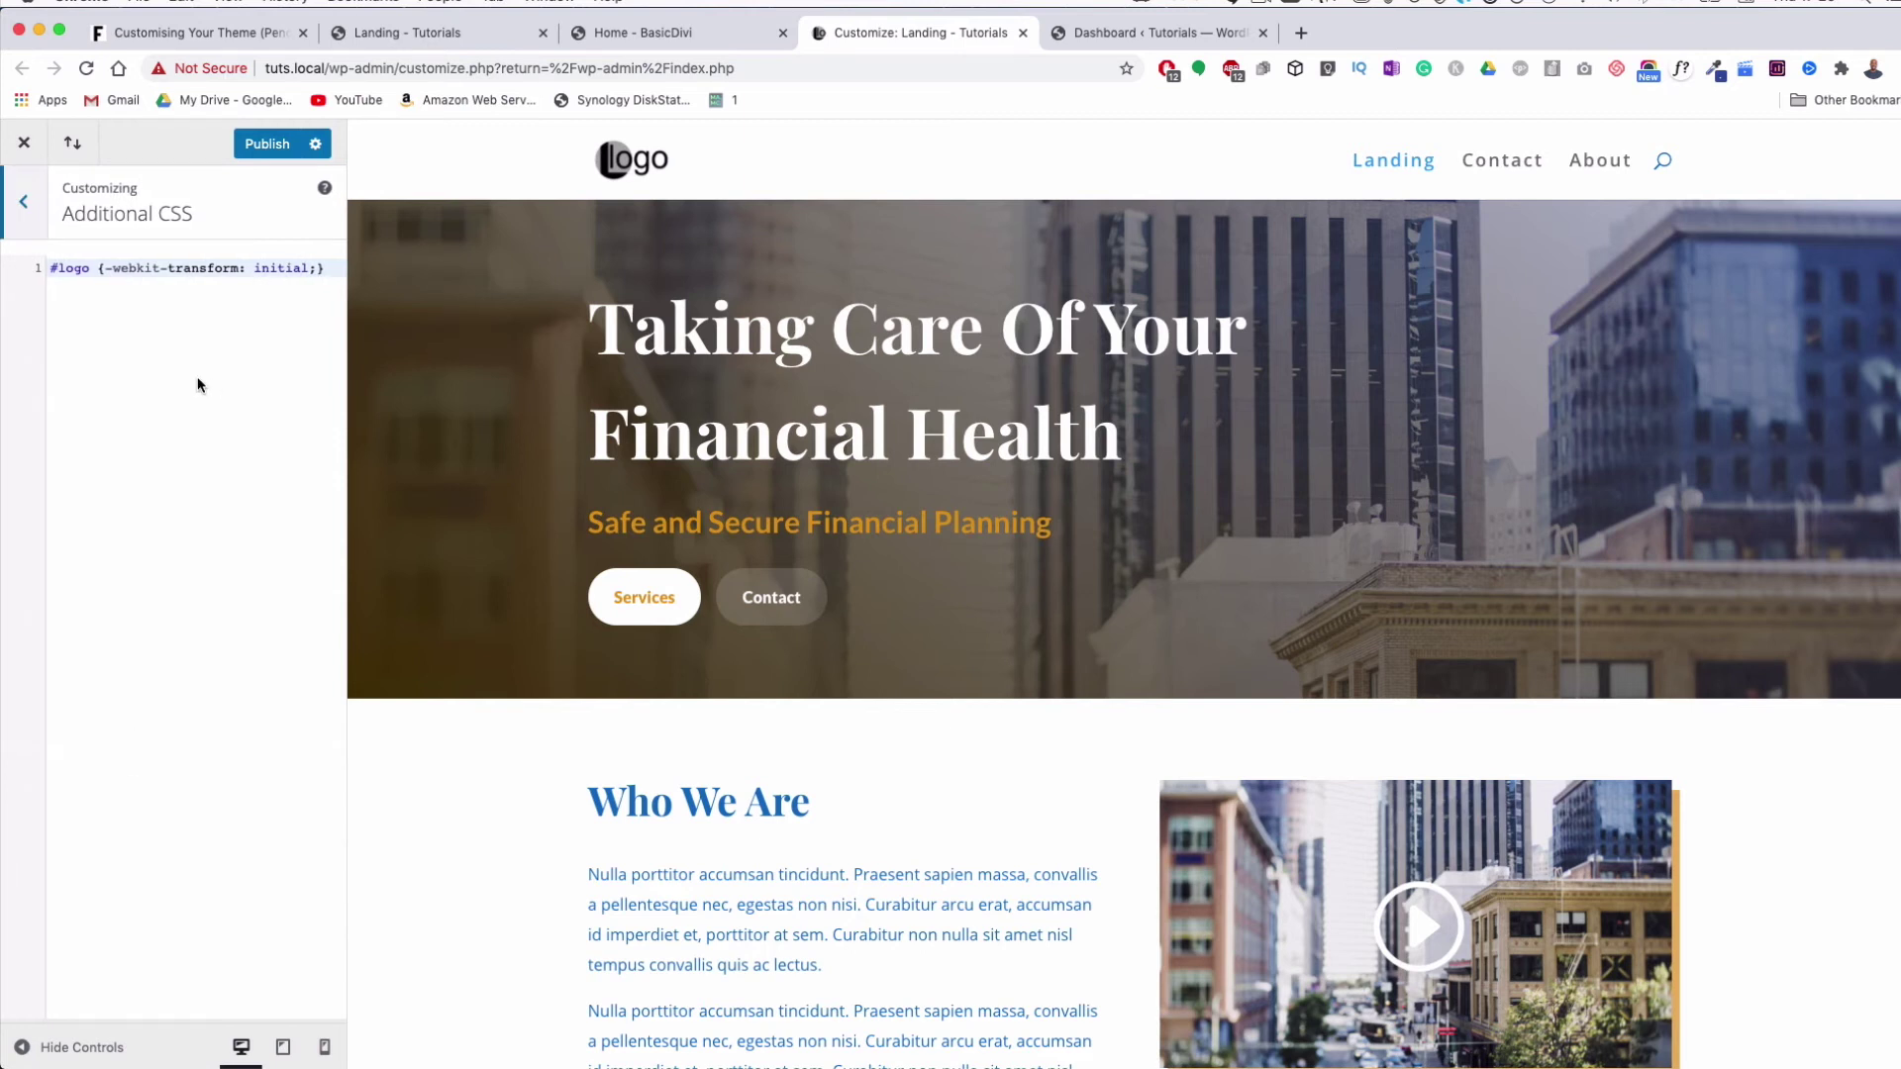
pyautogui.click(23, 205)
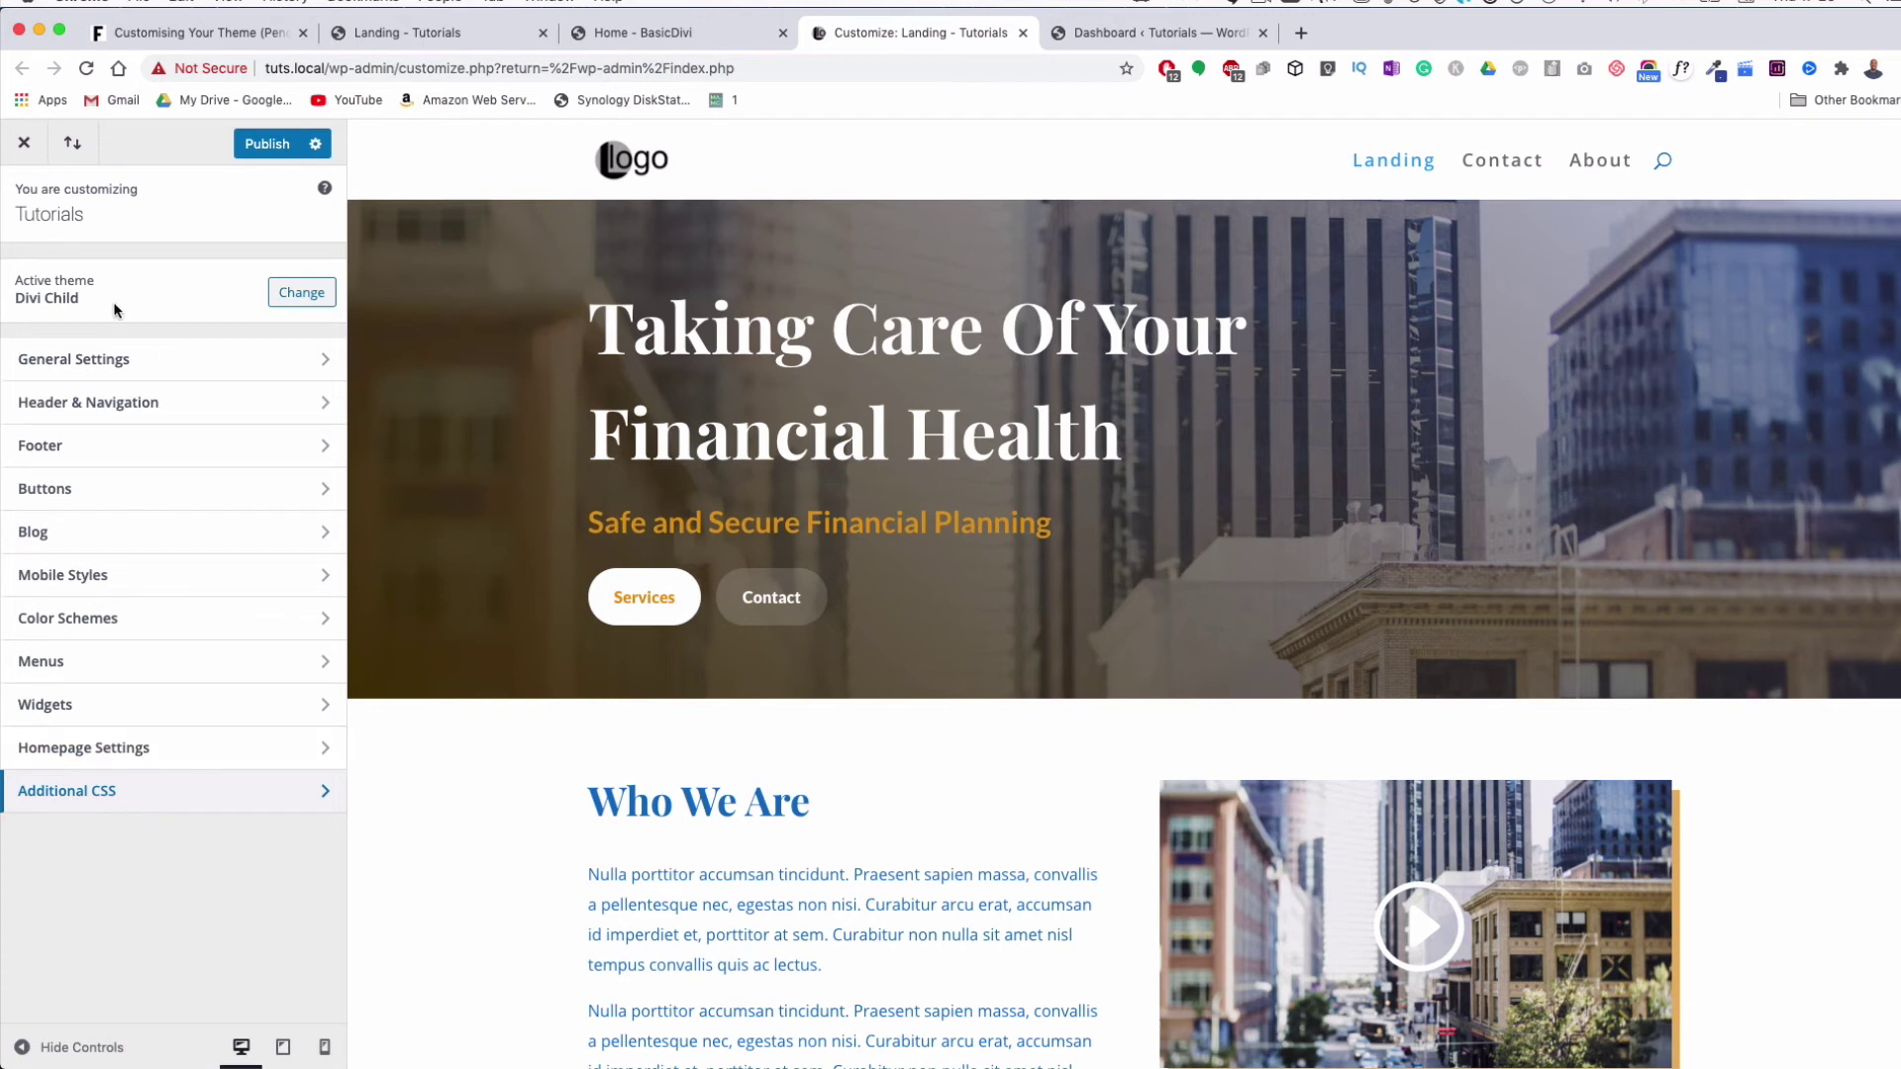
pyautogui.click(313, 793)
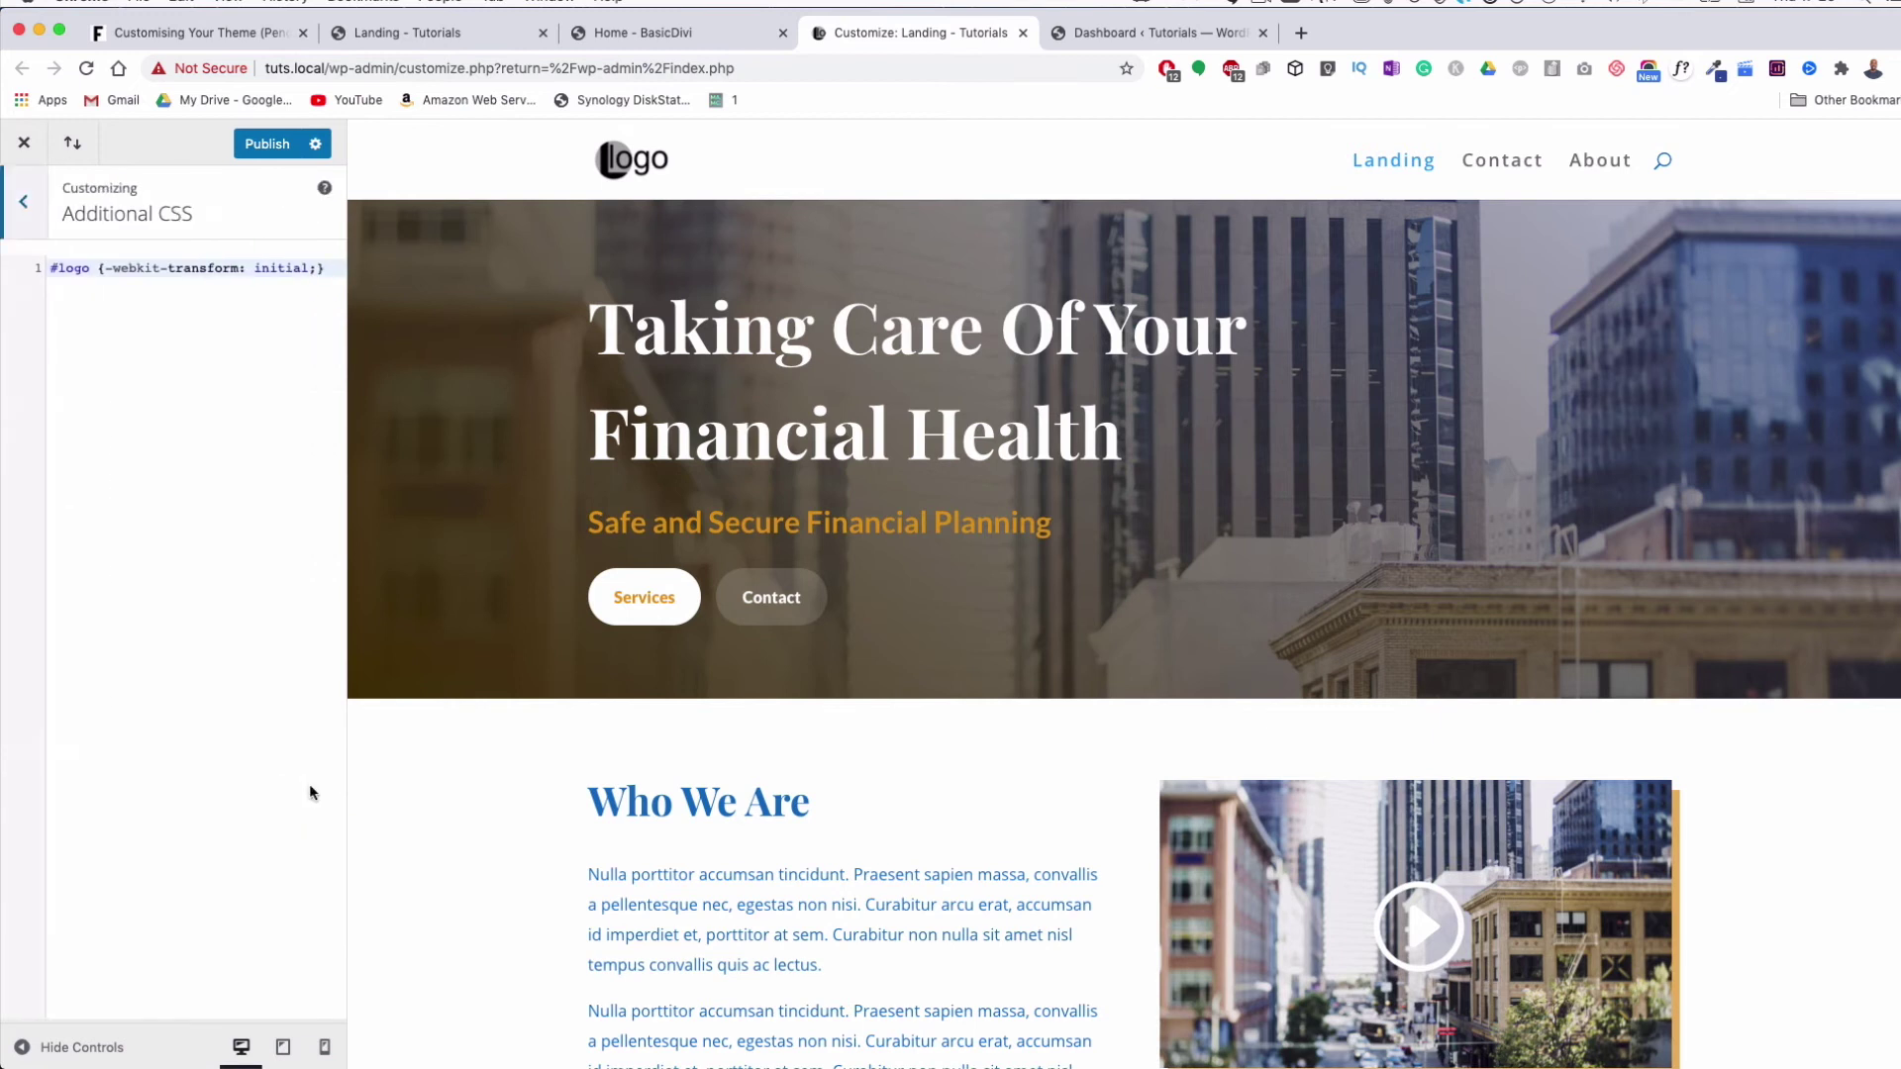
pyautogui.tripleClick(323, 266)
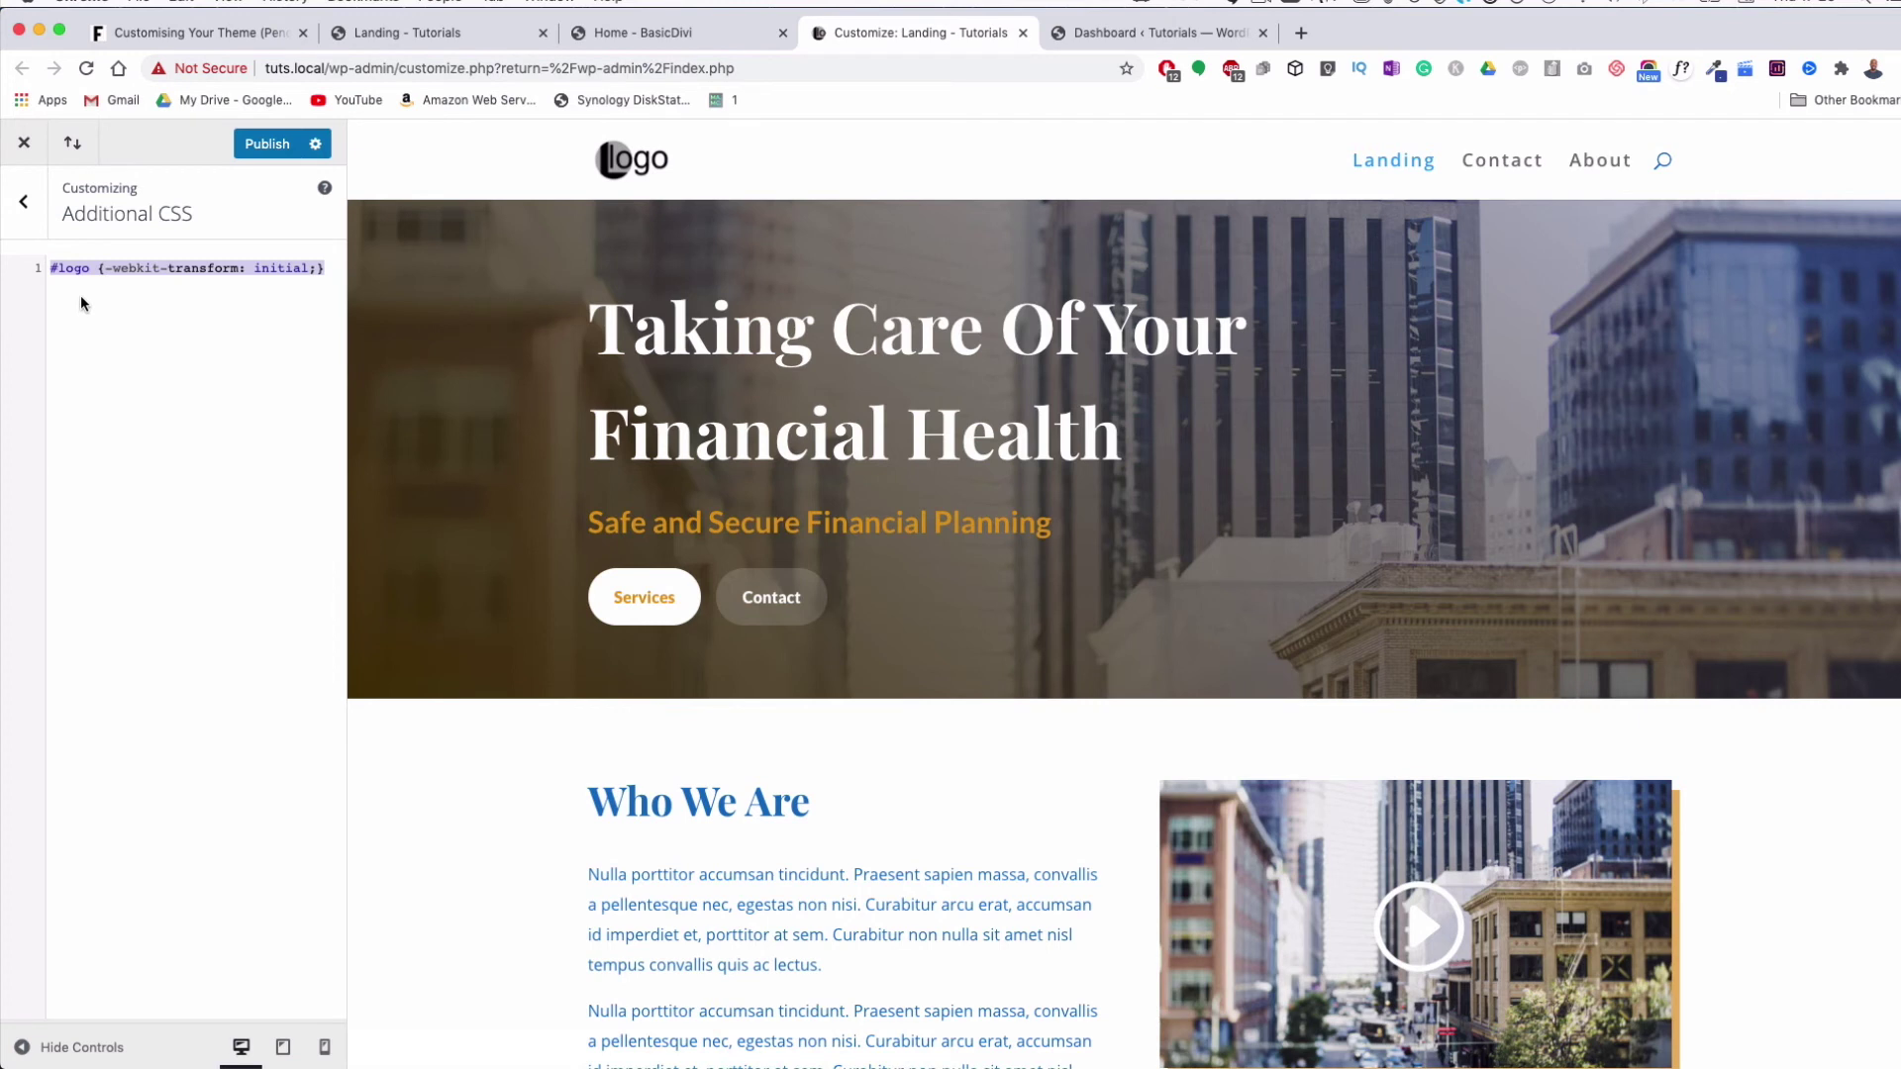
pyautogui.click(315, 268)
pyautogui.write(';')
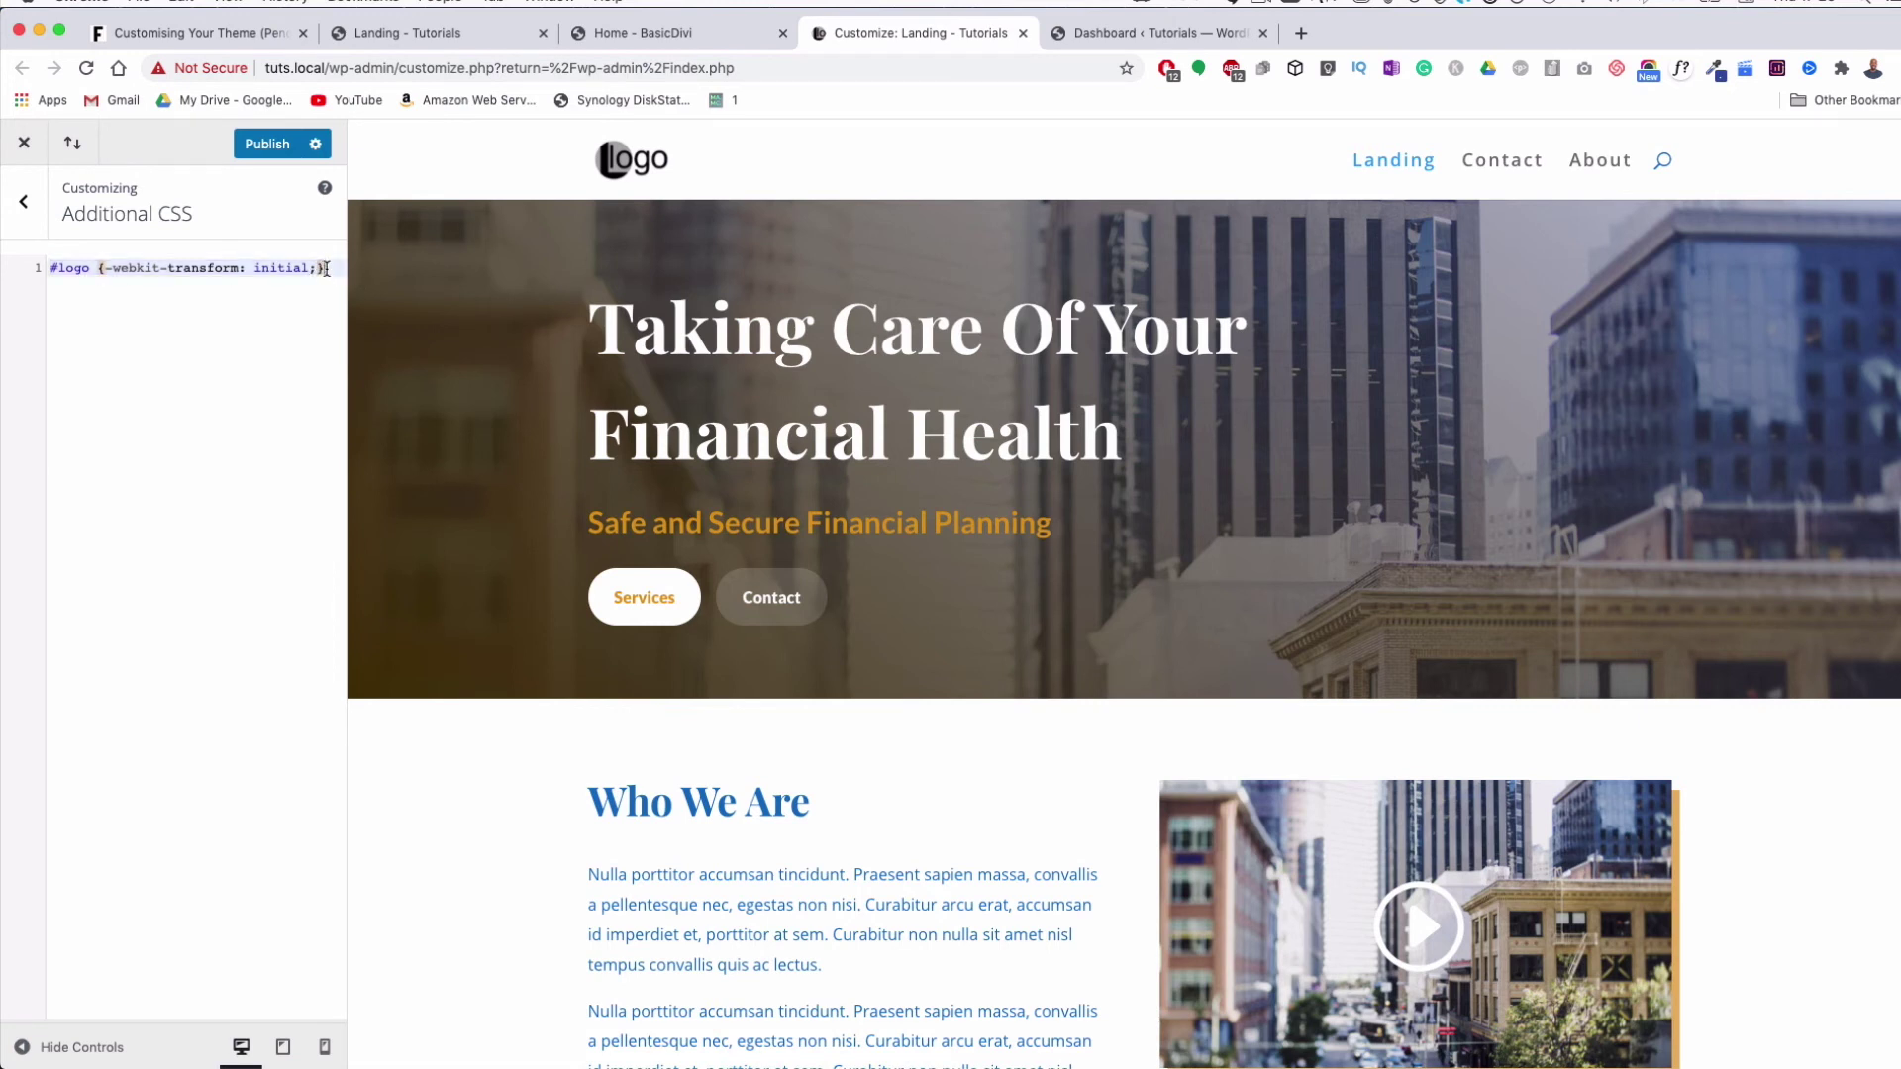
pyautogui.moveTo(328, 268); pyautogui.dragTo(49, 269)
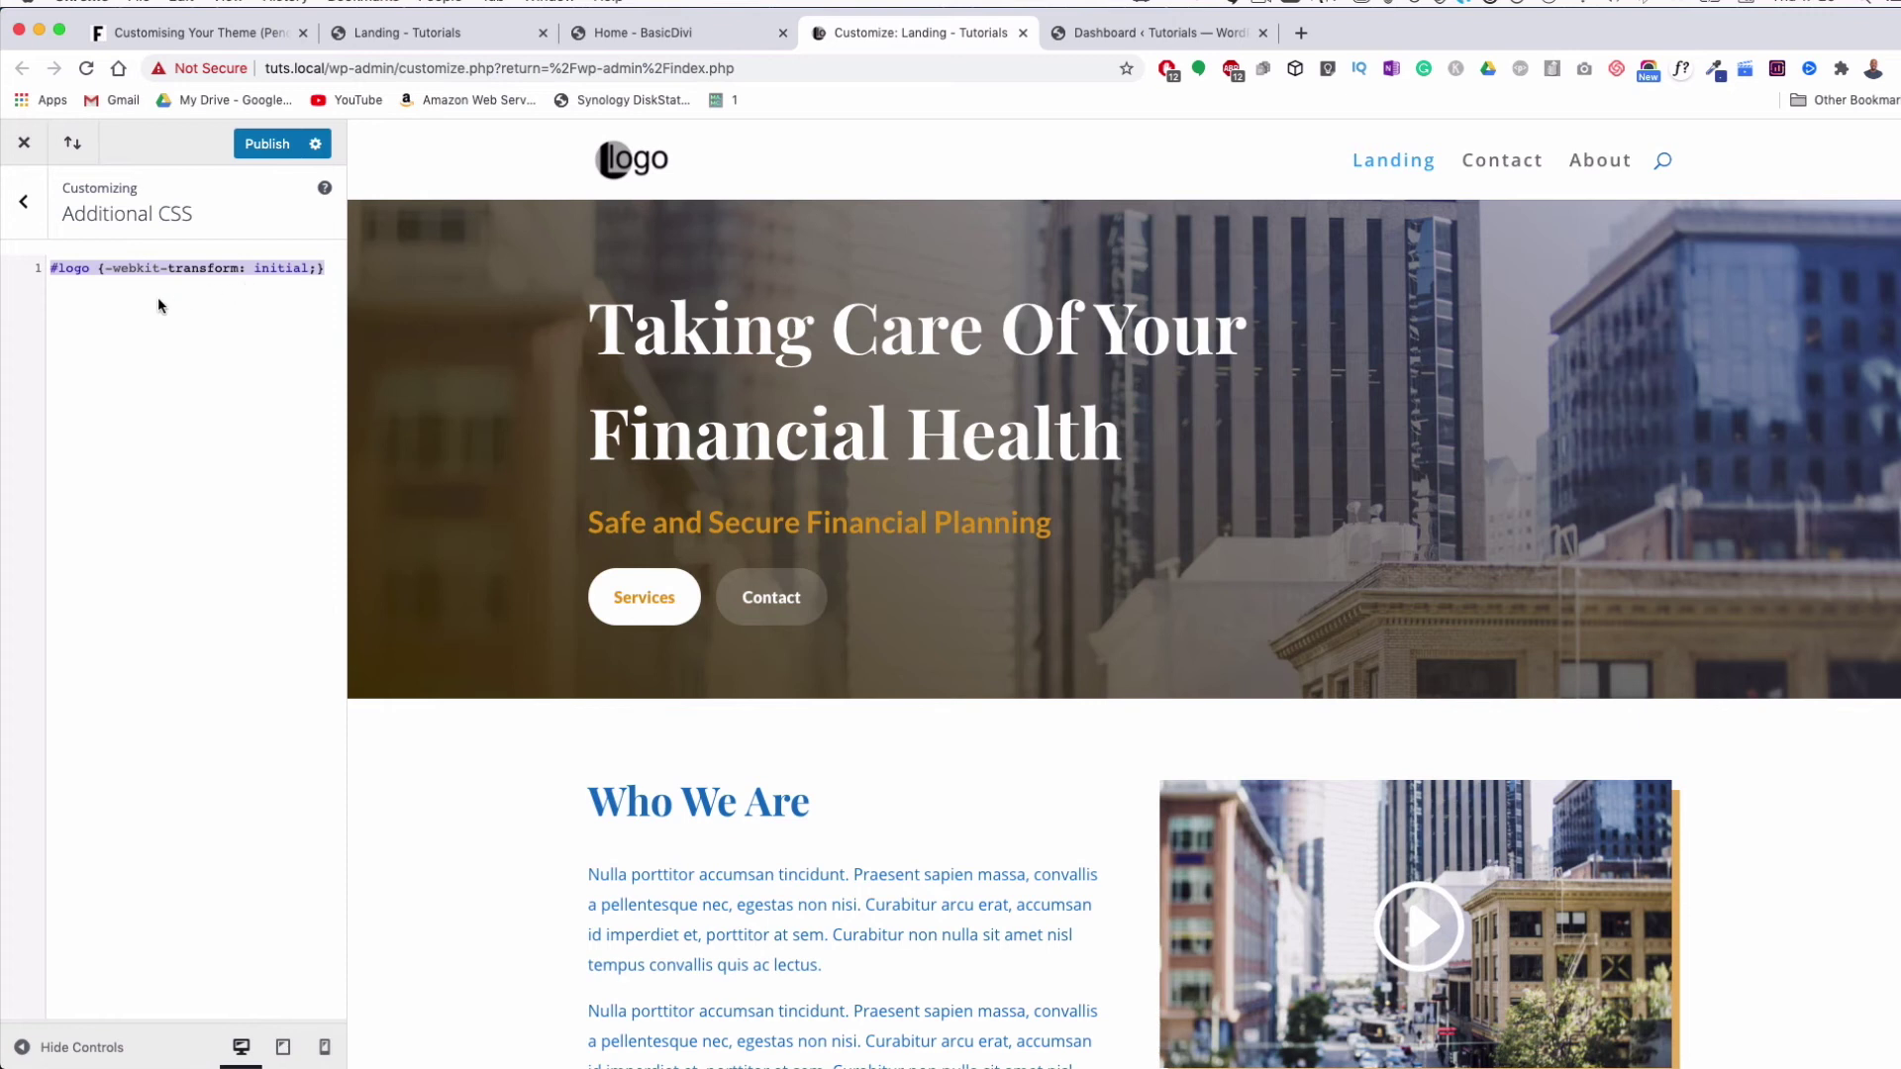
pyautogui.click(24, 203)
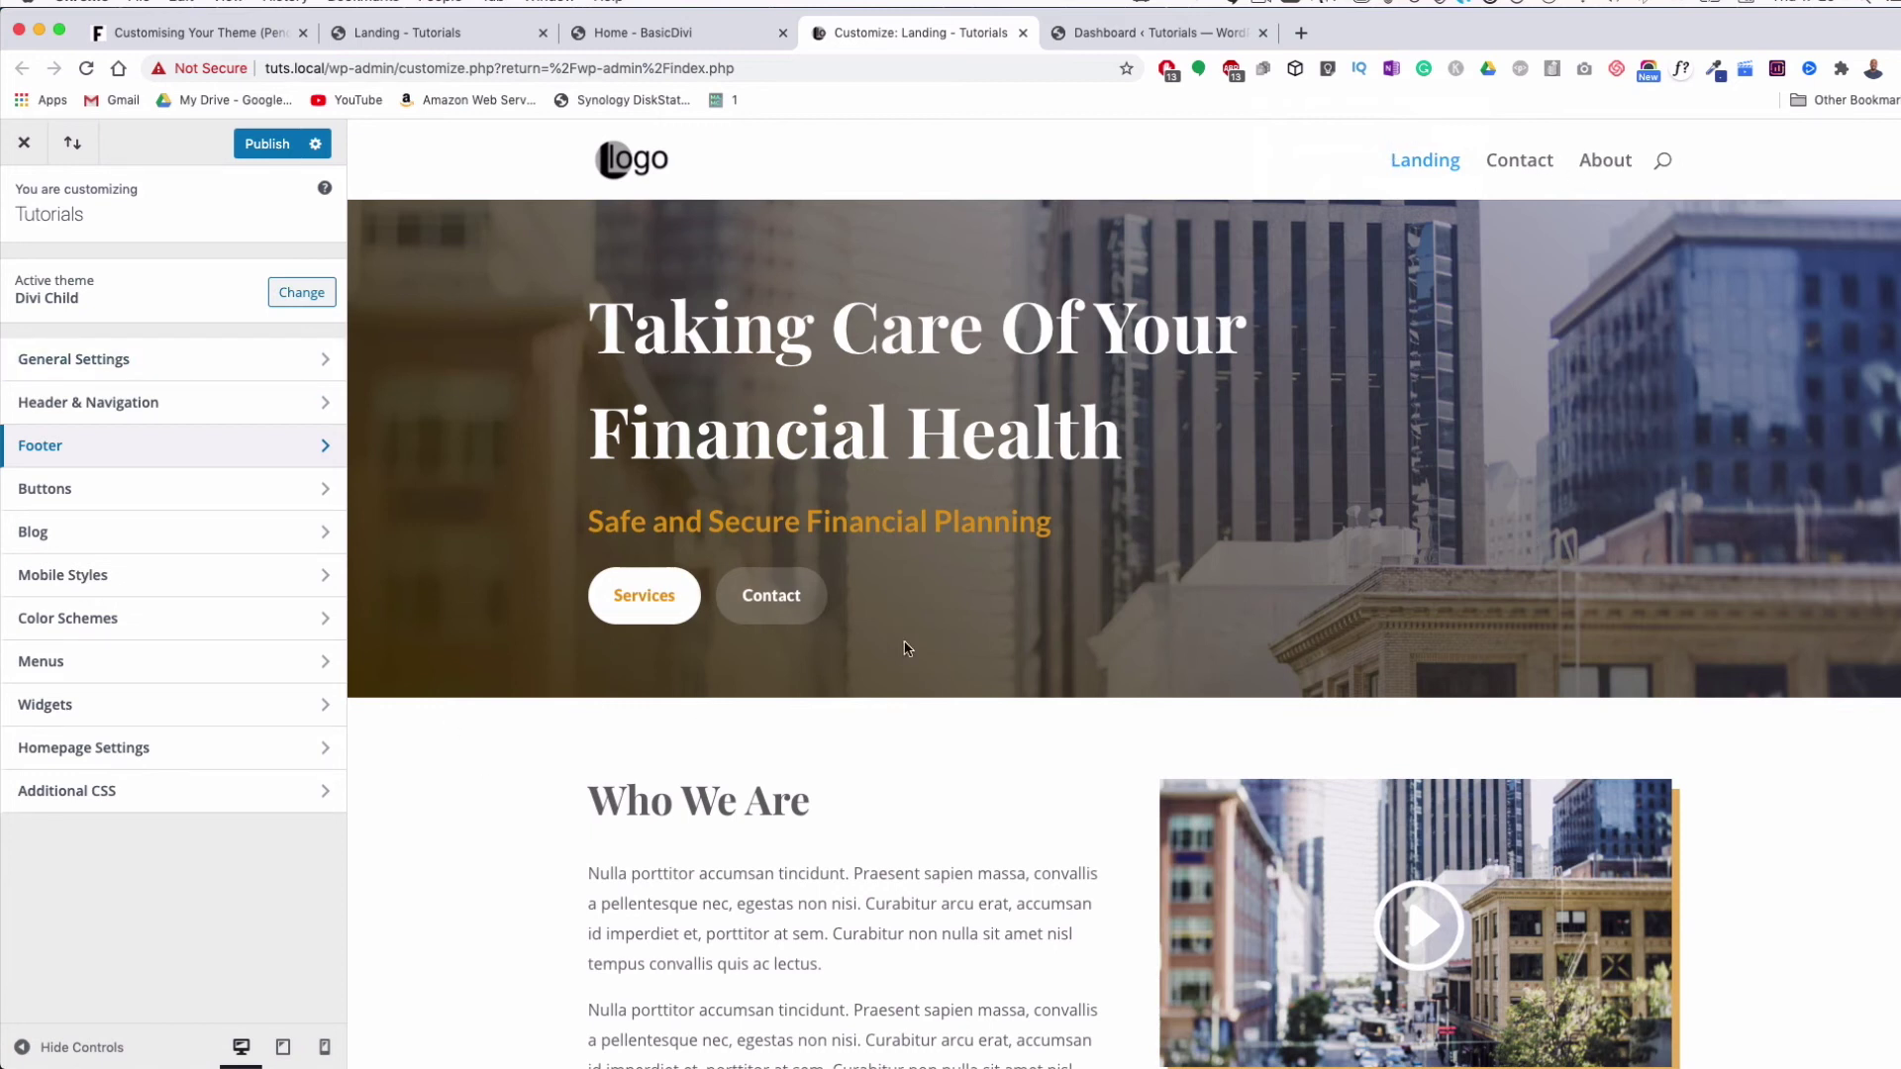
# Publish the pending theme changes after checking the Landing page preview, and close the customizer
pyautogui.scroll(-15, 806, 816)
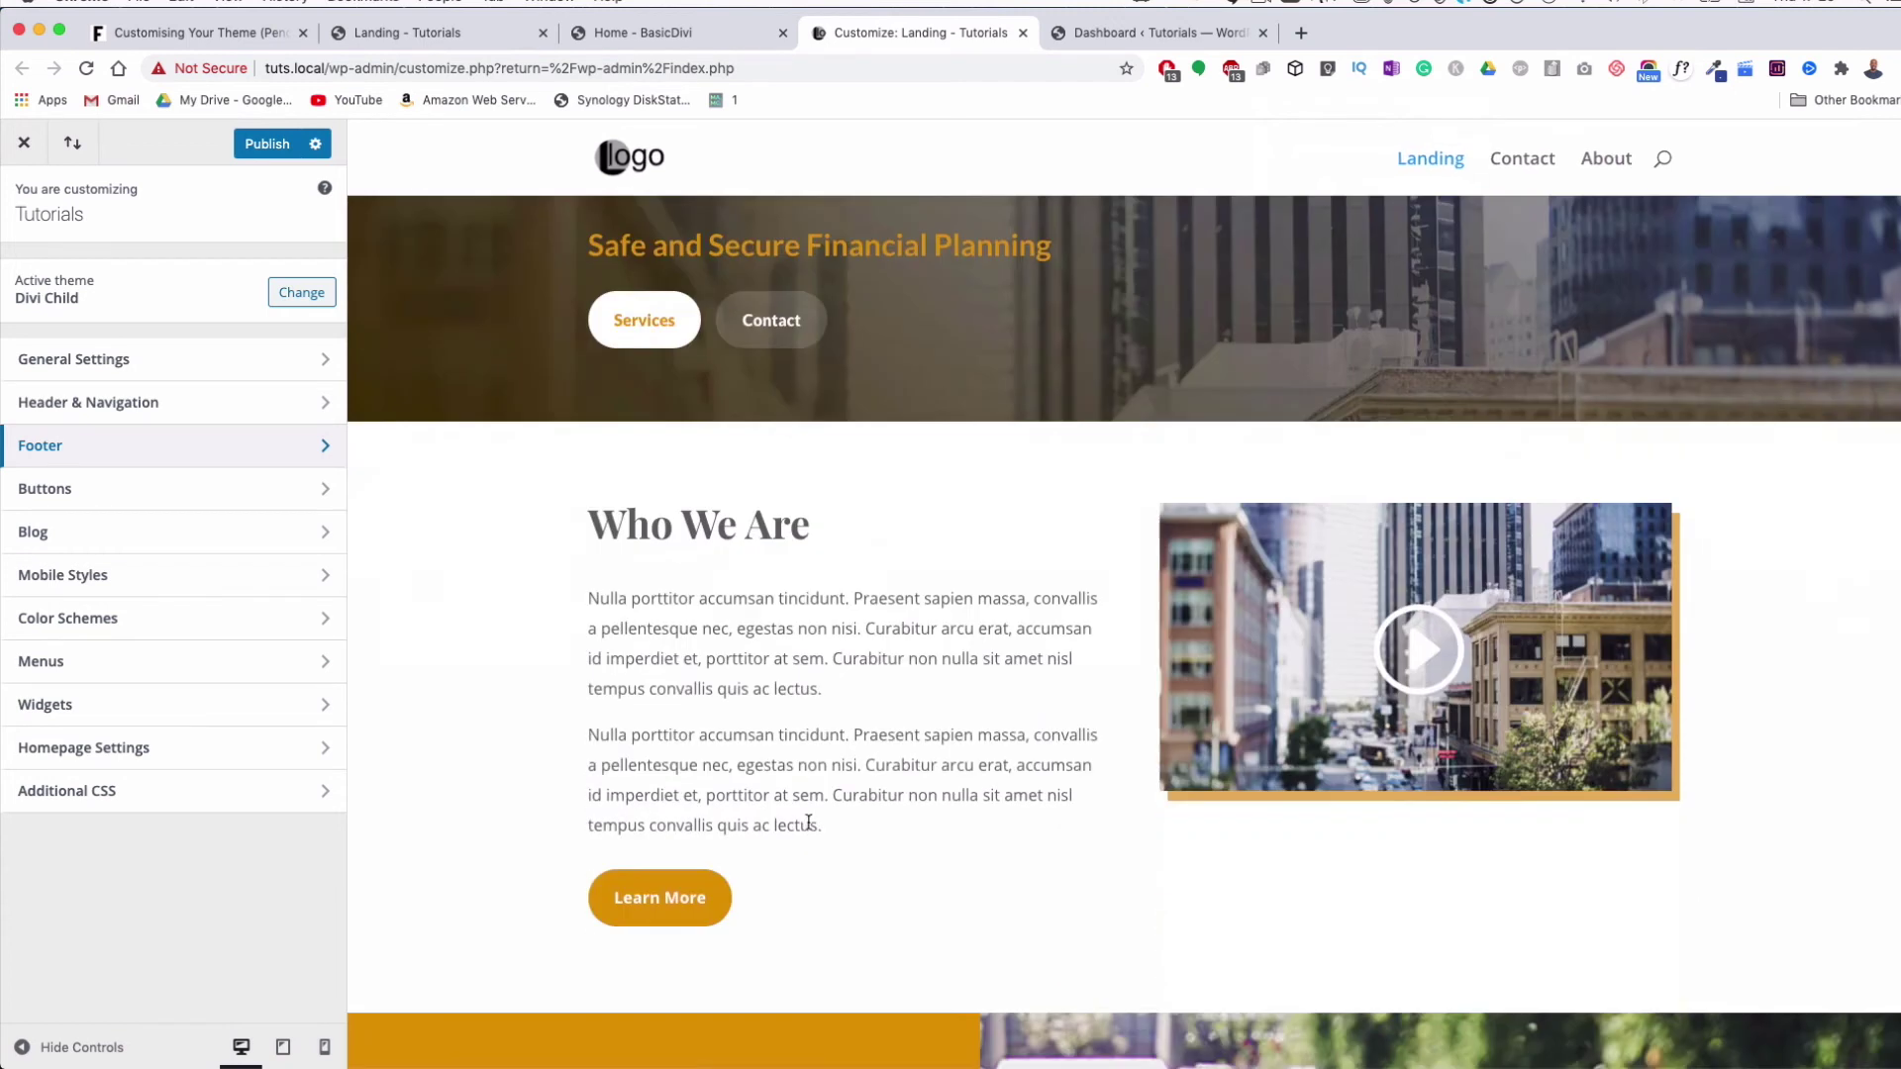
pyautogui.scroll(-7, 809, 816)
pyautogui.scroll(20, 809, 813)
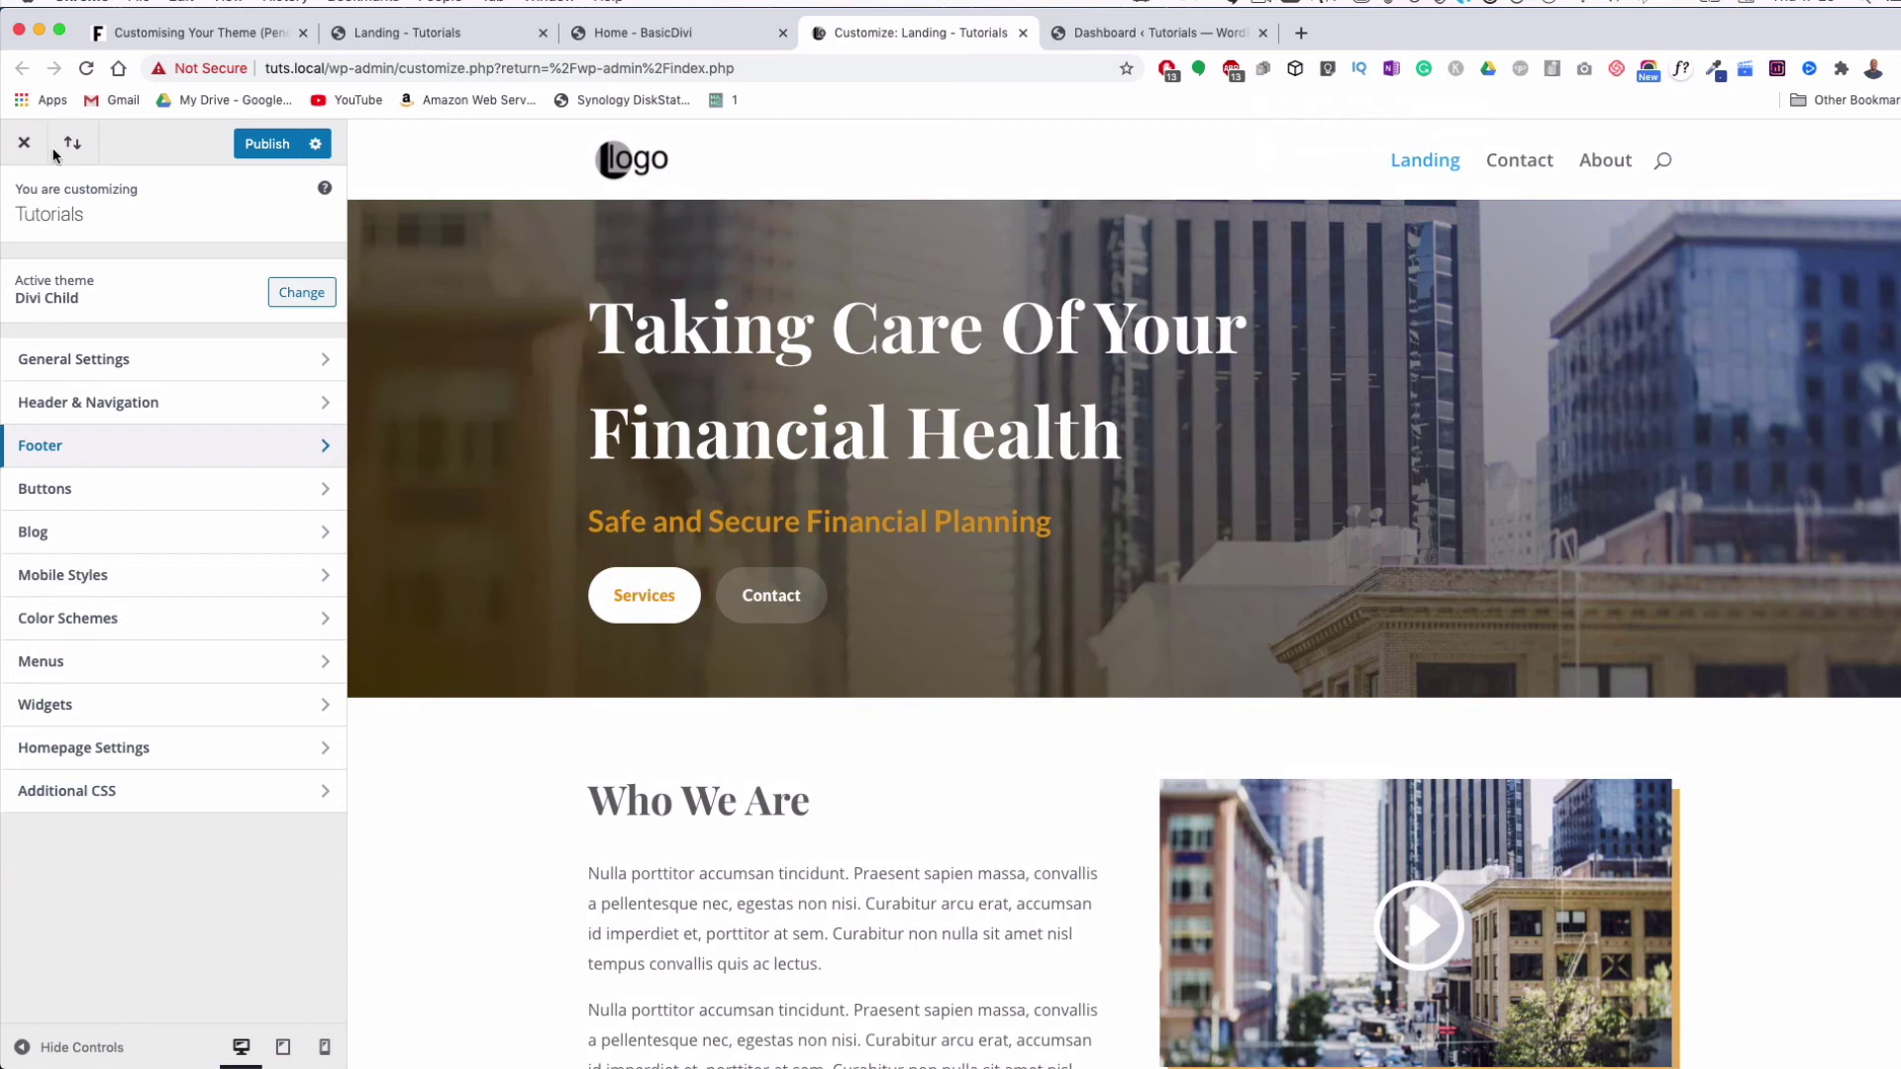
pyautogui.click(24, 145)
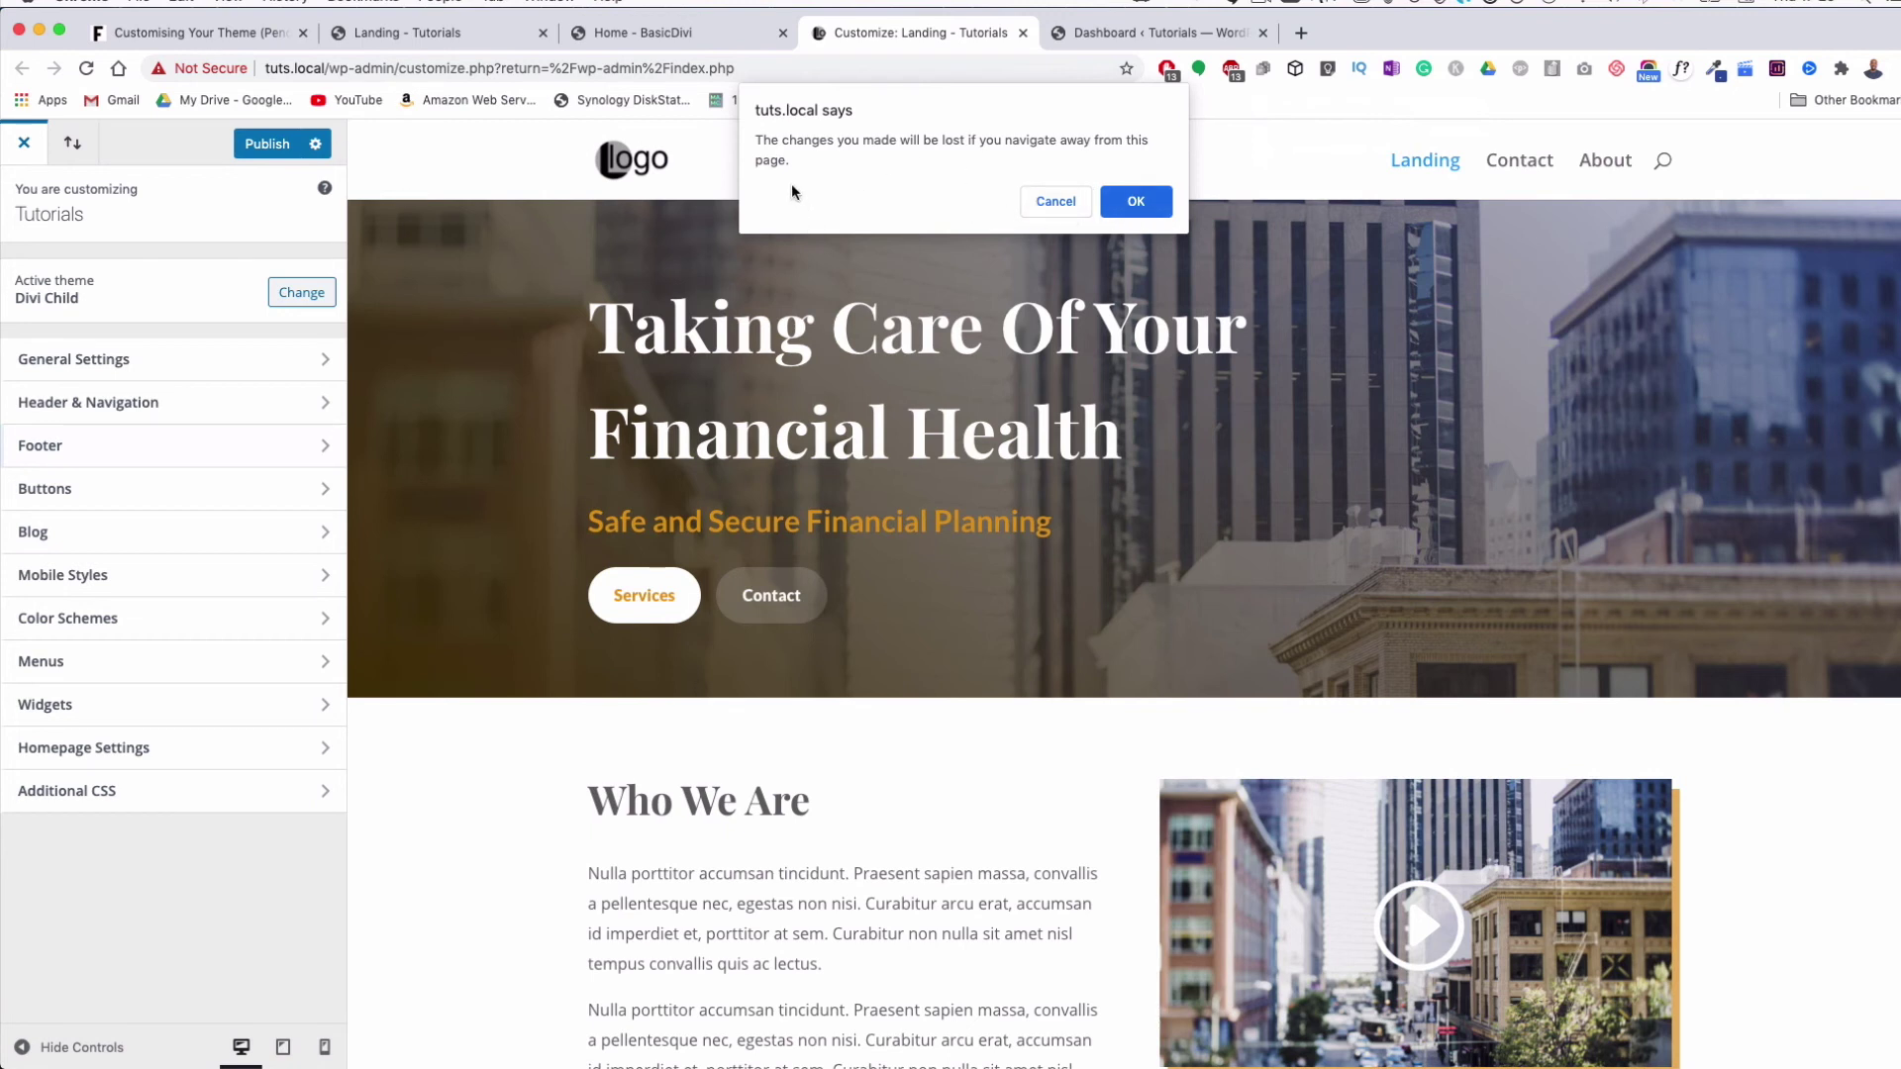
pyautogui.click(1053, 201)
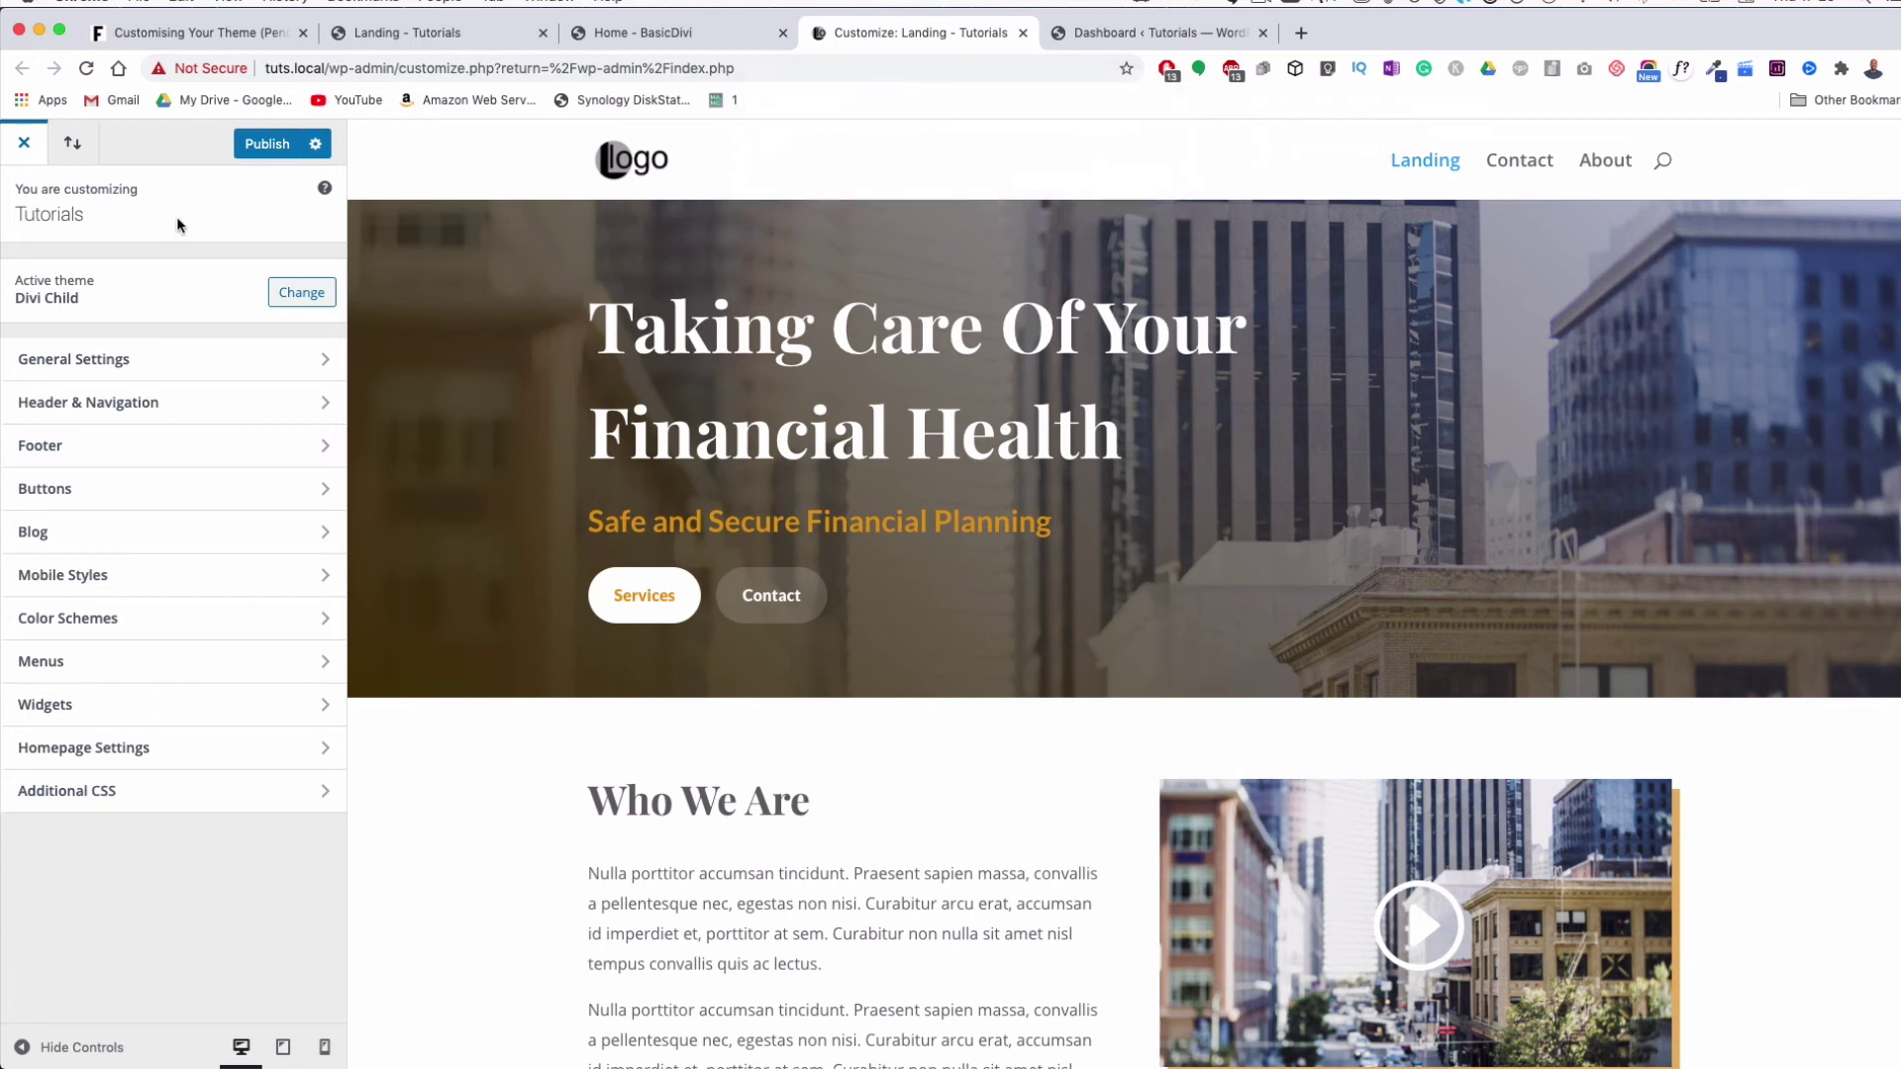
pyautogui.click(280, 146)
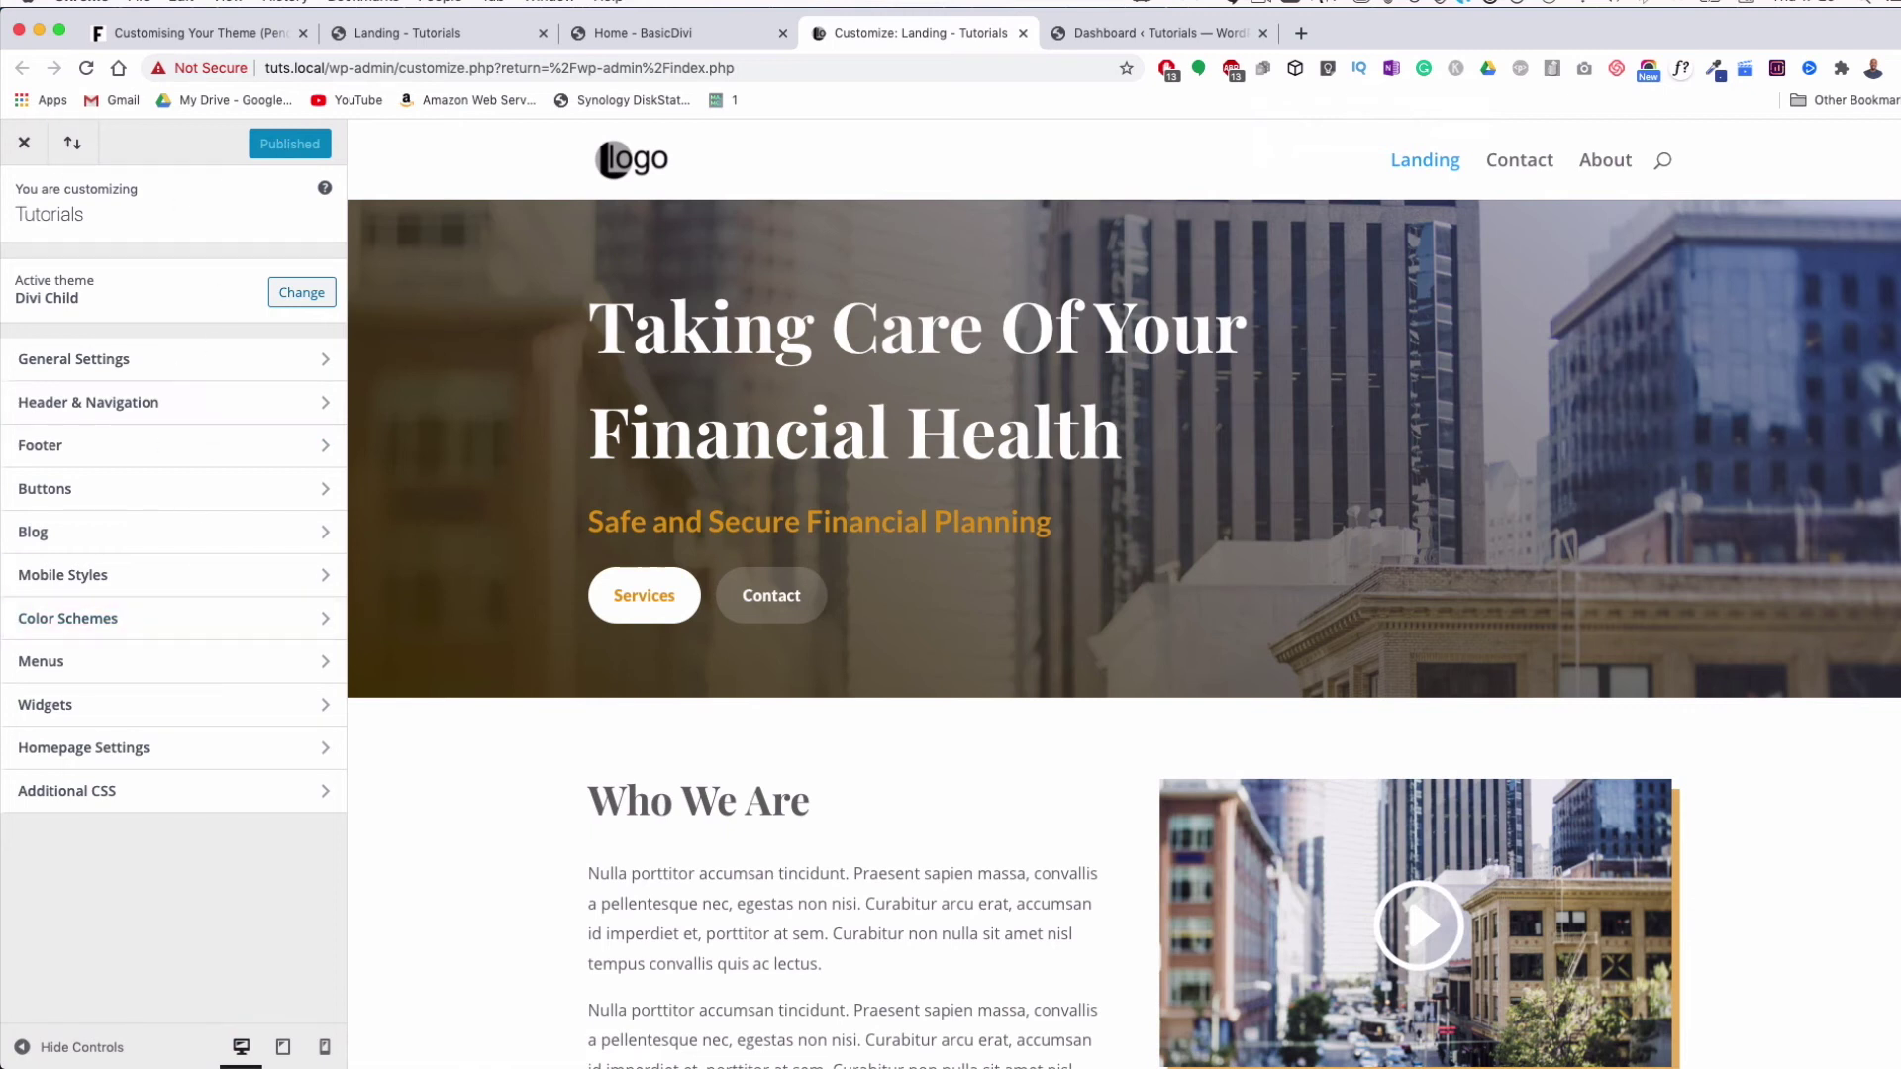
pyautogui.click(21, 142)
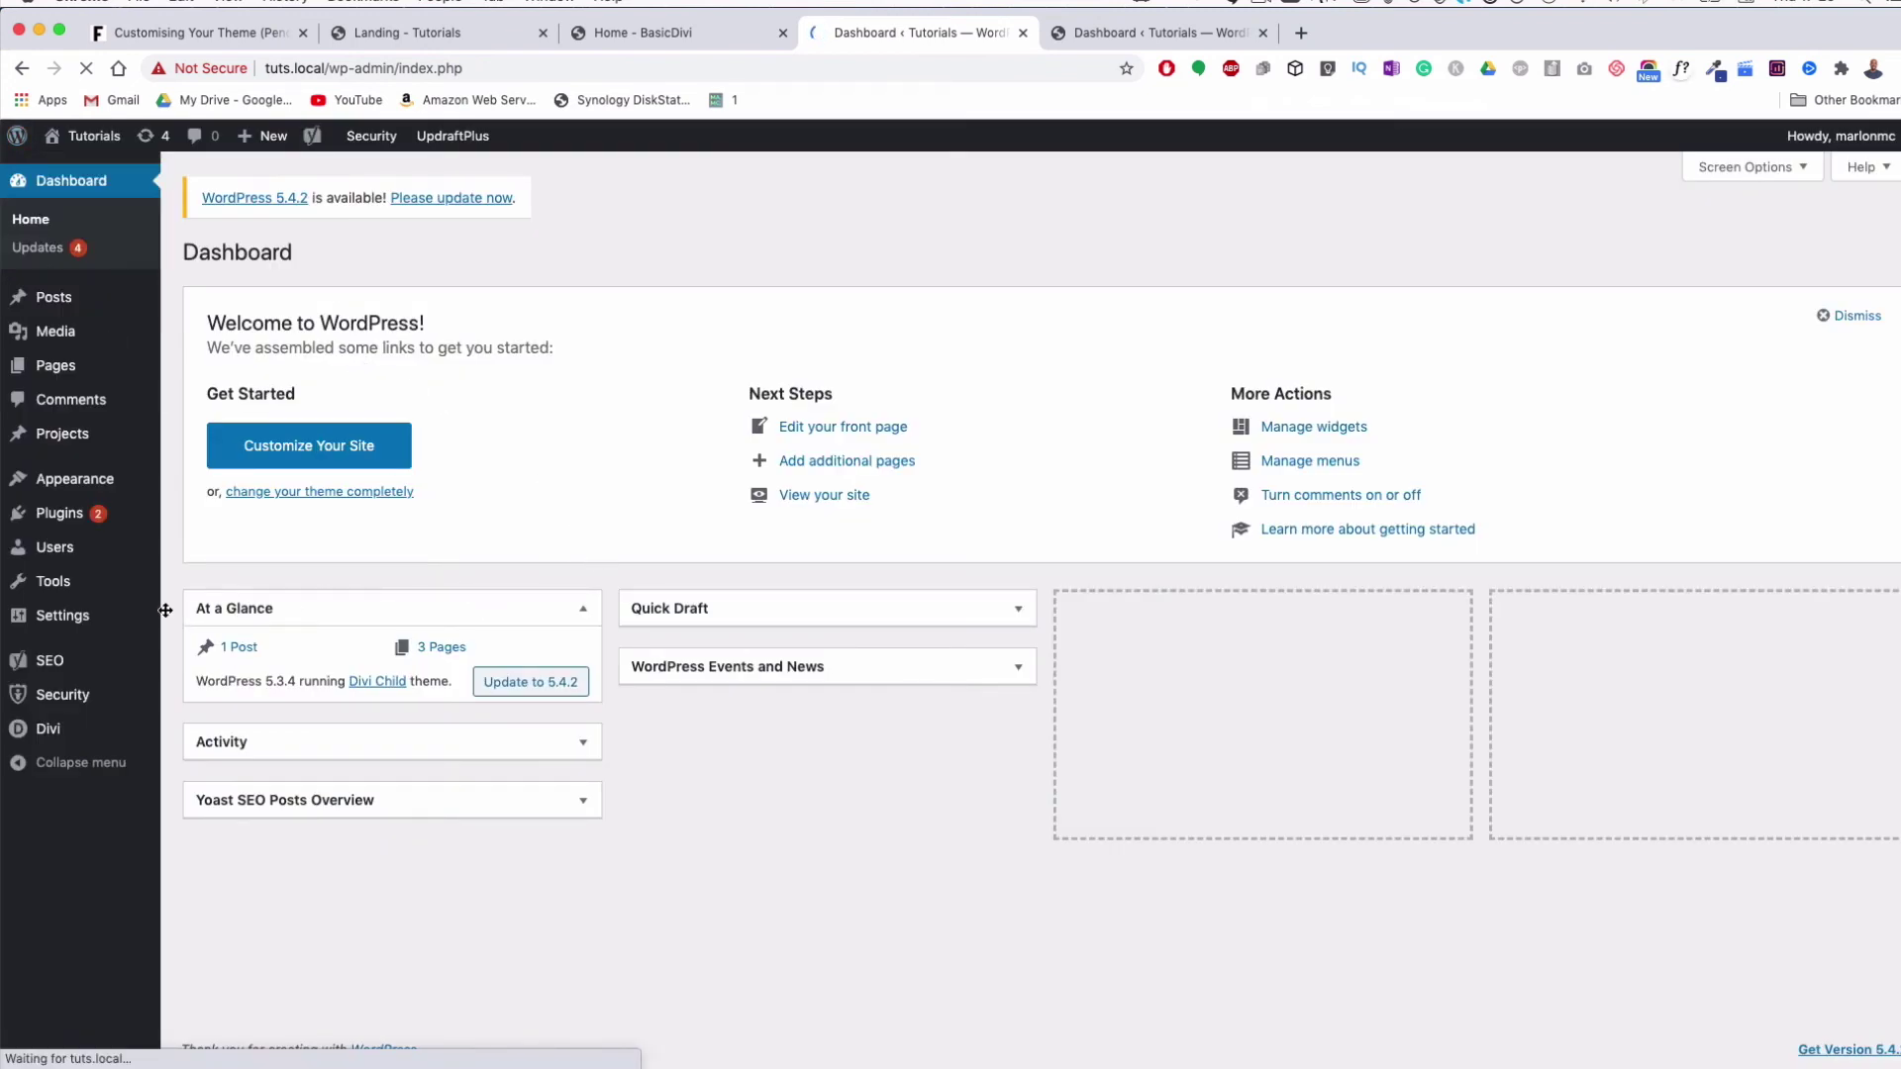
# Open the Divi Theme Options page from the WordPress dashboard
pyautogui.moveTo(147, 601)
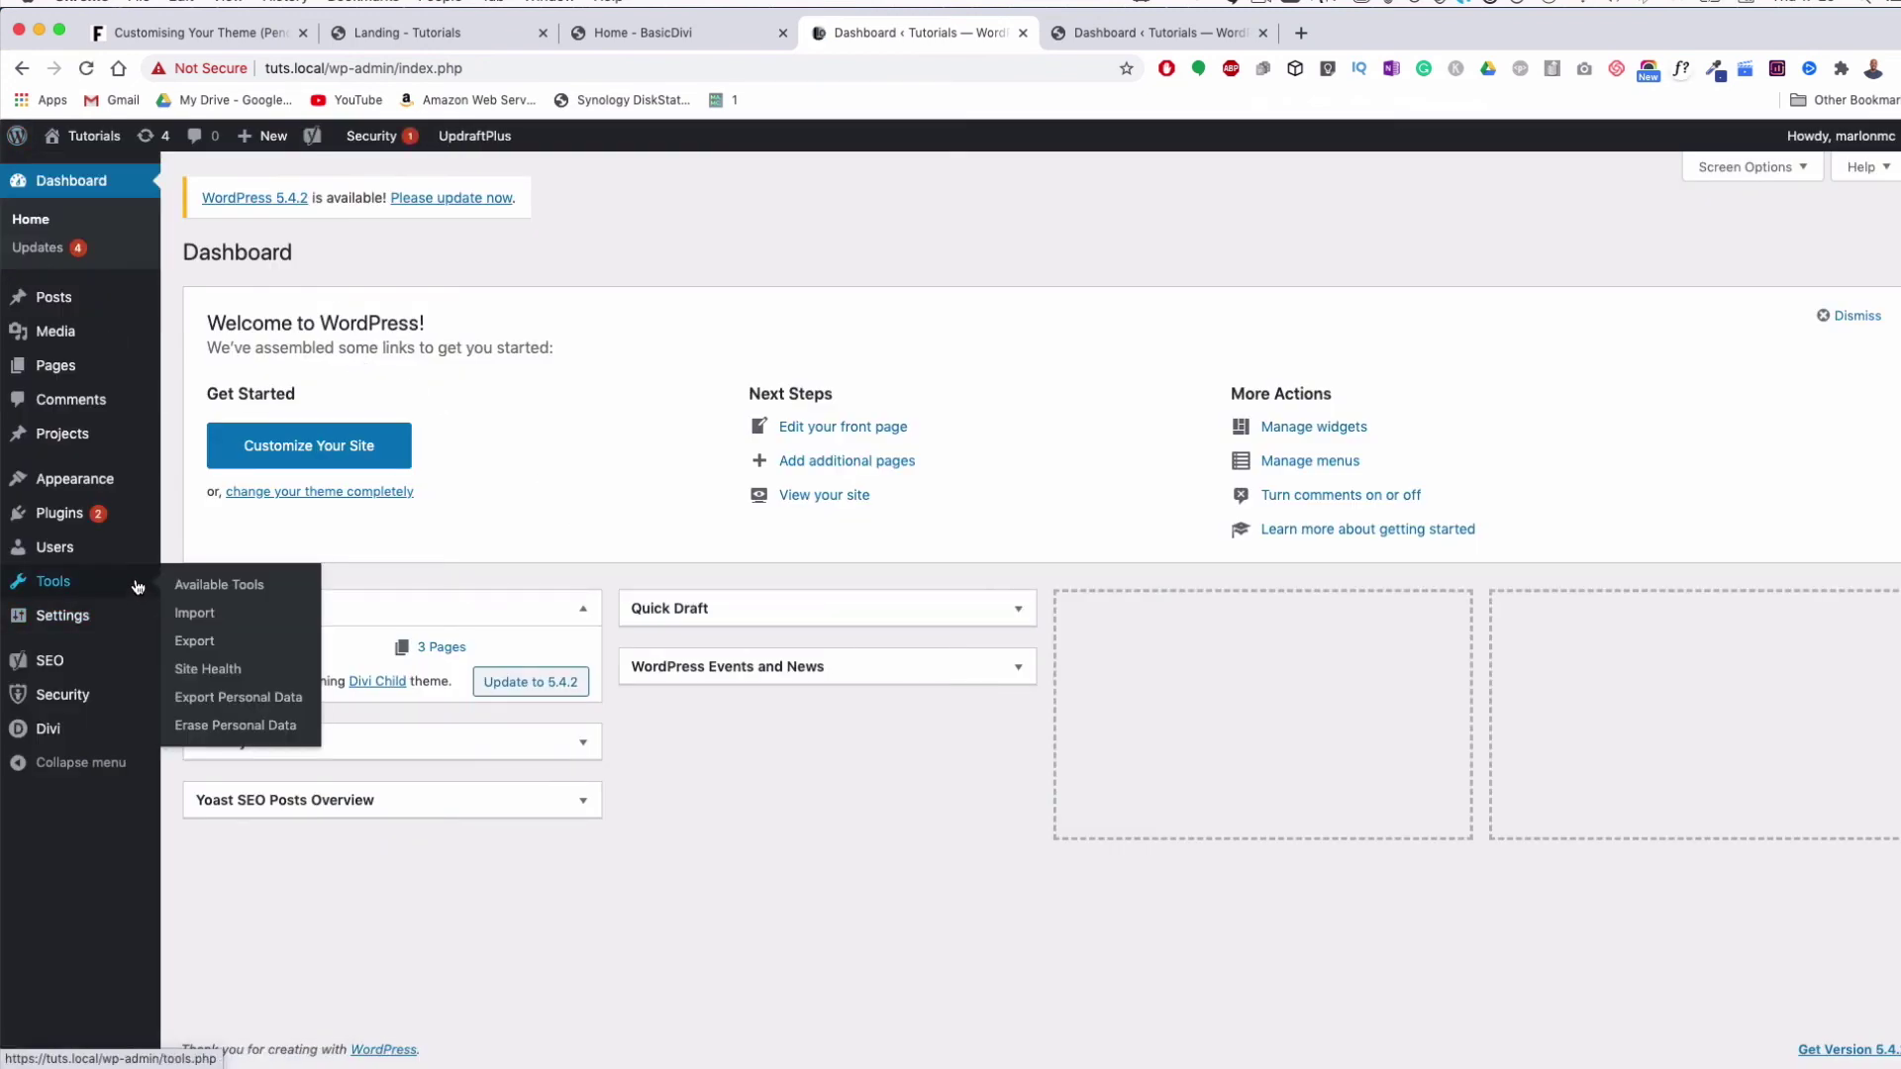
pyautogui.moveTo(119, 552)
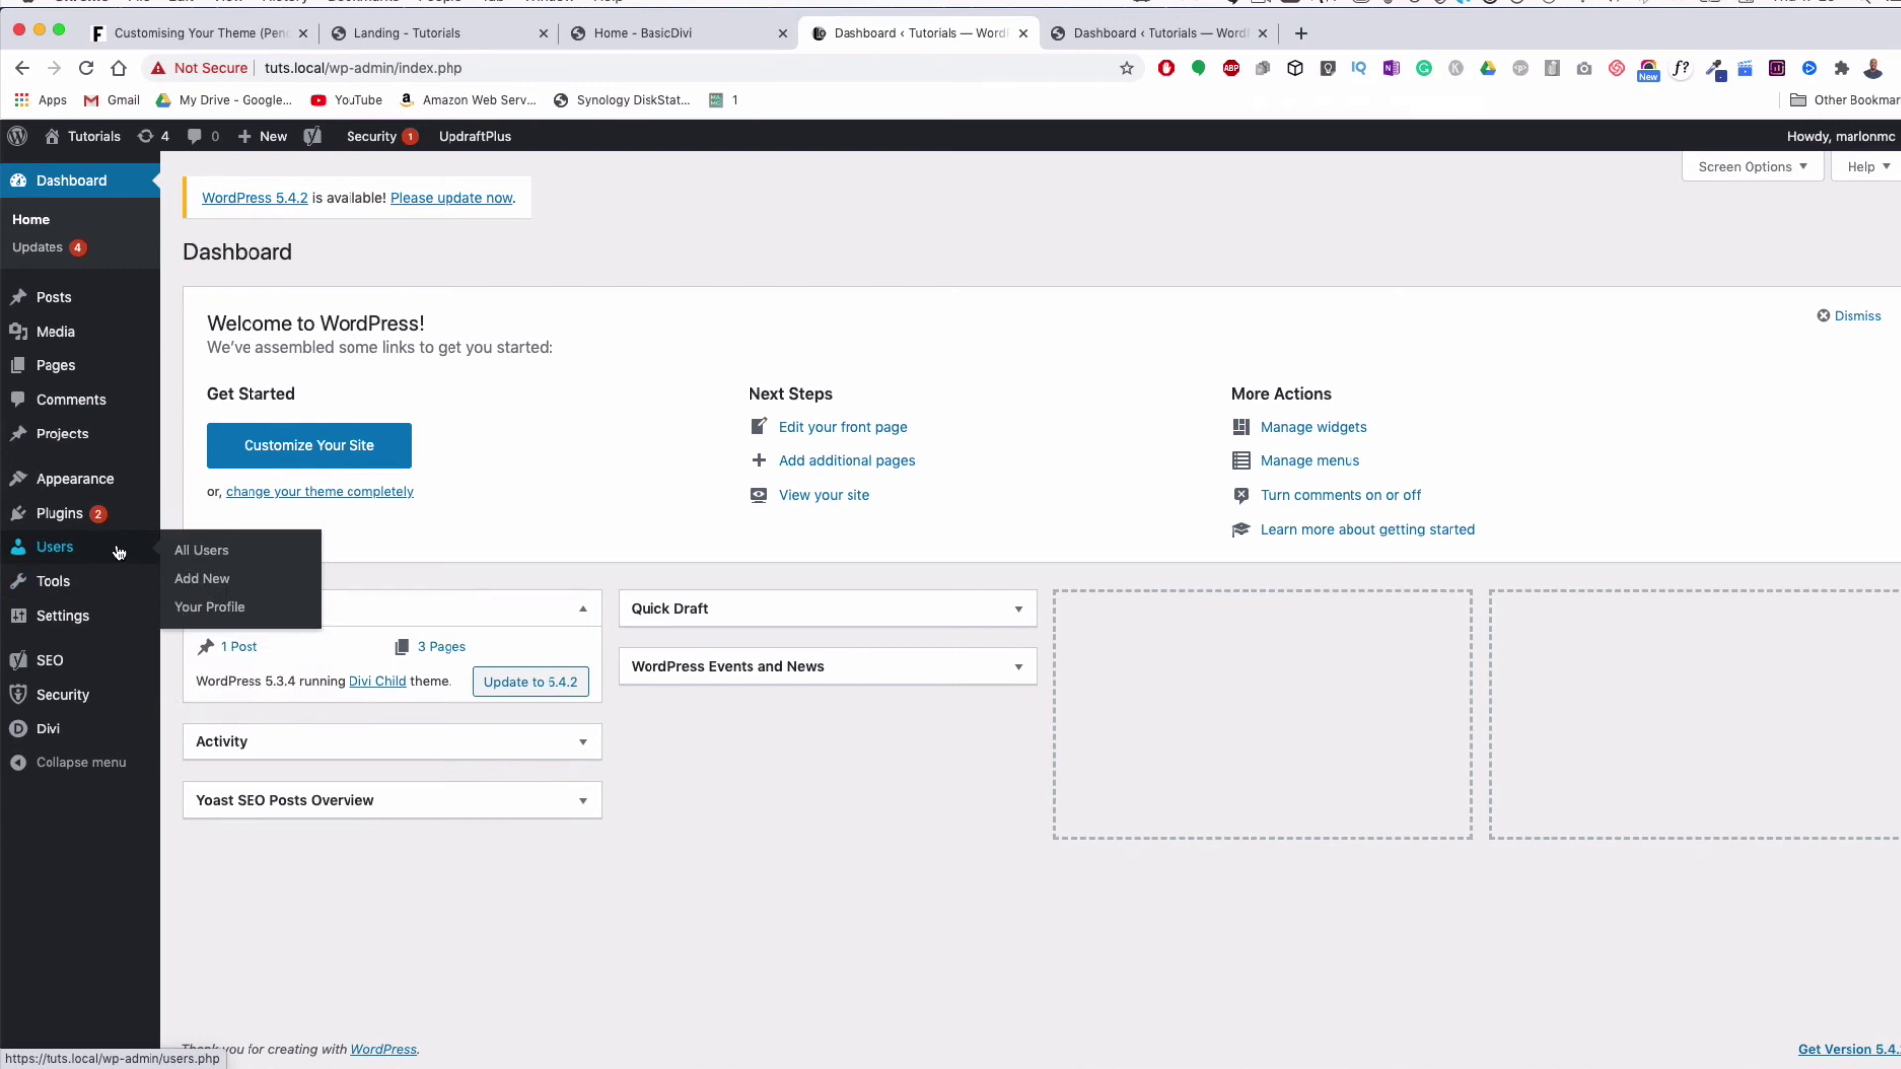
pyautogui.moveTo(55, 731)
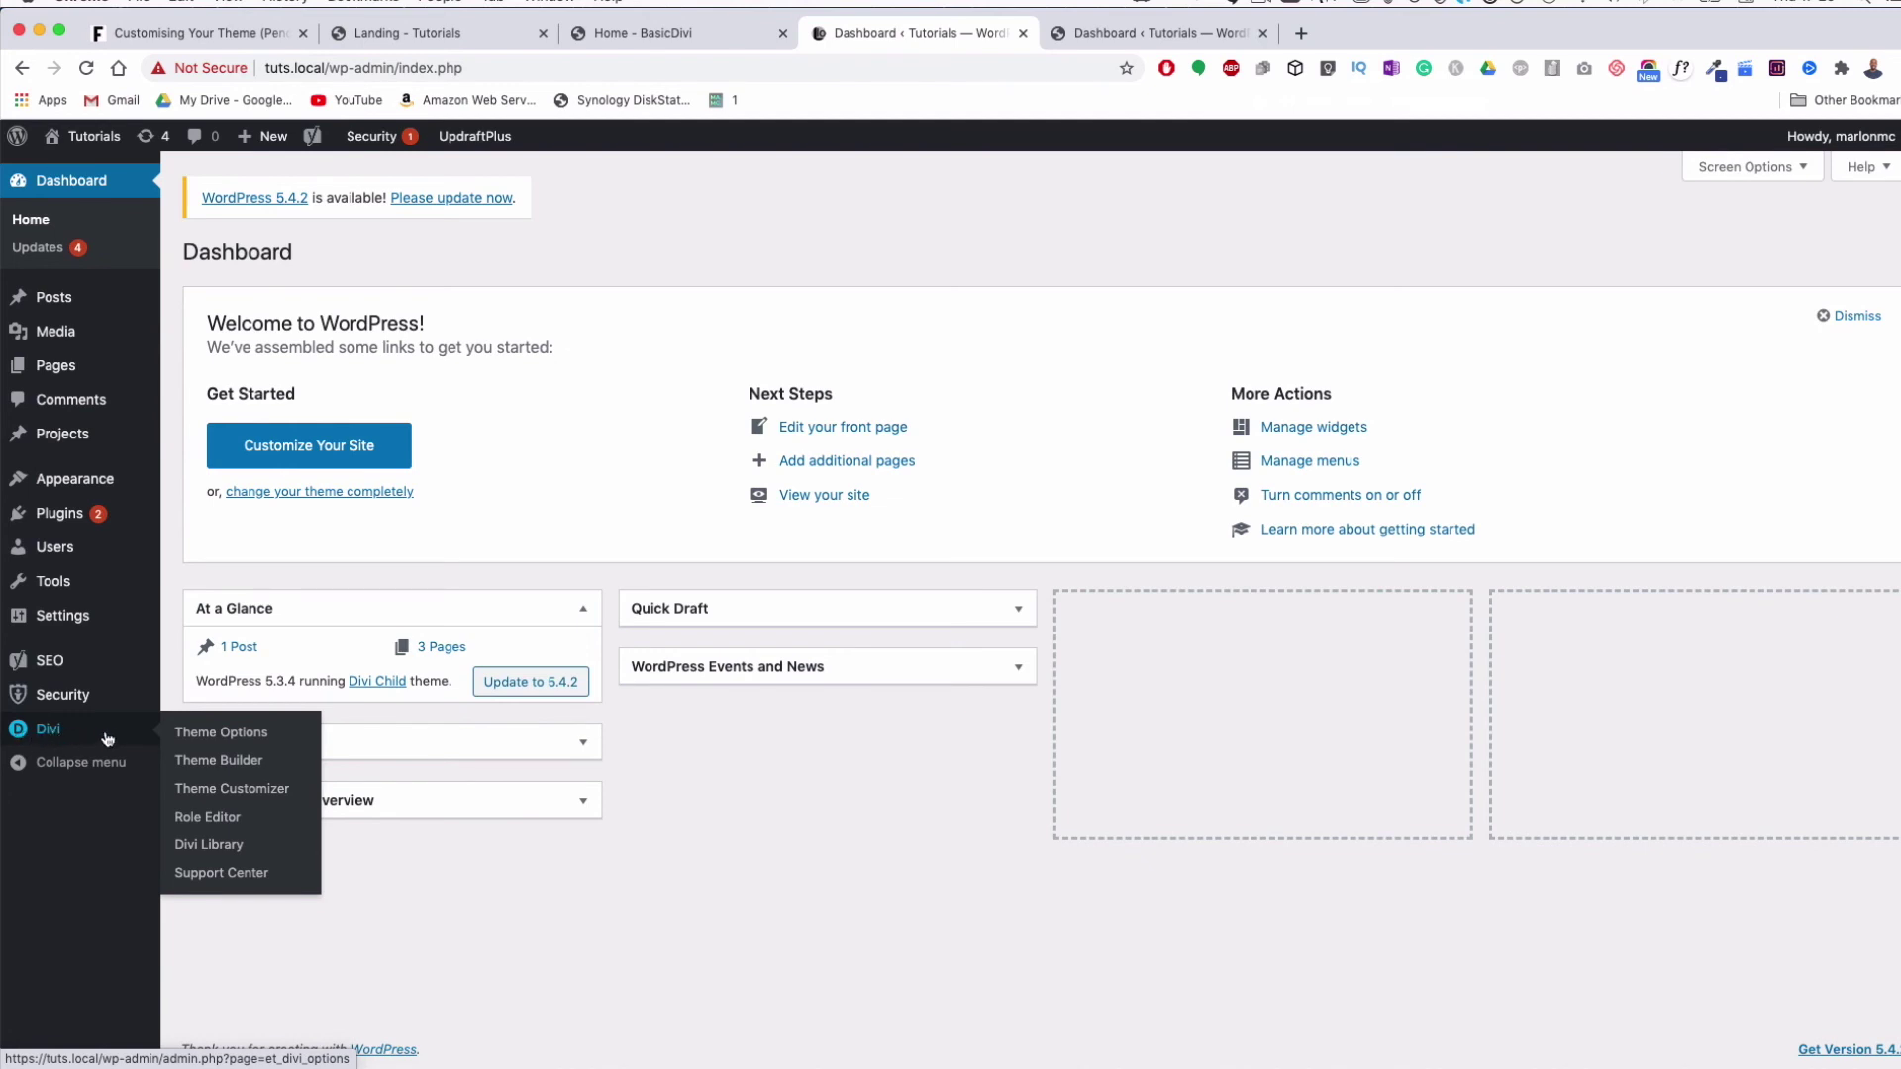
pyautogui.click(249, 738)
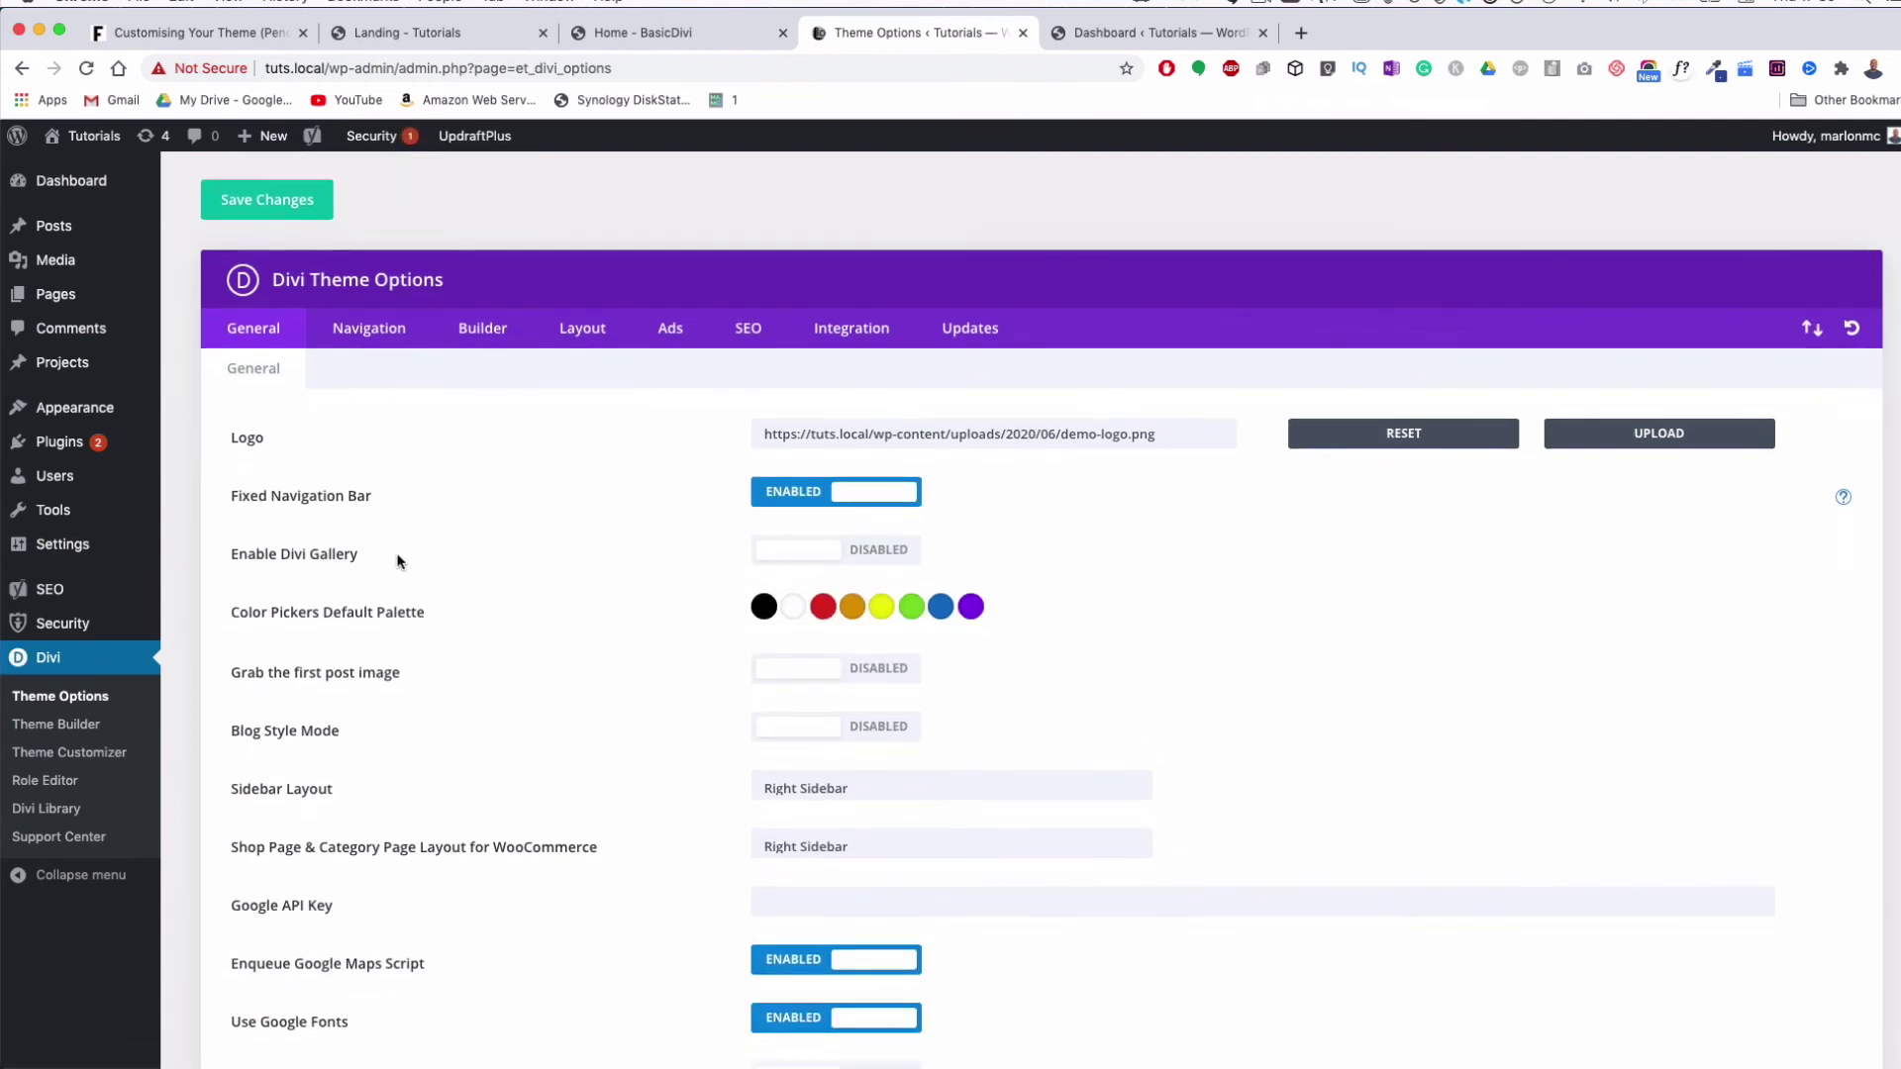
# Review the Logo setting and browse the media library images for the logo, closing it without choosing one
pyautogui.scroll(-3, 397, 562)
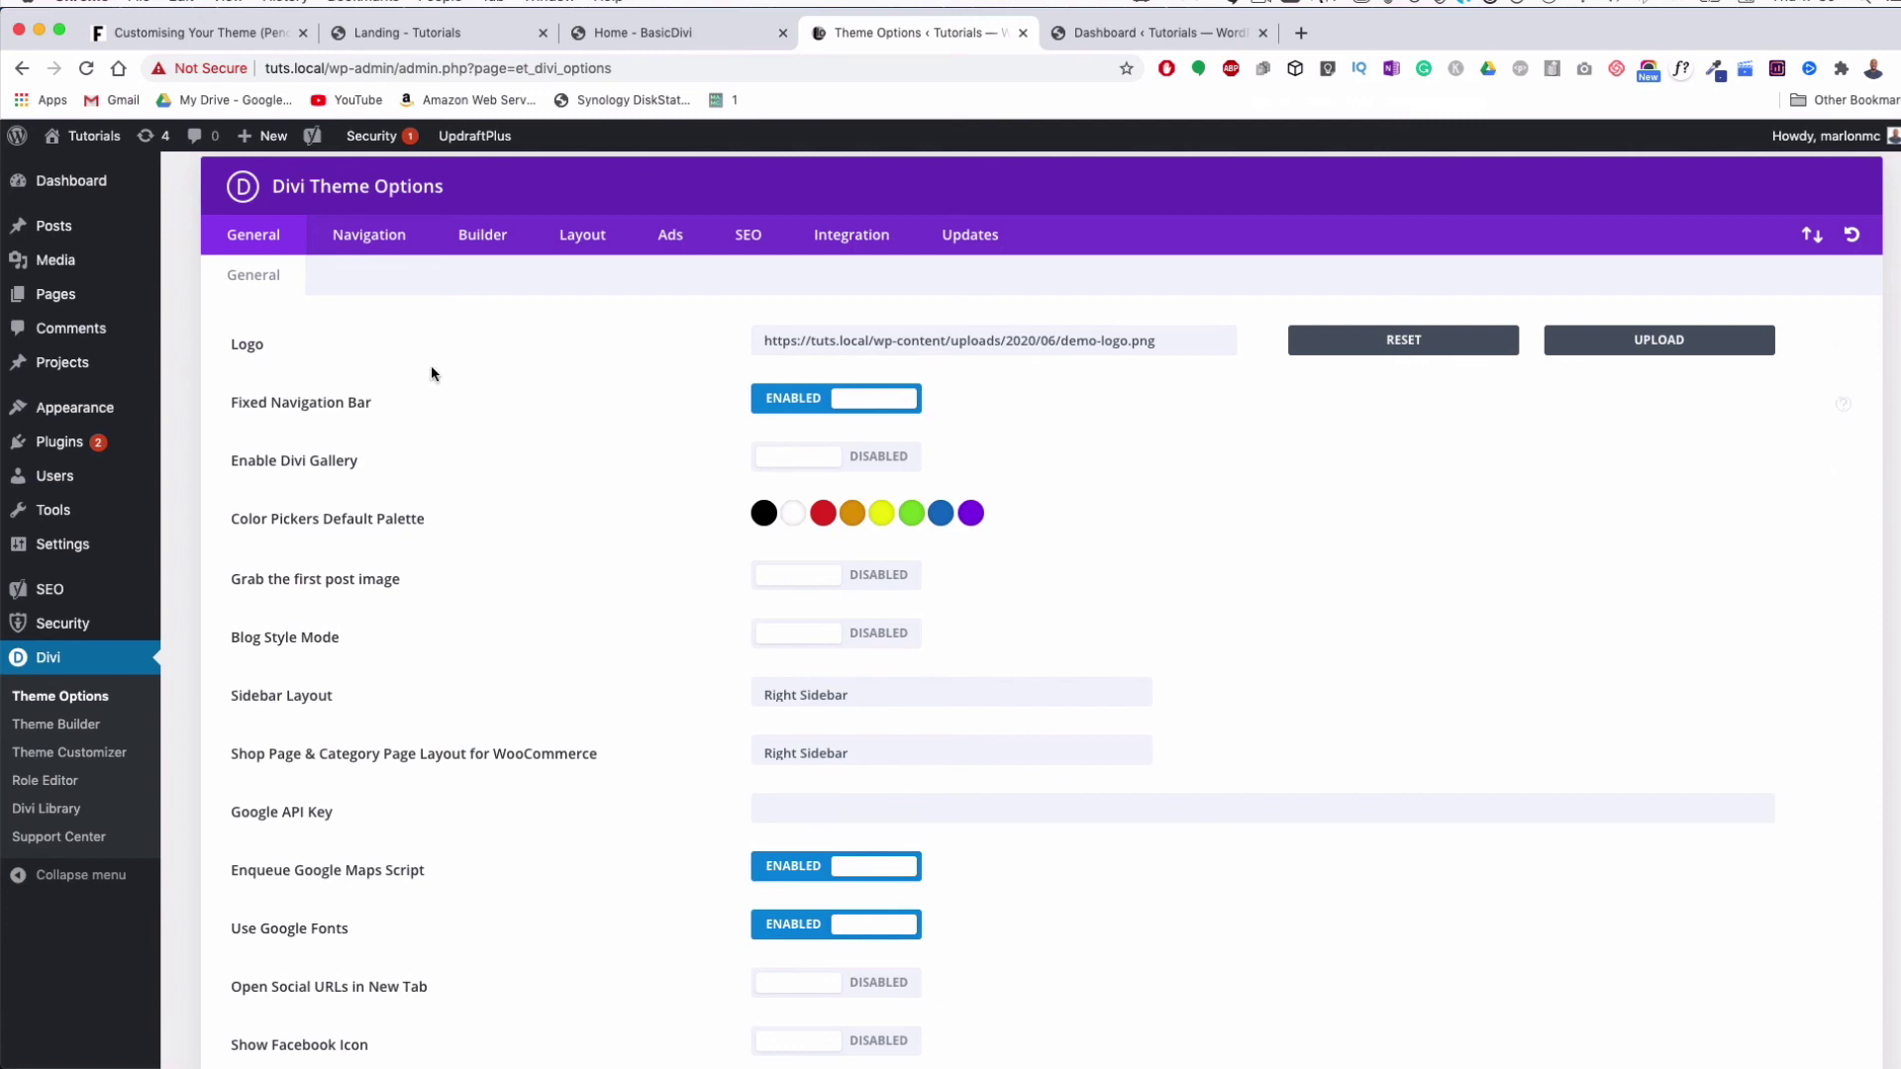
pyautogui.moveTo(272, 346); pyautogui.dragTo(852, 371)
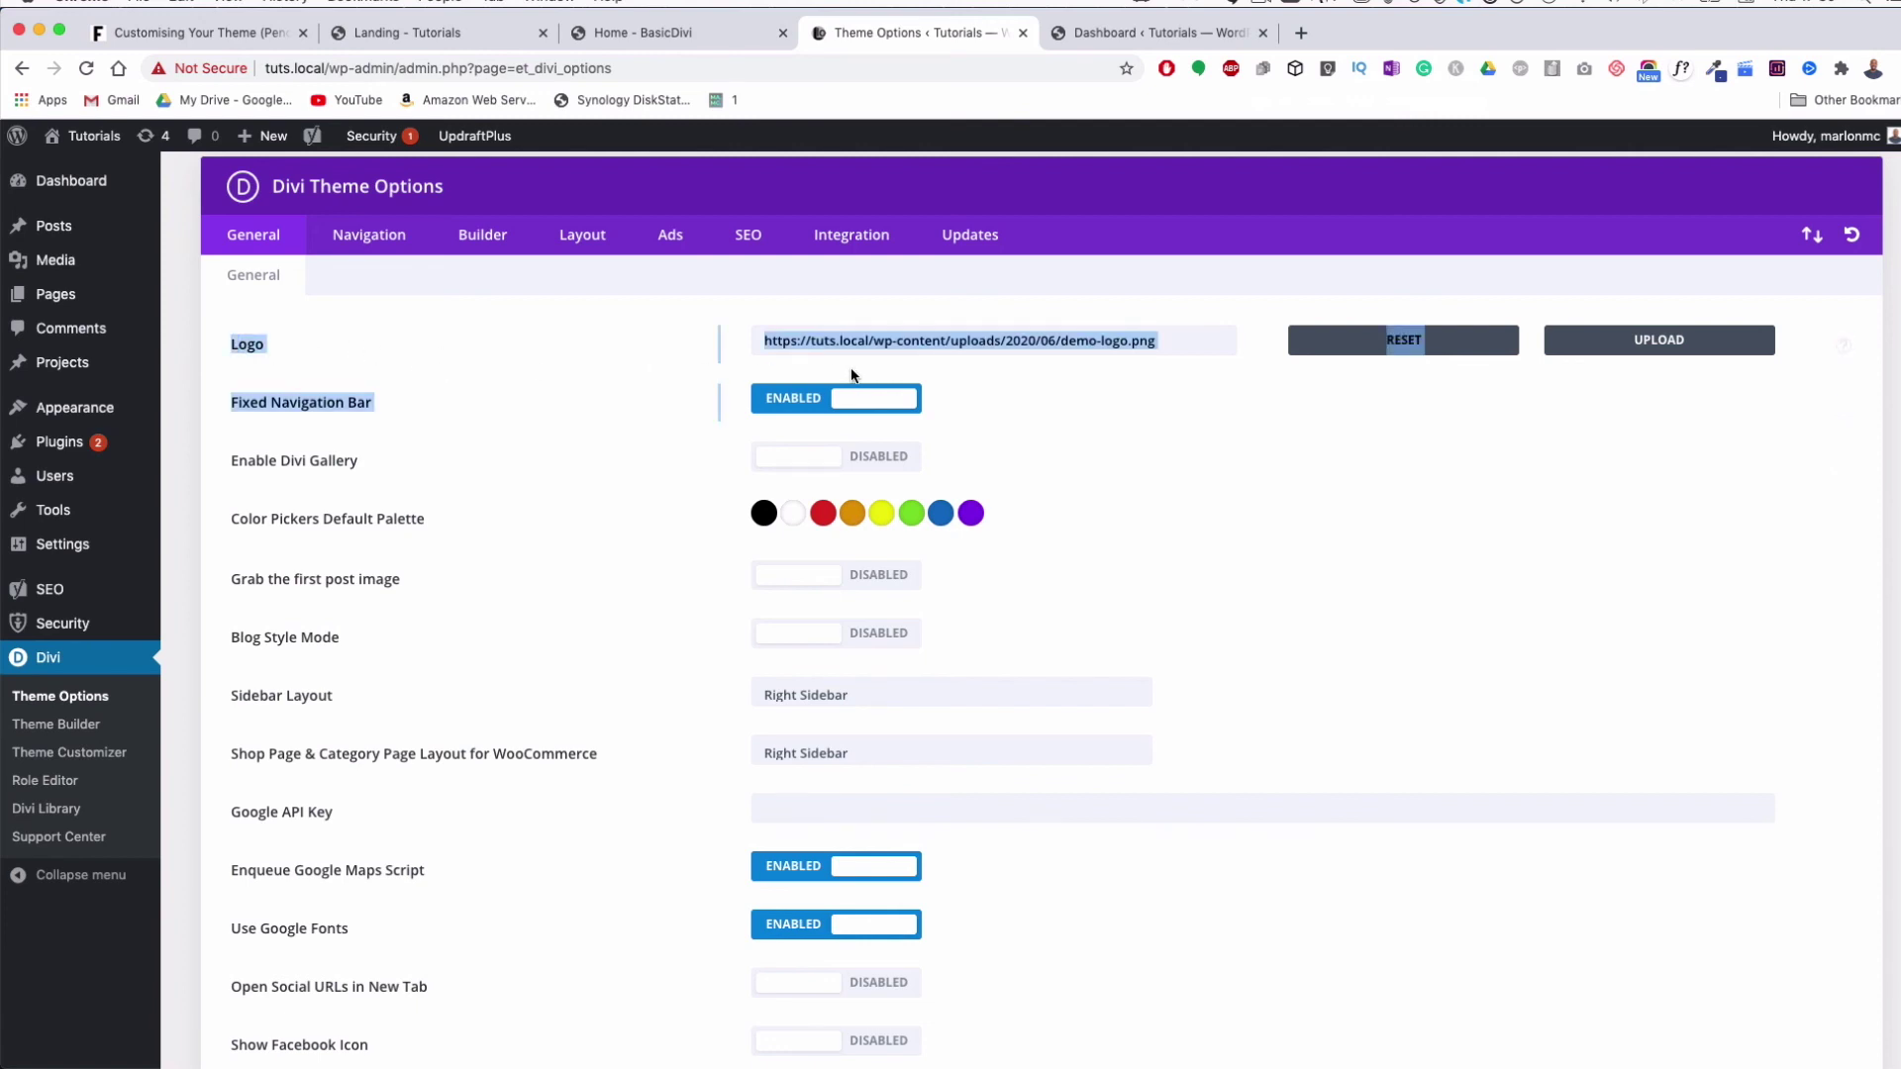
pyautogui.click(1110, 662)
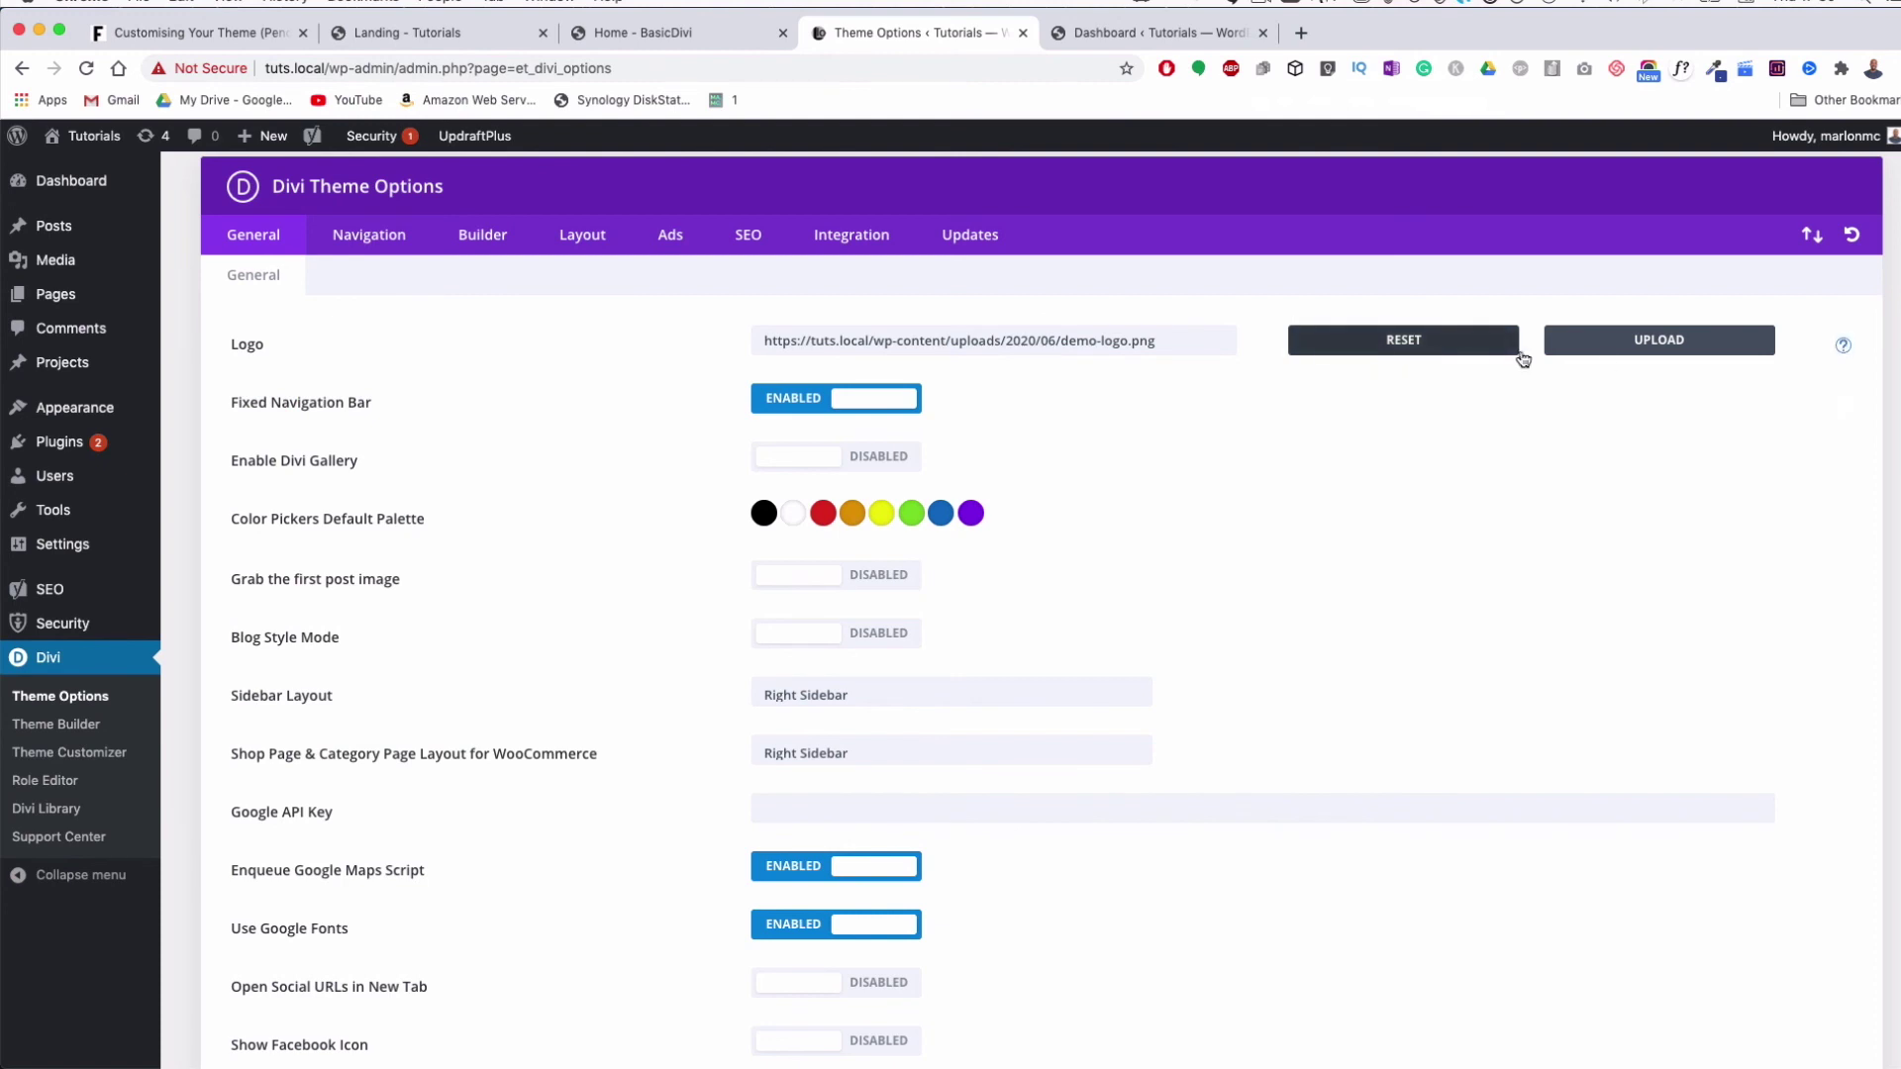
pyautogui.click(1630, 340)
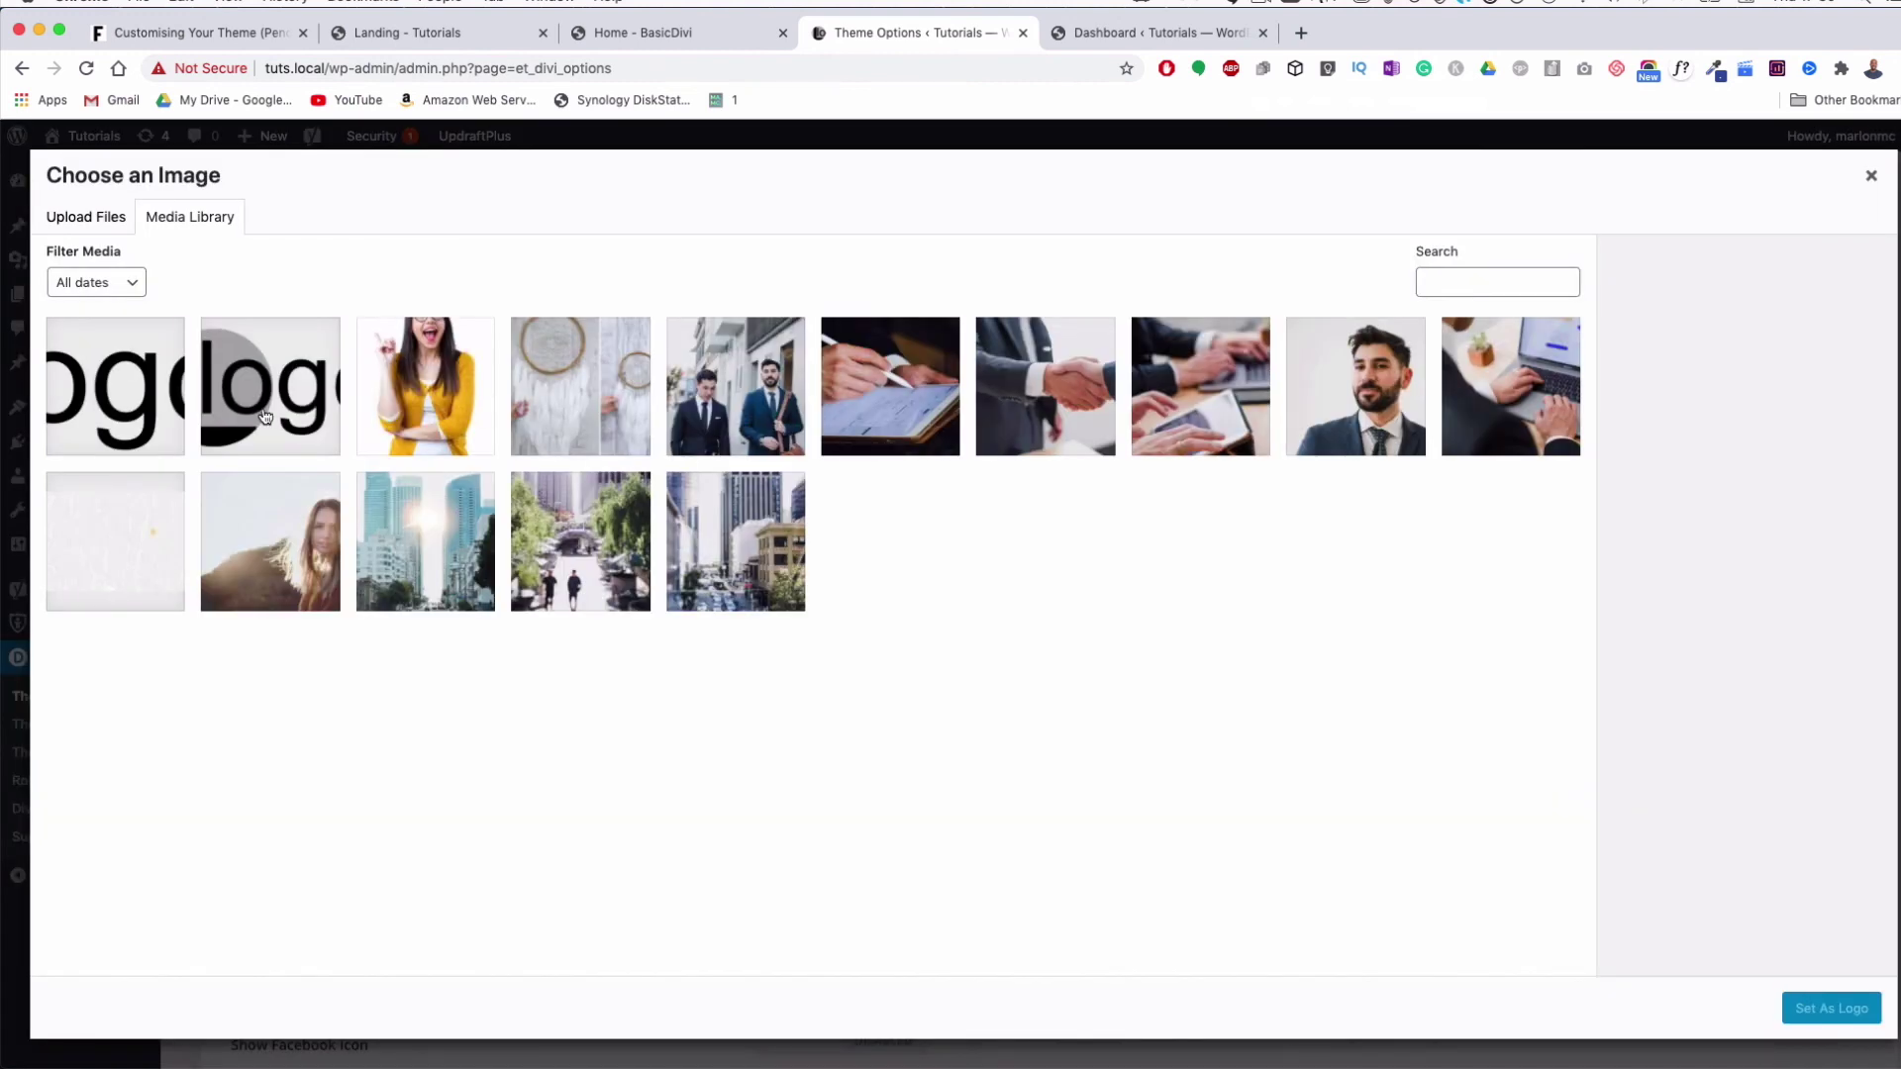
pyautogui.click(1870, 181)
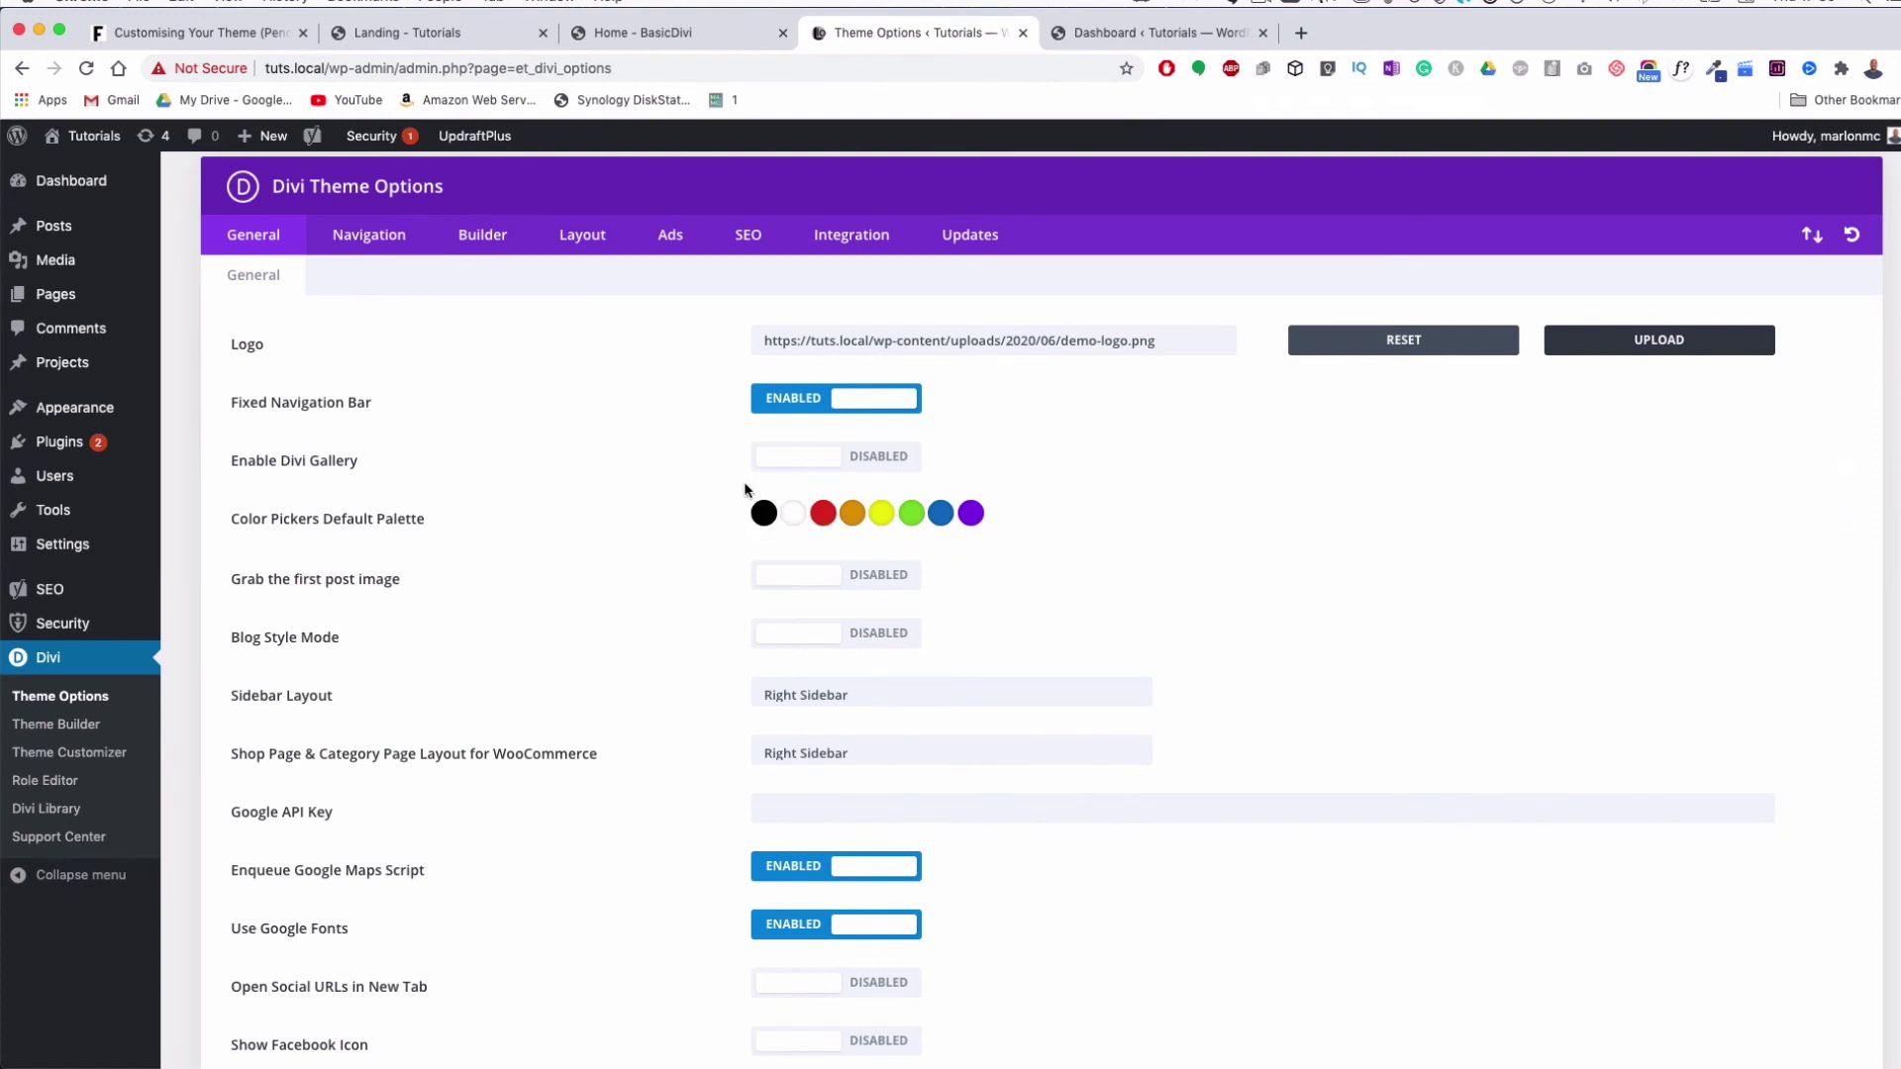
# Change the blue swatch in the Color Pickers Default Palette to #cccccc
pyautogui.click(942, 514)
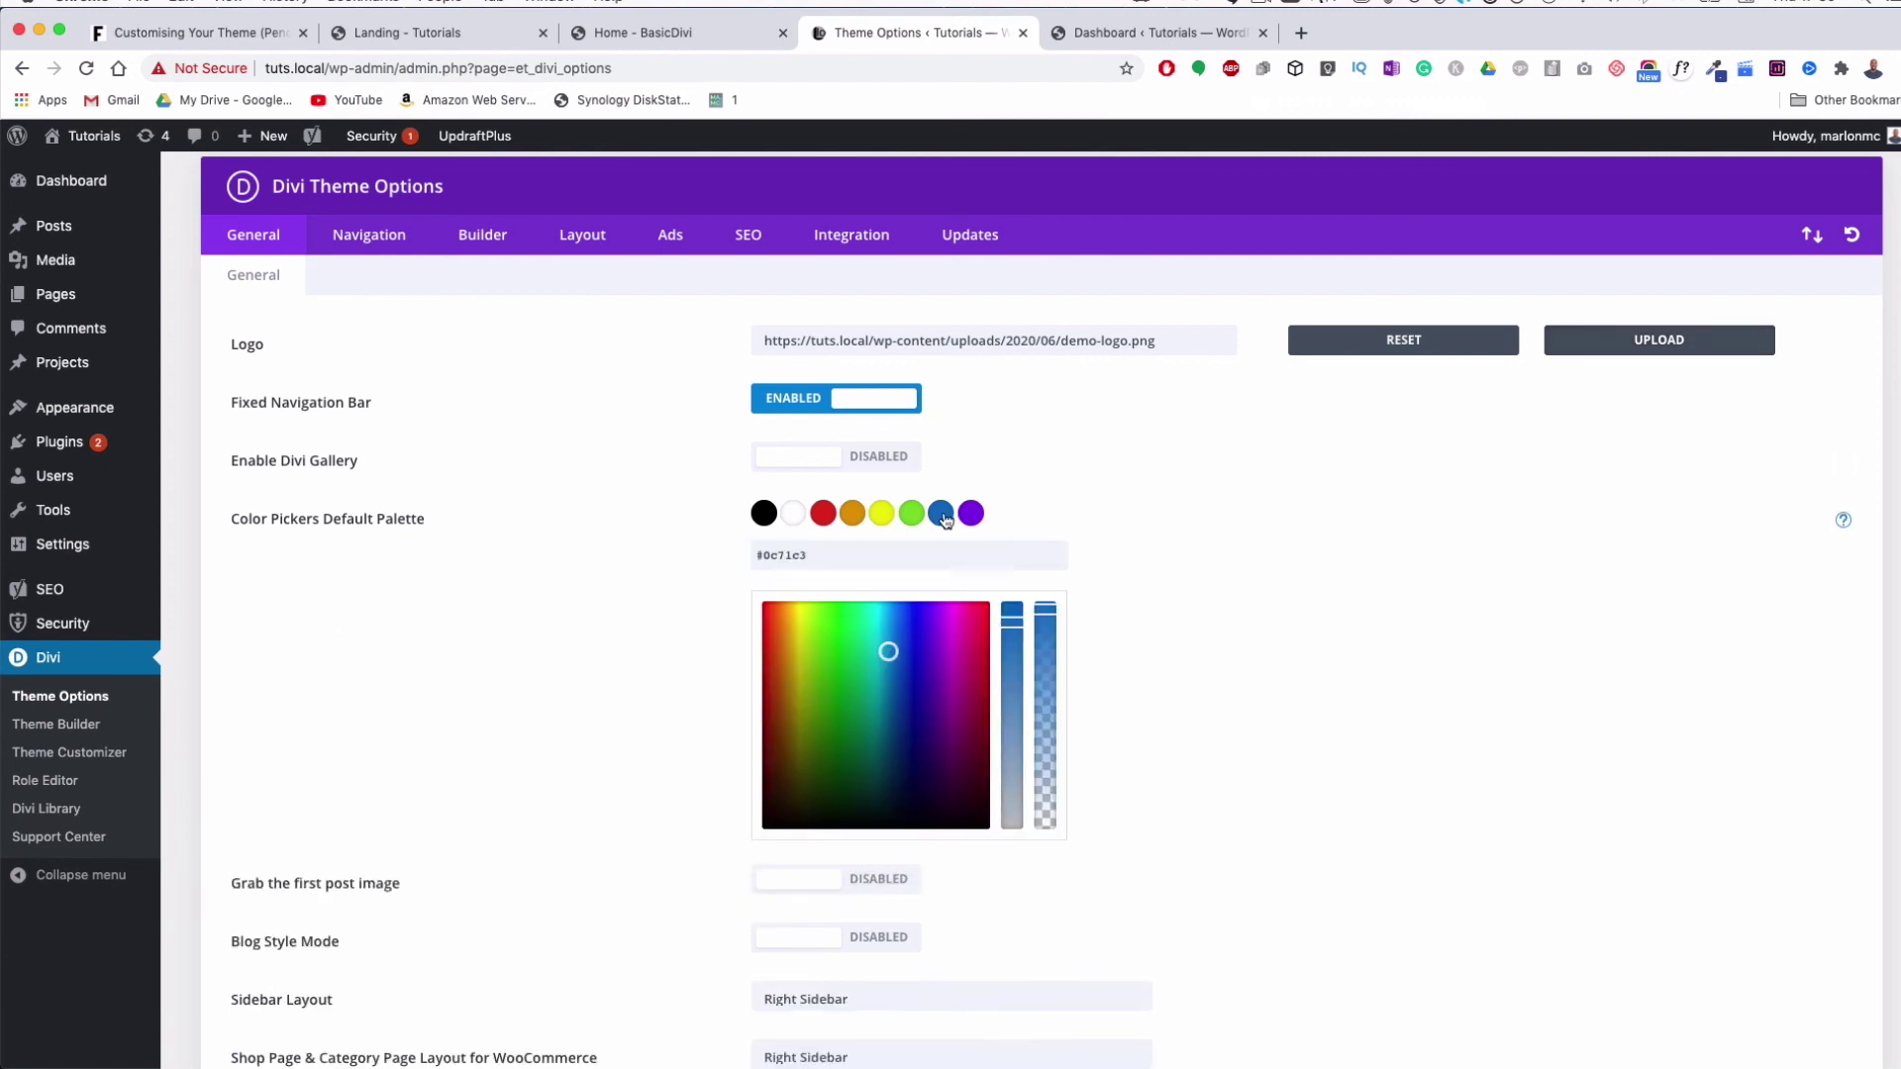
pyautogui.moveTo(828, 556); pyautogui.dragTo(728, 547)
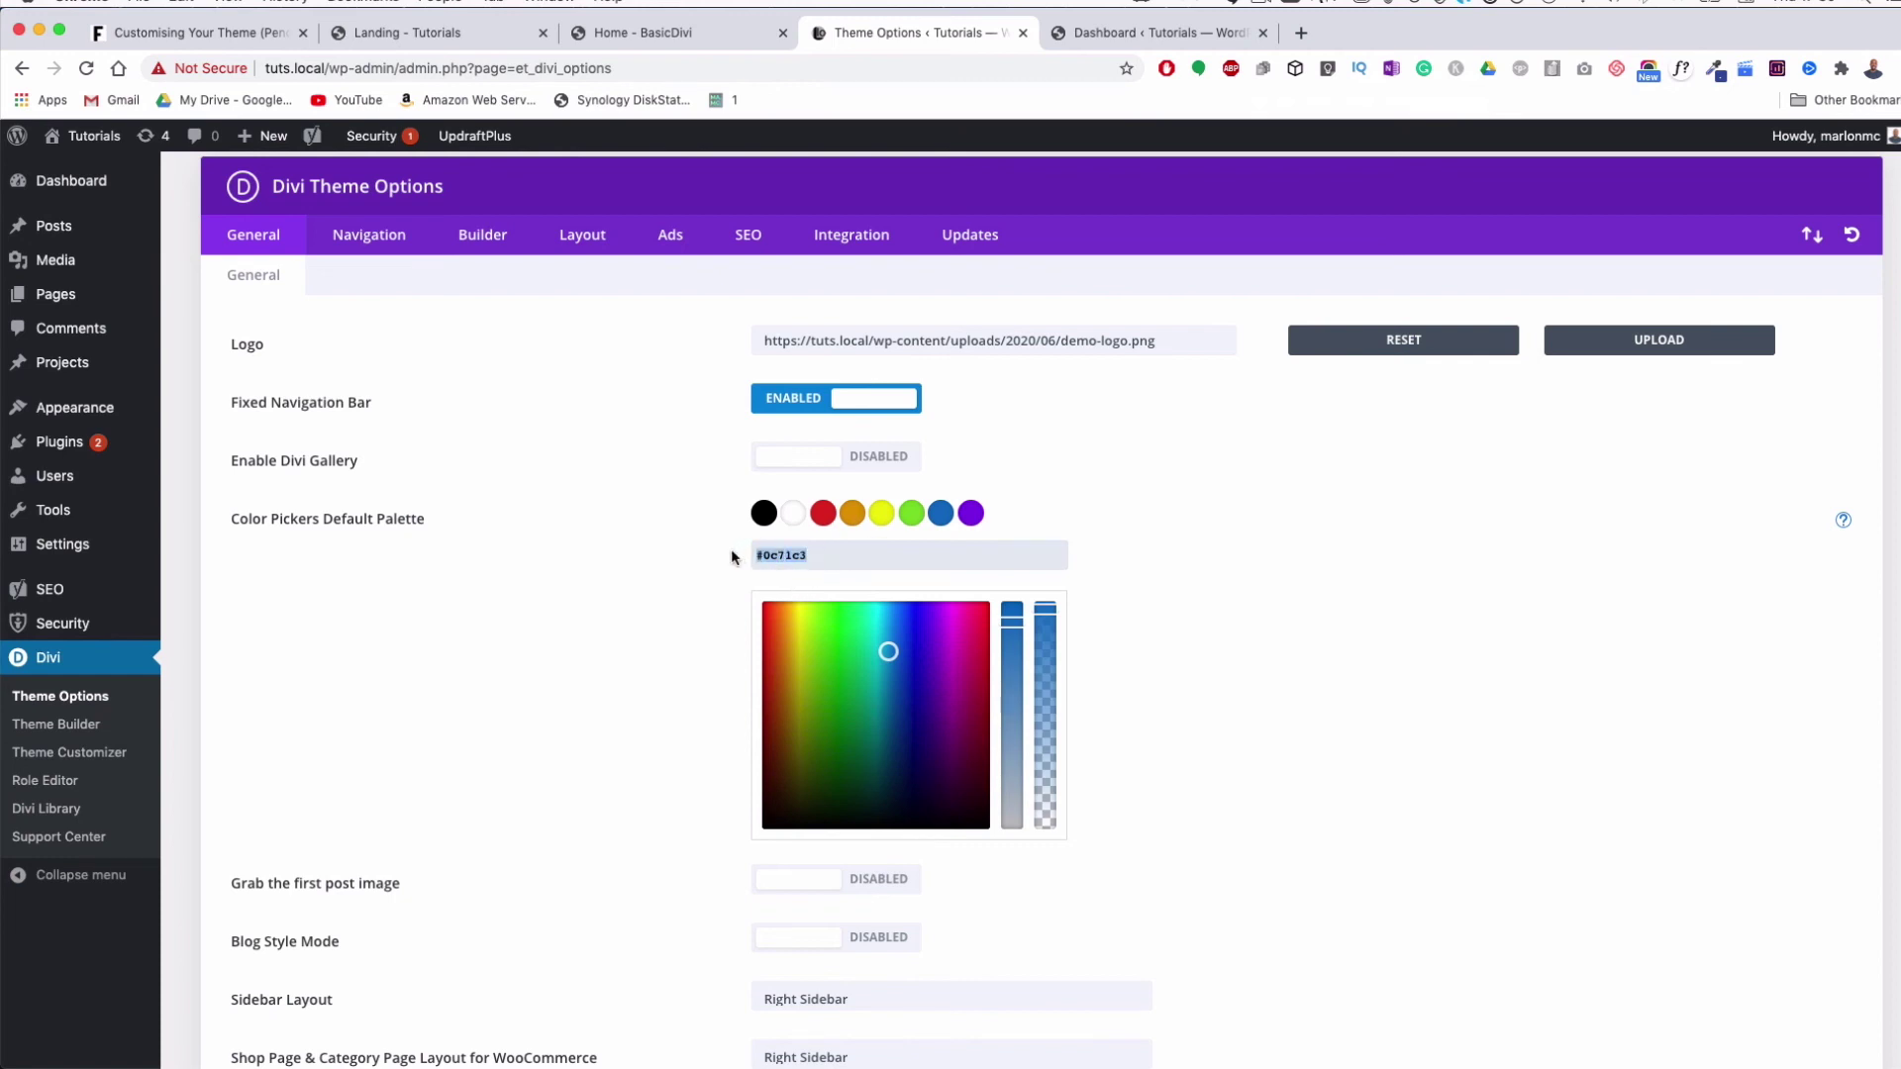
pyautogui.click(1095, 528)
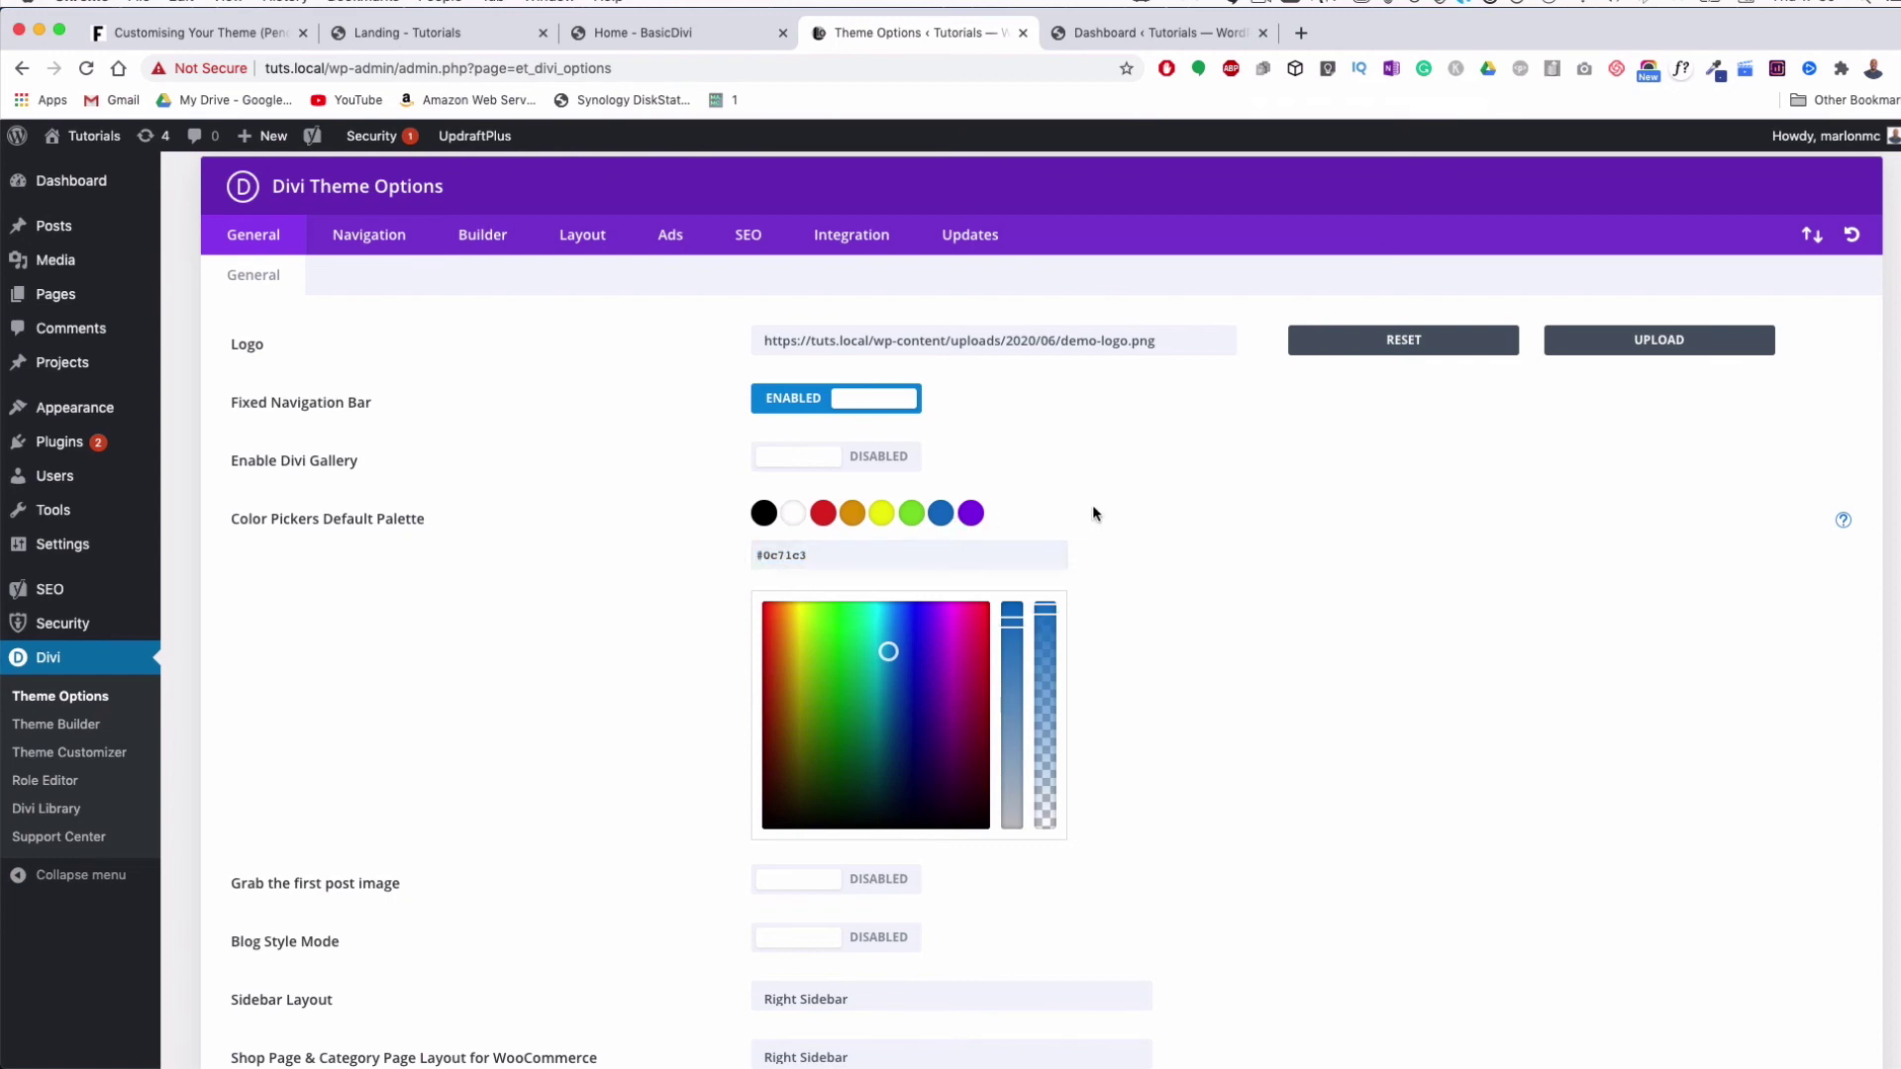
pyautogui.moveTo(888, 651); pyautogui.dragTo(859, 626)
pyautogui.click(829, 558)
pyautogui.moveTo(829, 556); pyautogui.dragTo(758, 553)
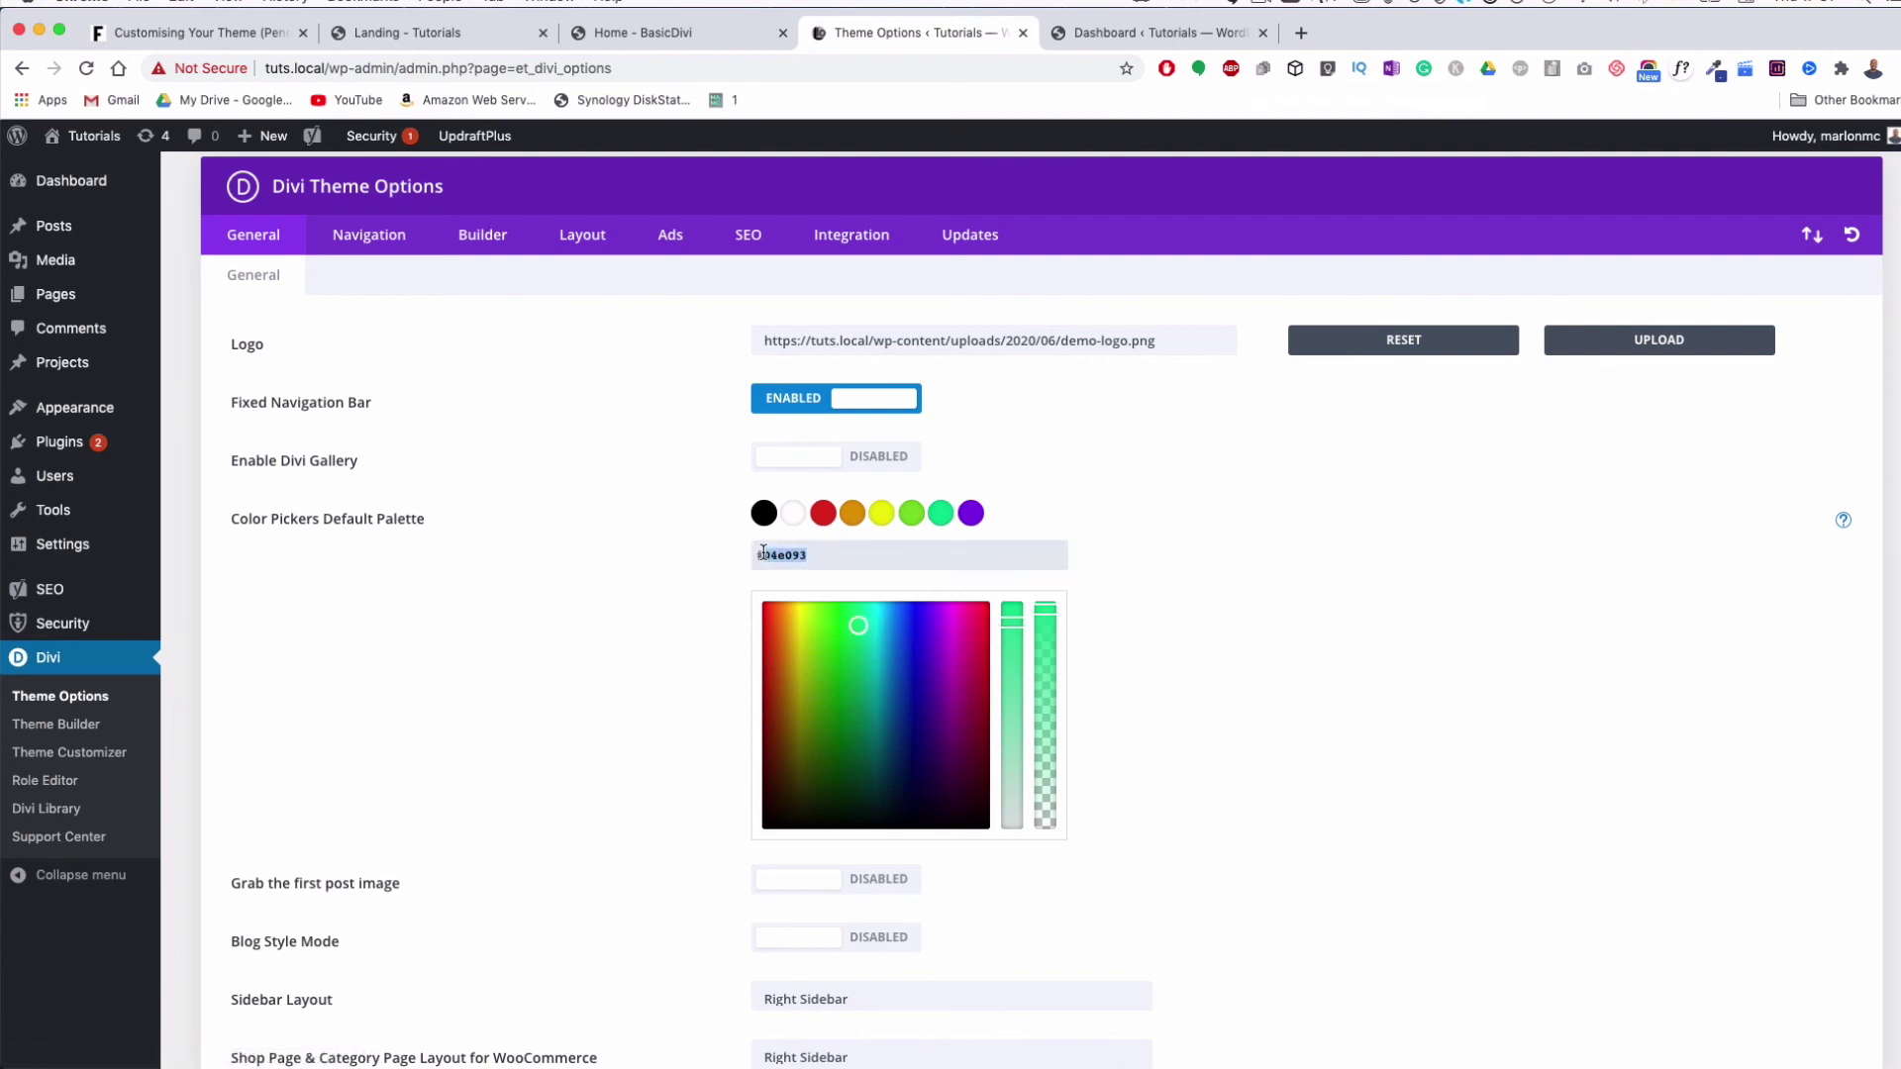
pyautogui.write('#cccccc')
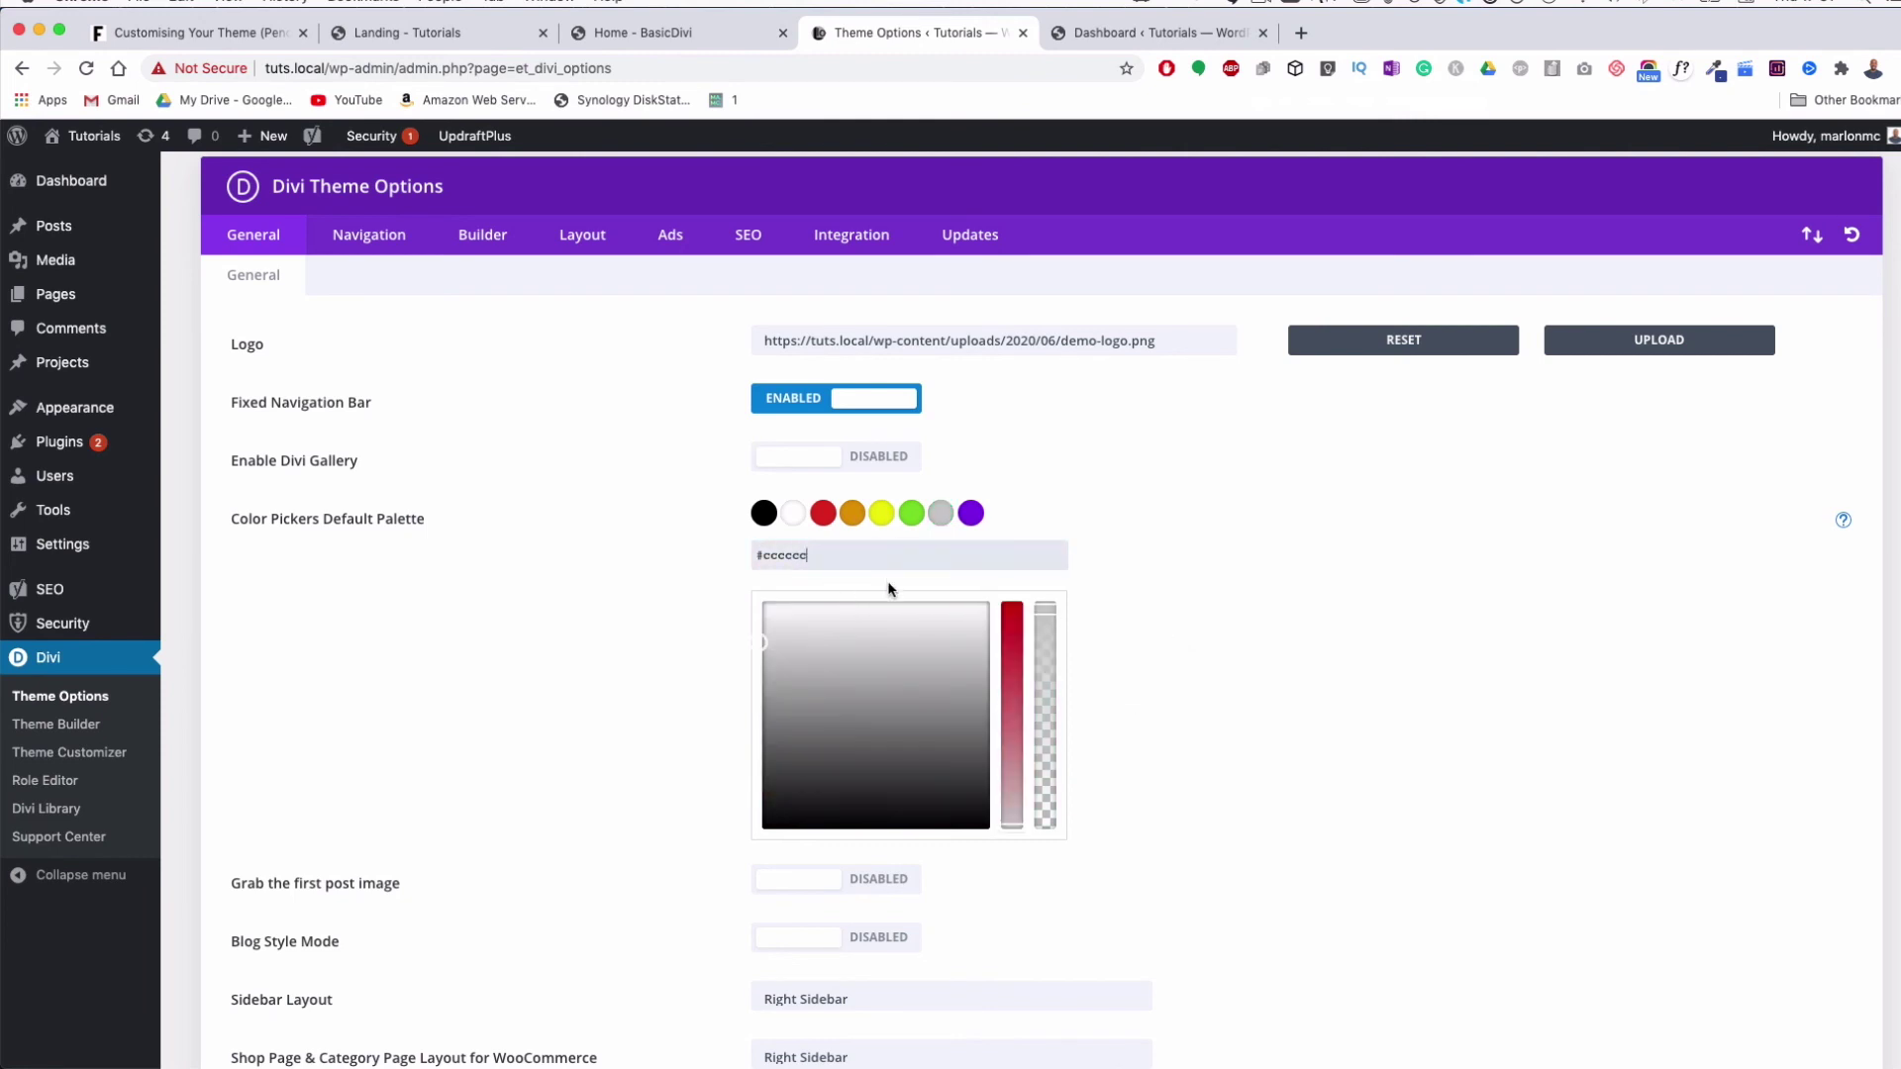
# Examine the remaining General theme options, from the sidebar layout and social icon settings down to the Custom CSS field
pyautogui.scroll(-1, 1006, 512)
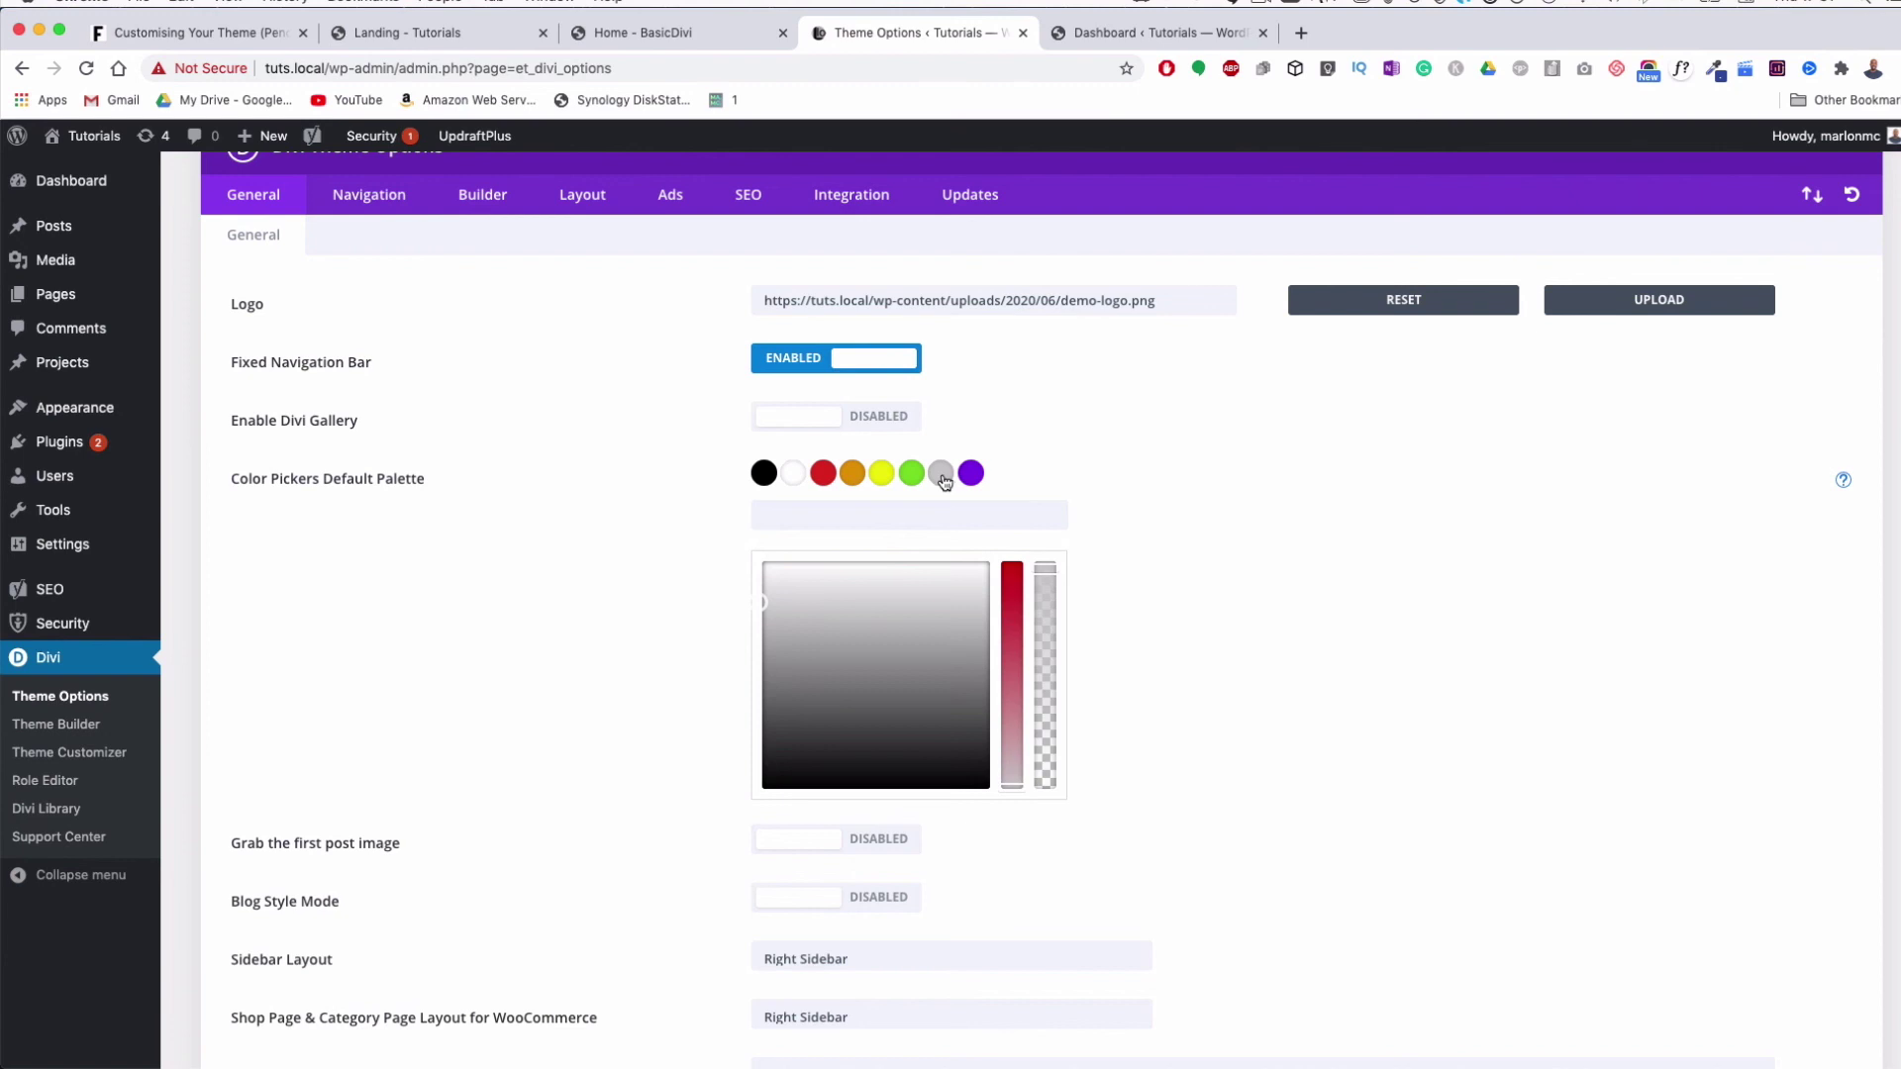
pyautogui.scroll(-3, 650, 832)
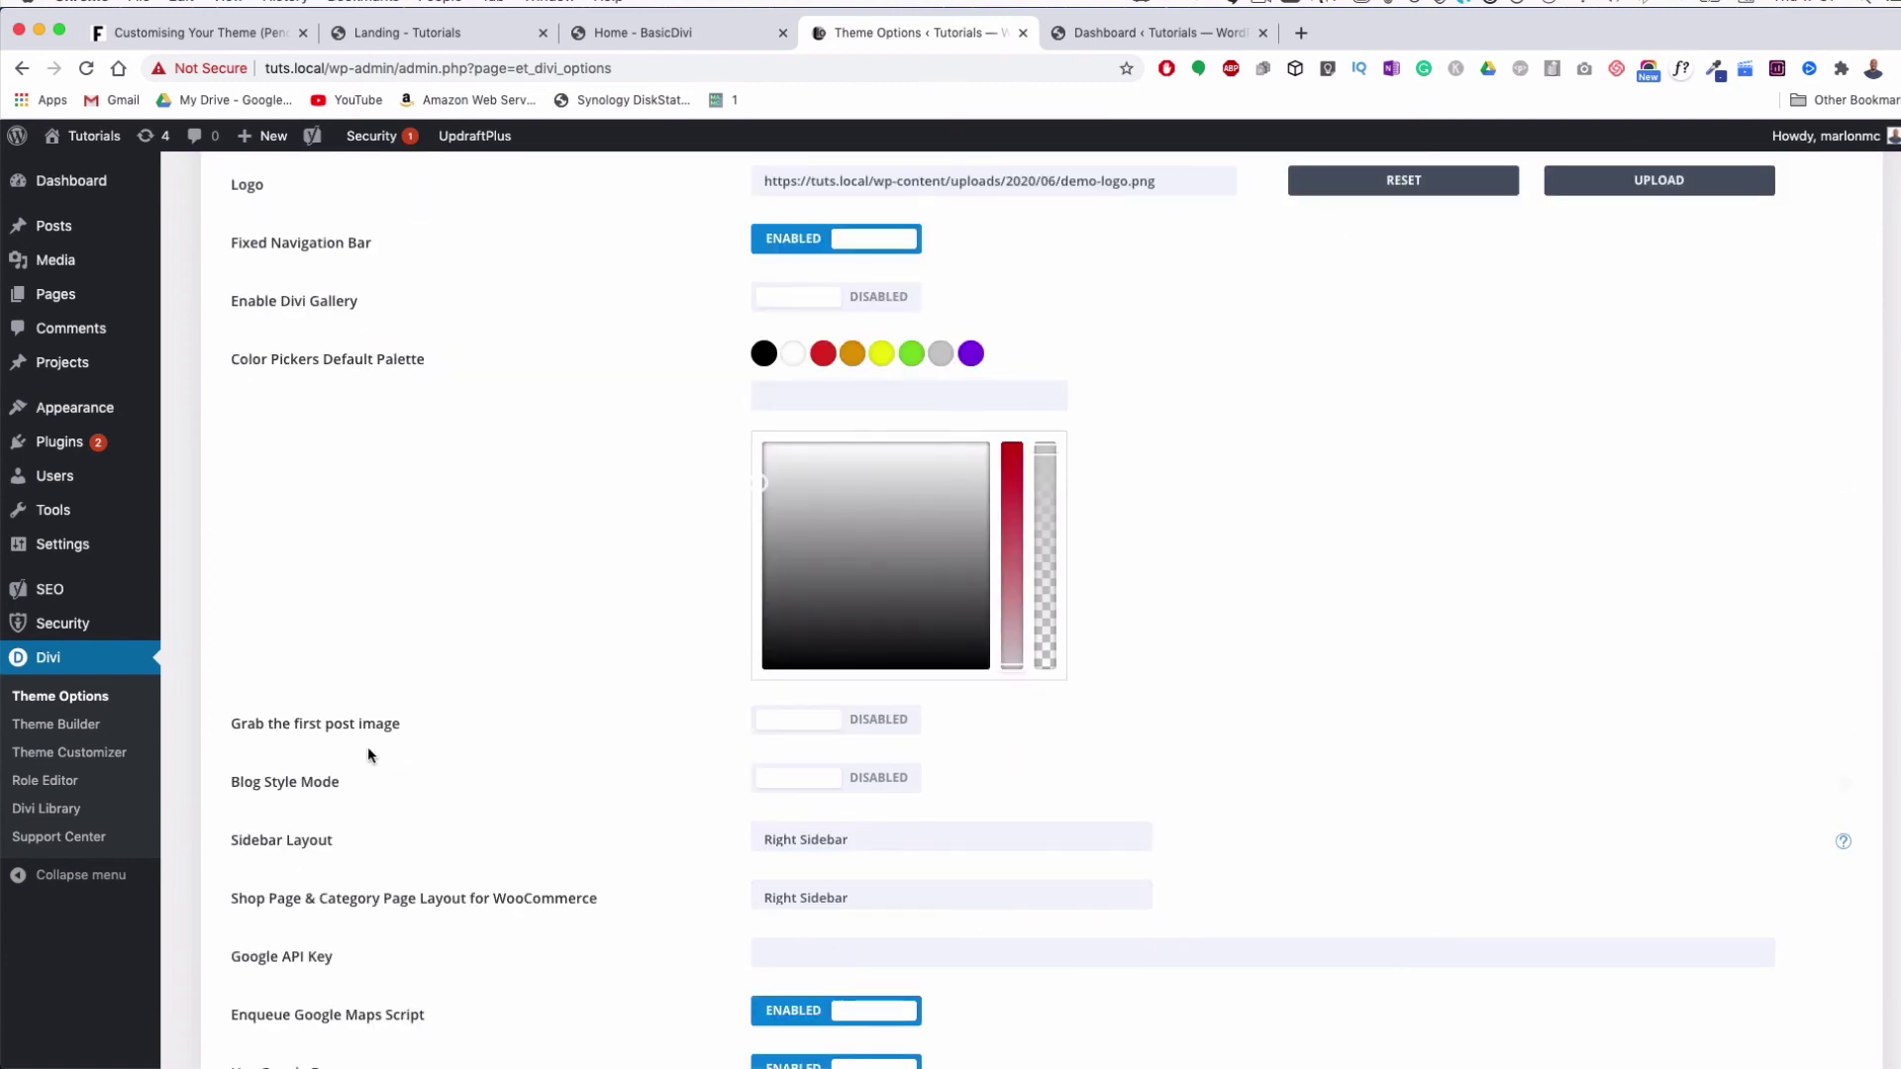
pyautogui.scroll(-2, 331, 722)
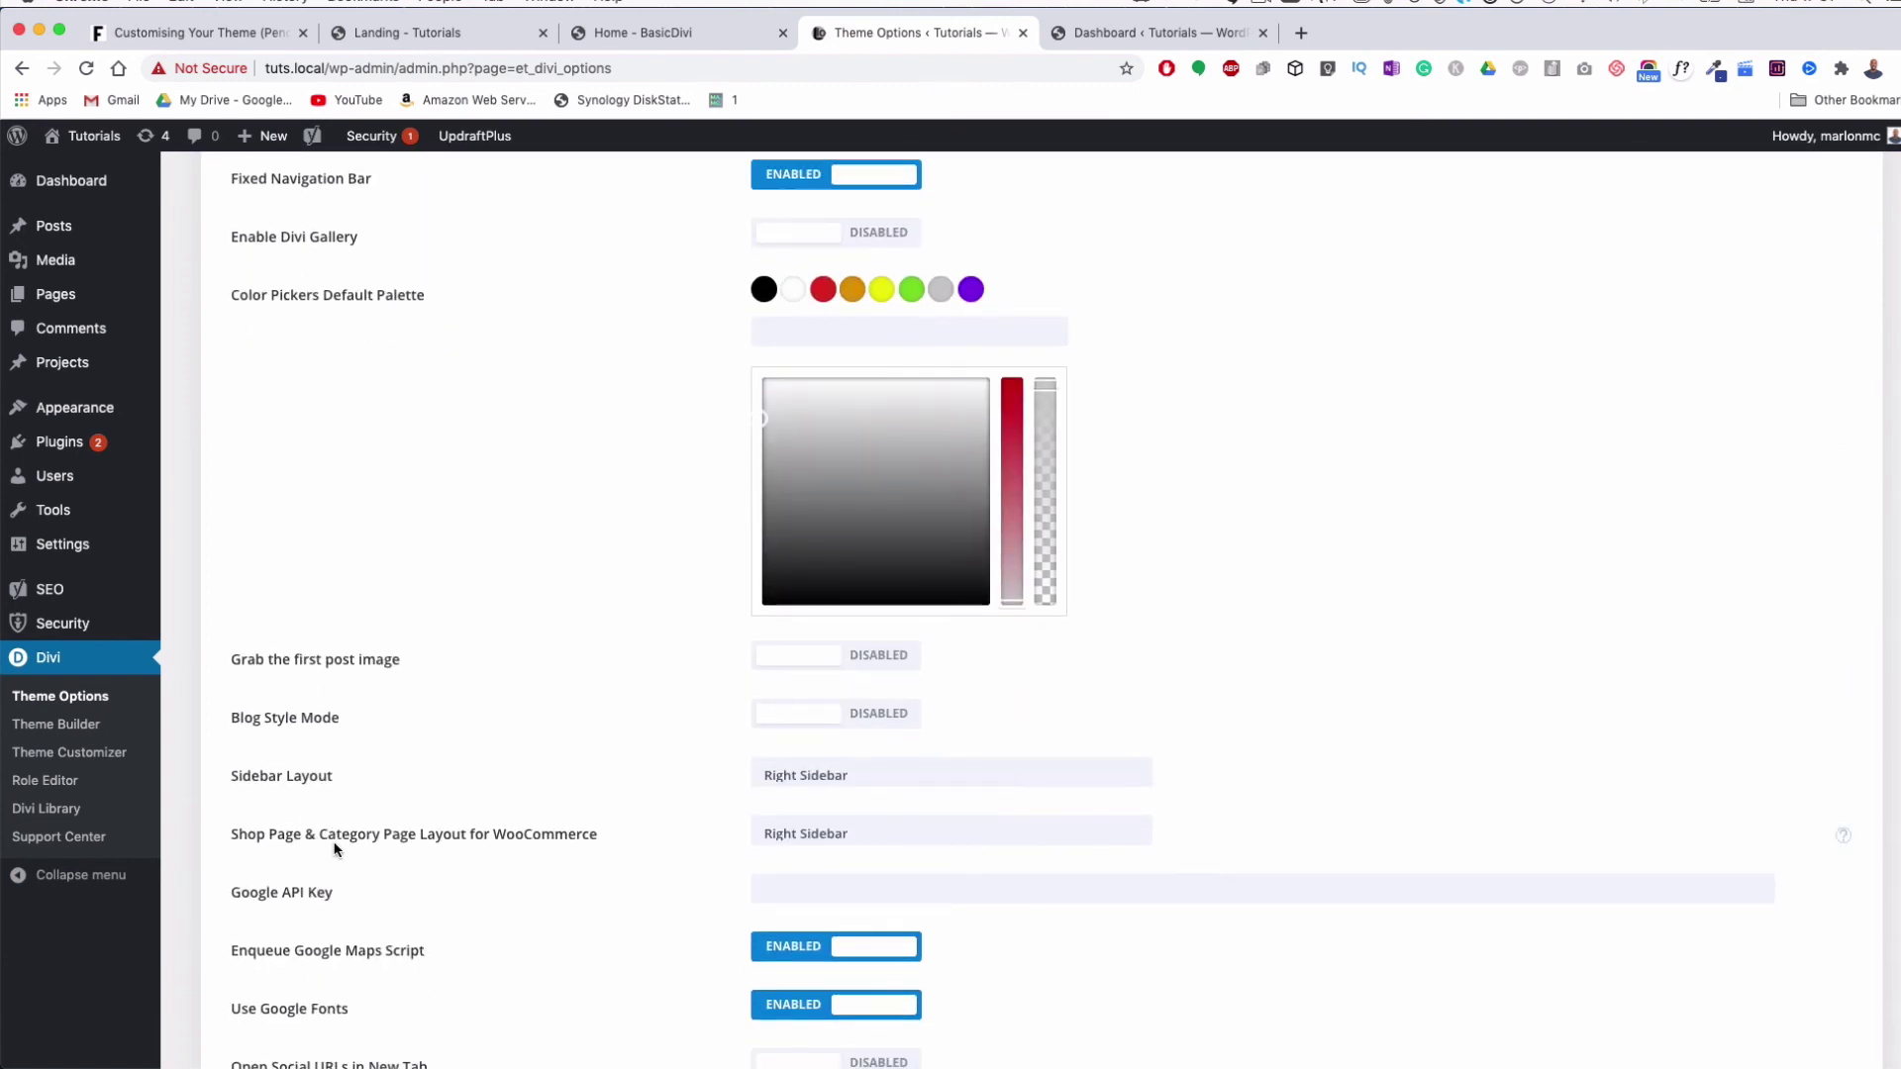
pyautogui.scroll(-12, 334, 848)
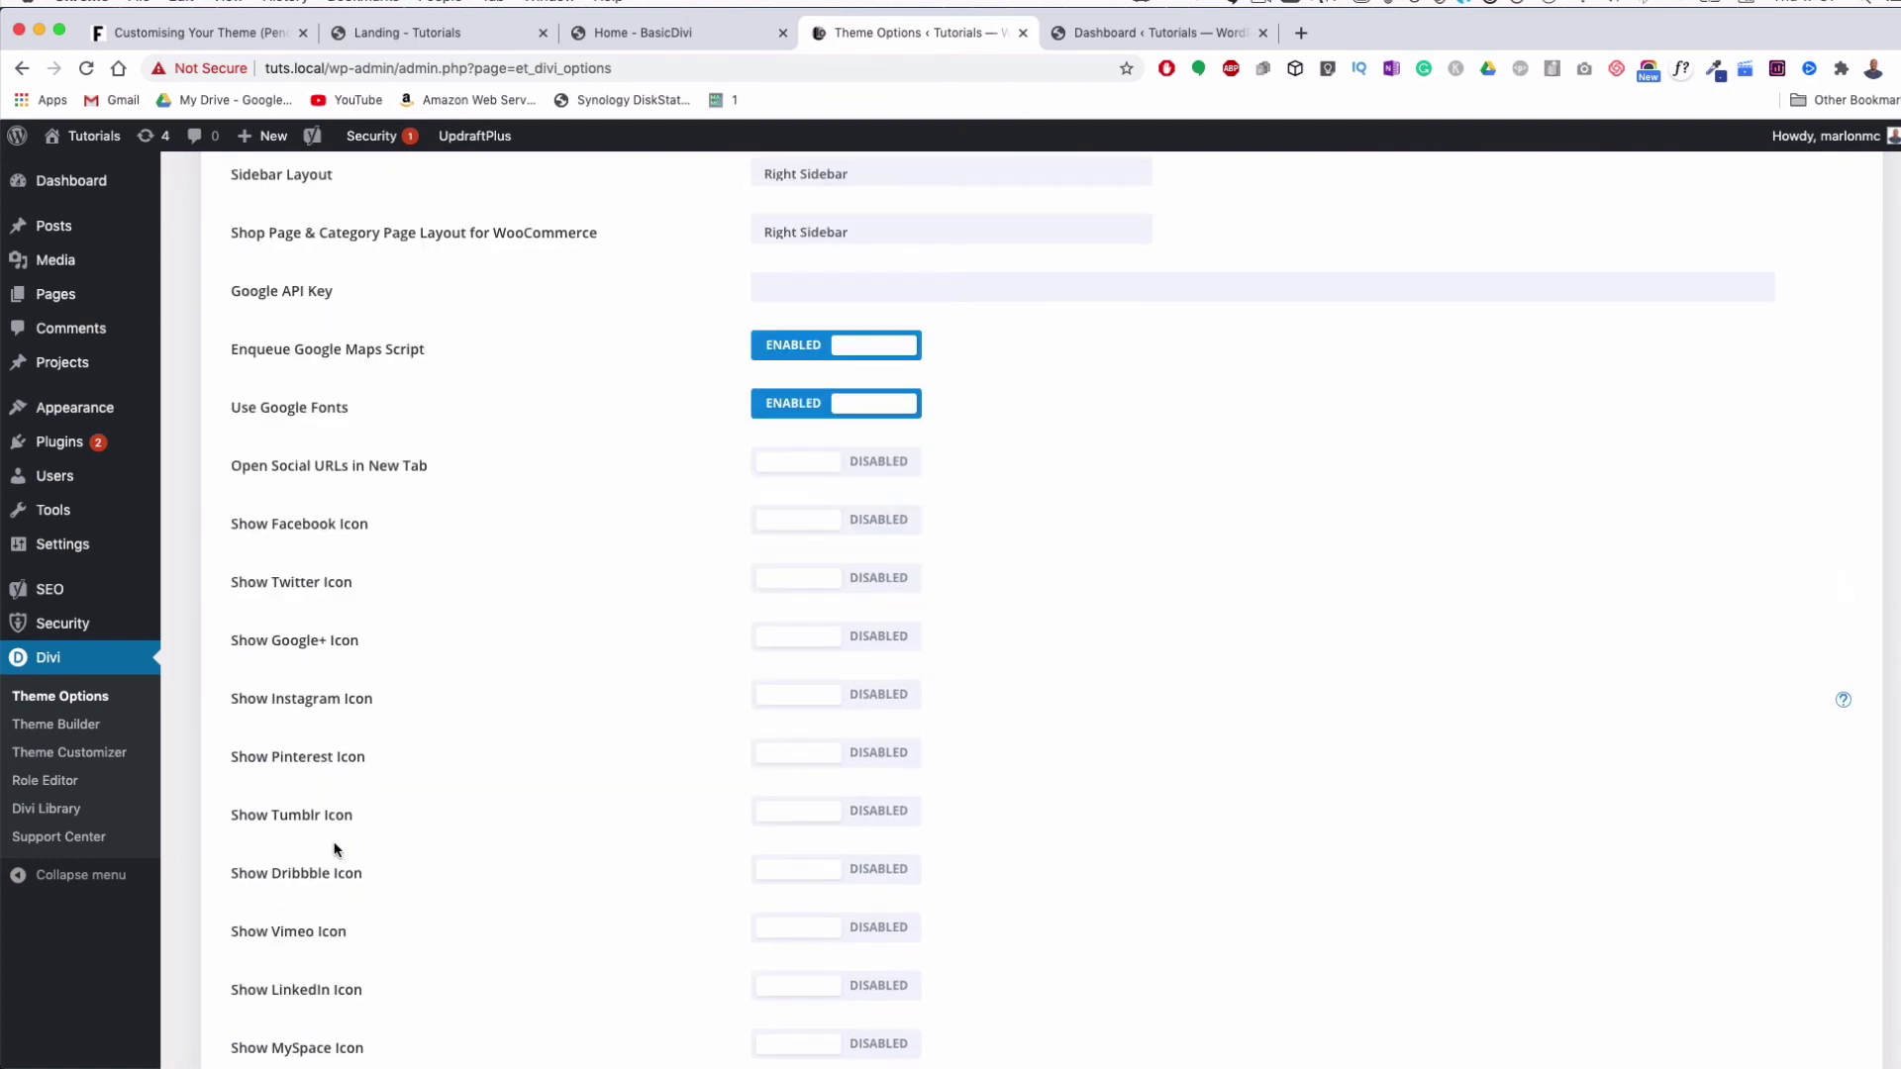
pyautogui.scroll(-3, 547, 921)
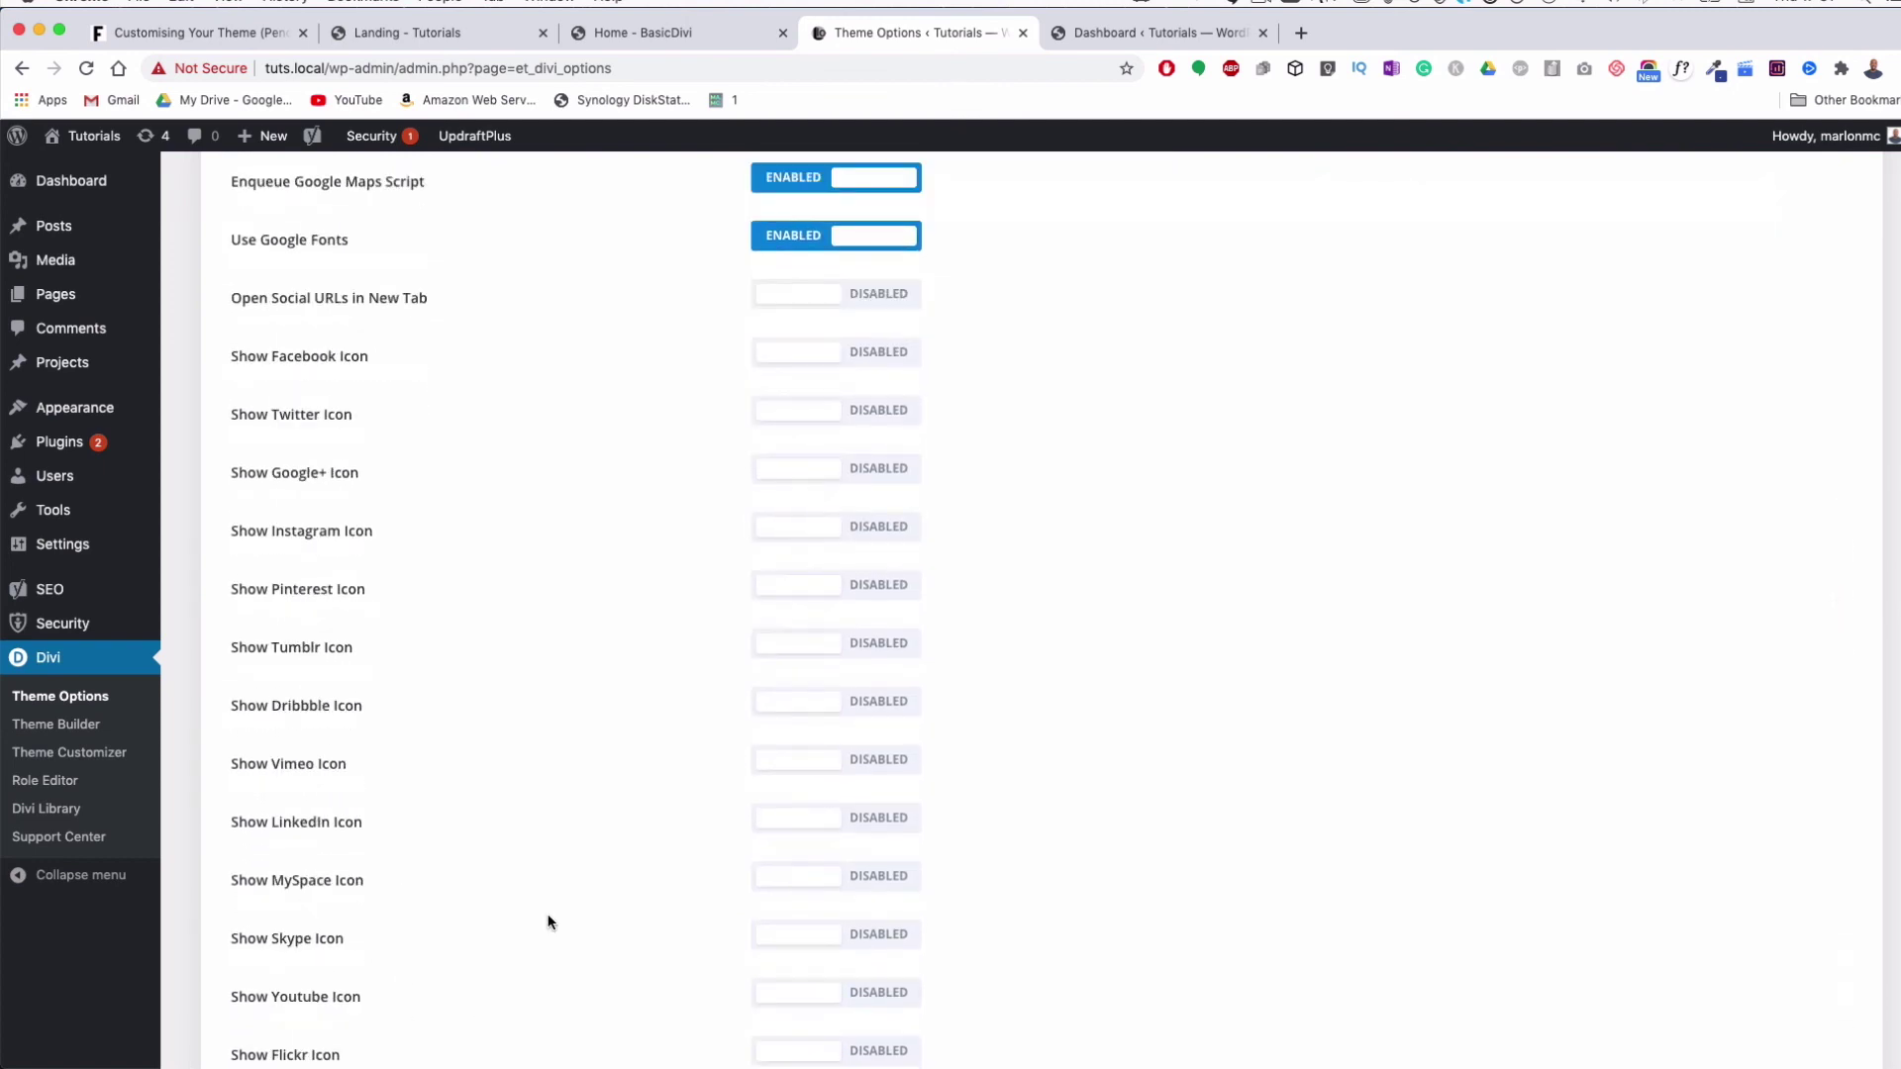
pyautogui.scroll(-14, 397, 850)
pyautogui.scroll(-1, 393, 854)
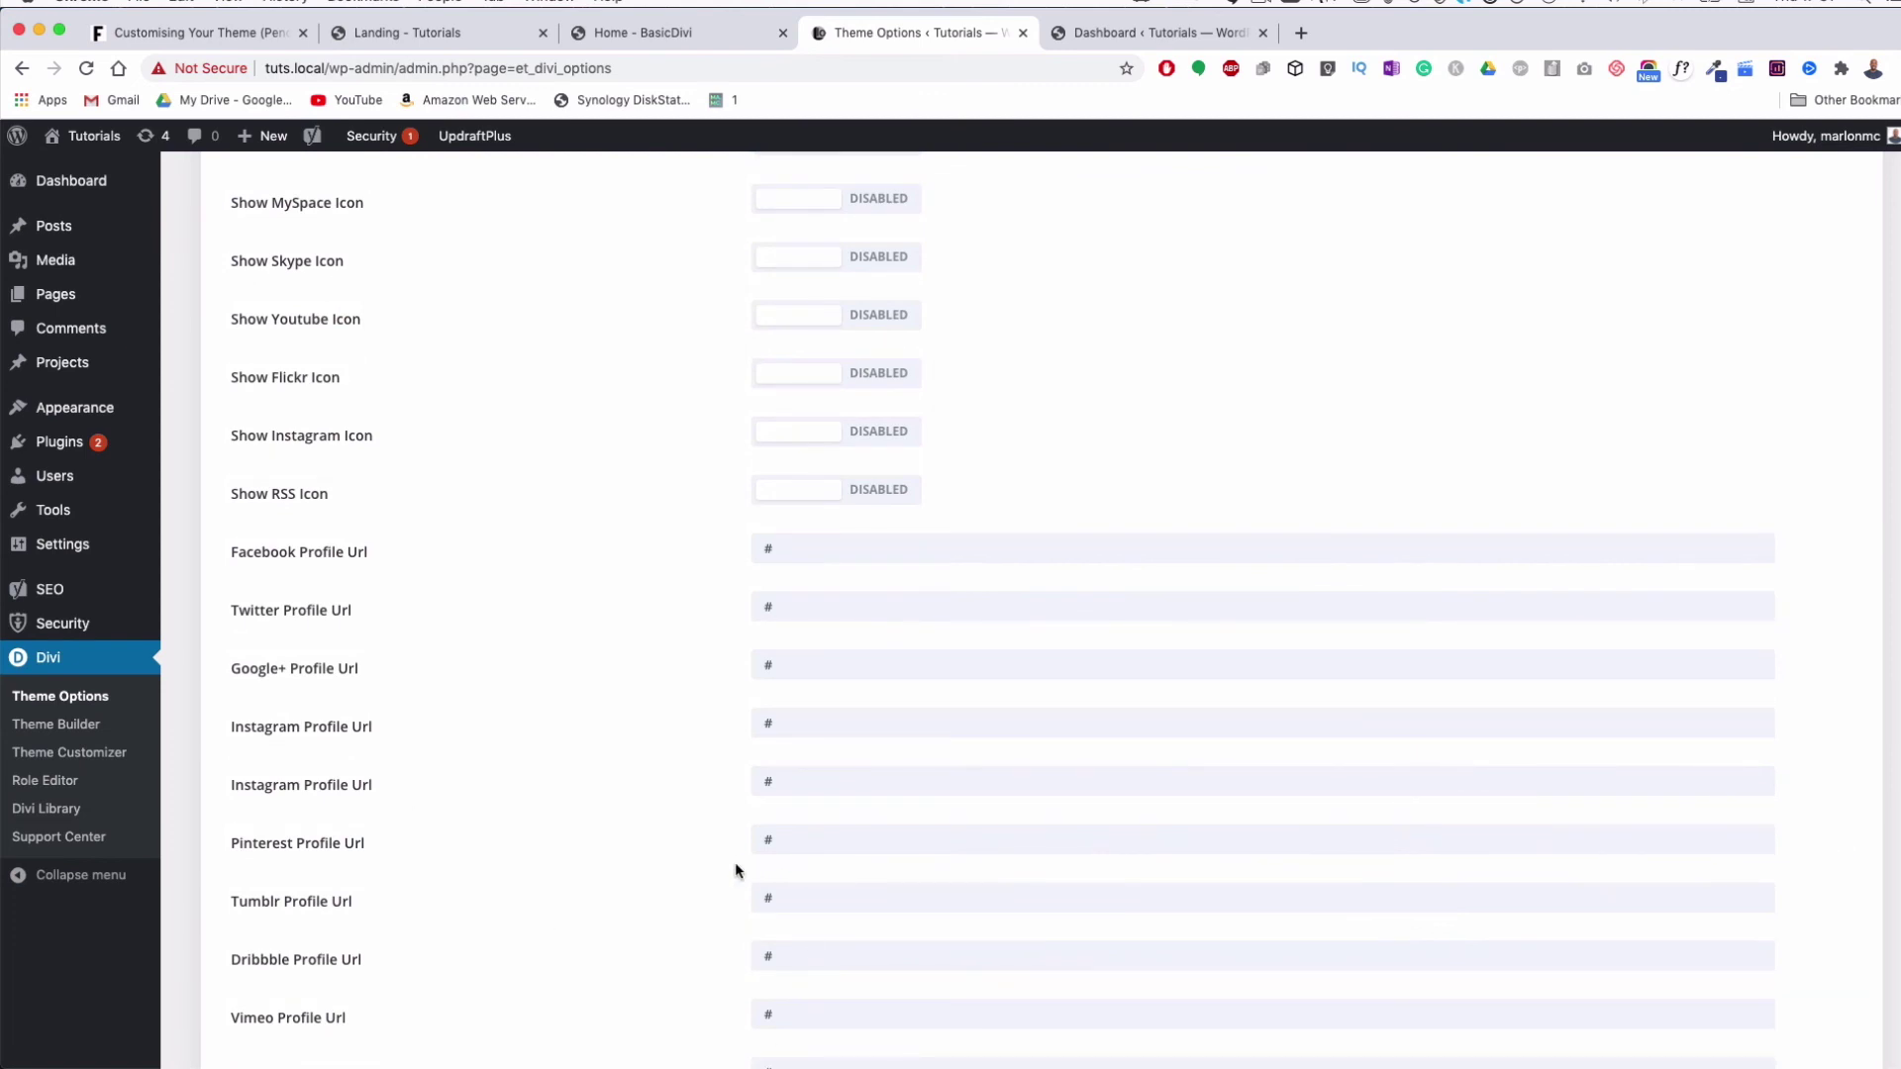
pyautogui.scroll(-3, 462, 909)
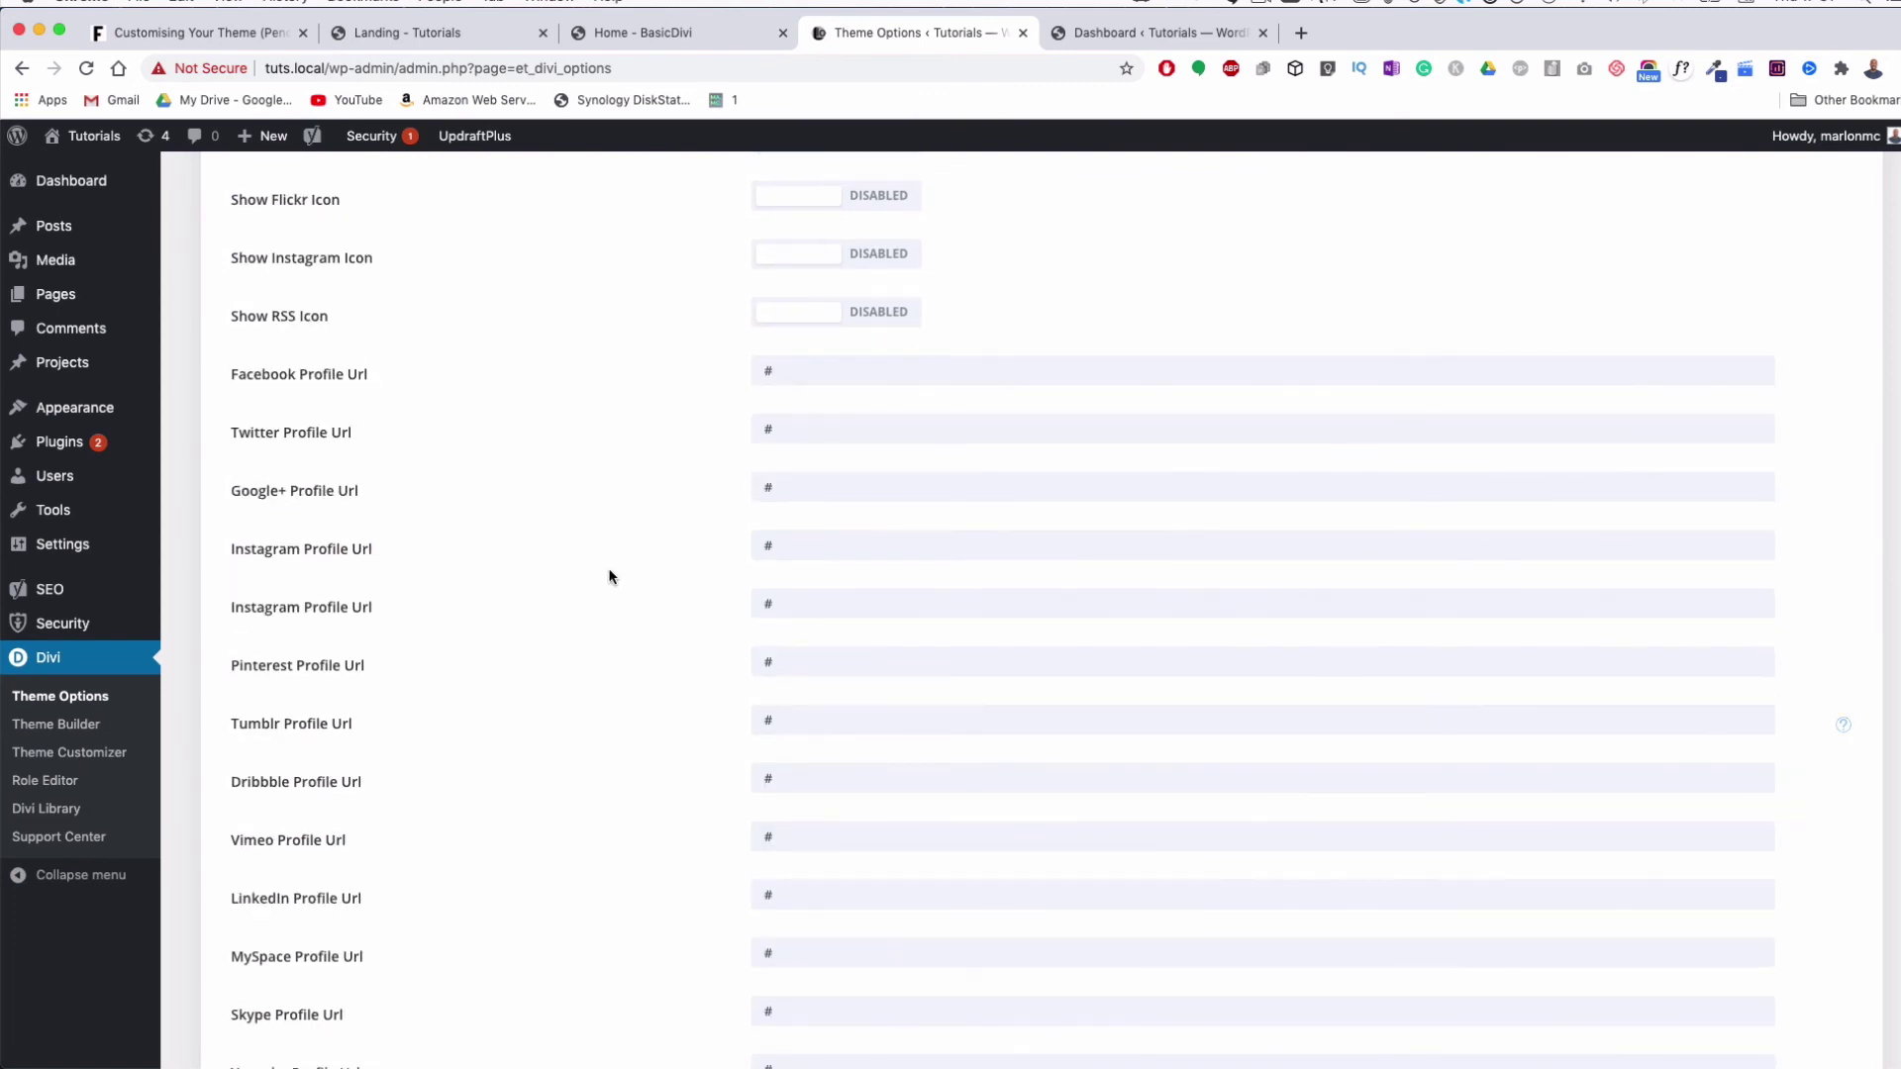
pyautogui.scroll(-1, 351, 544)
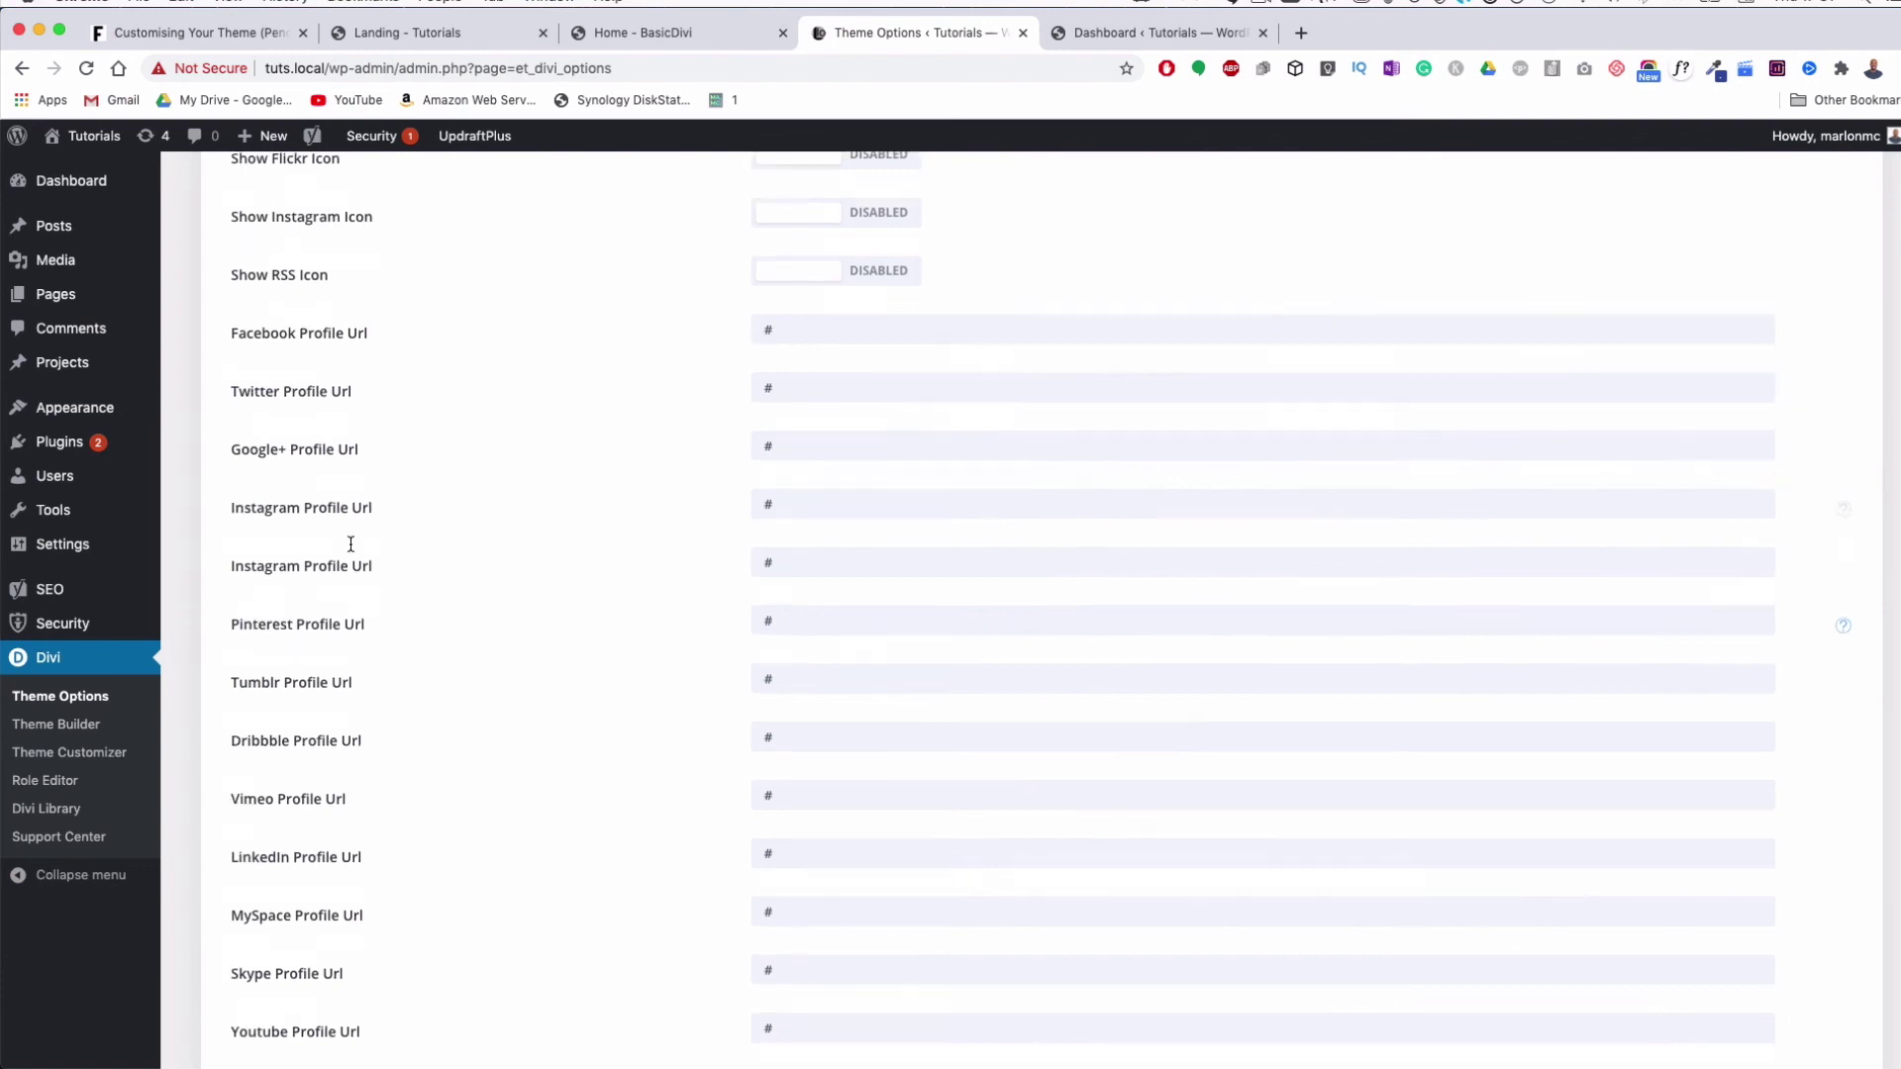
pyautogui.scroll(-9, 351, 544)
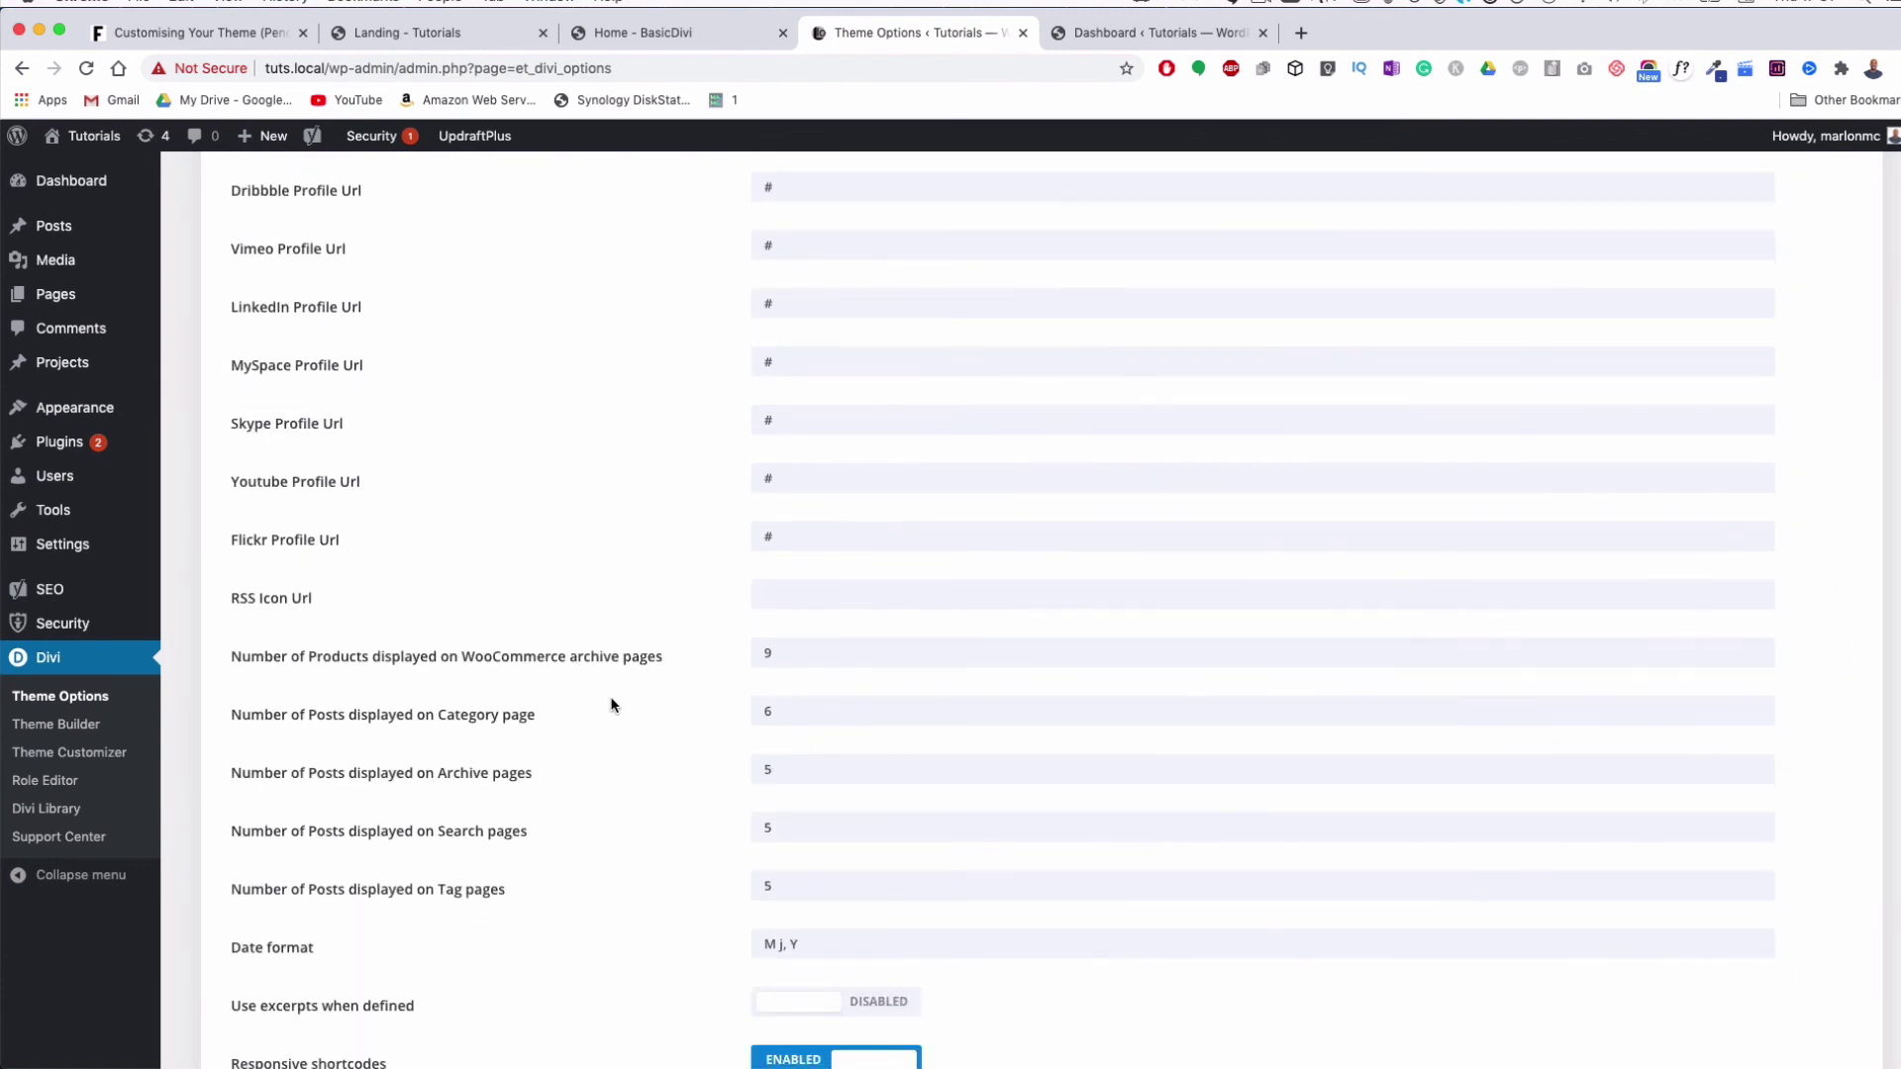
pyautogui.scroll(-10, 598, 739)
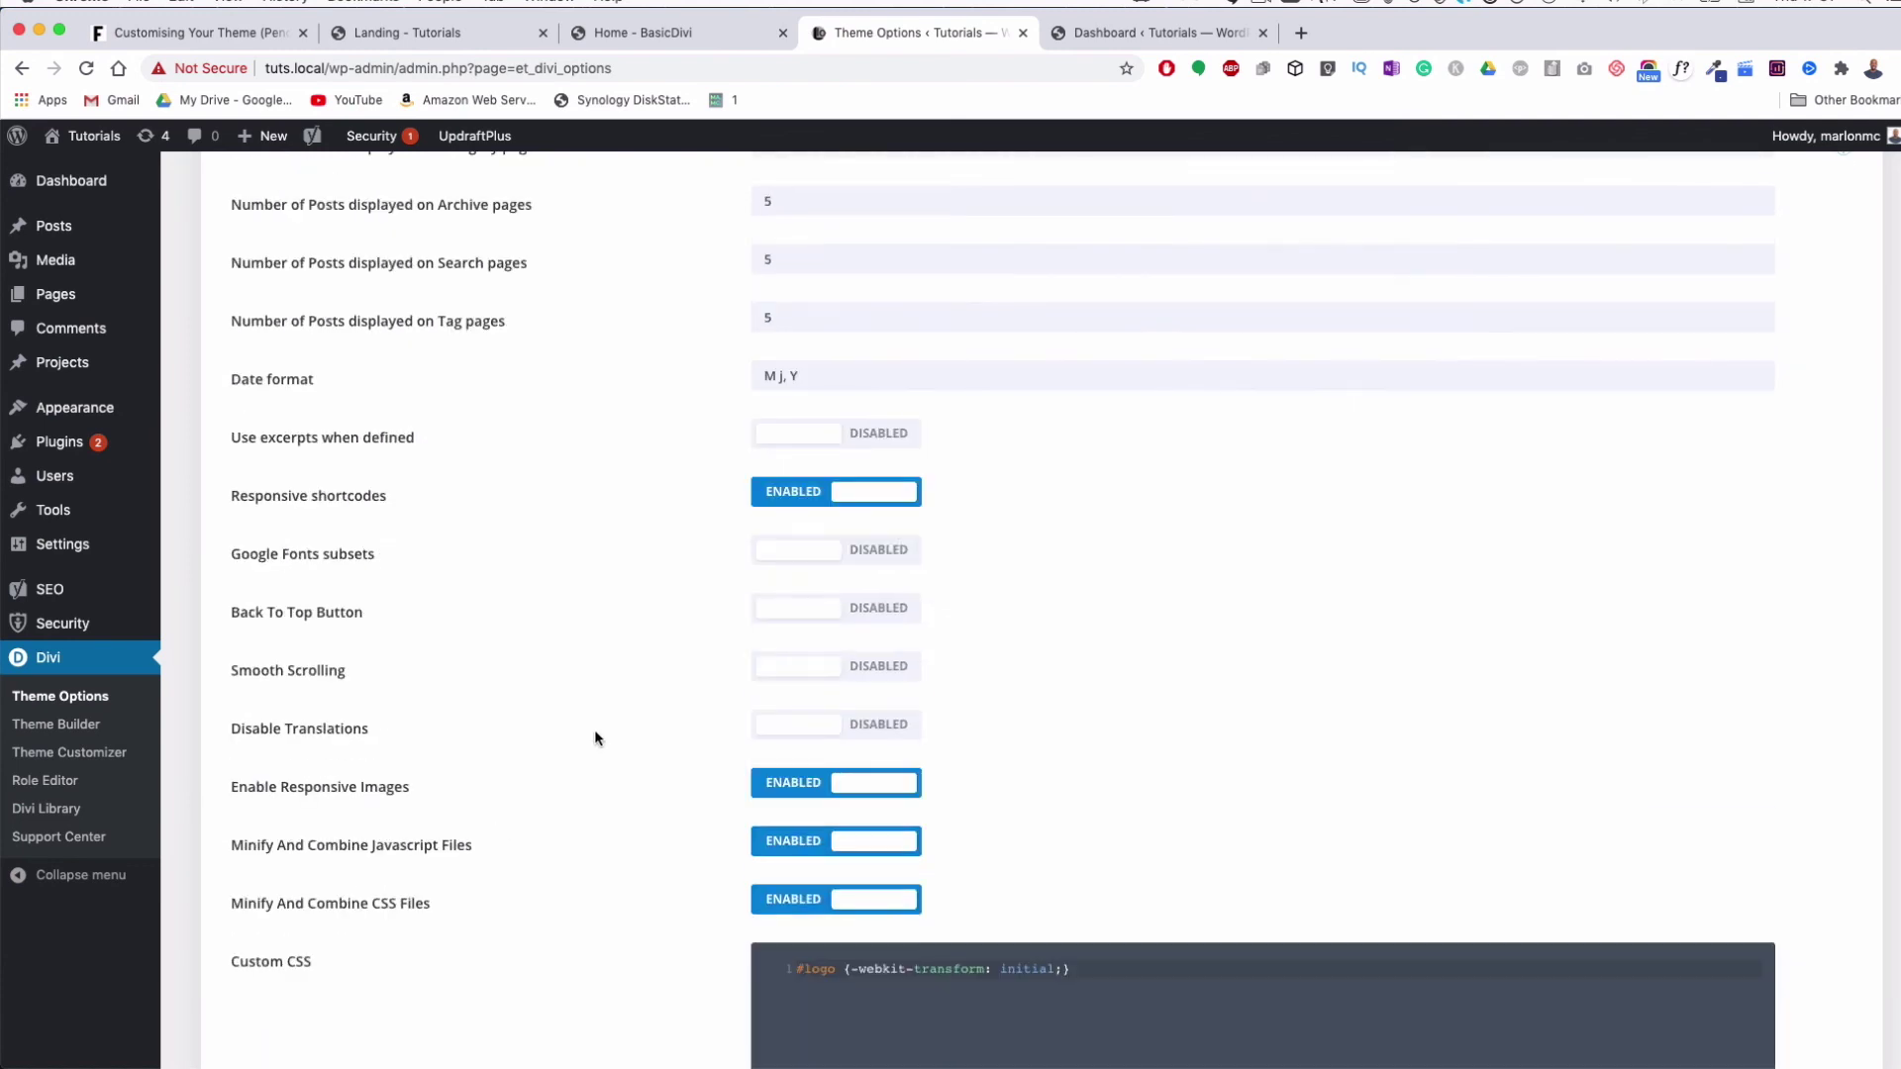
pyautogui.scroll(-2, 596, 737)
pyautogui.scroll(-2, 597, 737)
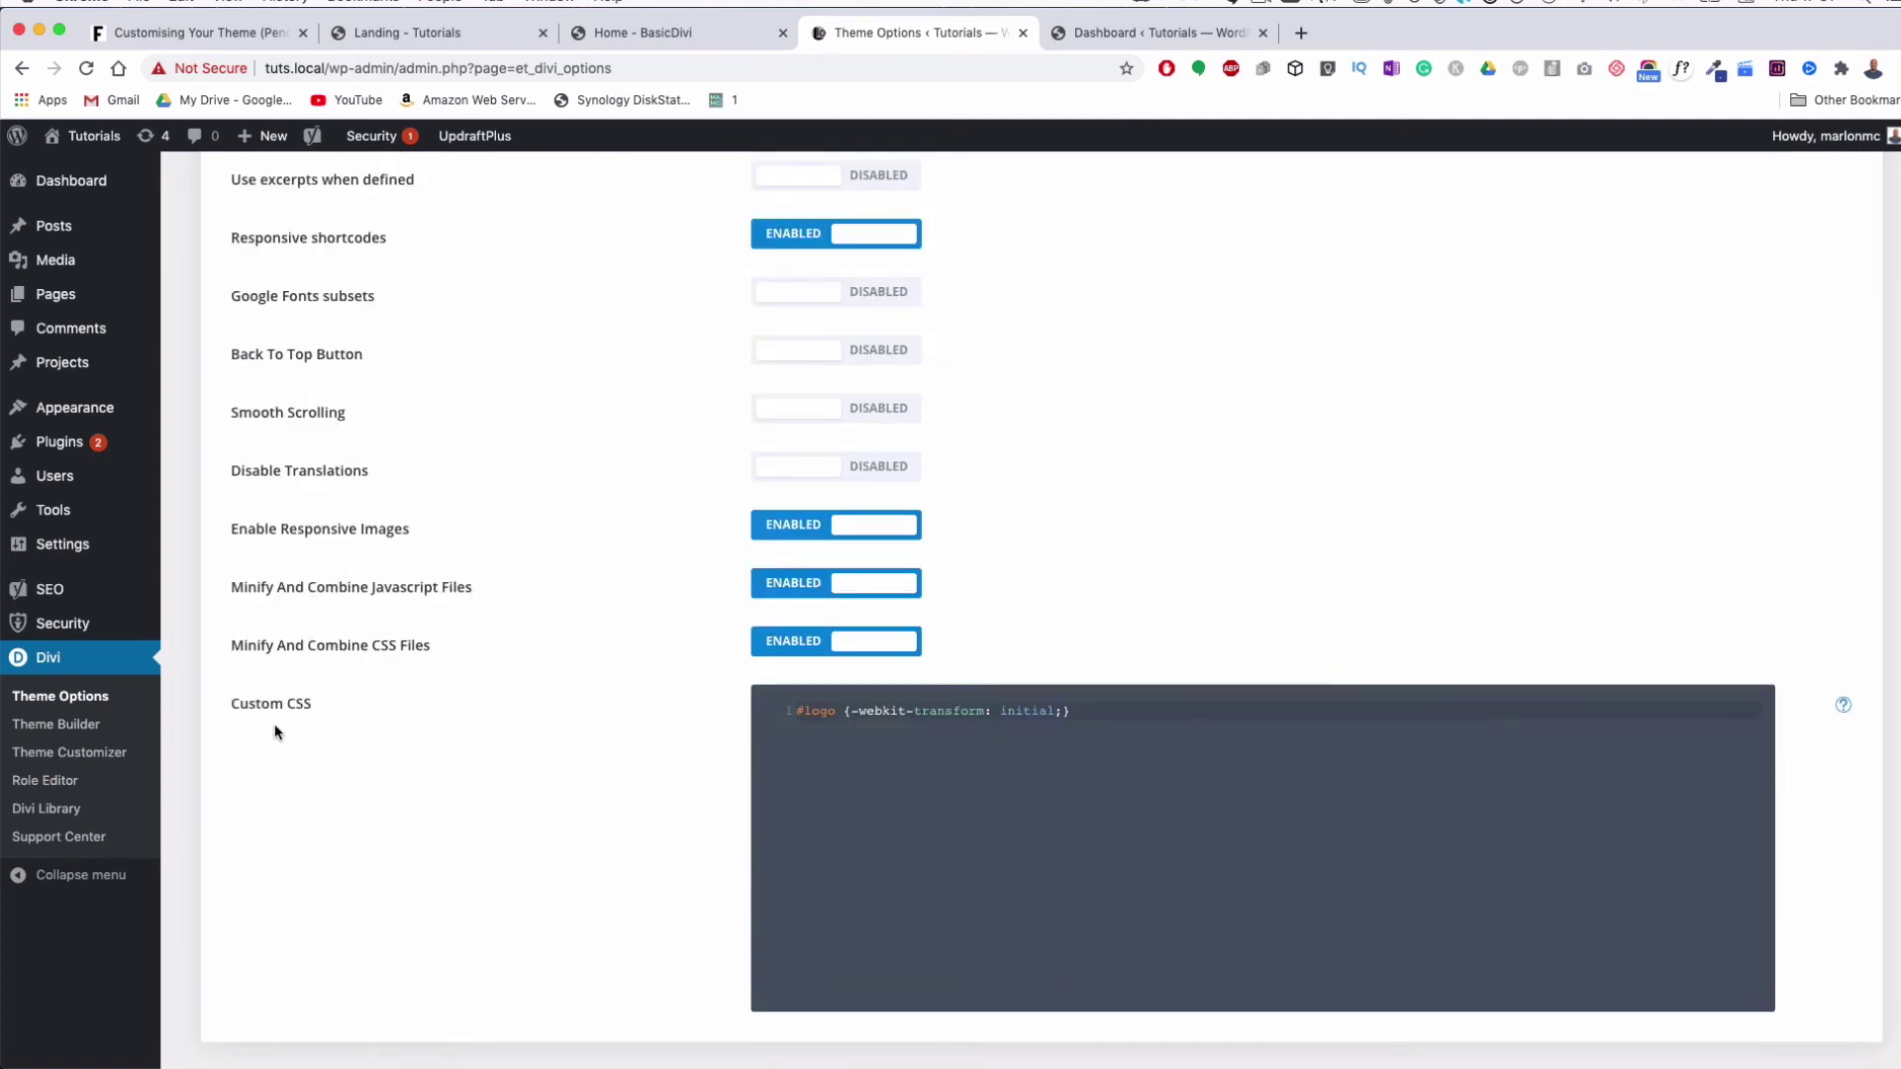
pyautogui.moveTo(236, 707); pyautogui.dragTo(317, 693)
pyautogui.click(1129, 722)
pyautogui.scroll(10, 360, 701)
# Review the Navigation page settings, the Divi Builder post types, and the single post, single page and general Layout settings
pyautogui.click(369, 396)
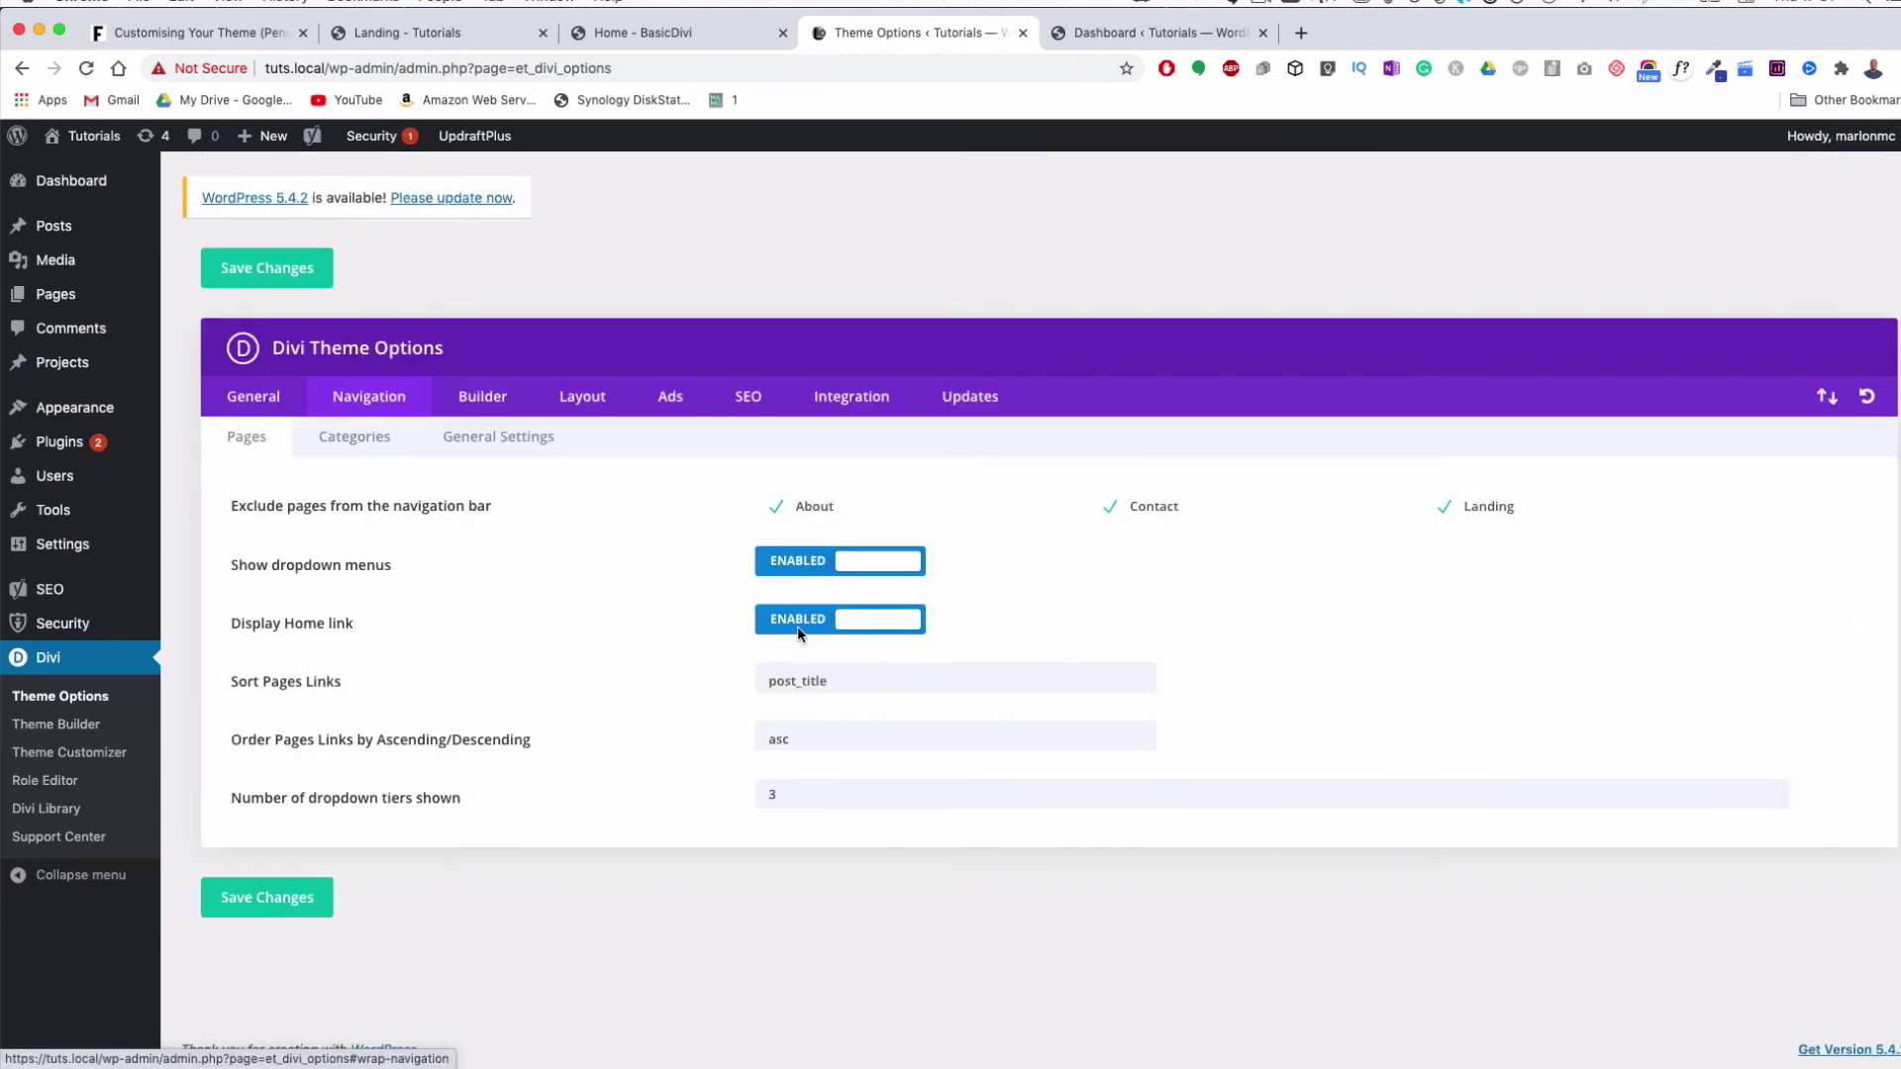
pyautogui.click(507, 406)
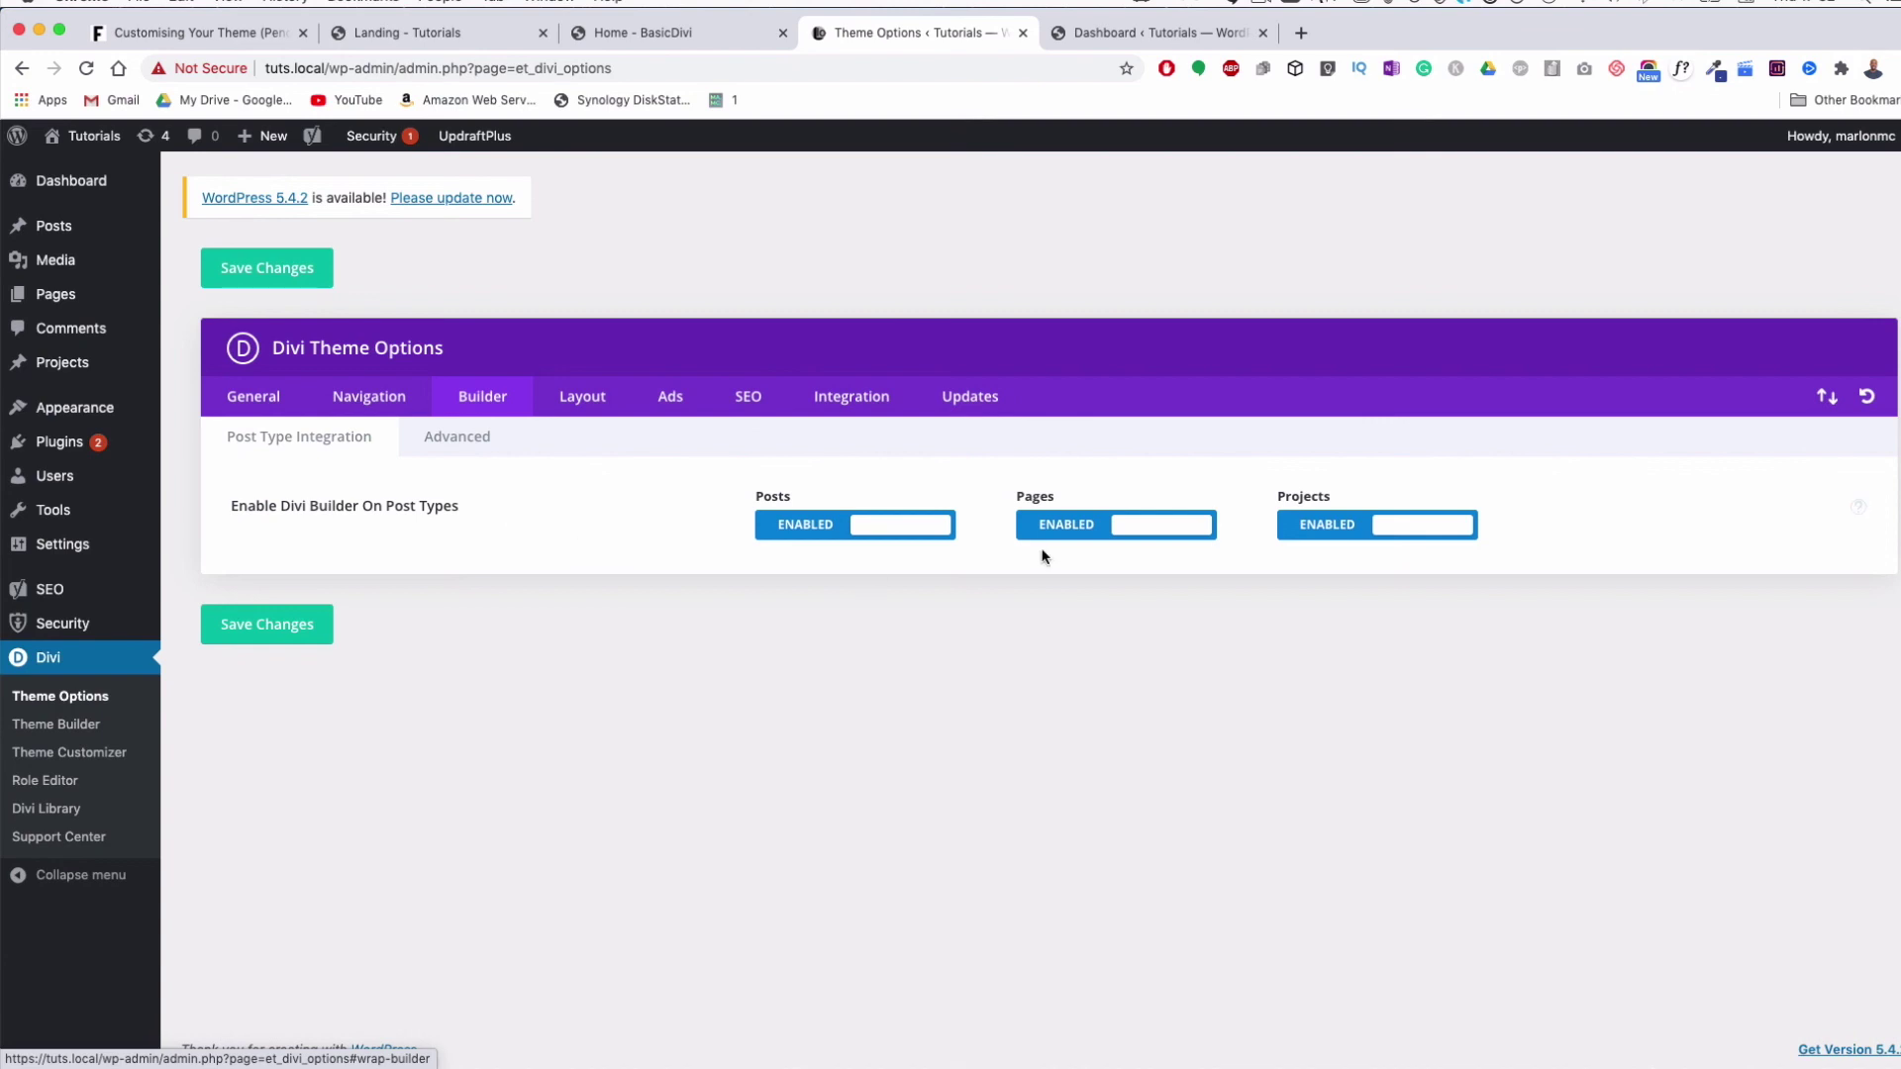
pyautogui.click(580, 407)
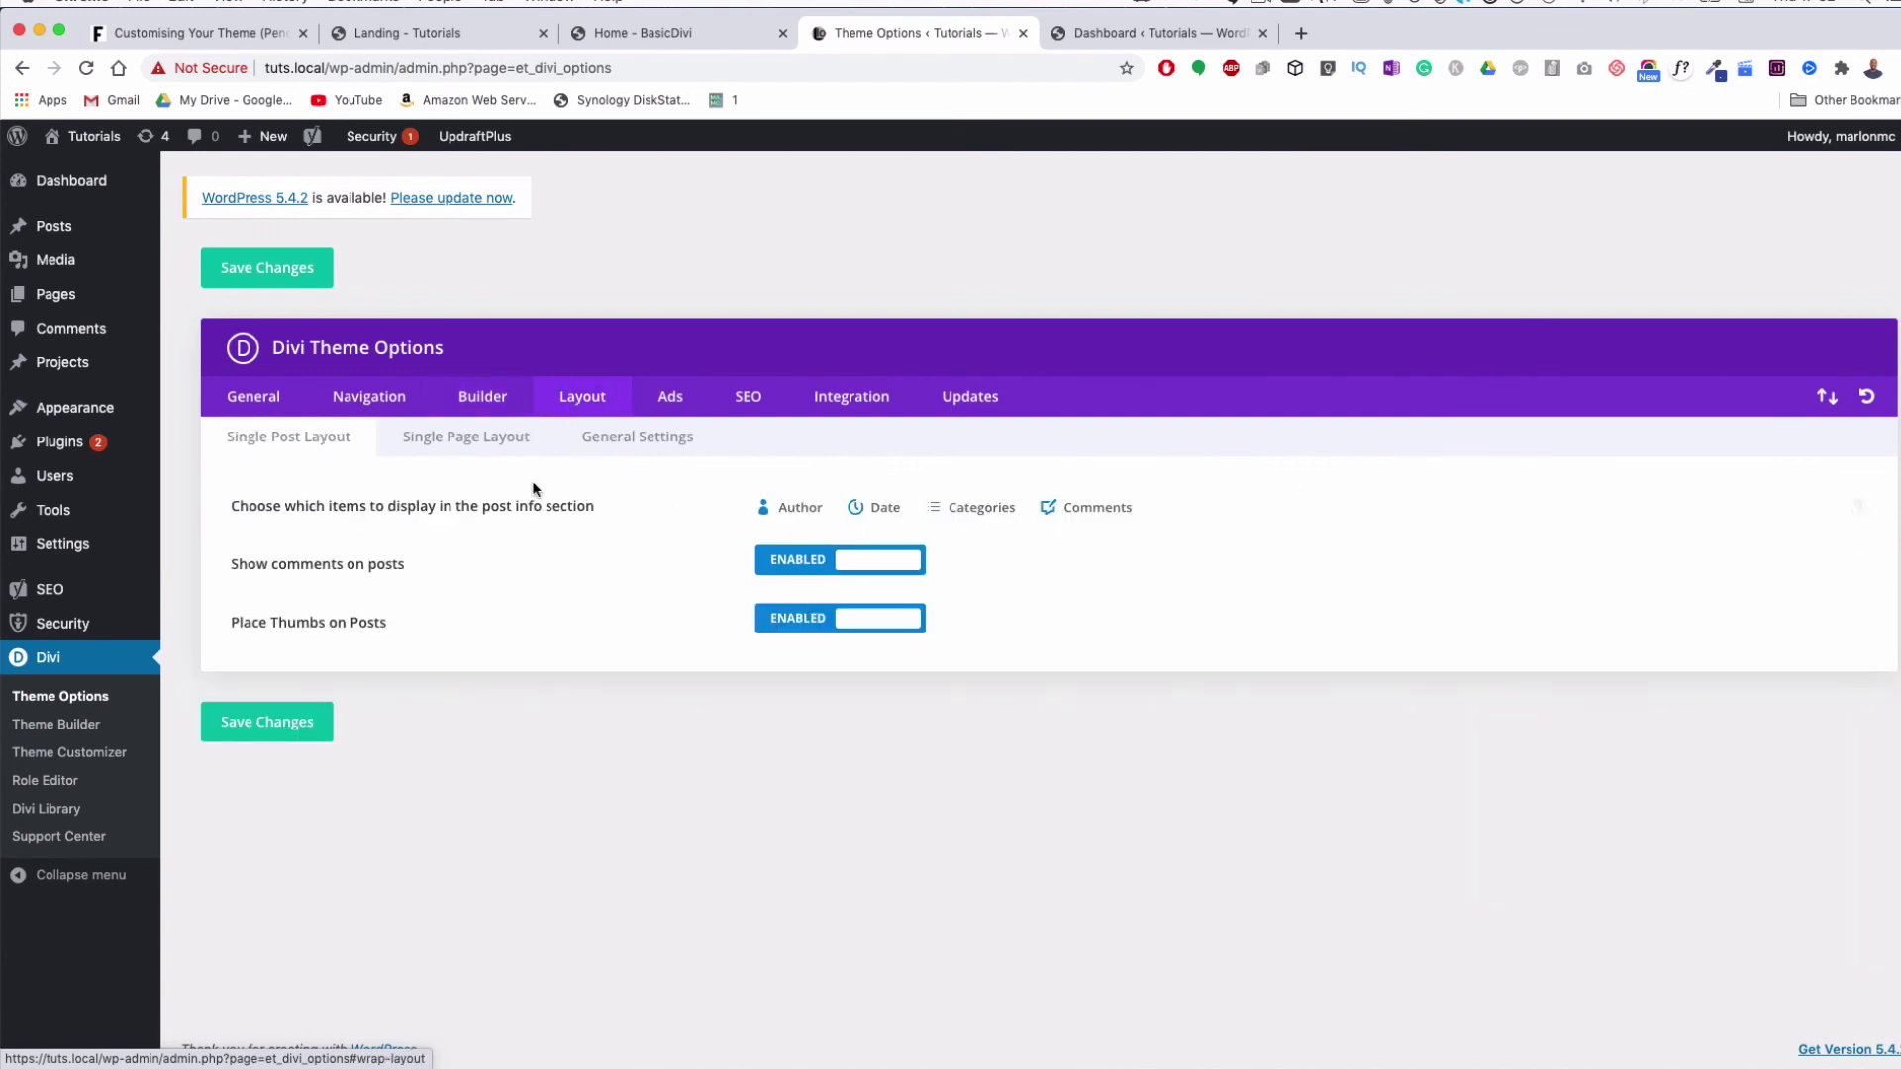
pyautogui.click(455, 450)
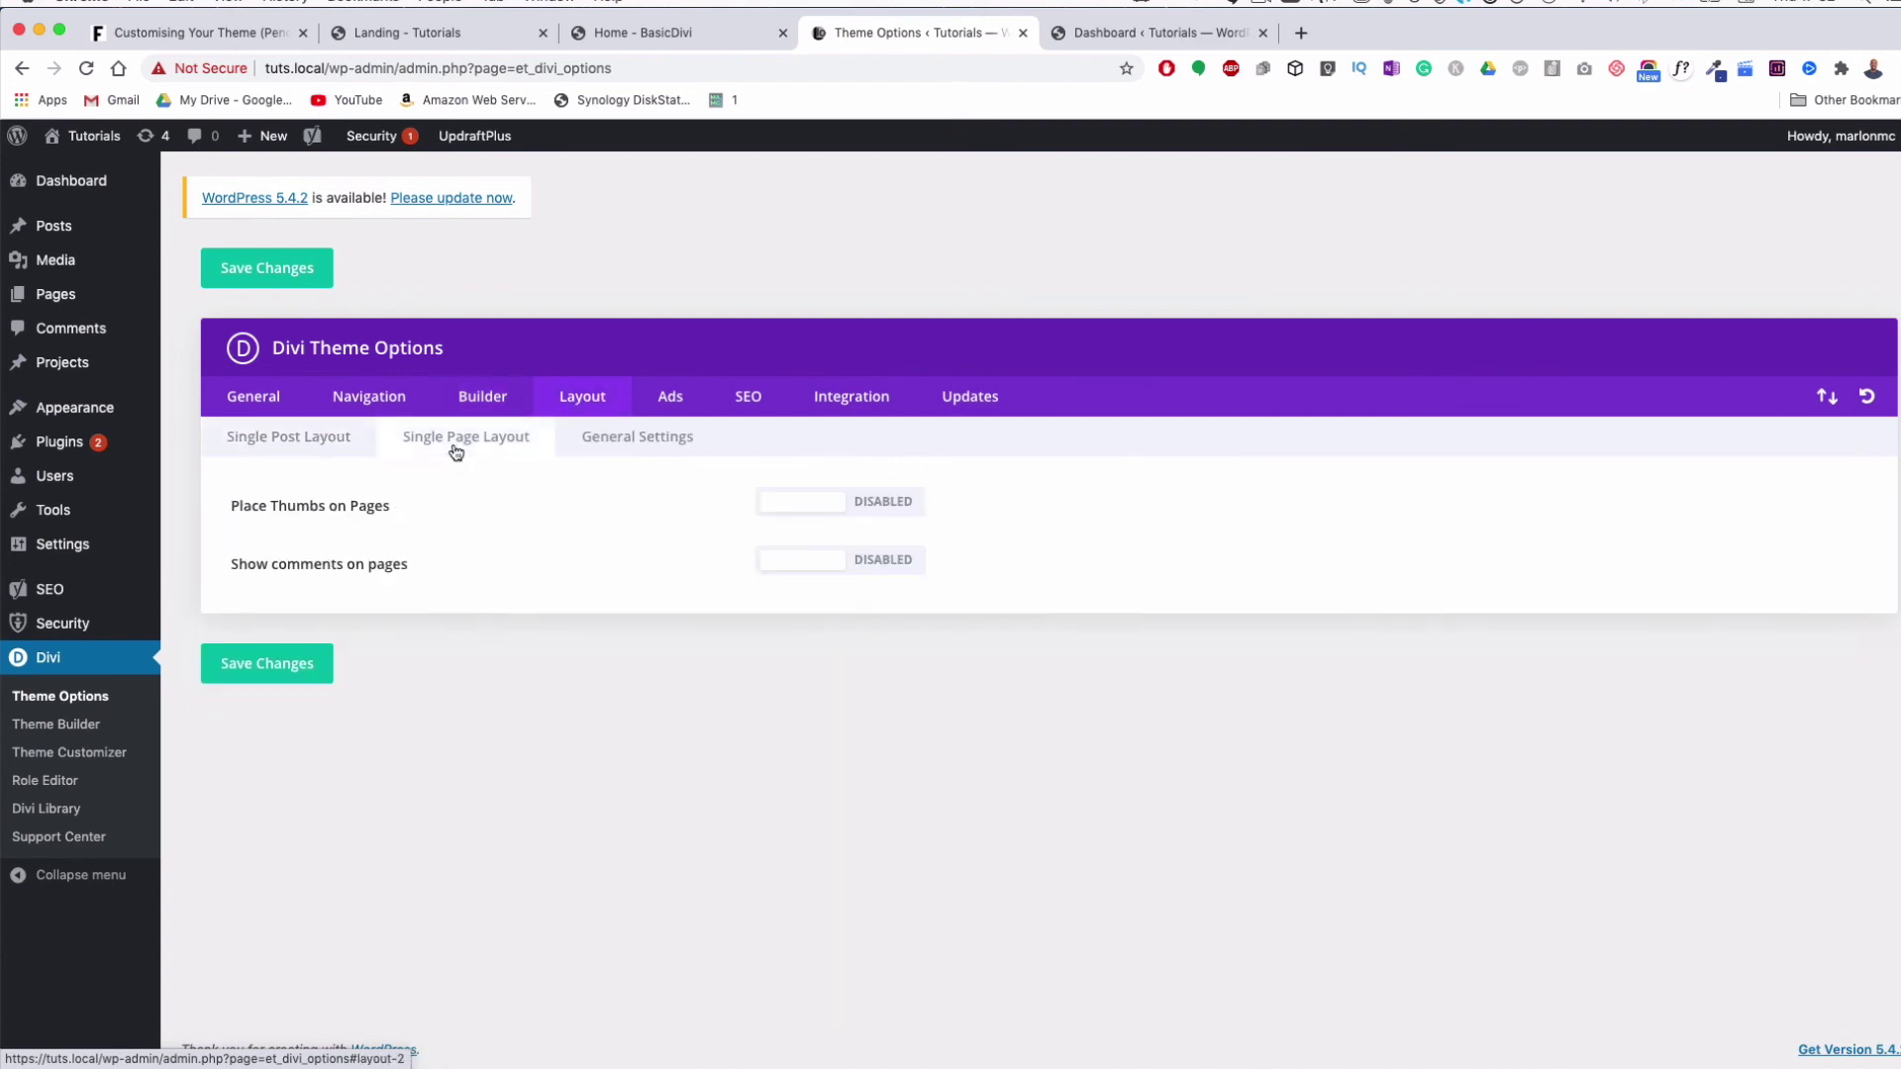
pyautogui.click(637, 448)
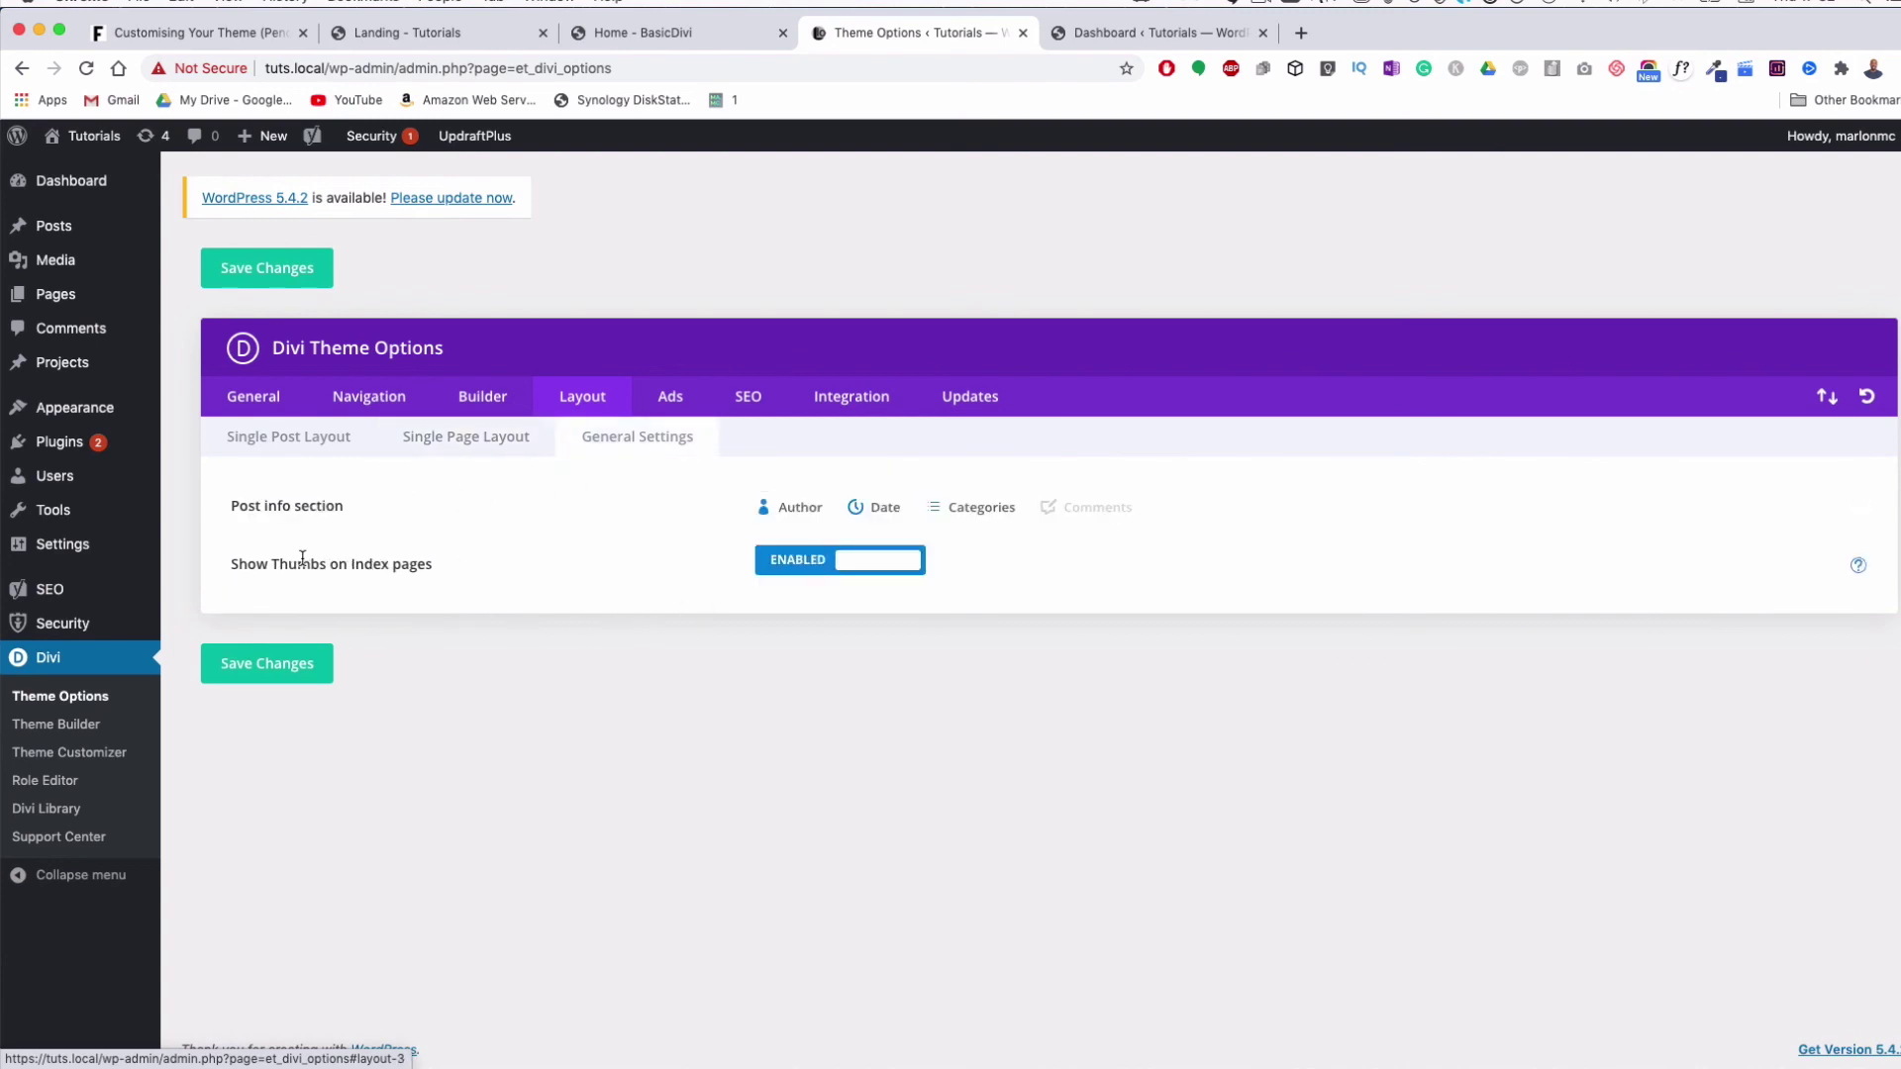
# Review the 468x60 banner settings under Ads and the Homepage SEO options
pyautogui.click(678, 408)
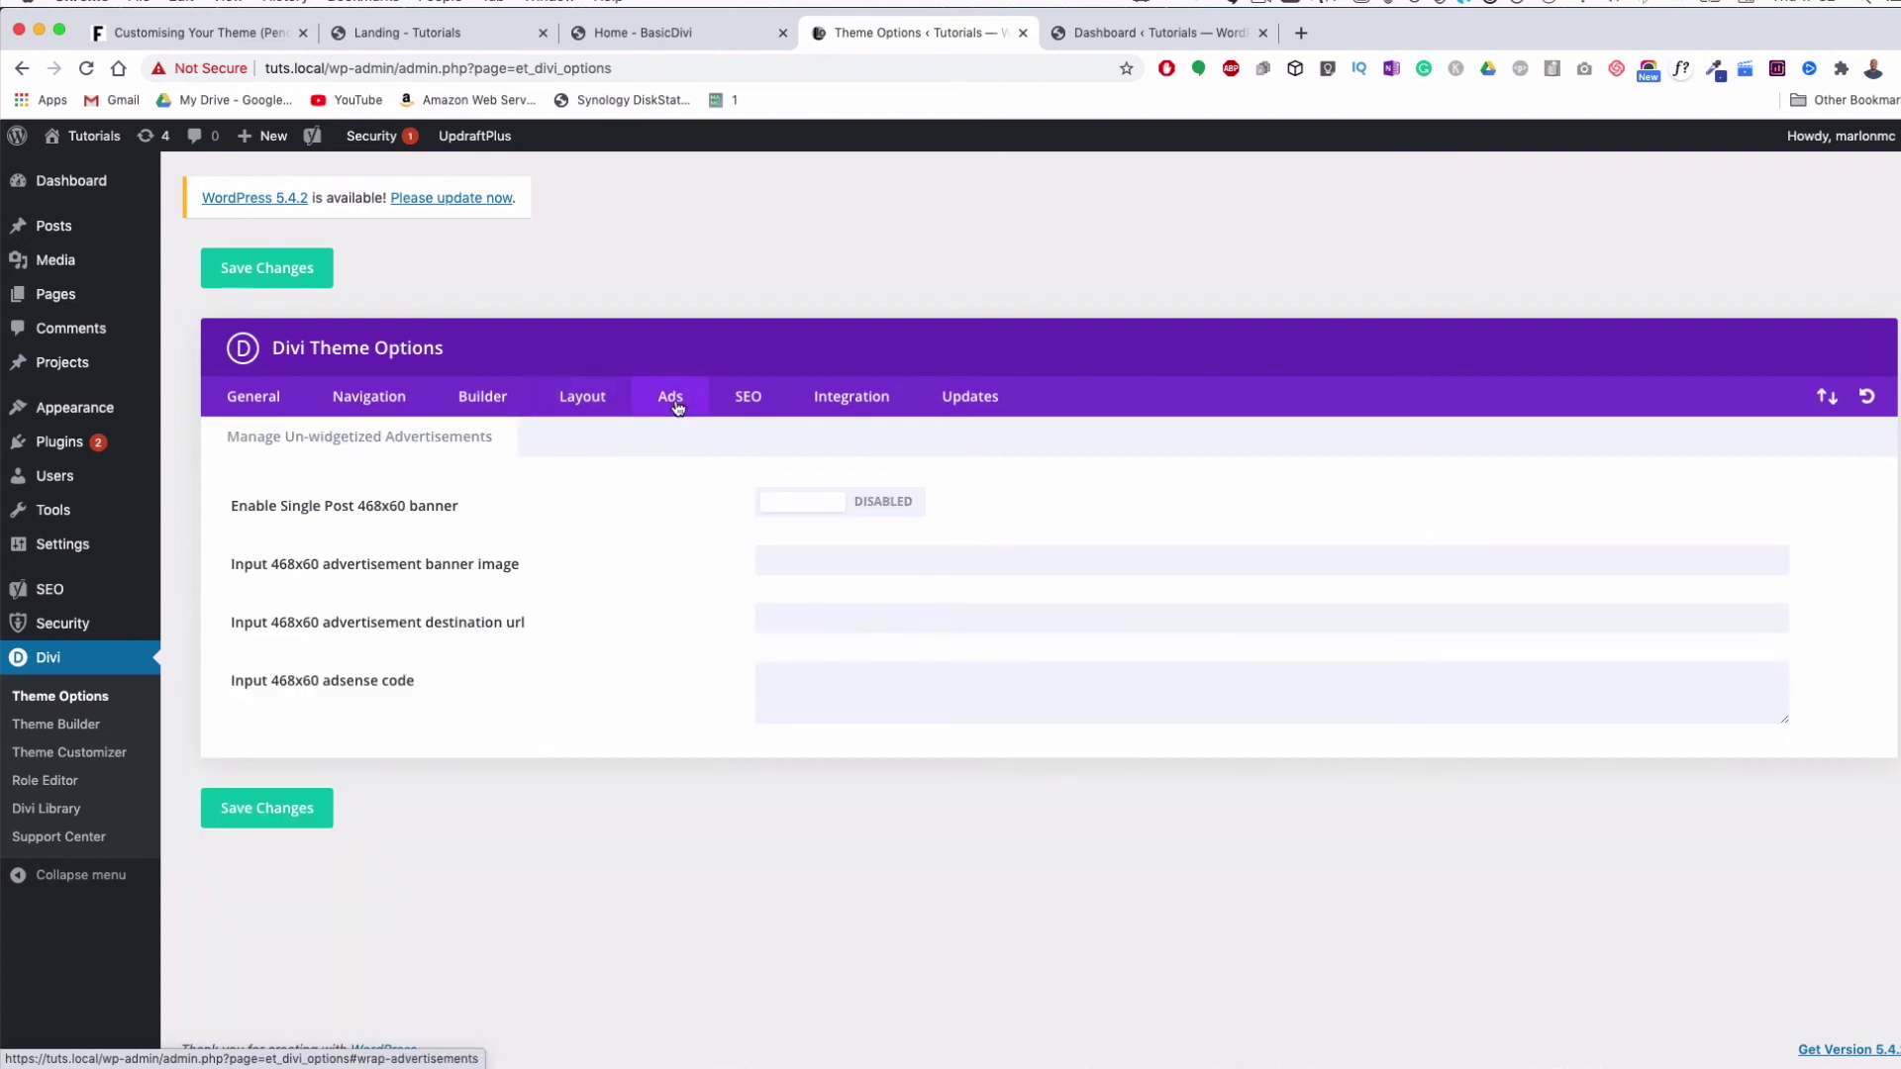
pyautogui.click(752, 404)
pyautogui.click(683, 408)
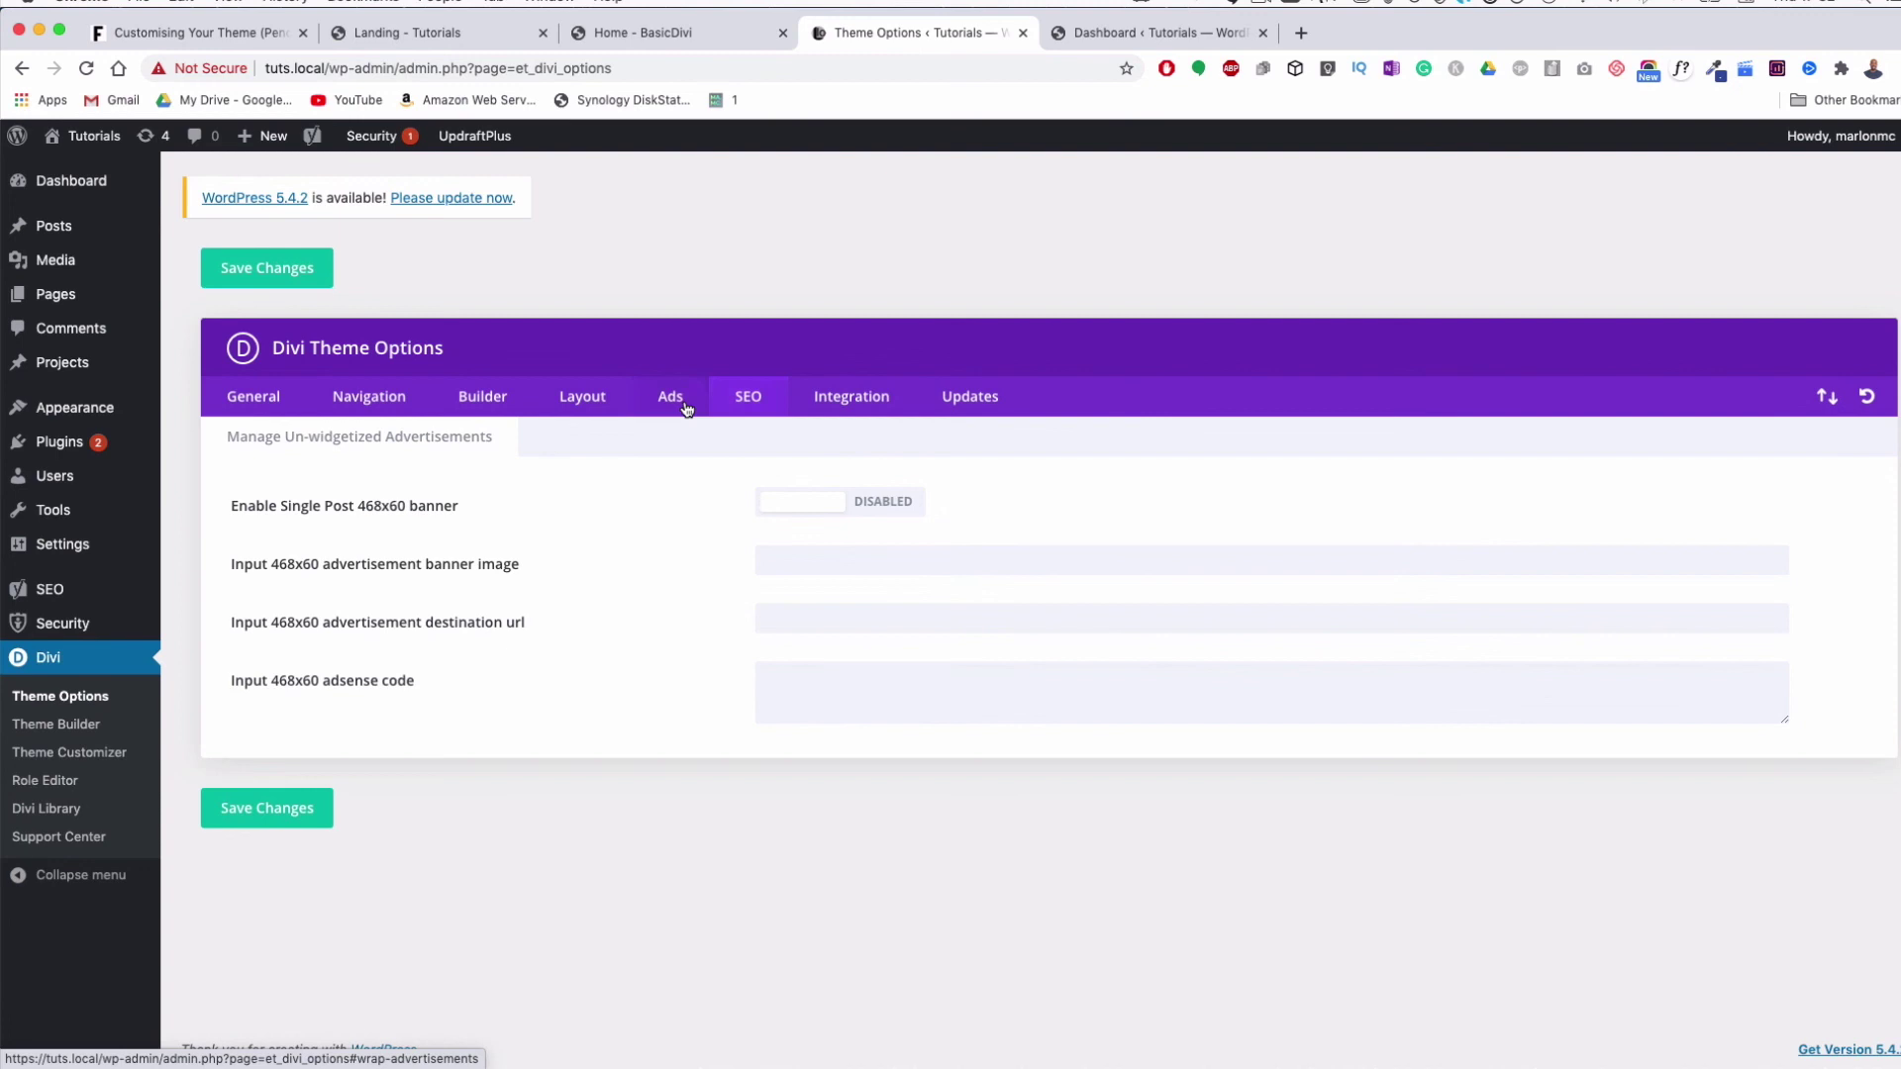
pyautogui.click(753, 410)
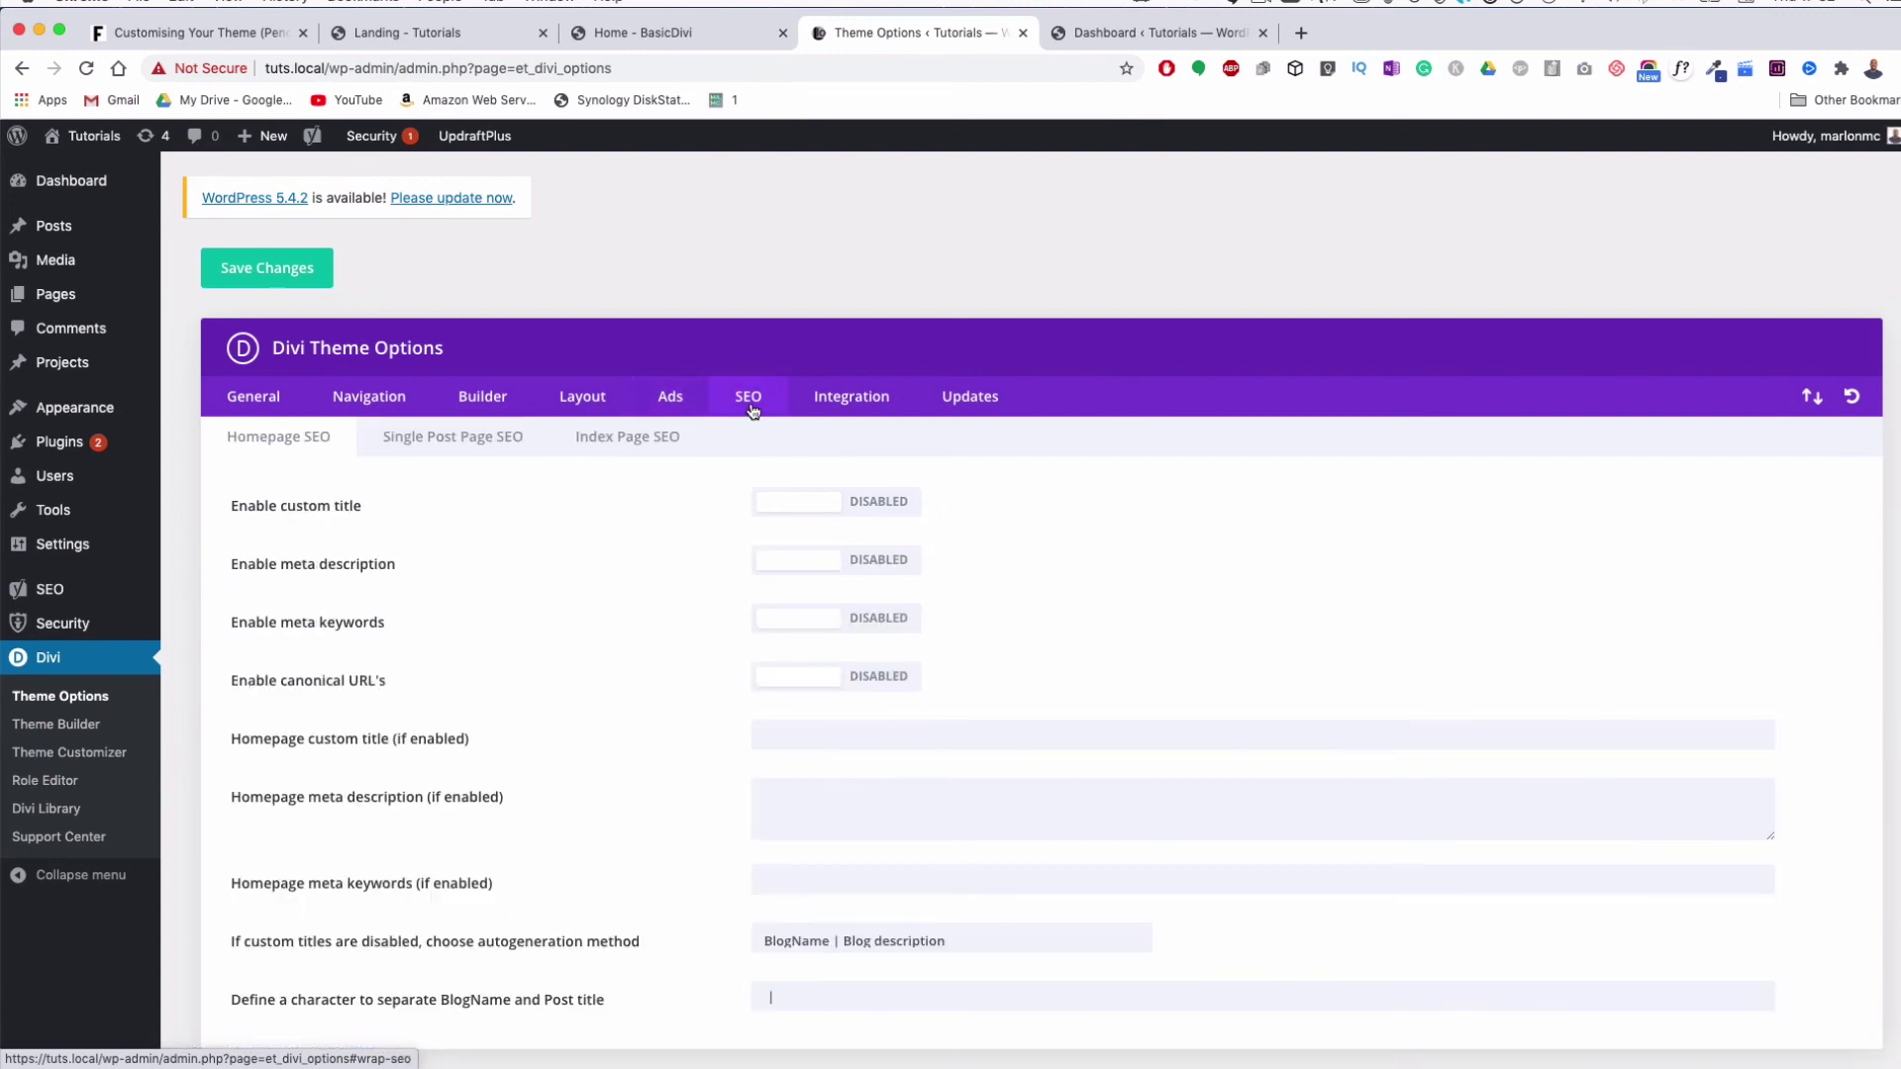
pyautogui.scroll(-2, 878, 882)
pyautogui.scroll(2, 878, 882)
# Review the Code Integration options, including the header and body code areas
pyautogui.click(852, 401)
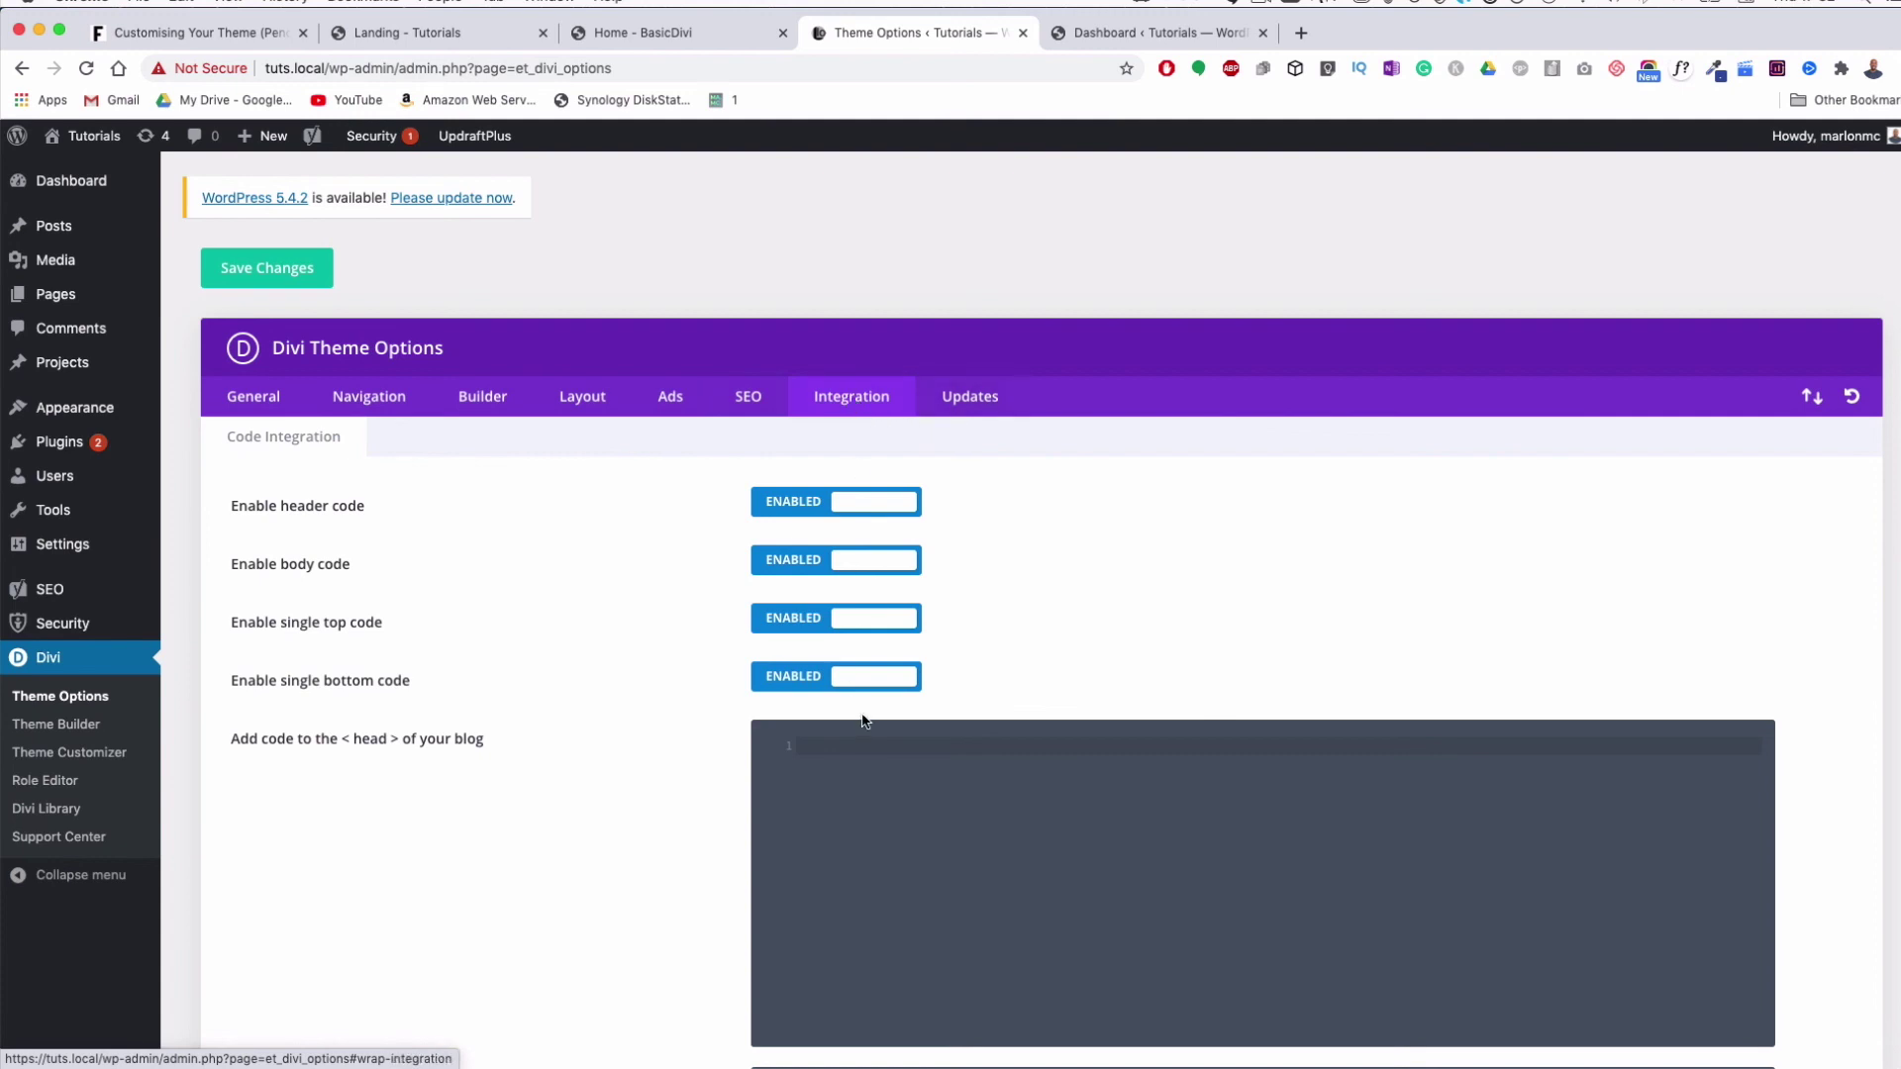
pyautogui.scroll(-4, 863, 715)
pyautogui.scroll(4, 863, 715)
# Examine the Username, API Key and Version Rollback settings for Divi updates
pyautogui.click(960, 414)
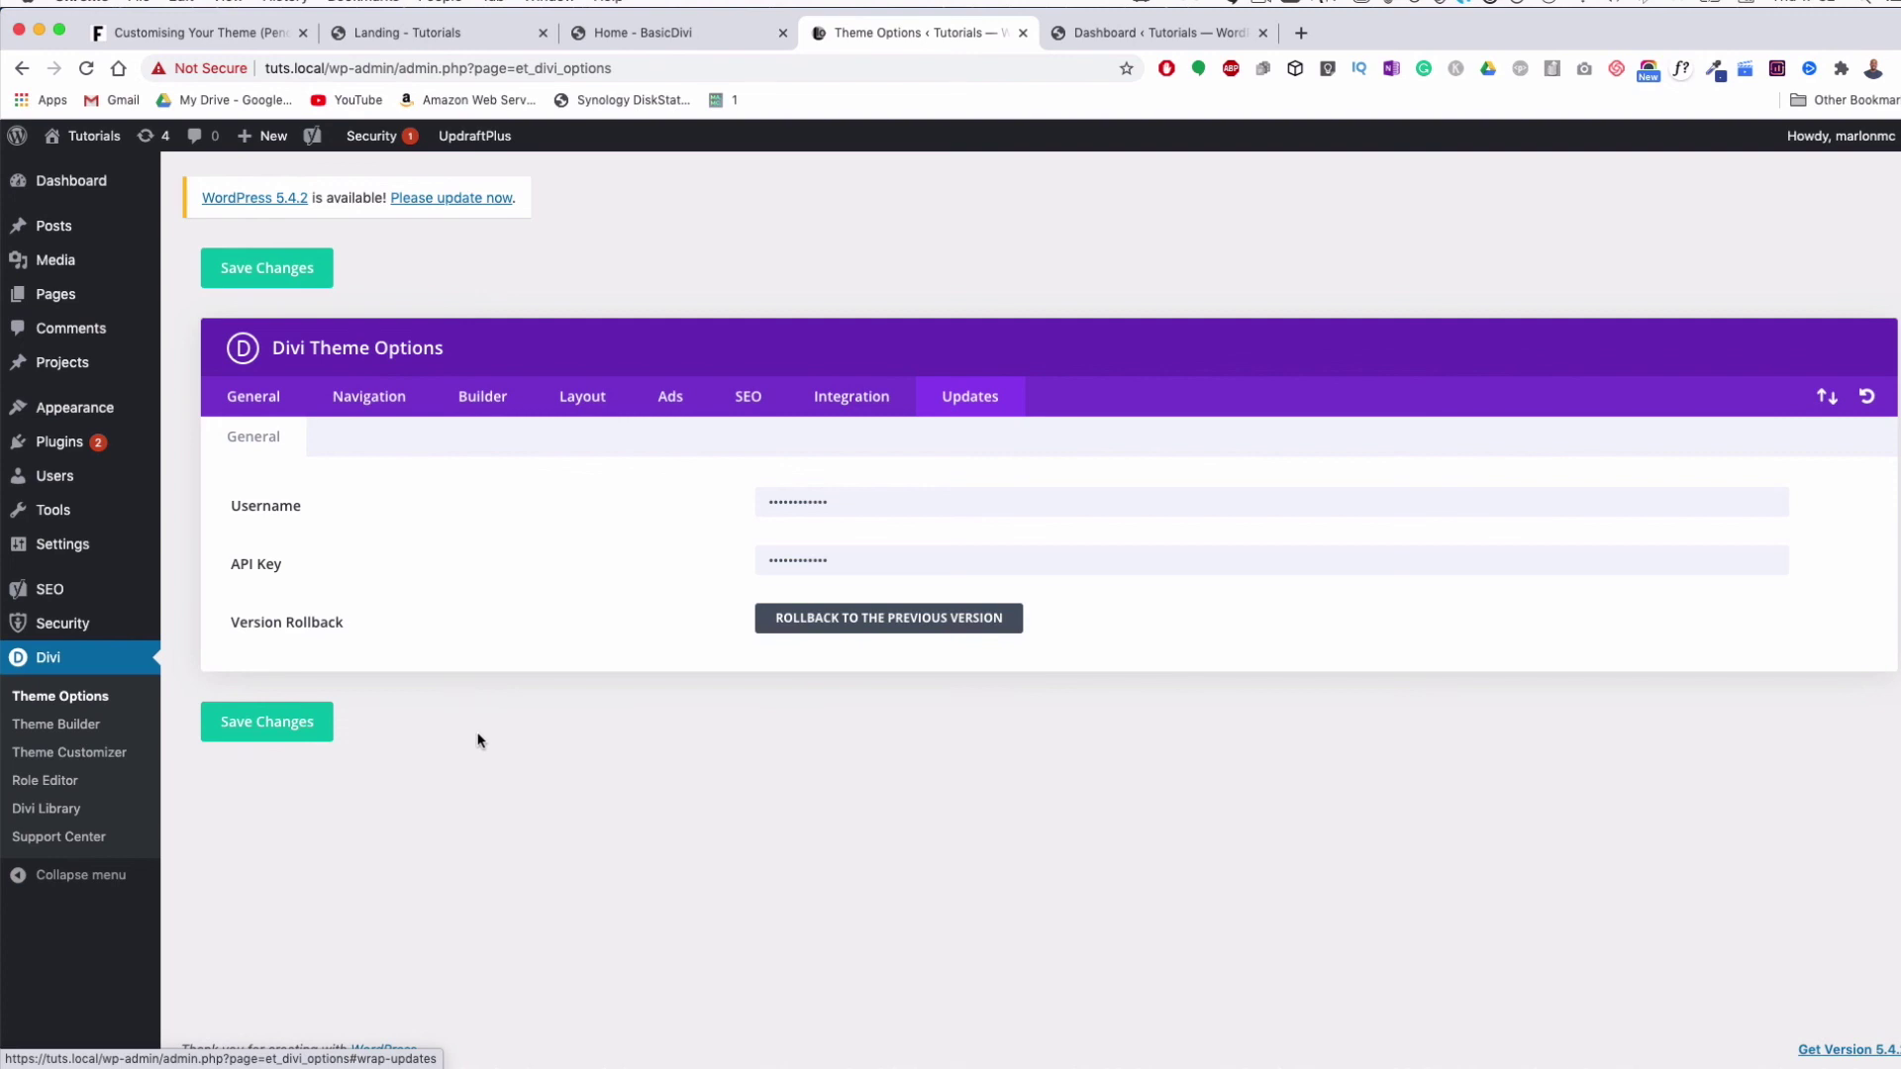
pyautogui.moveTo(871, 496); pyautogui.dragTo(700, 519)
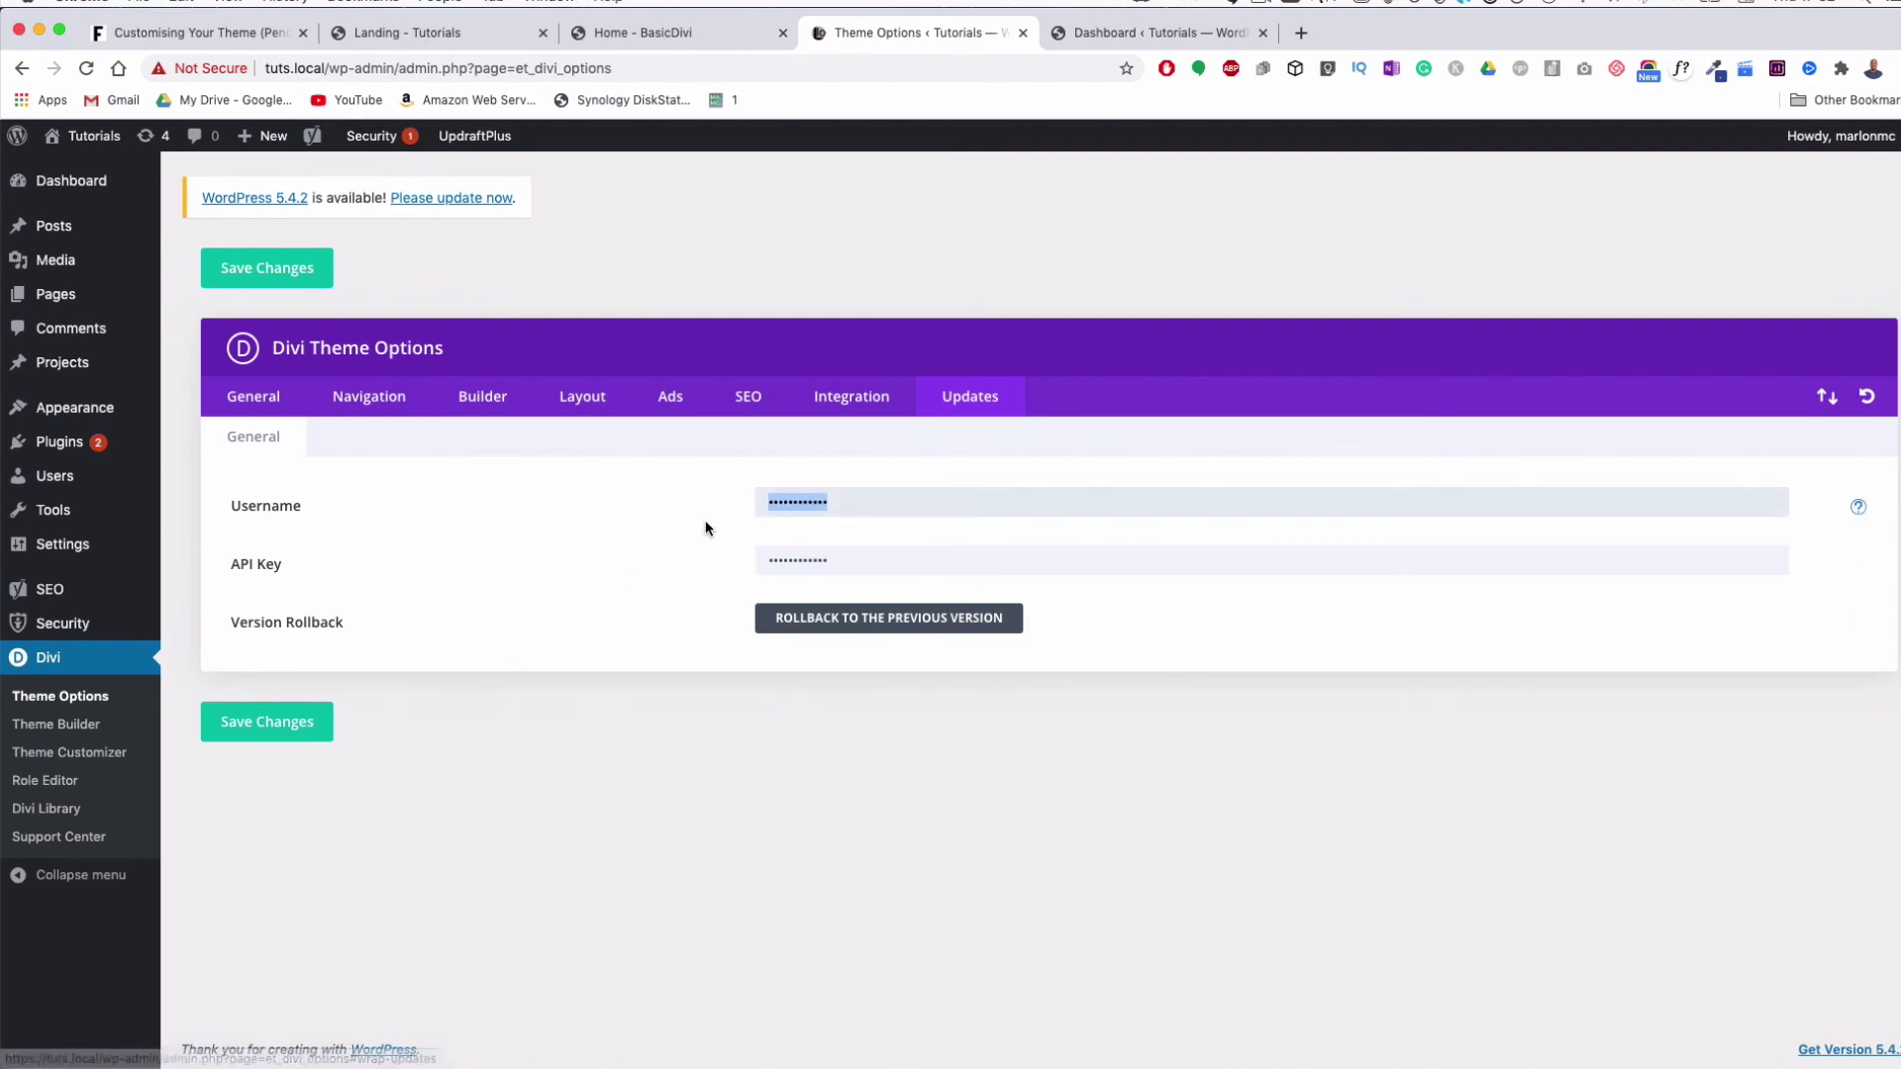
pyautogui.moveTo(870, 565); pyautogui.dragTo(700, 551)
pyautogui.click(851, 498)
pyautogui.moveTo(850, 498); pyautogui.dragTo(723, 489)
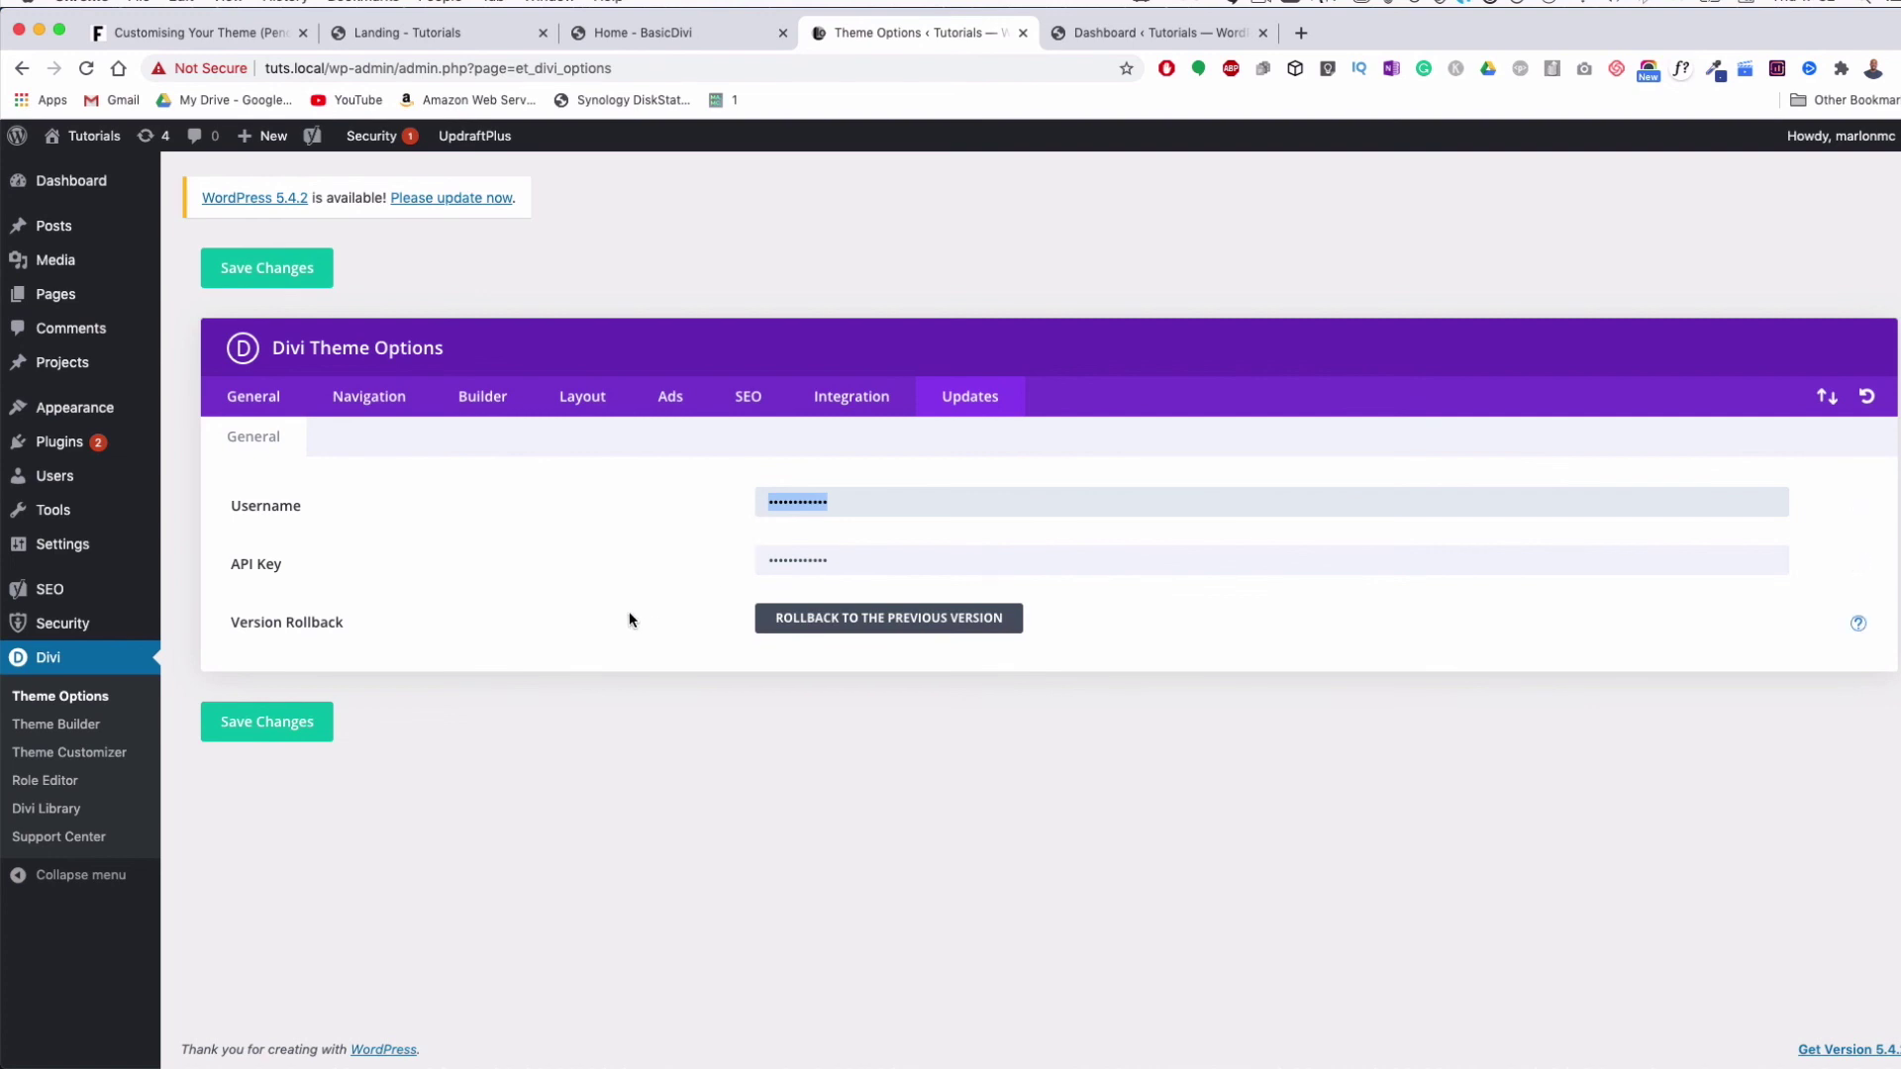
pyautogui.click(666, 538)
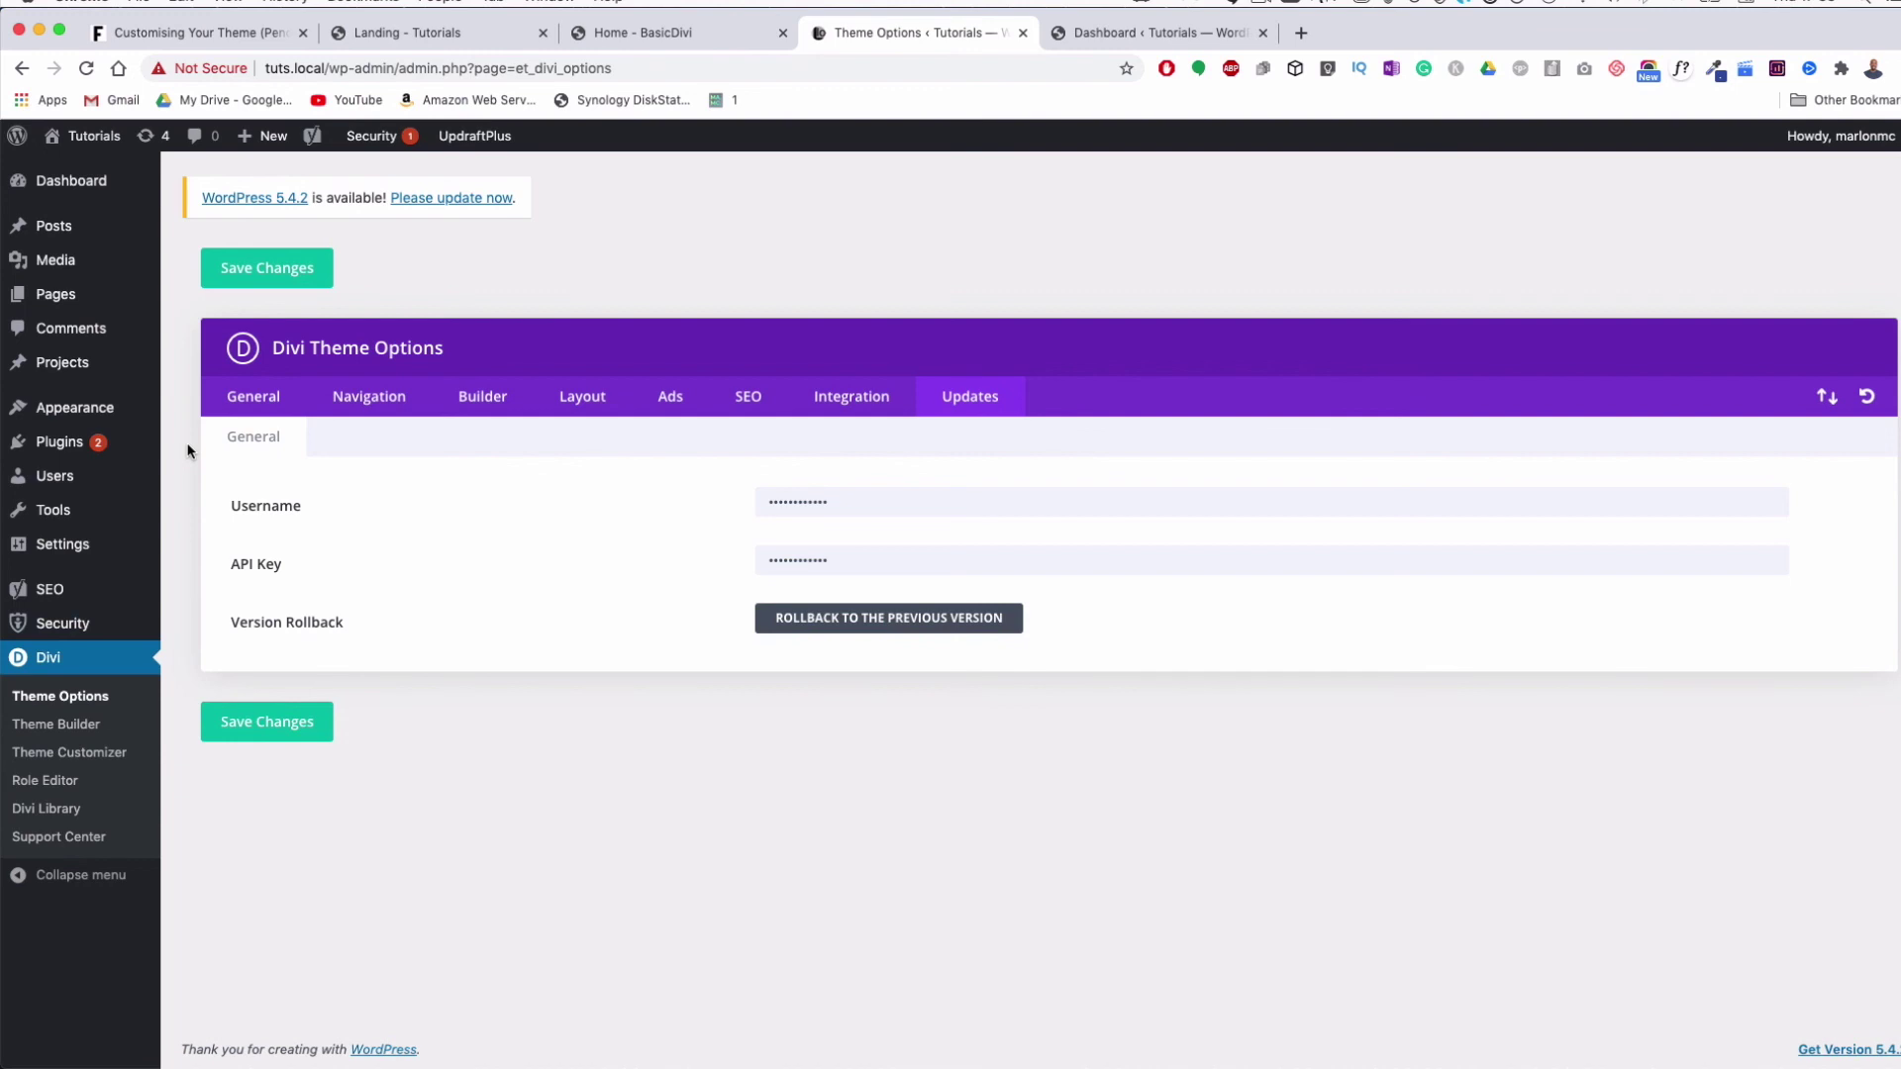
# Show the Appearance options of the WordPress dashboard
pyautogui.moveTo(111, 415)
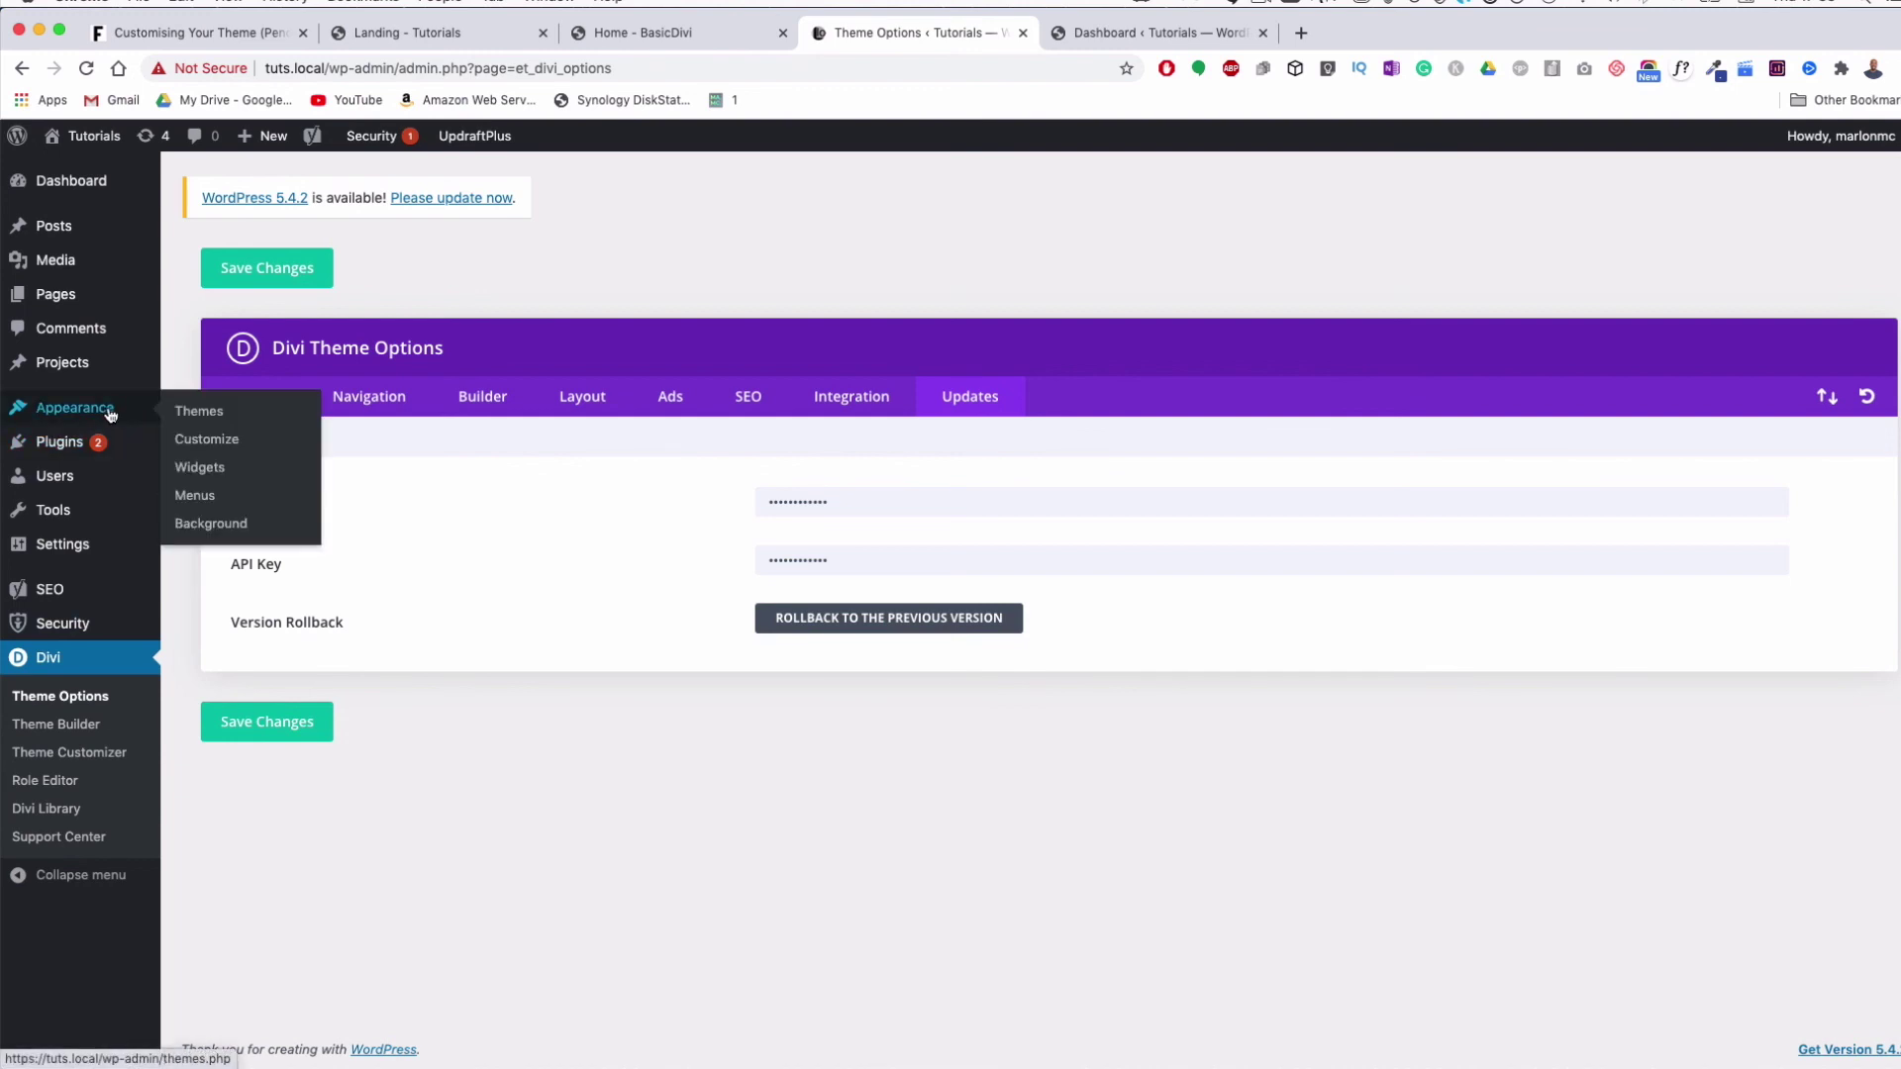